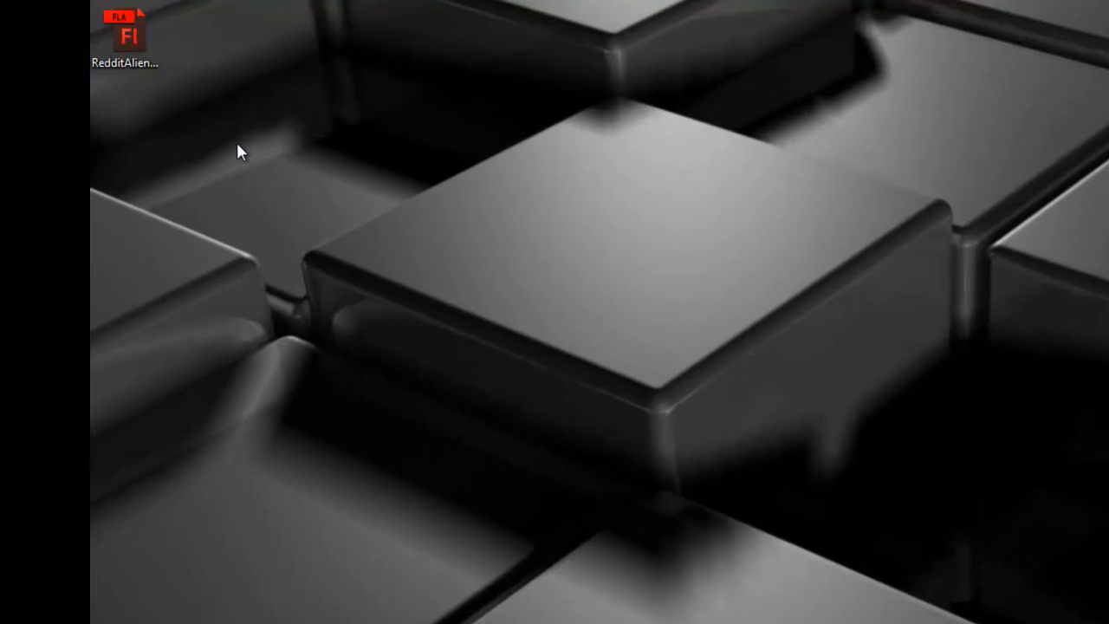
Step: Open RedditAlien.fla from the desktop and select the alien character instance on the stage to check its looping settings
{"action": "left_click", "coordinate": [124, 62]}
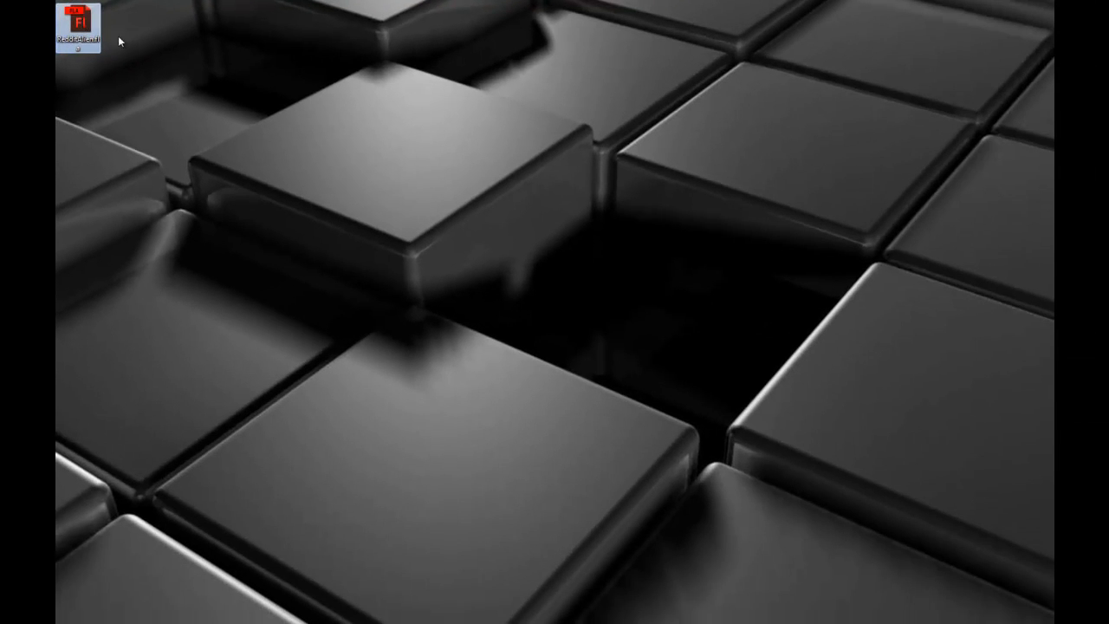
{"action": "double_click", "coordinate": [79, 26]}
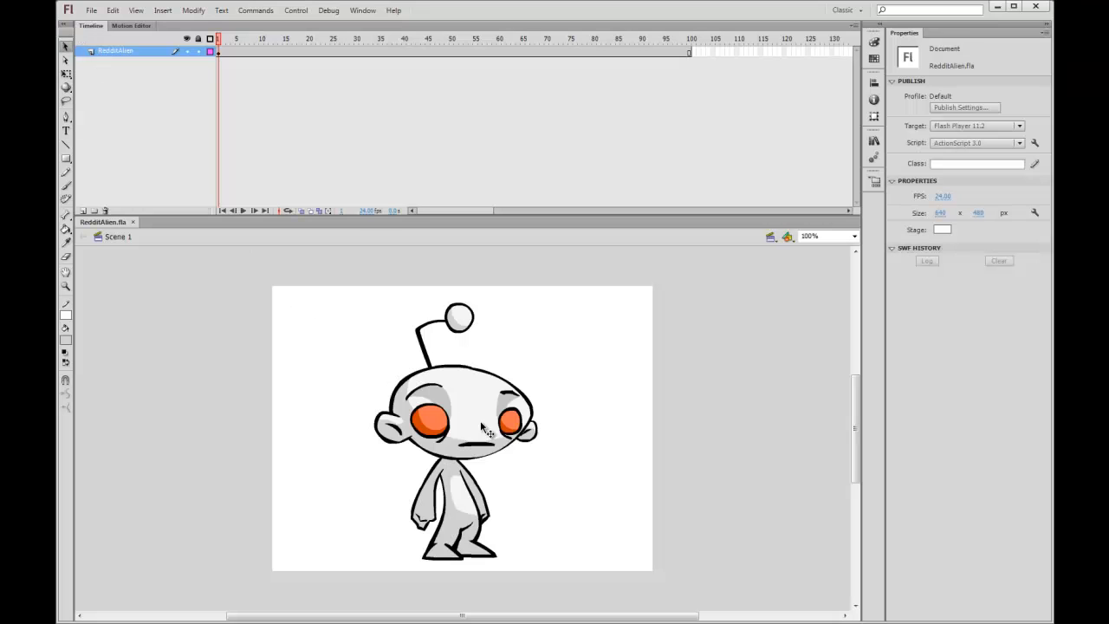
{"action": "left_click", "coordinate": [468, 399]}
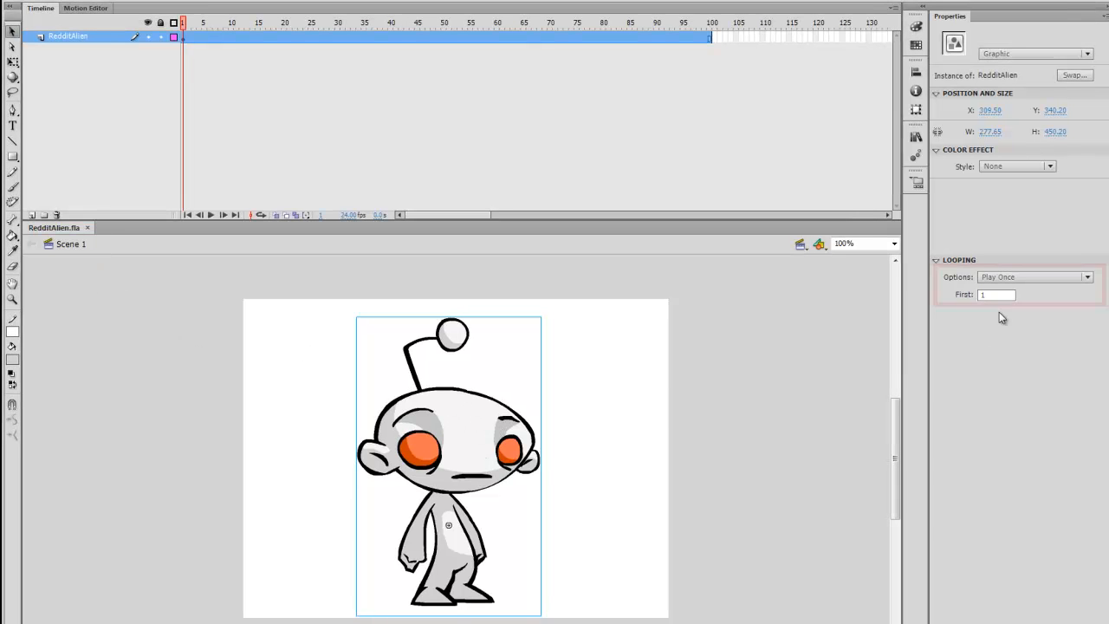
{"action": "left_click", "coordinate": [997, 295]}
{"action": "left_click", "coordinate": [404, 449]}
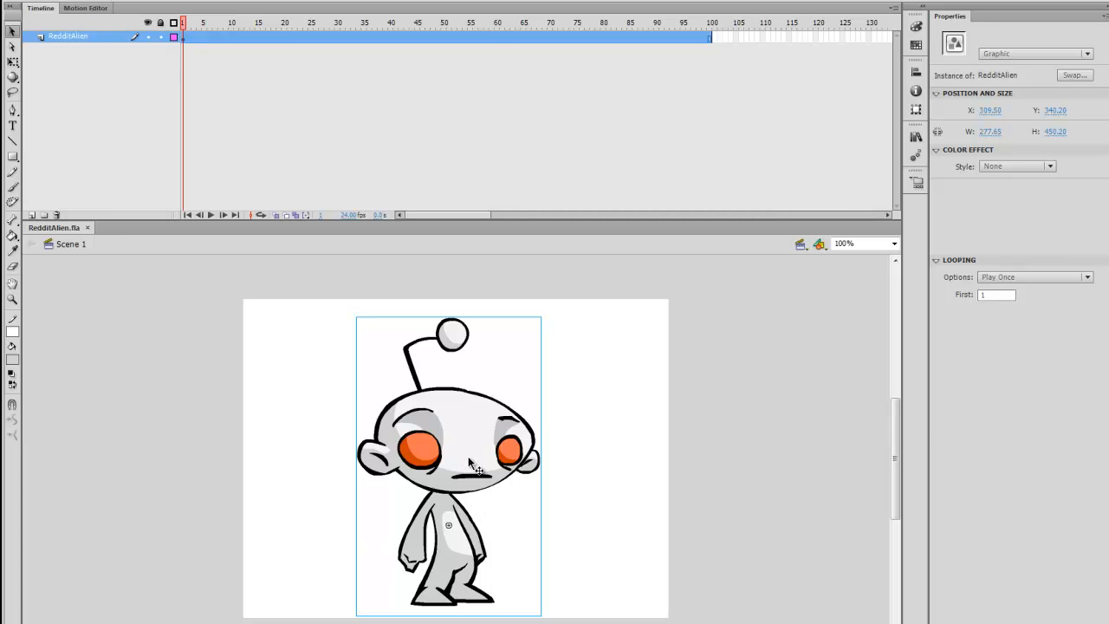
Step: Try moving and free-transforming the whole alien character as one object, and undo the changes
{"action": "left_click_drag", "start_coordinate": [469, 458], "coordinate": [439, 453]}
{"action": "key", "text": "q"}
{"action": "mouse_move", "coordinate": [511, 305]}
{"action": "left_mouse_down"}
{"action": "mouse_move", "coordinate": [436, 369]}
{"action": "mouse_move", "coordinate": [520, 317]}
{"action": "mouse_move", "coordinate": [518, 329]}
{"action": "mouse_move", "coordinate": [505, 316]}
{"action": "left_mouse_up"}
{"action": "key", "text": "ctrl+z"}
{"action": "key", "text": "ctrl+z"}
{"action": "key", "text": "ctrl+z"}
{"action": "left_click", "coordinate": [570, 417]}
{"action": "left_click", "coordinate": [503, 462]}
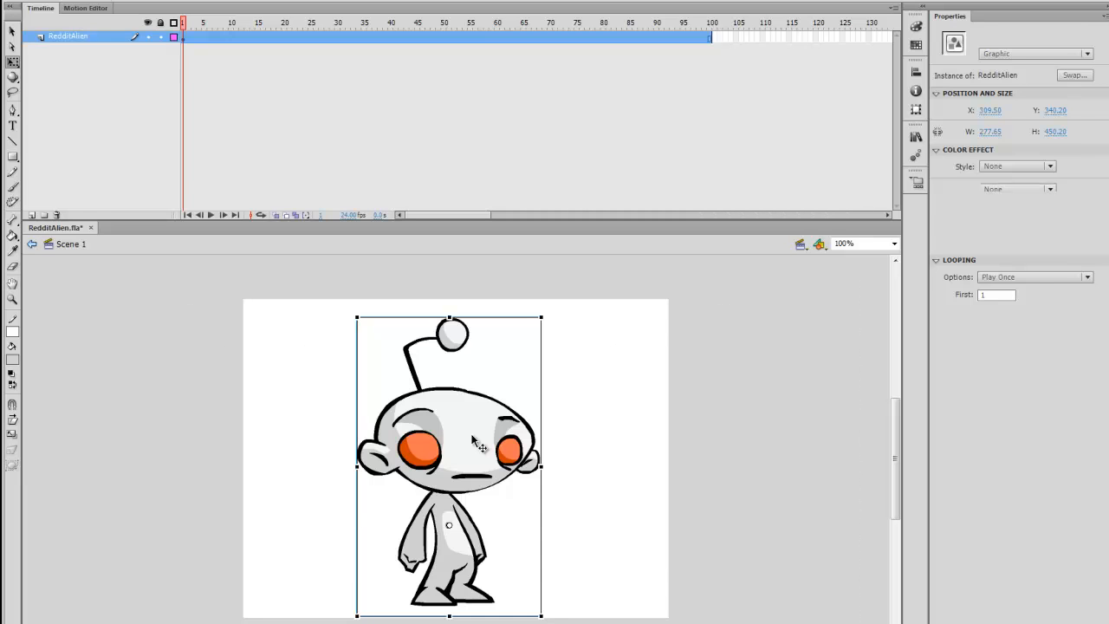
Step: Enter the RedditAlien symbol and select all of its nested body parts at once
{"action": "double_click", "coordinate": [475, 442]}
{"action": "left_click_drag", "start_coordinate": [290, 311], "coordinate": [617, 620]}
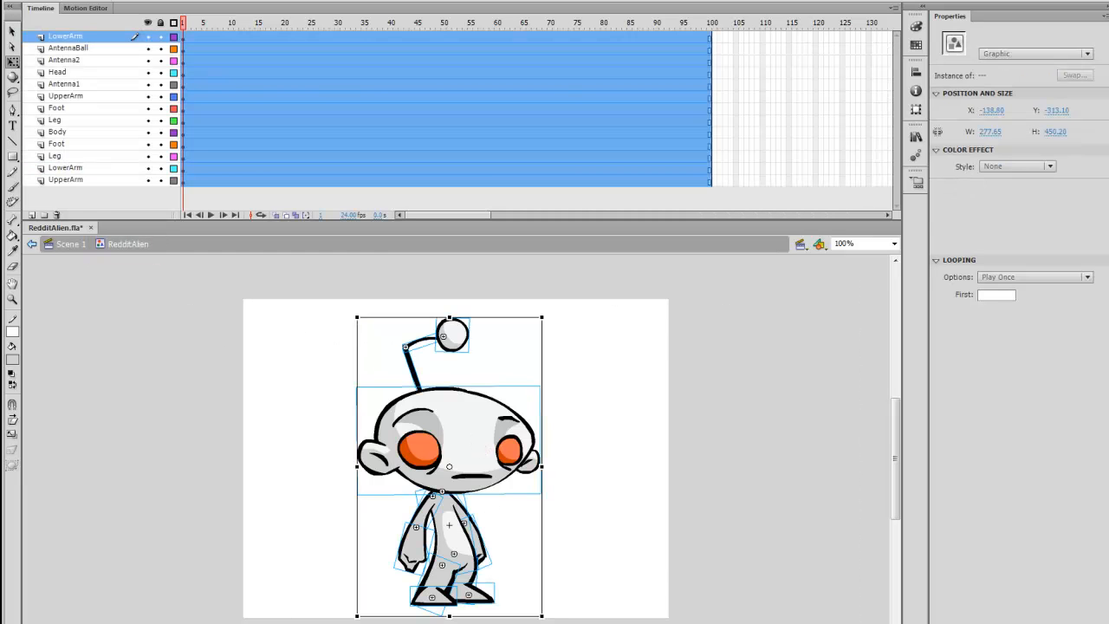
{"action": "left_click", "coordinate": [582, 436]}
Step: Examine the alien's antenna ball, both antenna segments, head and body as separate symbol instances
{"action": "left_click", "coordinate": [455, 343]}
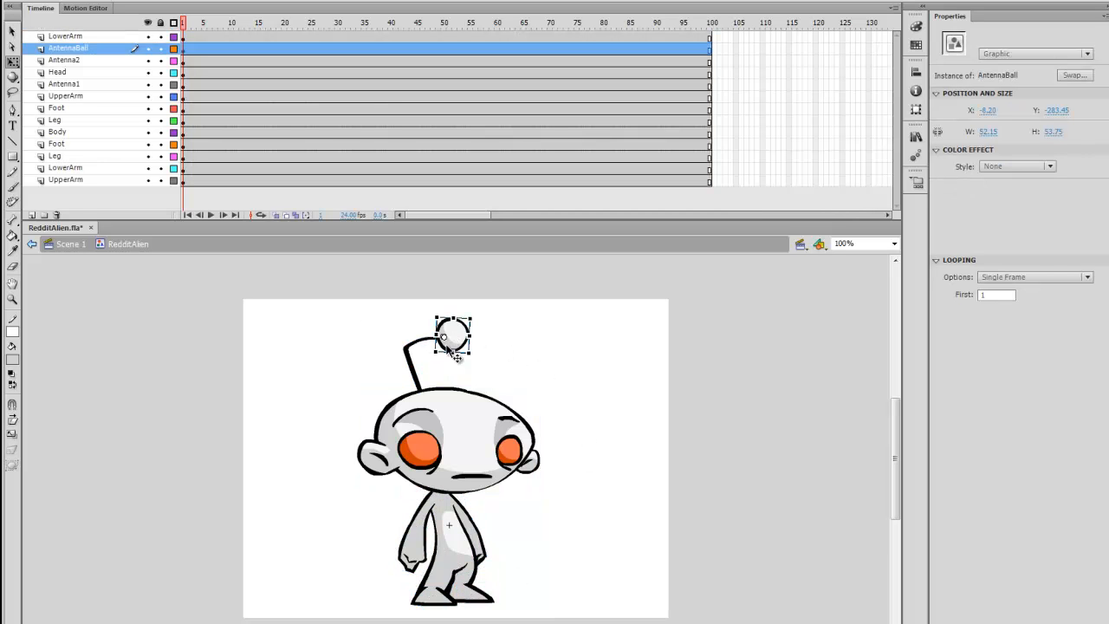
{"action": "left_click", "coordinate": [421, 343]}
{"action": "left_click", "coordinate": [416, 371]}
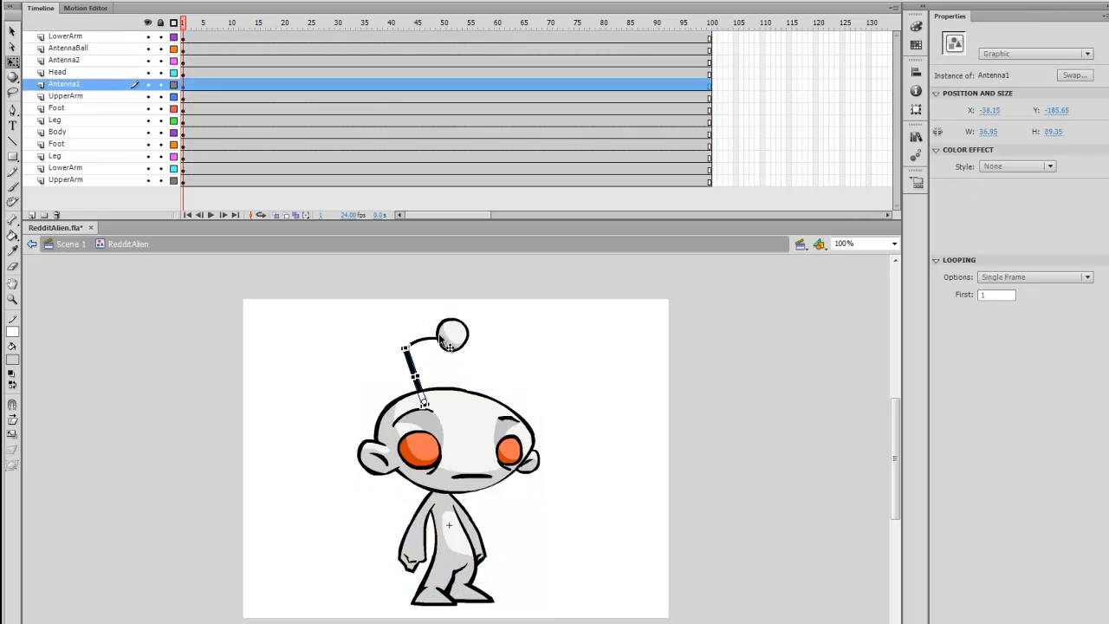
{"action": "left_click", "coordinate": [456, 336]}
{"action": "left_click", "coordinate": [457, 418]}
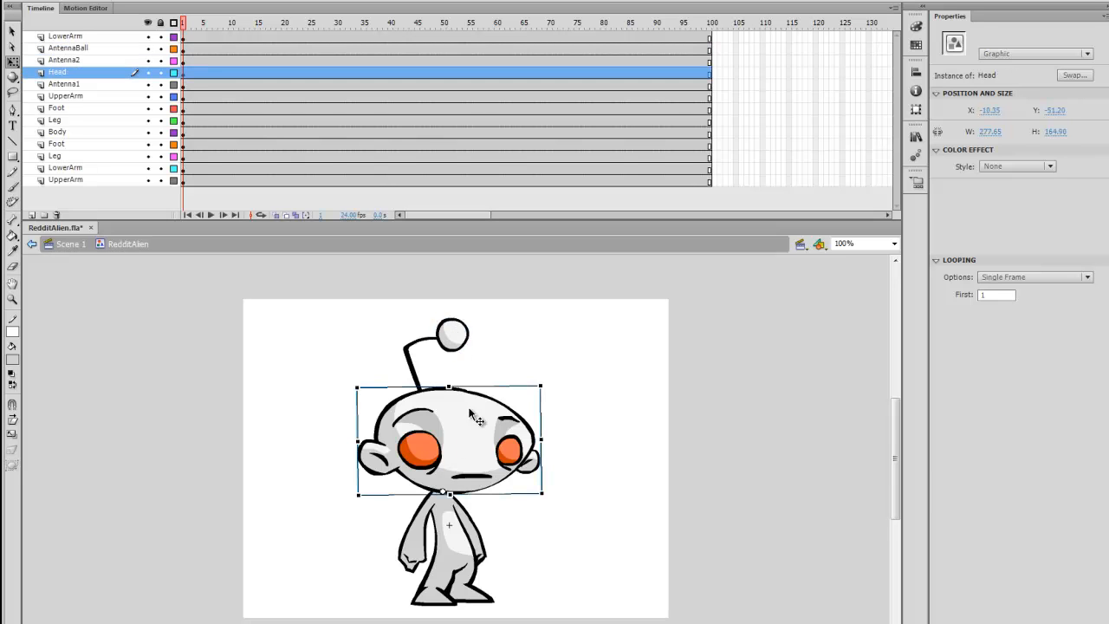
{"action": "left_click", "coordinate": [447, 535]}
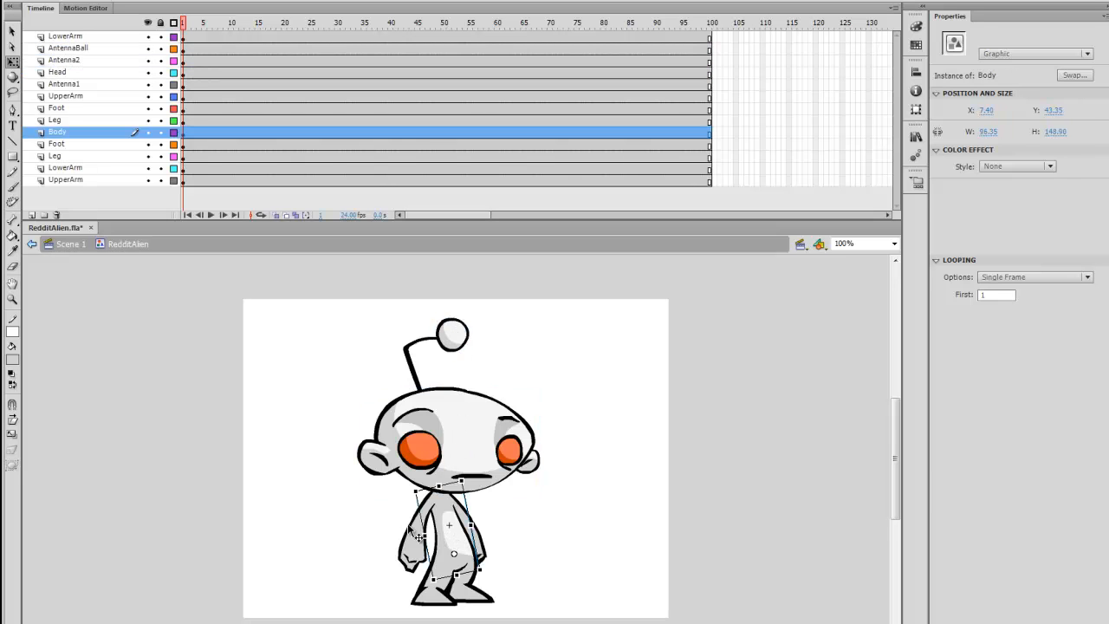
Step: Examine the separate symbol instances of the alien's upper and lower arms, legs and feet
{"action": "left_click", "coordinate": [404, 516]}
{"action": "left_click", "coordinate": [420, 520]}
{"action": "left_click", "coordinate": [384, 519]}
{"action": "left_click", "coordinate": [414, 550]}
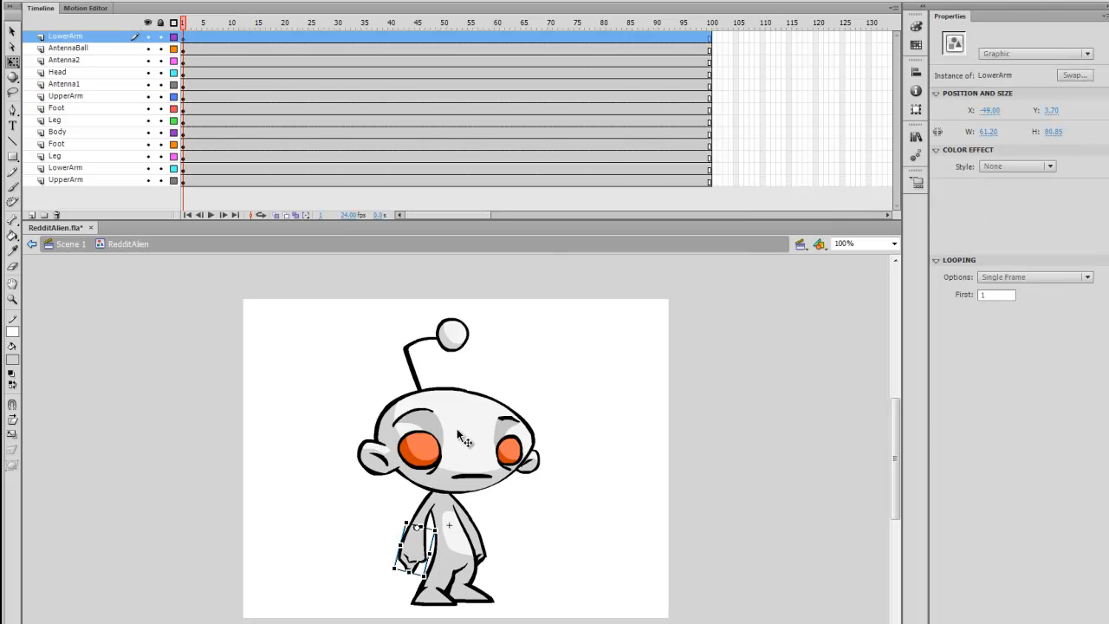
{"action": "left_click", "coordinate": [466, 518]}
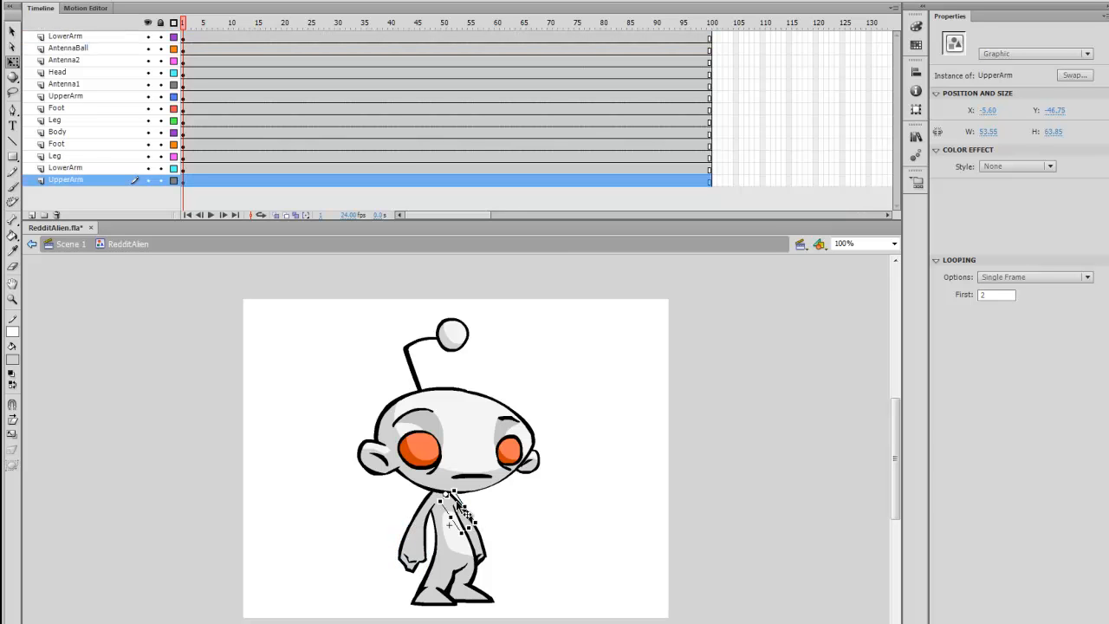
{"action": "left_click", "coordinate": [485, 558]}
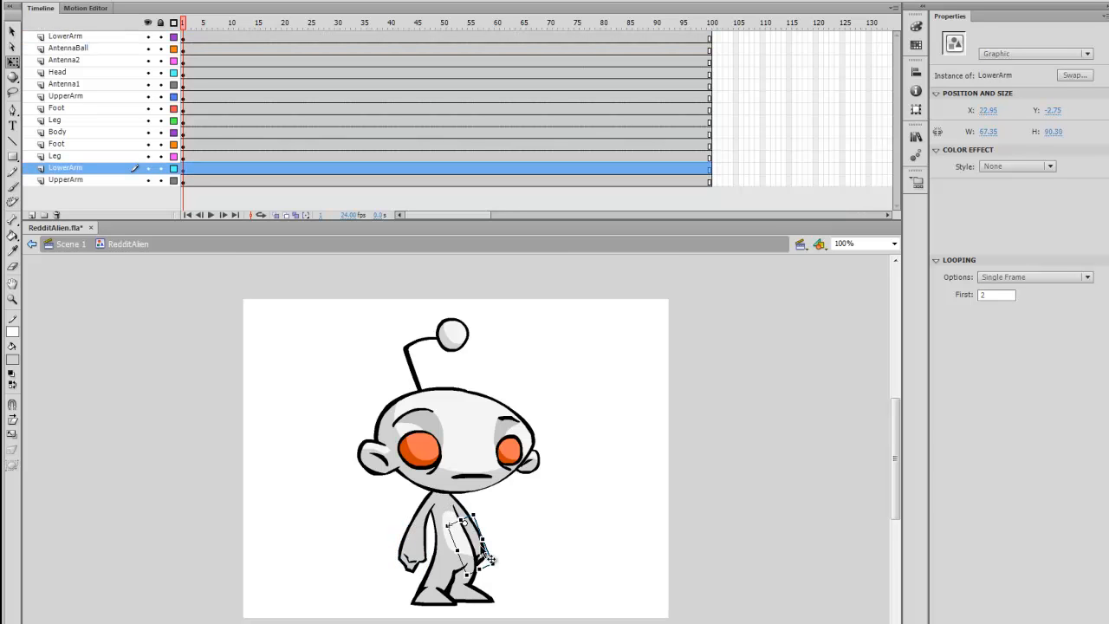
{"action": "left_click", "coordinate": [449, 582]}
{"action": "left_click", "coordinate": [473, 584]}
{"action": "left_click", "coordinate": [428, 606]}
{"action": "left_click", "coordinate": [479, 604]}
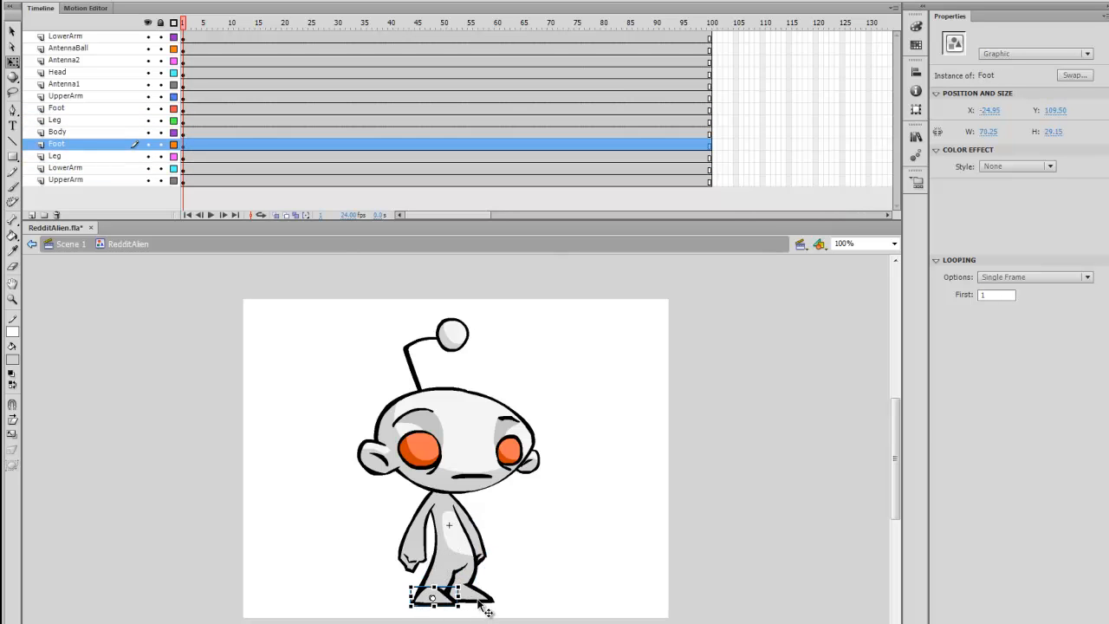
{"action": "left_click", "coordinate": [620, 444]}
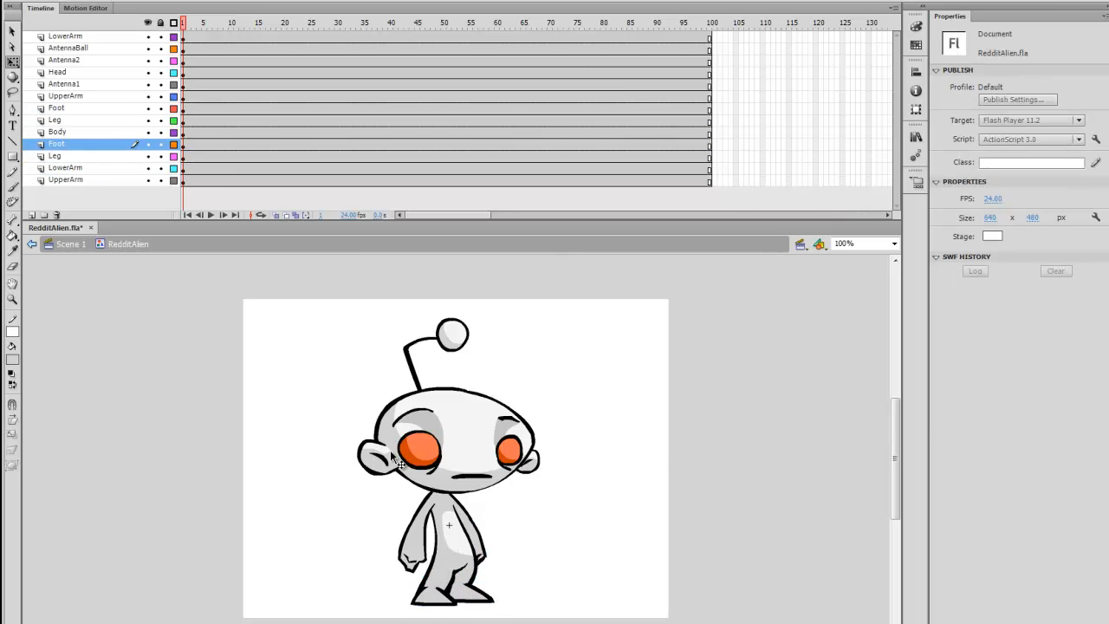
Step: Enter the Head symbol, examine its ears, eyes, brows and mouth, and return to the RedditAlien symbol
{"action": "left_click", "coordinate": [465, 445]}
{"action": "double_click", "coordinate": [466, 444]}
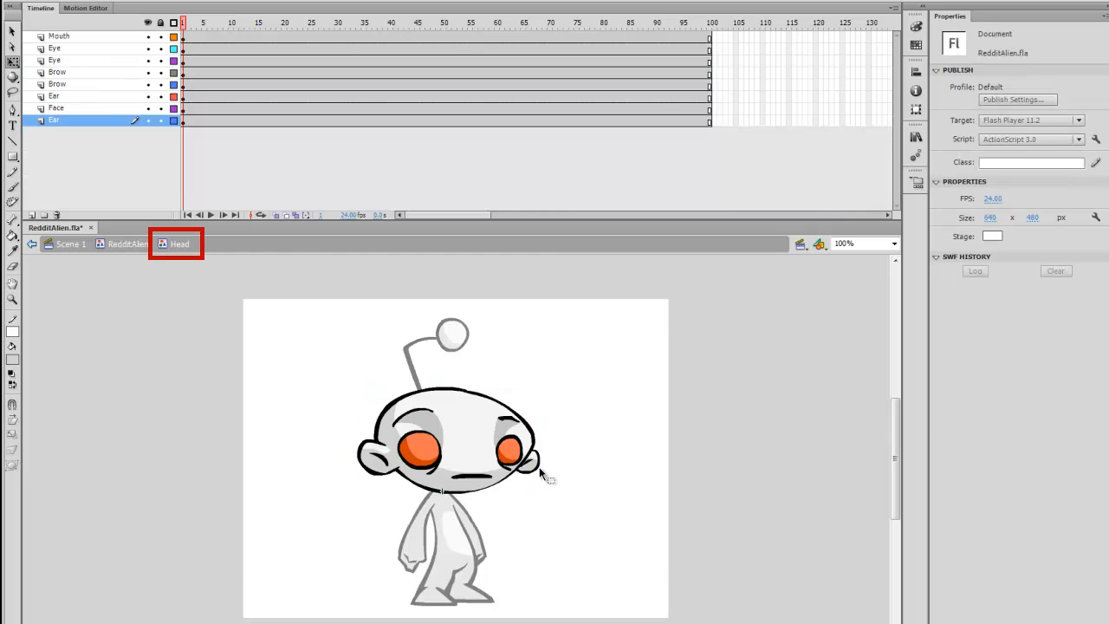
{"action": "left_click", "coordinate": [371, 459]}
{"action": "left_click", "coordinate": [526, 463]}
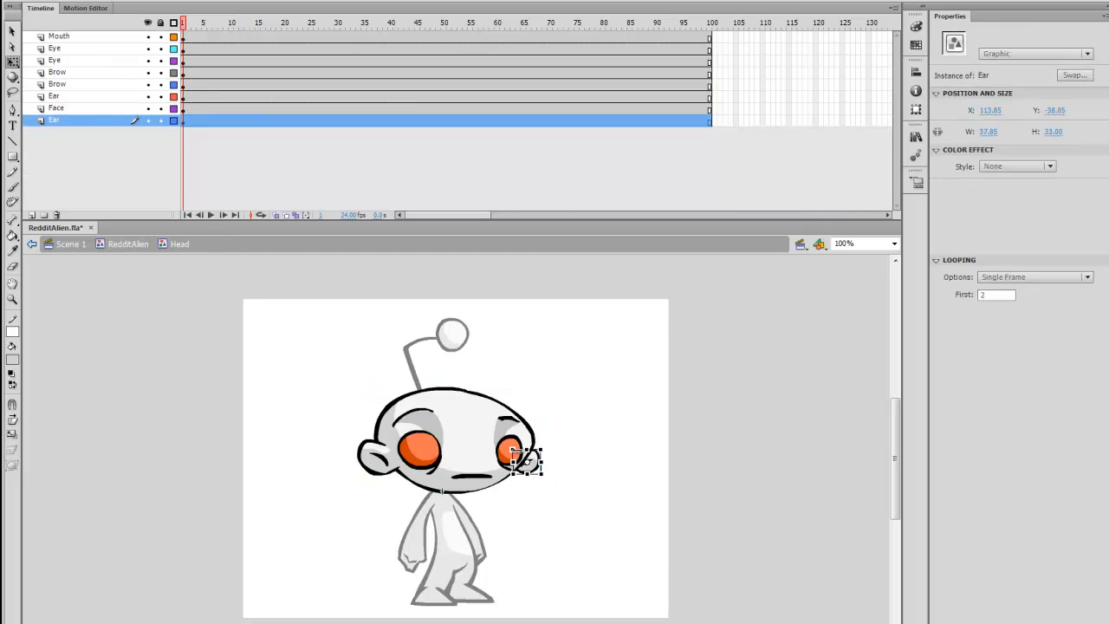
{"action": "left_click", "coordinate": [513, 440]}
{"action": "left_click", "coordinate": [407, 447]}
{"action": "left_click", "coordinate": [417, 412]}
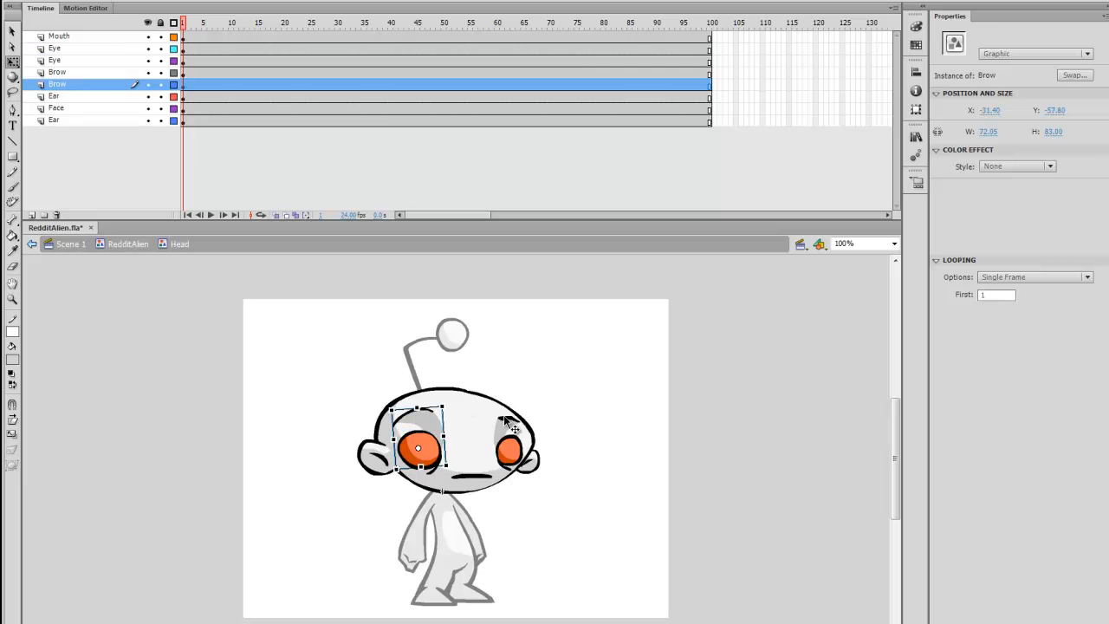
{"action": "left_click", "coordinate": [507, 429]}
{"action": "left_click", "coordinate": [475, 475]}
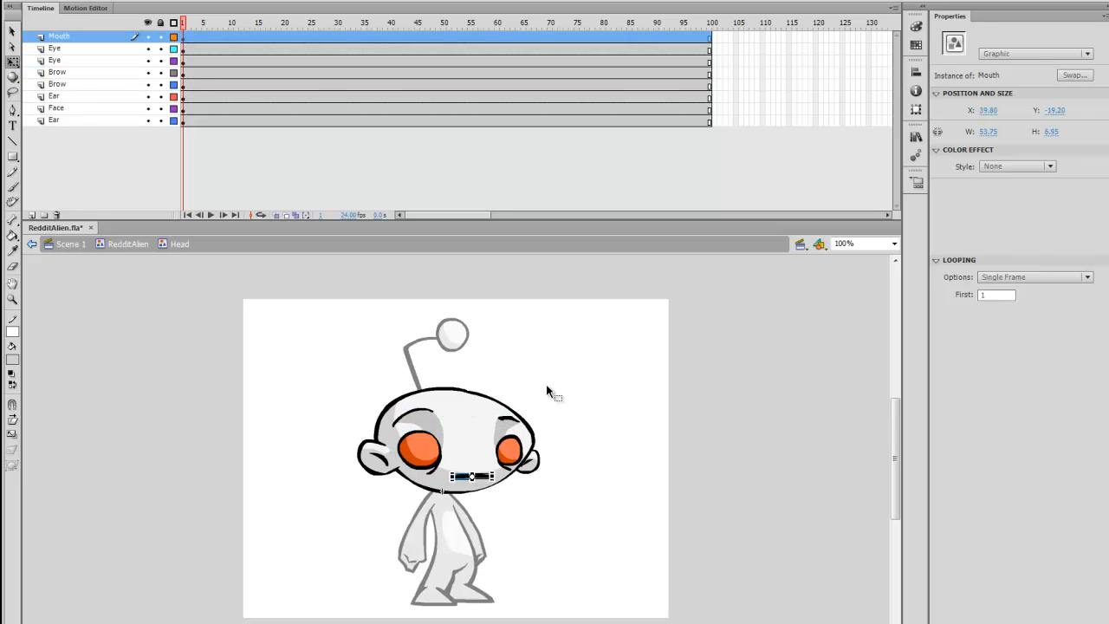
{"action": "left_click", "coordinate": [535, 394]}
{"action": "double_click", "coordinate": [535, 395]}
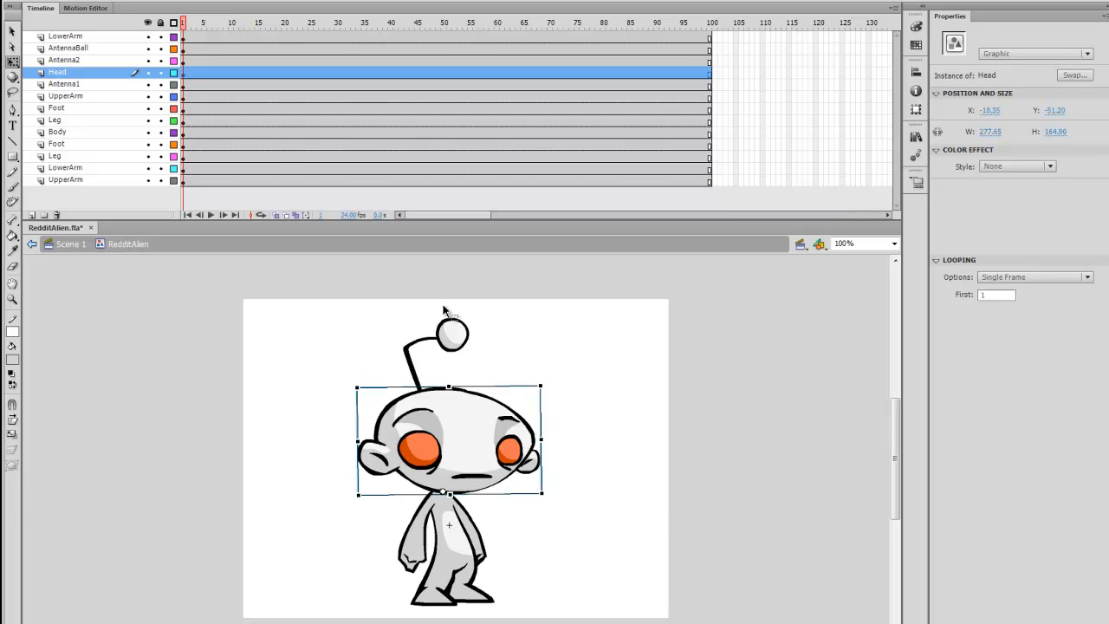
Step: Try transforming the Antenna2 segment that carries the antenna ball, and undo the change
{"action": "left_click", "coordinate": [422, 343]}
{"action": "key", "text": "ctrl+equal"}
{"action": "key", "text": "ctrl+equal"}
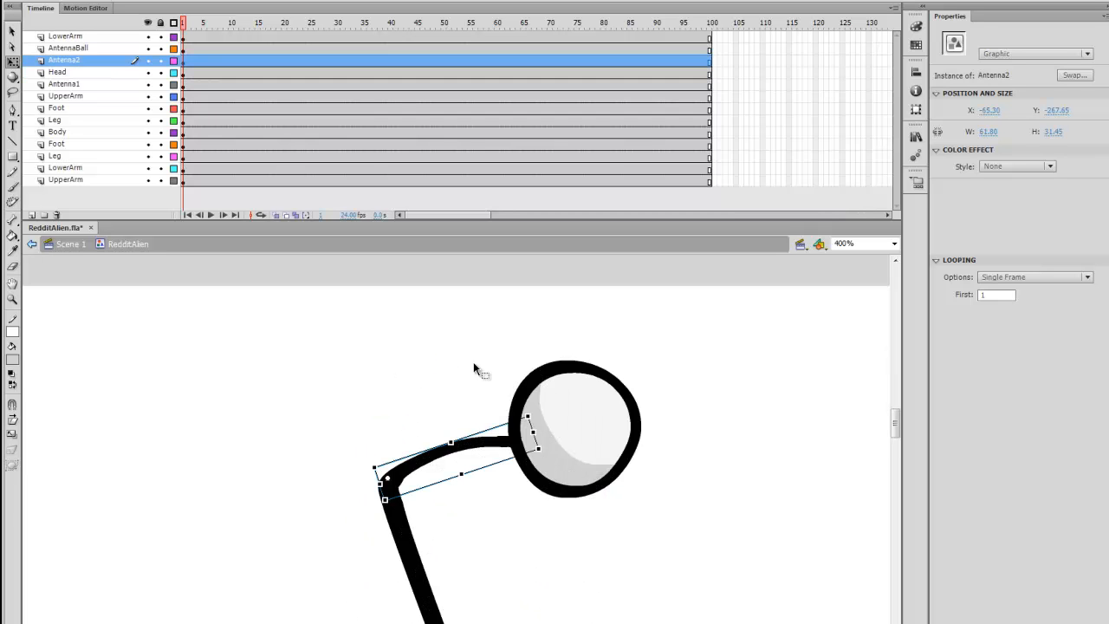
{"action": "left_click_drag", "start_coordinate": [454, 512], "coordinate": [460, 467]}
{"action": "left_click_drag", "start_coordinate": [551, 408], "coordinate": [546, 358]}
{"action": "key", "text": "ctrl+z"}
{"action": "key", "text": "ctrl+1"}
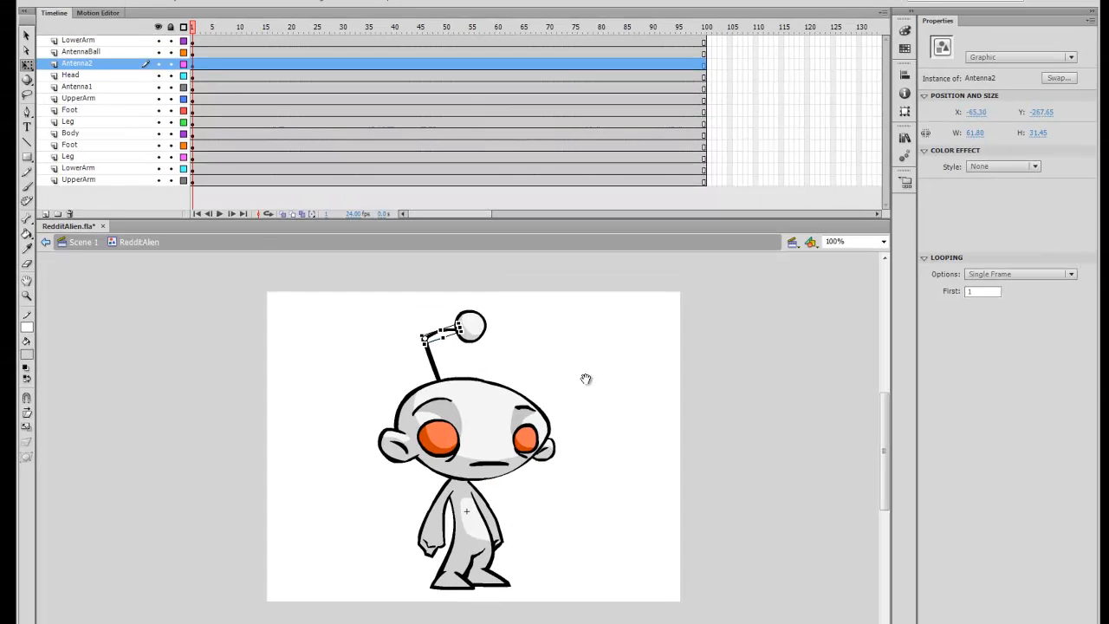
Step: Leave the RedditAlien symbol and return to Scene 1 with the whole stage in view
{"action": "key", "text": "z"}
{"action": "left_click_drag", "start_coordinate": [332, 301], "coordinate": [628, 607]}
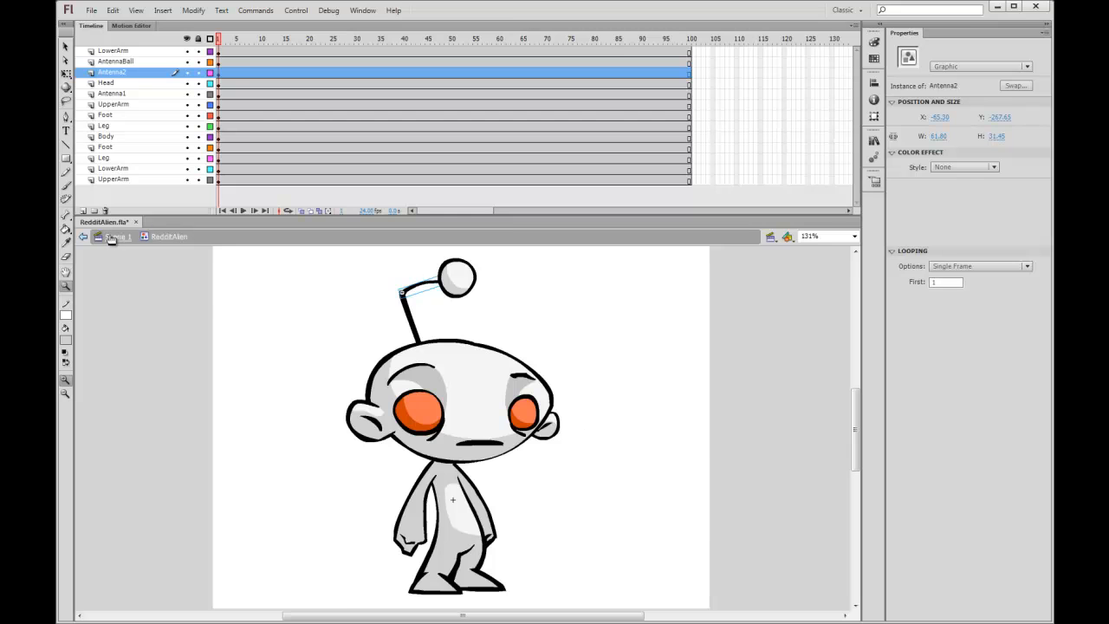
{"action": "left_click", "coordinate": [112, 238]}
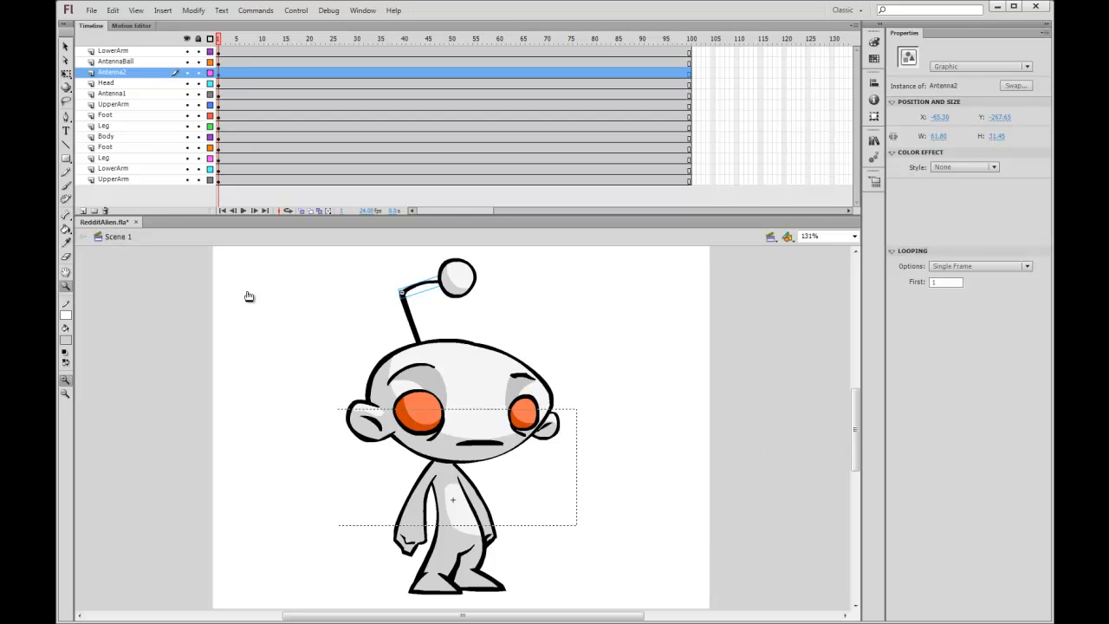
{"action": "left_click", "coordinate": [408, 441], "text": "alt"}
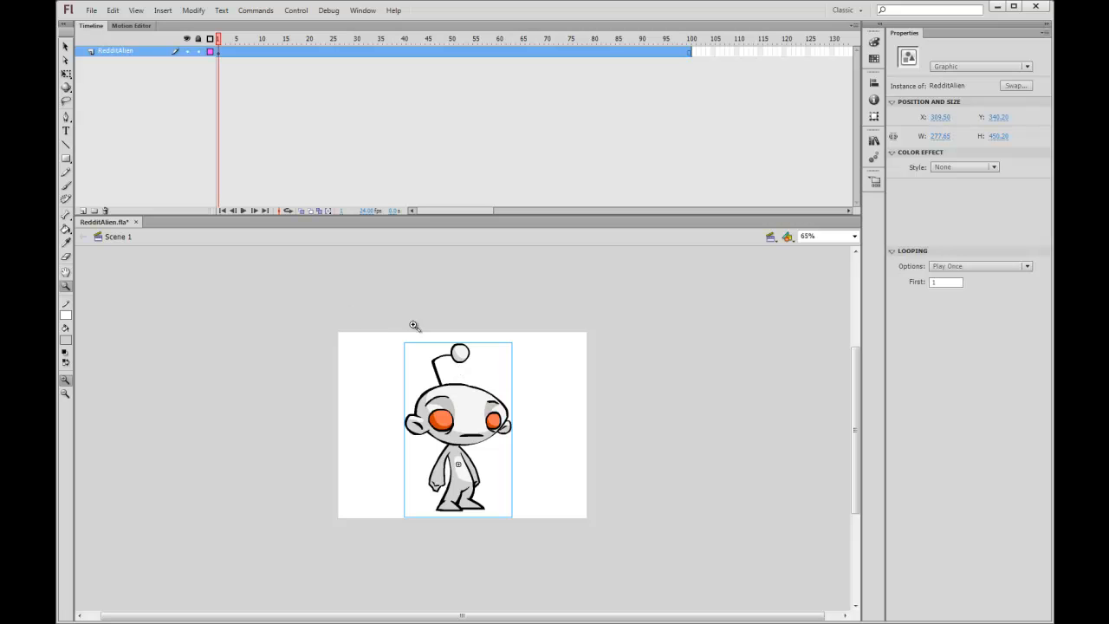
Step: Switch to the desktop and make a copy of RedditAlien.fla, placed directly below the original
{"action": "left_click", "coordinate": [996, 7]}
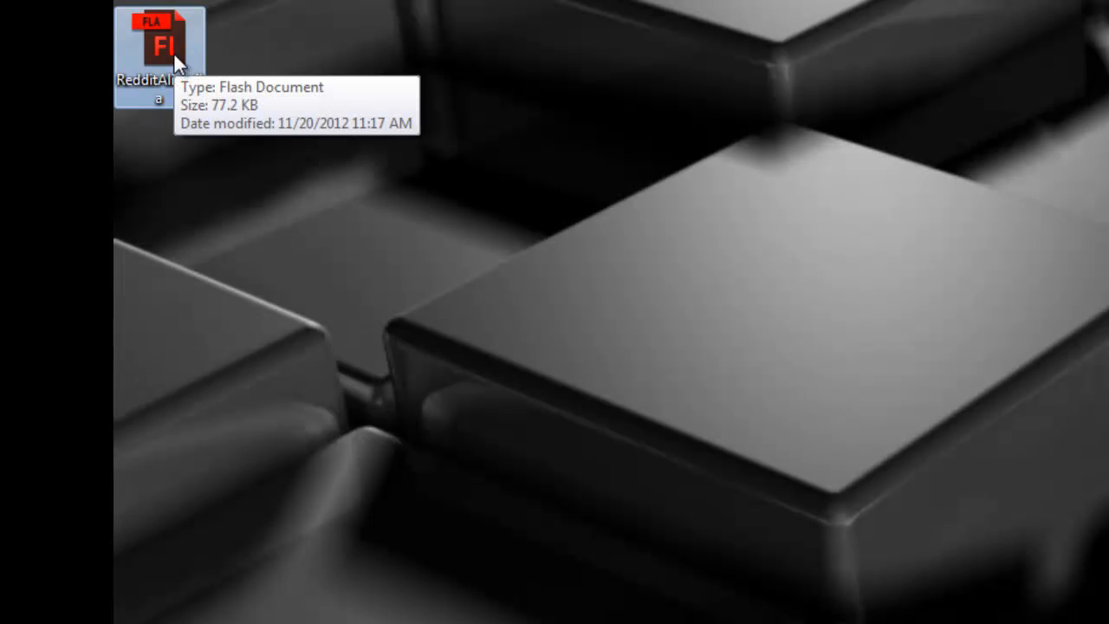
{"action": "left_click_drag", "start_coordinate": [175, 70], "coordinate": [221, 251]}
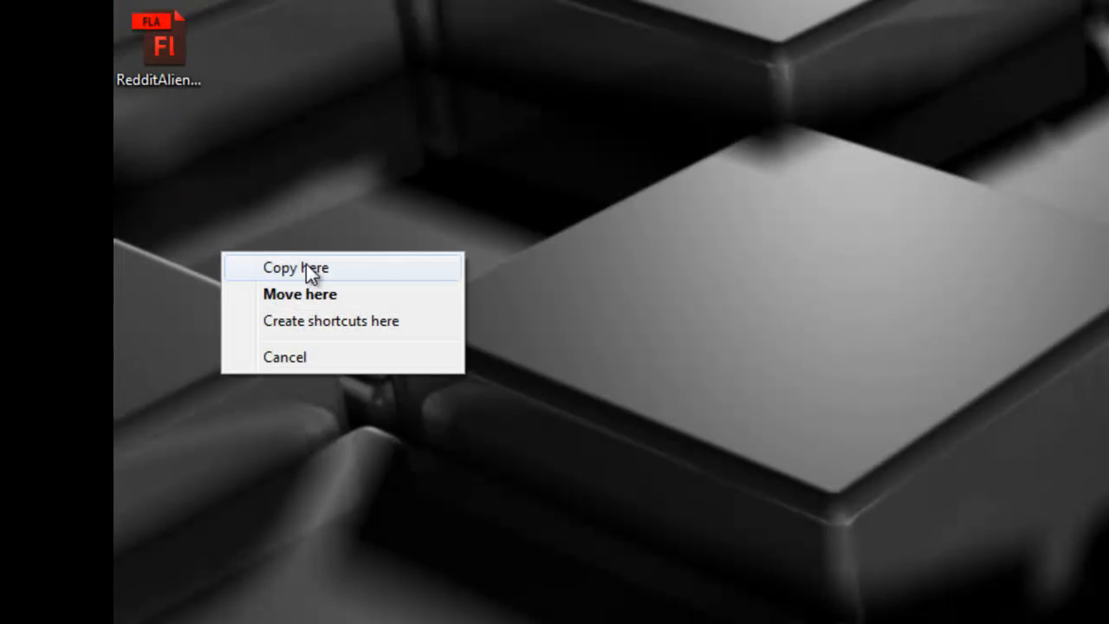
{"action": "left_click", "coordinate": [323, 267]}
{"action": "left_click_drag", "start_coordinate": [250, 196], "coordinate": [161, 142]}
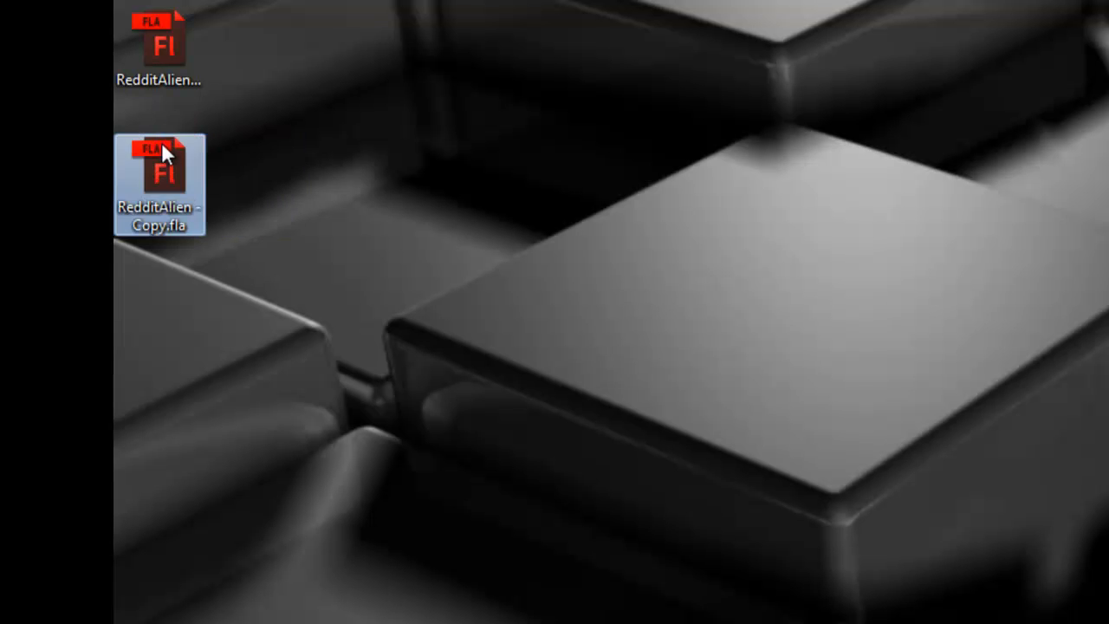
Step: Rename the copied Flash document as AnimationTest.fla
{"action": "left_click", "coordinate": [154, 223]}
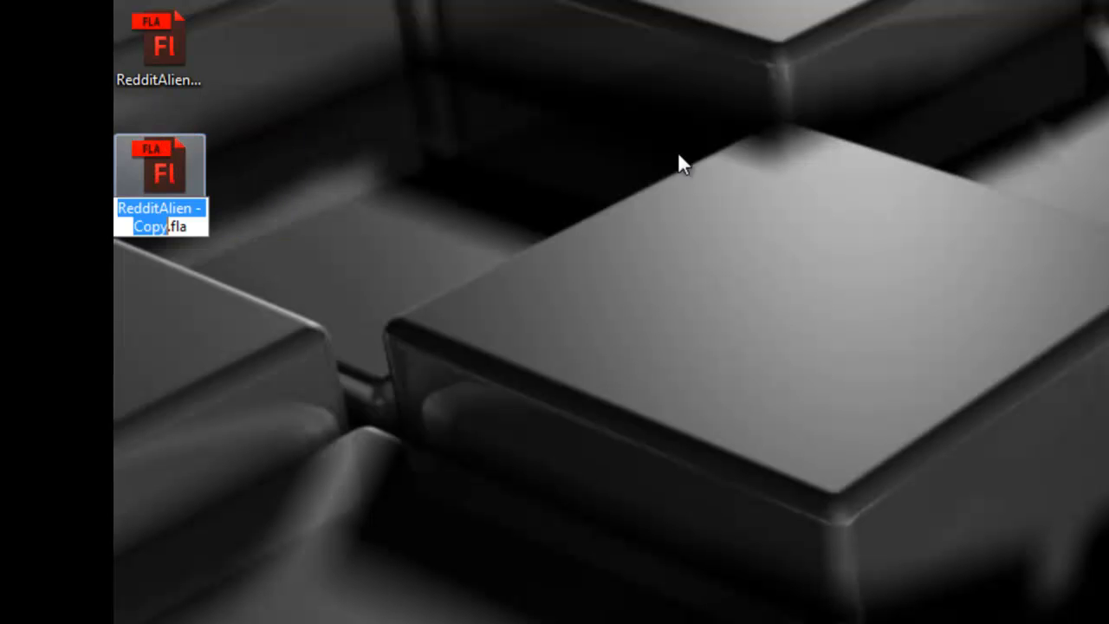
{"action": "type", "text": "Animation"}
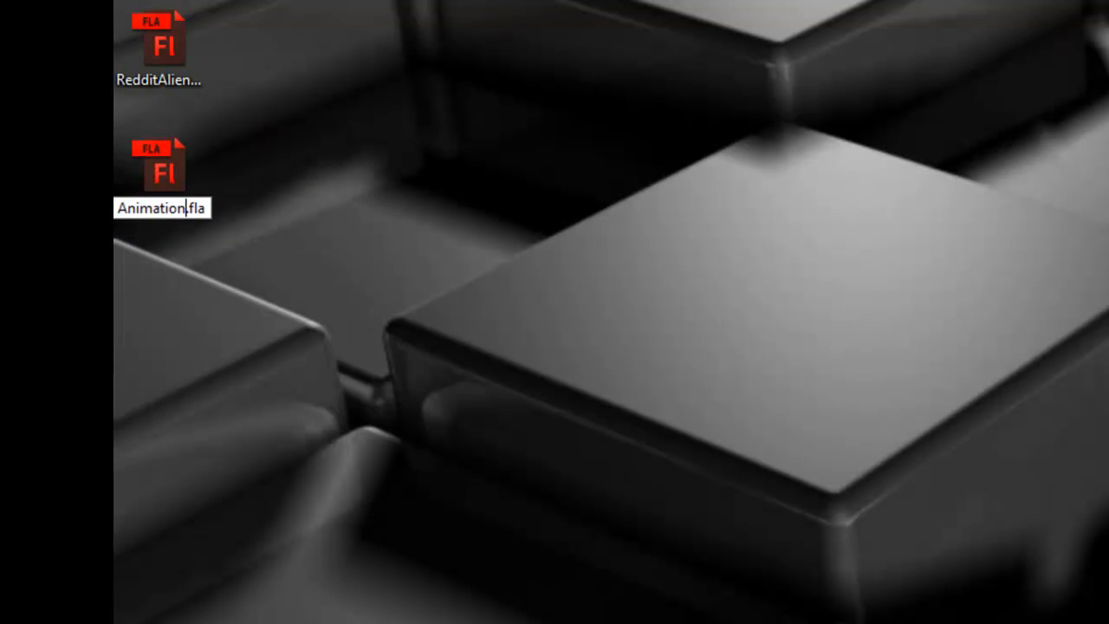
{"action": "type", "text": "Test"}
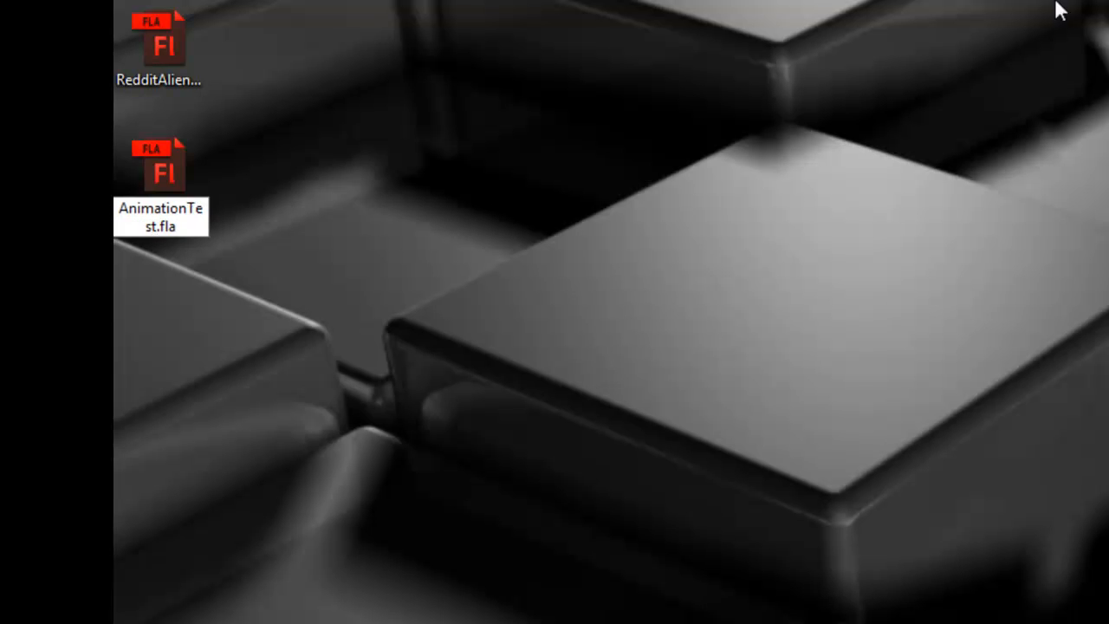
{"action": "left_click", "coordinate": [253, 279]}
{"action": "left_click", "coordinate": [171, 141]}
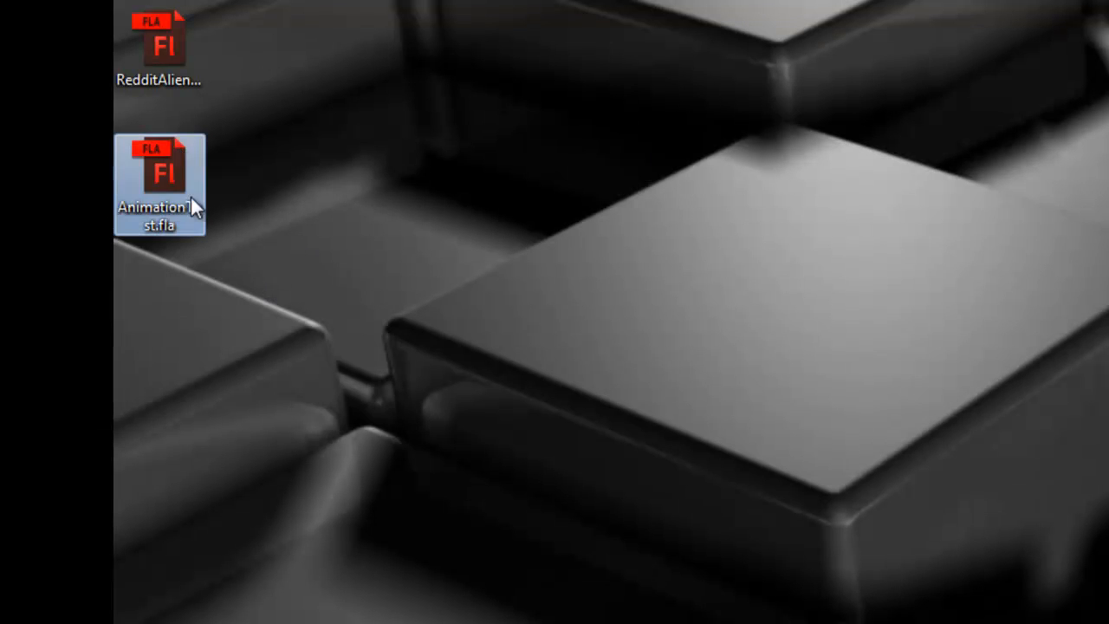
{"action": "left_click", "coordinate": [174, 34]}
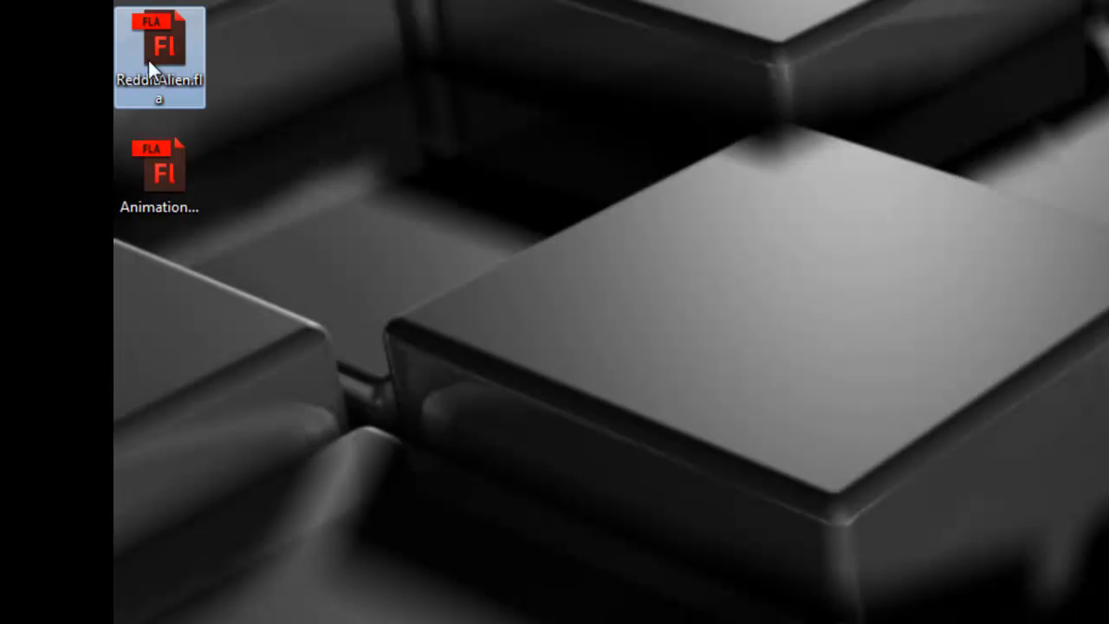
{"action": "left_click", "coordinate": [168, 156]}
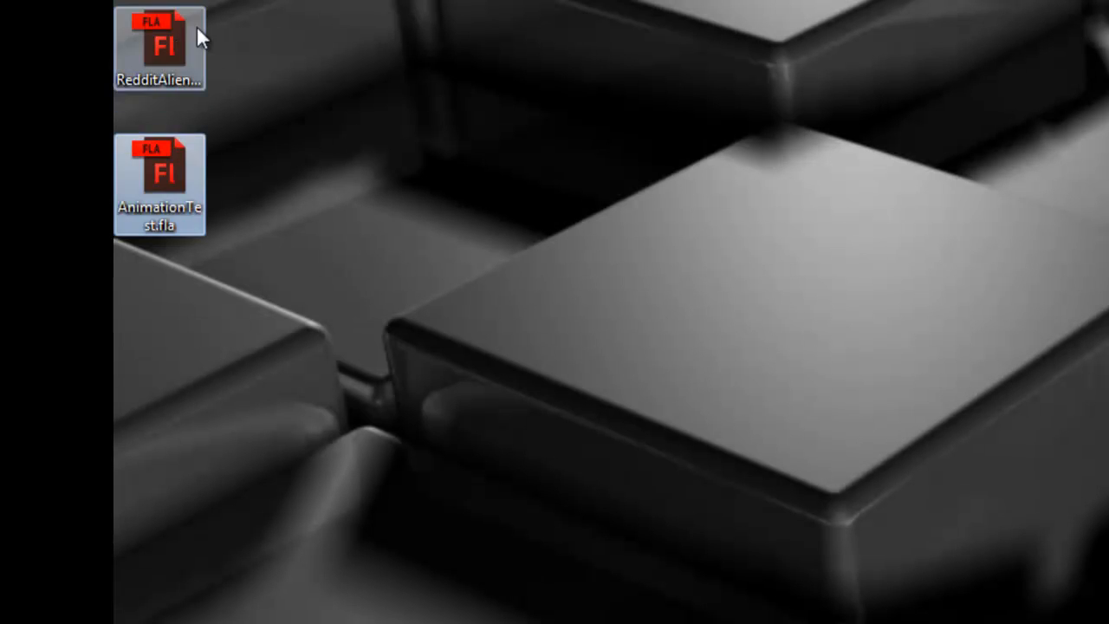
{"action": "left_click", "coordinate": [167, 40]}
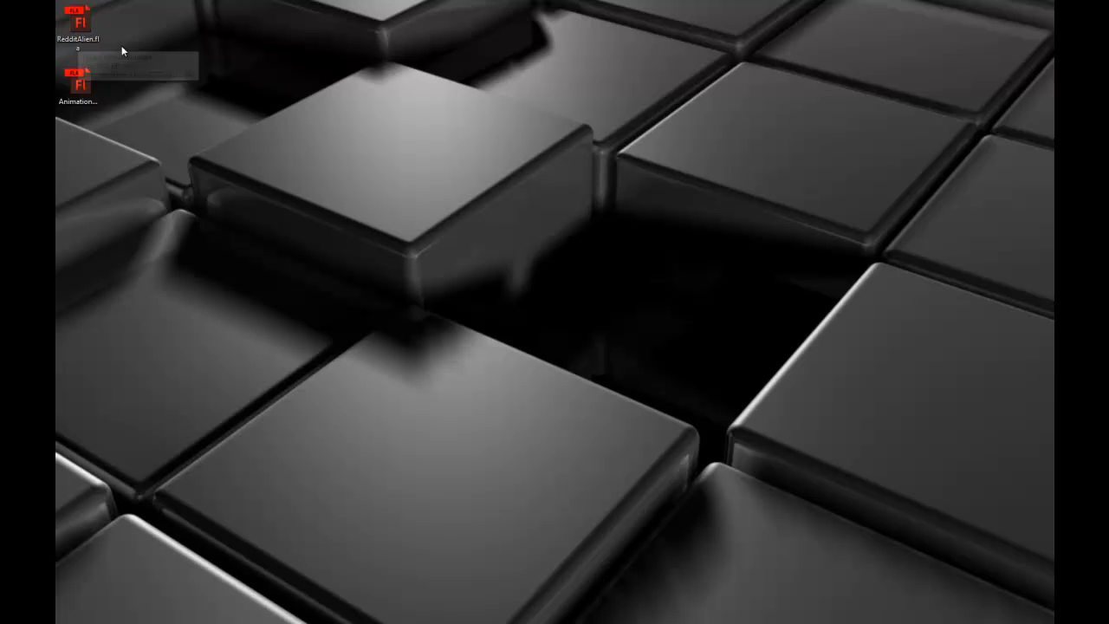
Step: Open AnimationTest.fla in Flash and close RedditAlien.fla without saving its changes
{"action": "double_click", "coordinate": [80, 83]}
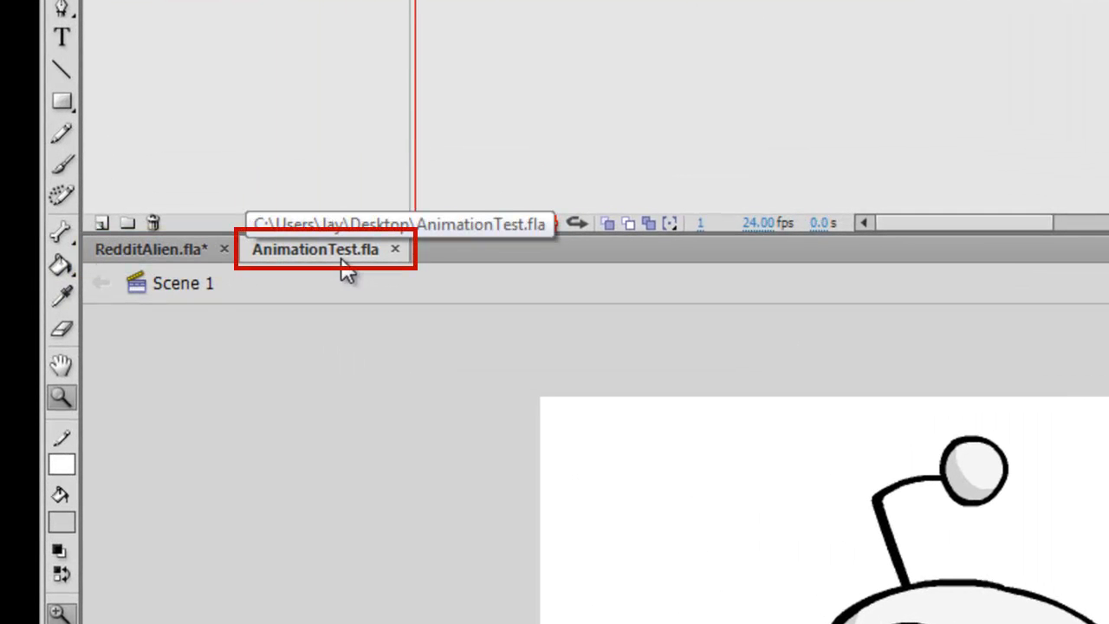
{"action": "left_click", "coordinate": [224, 248]}
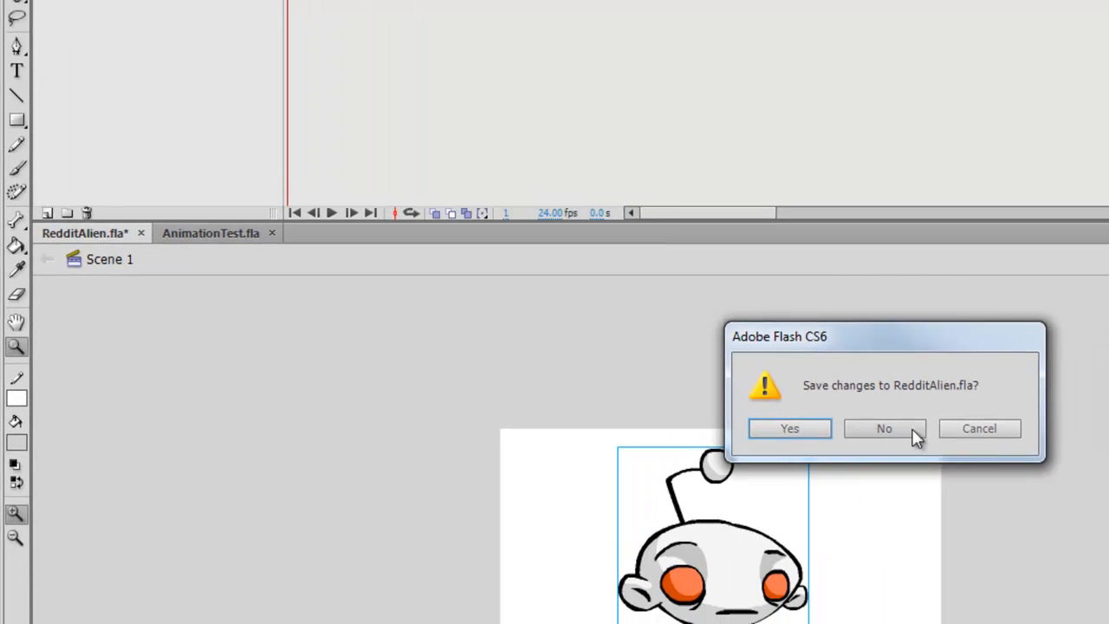
{"action": "left_click", "coordinate": [903, 437]}
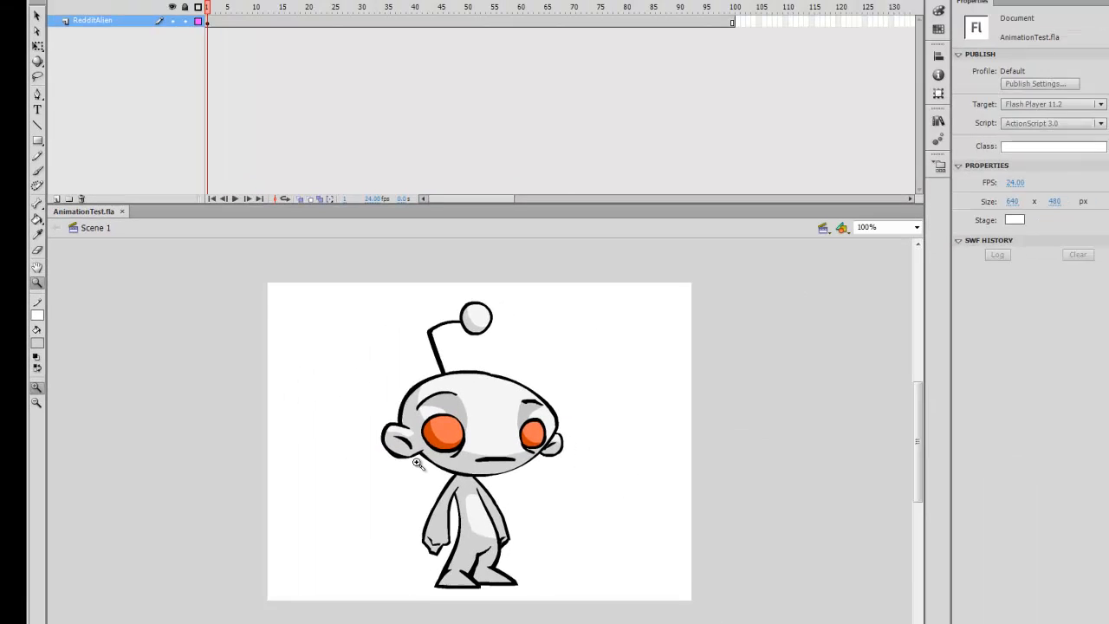
Step: Check the last frames around frame 100 in Scene 1 and across all layers of the RedditAlien symbol, then return to Scene 1
{"action": "key", "text": "v"}
{"action": "left_click", "coordinate": [450, 426]}
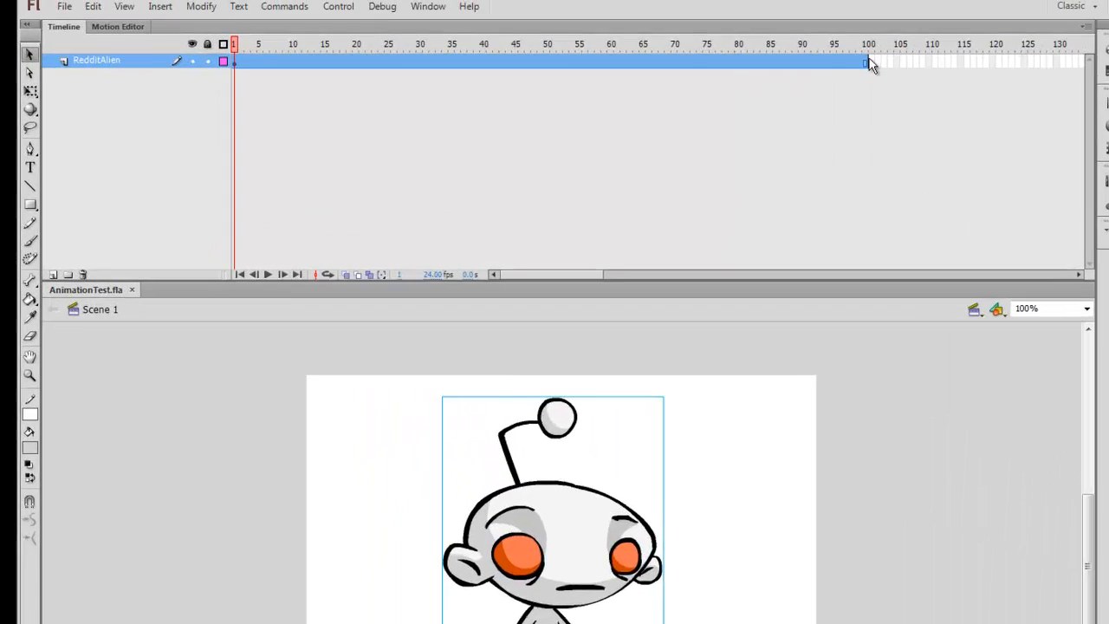
{"action": "left_click", "coordinate": [685, 32]}
{"action": "double_click", "coordinate": [812, 524]}
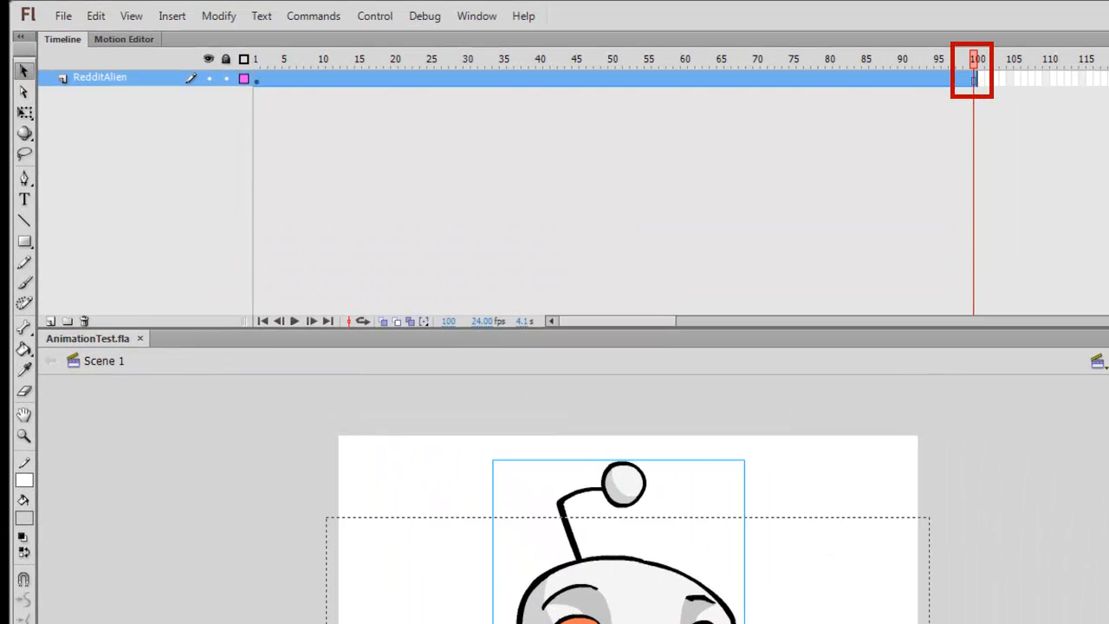
{"action": "left_click_drag", "start_coordinate": [973, 79], "coordinate": [970, 278]}
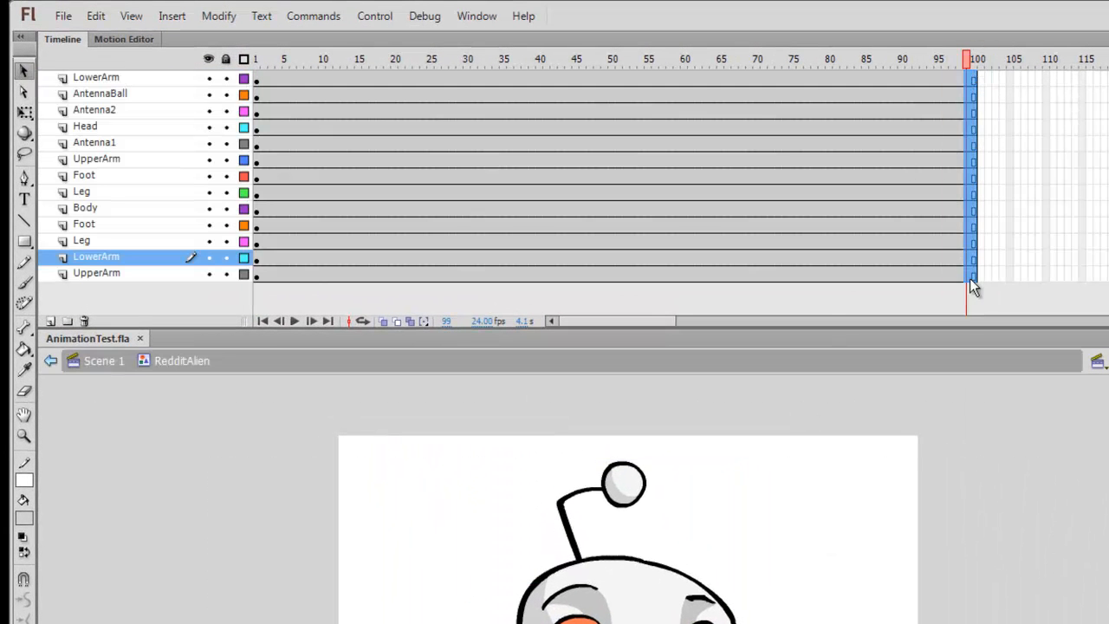
{"action": "double_click", "coordinate": [844, 594]}
{"action": "left_click_drag", "start_coordinate": [964, 59], "coordinate": [220, 122]}
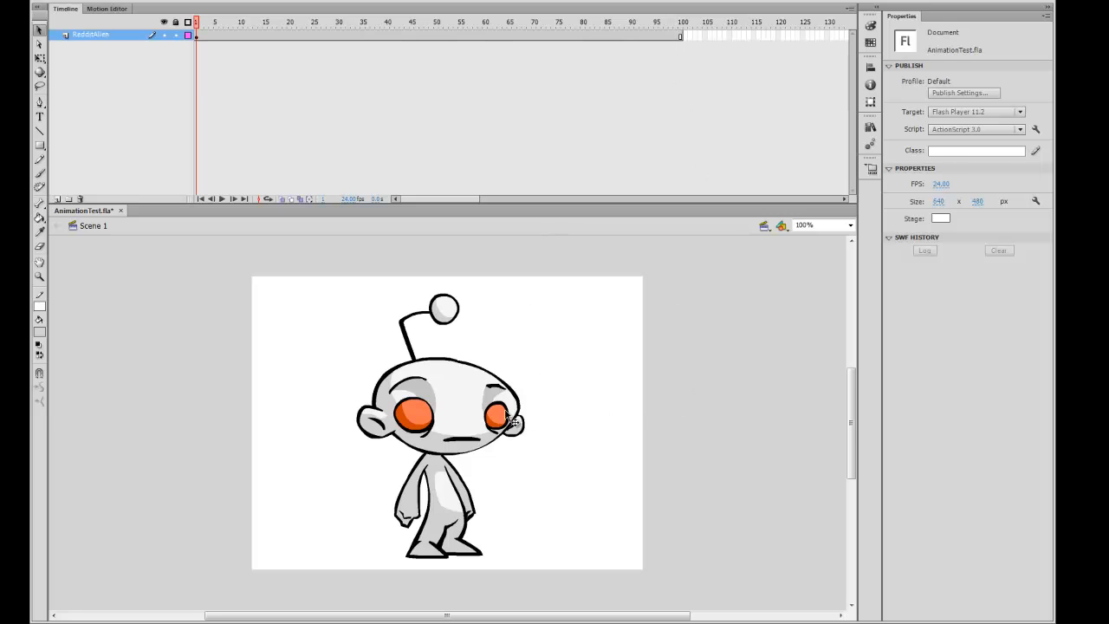
Step: Enter the RedditAlien symbol and copy the frame 1 keyframes of all layers to frame 100
{"action": "left_click", "coordinate": [458, 406]}
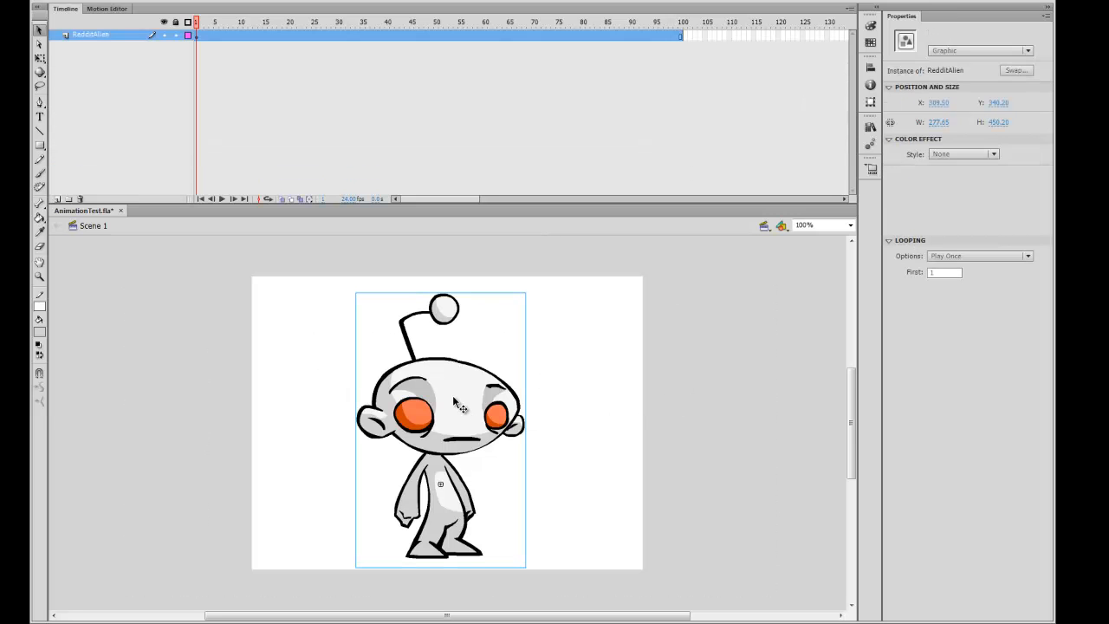
{"action": "double_click", "coordinate": [453, 395]}
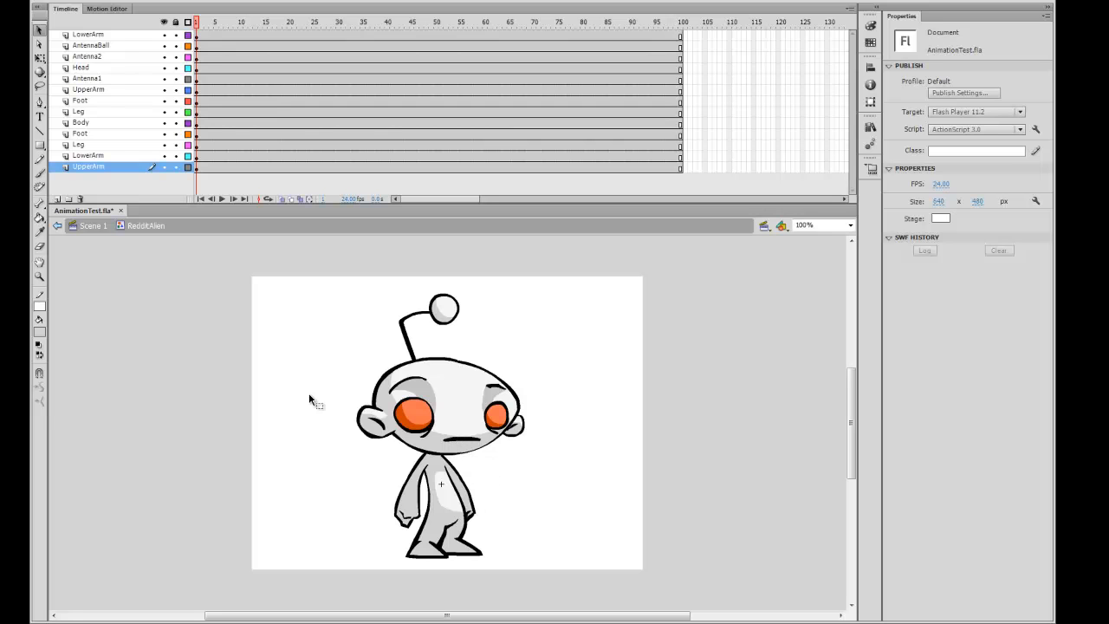
{"action": "left_click", "coordinate": [87, 35]}
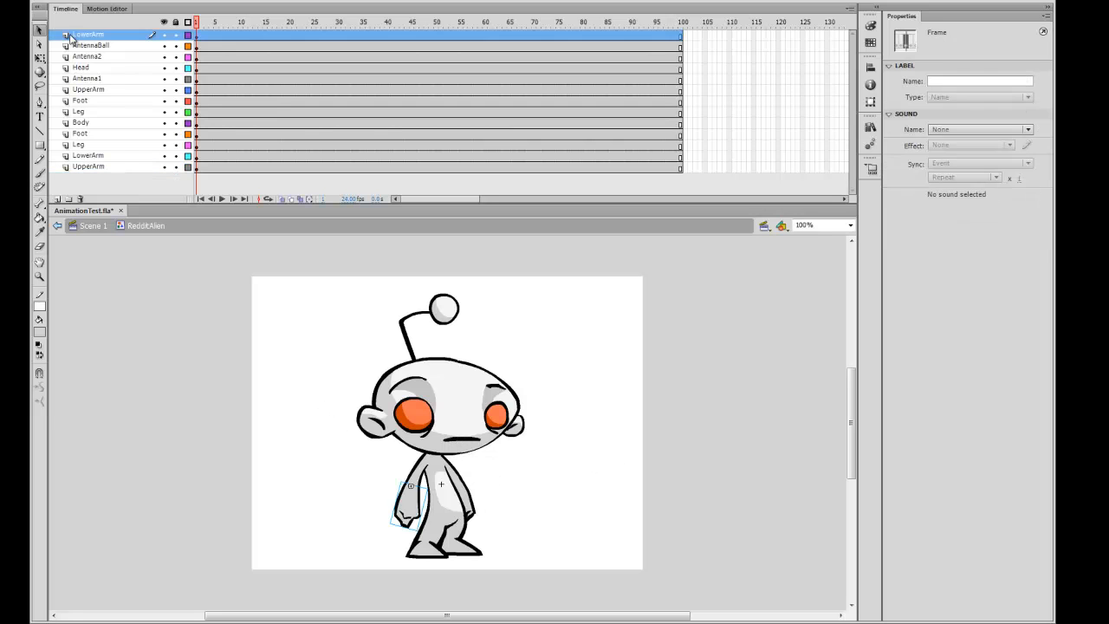
{"action": "left_click_drag", "start_coordinate": [199, 170], "coordinate": [198, 33]}
{"action": "left_click_drag", "start_coordinate": [196, 167], "coordinate": [685, 179]}
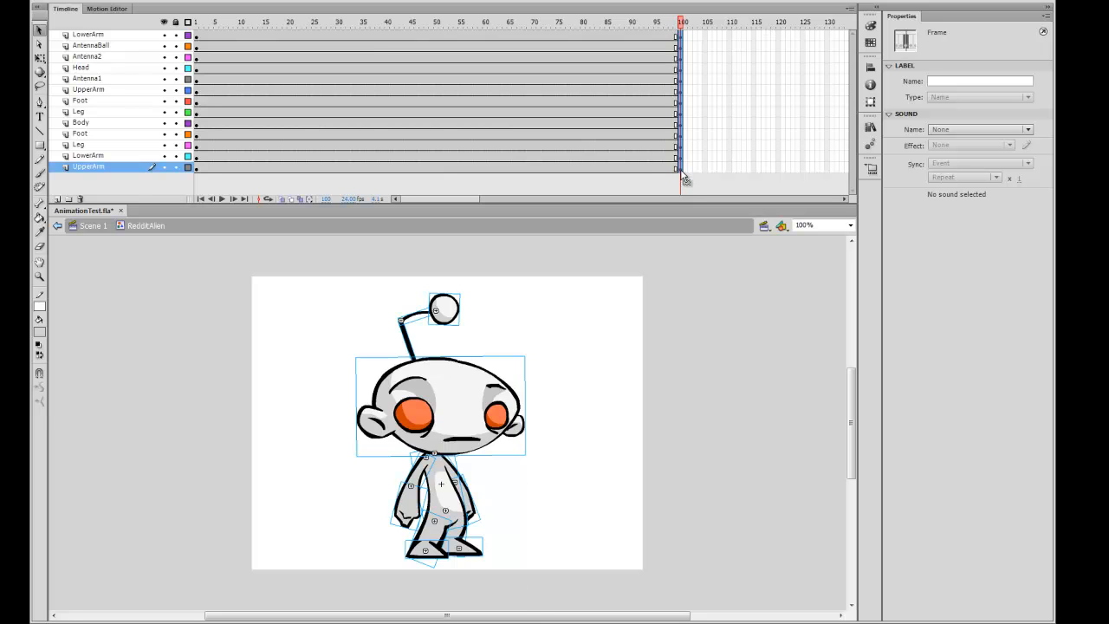
Step: Go to frame 15 and examine the character's selectable parts, including the Head instance
{"action": "left_click_drag", "start_coordinate": [540, 498], "coordinate": [620, 577]}
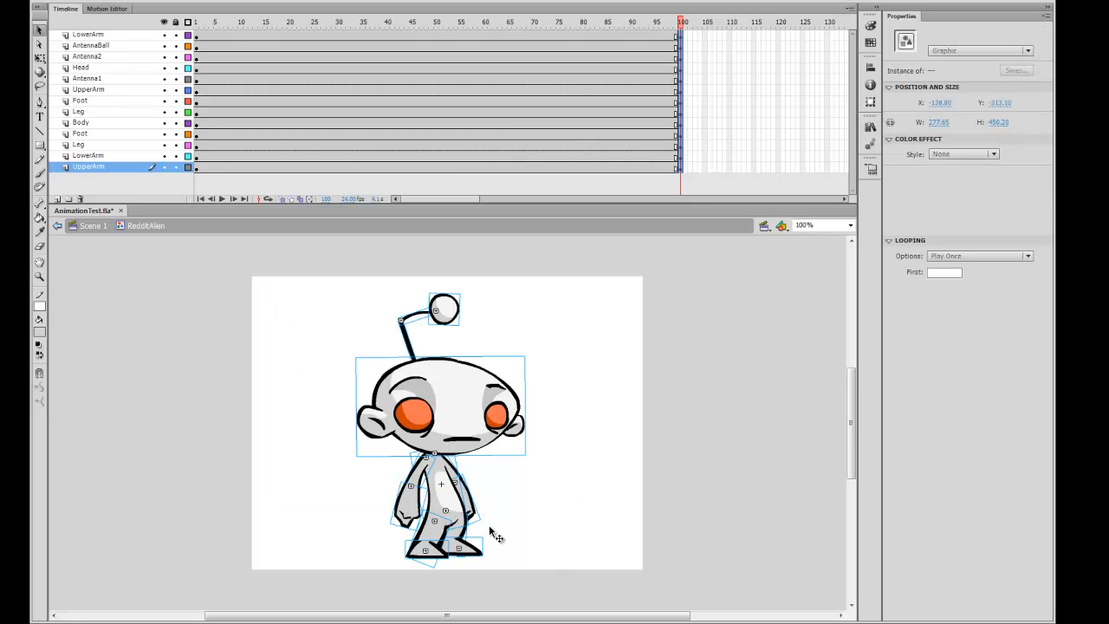
{"action": "left_click", "coordinate": [265, 20]}
{"action": "left_click_drag", "start_coordinate": [274, 272], "coordinate": [585, 595]}
{"action": "left_click", "coordinate": [579, 458]}
{"action": "left_click", "coordinate": [518, 426]}
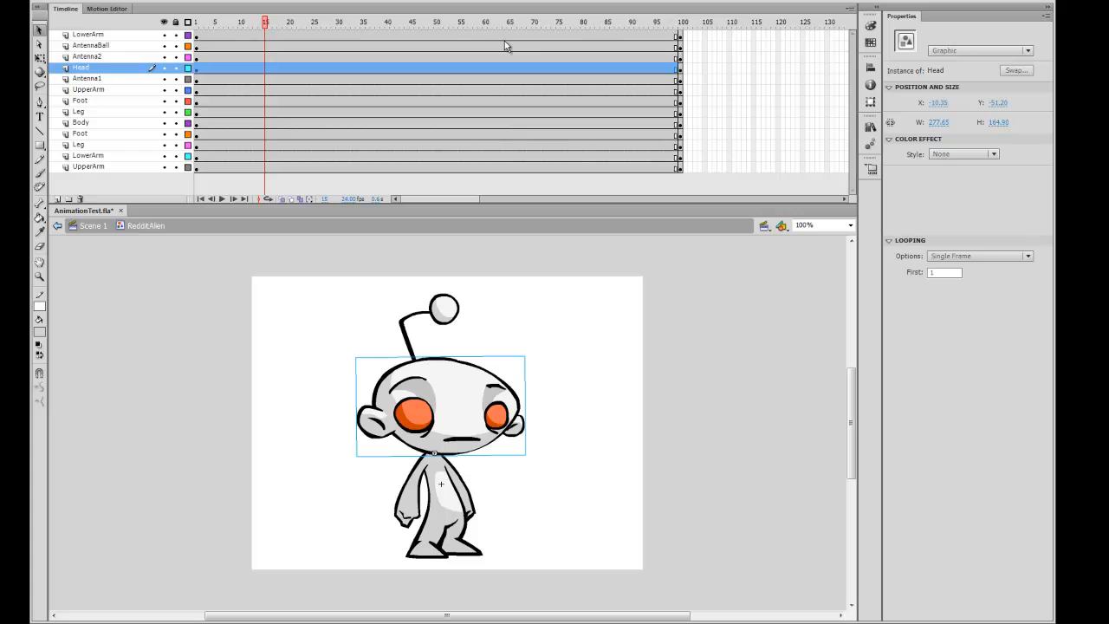
Step: Add keyframes at frames 101 and 102 on every layer of the RedditAlien symbol and review the frames
{"action": "left_click", "coordinate": [682, 35]}
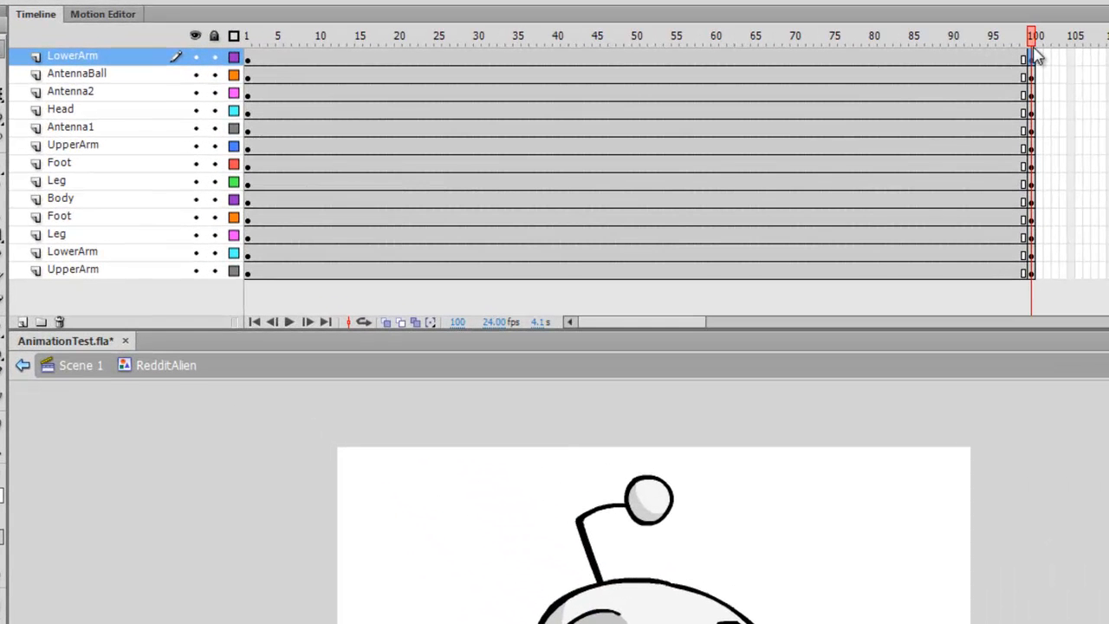
{"action": "mouse_move", "coordinate": [1024, 272]}
{"action": "left_mouse_down"}
{"action": "mouse_move", "coordinate": [1031, 50]}
{"action": "mouse_move", "coordinate": [1042, 75]}
{"action": "left_mouse_up"}
{"action": "key", "text": "F6"}
{"action": "left_click", "coordinate": [1033, 38]}
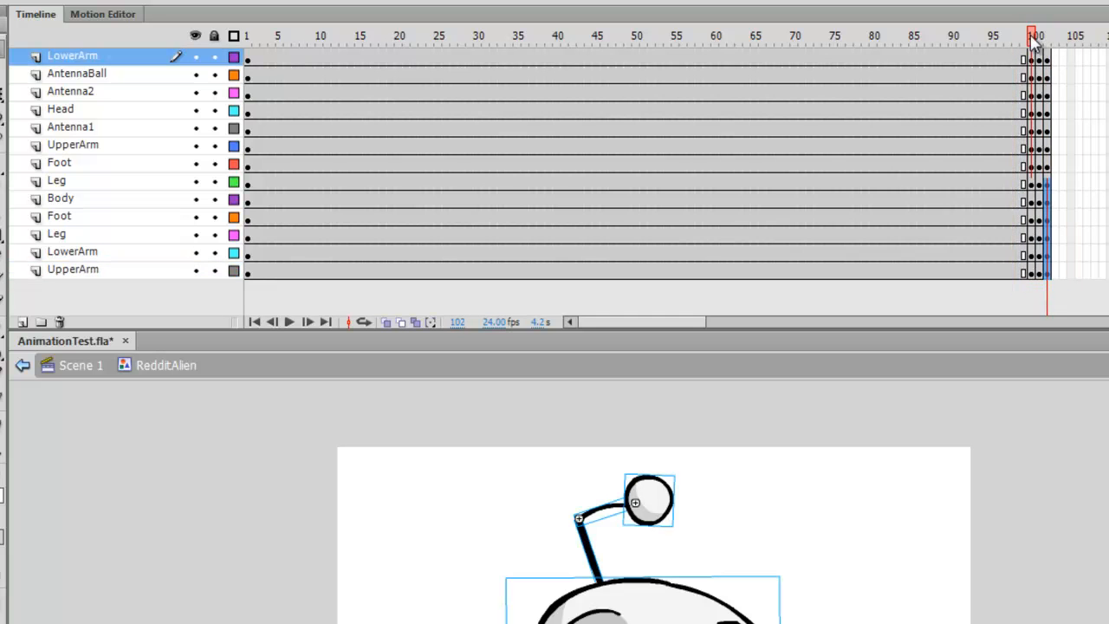
{"action": "left_click", "coordinate": [1045, 38]}
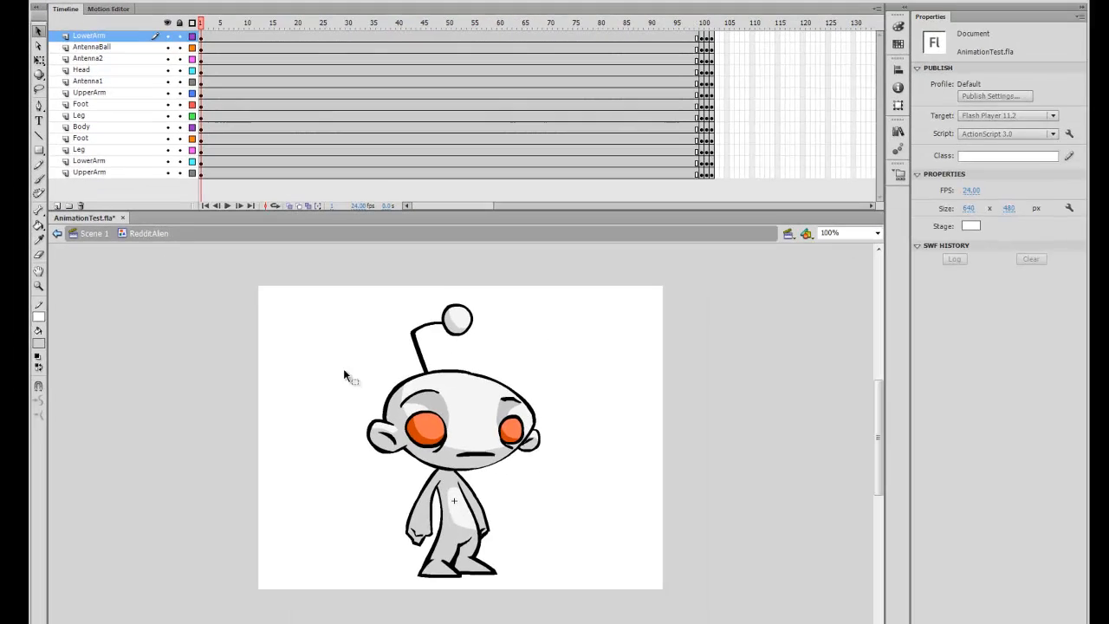
Step: Select the head and all antenna parts at frame 1 and flip them horizontally
{"action": "key", "text": "space"}
{"action": "left_click_drag", "start_coordinate": [576, 412], "coordinate": [605, 372]}
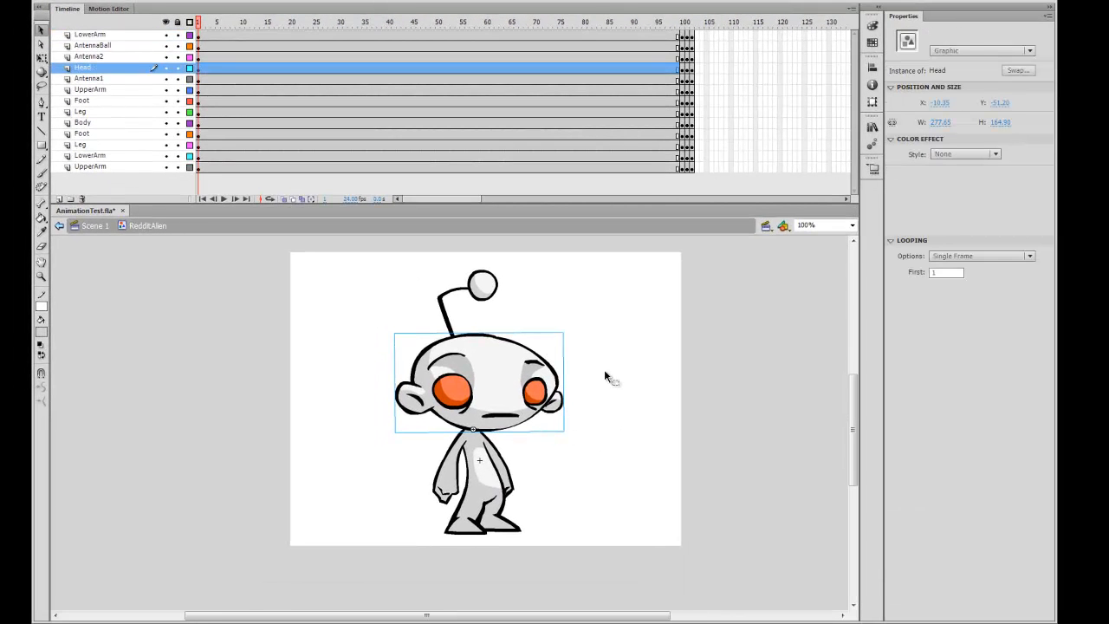
{"action": "left_click_drag", "start_coordinate": [401, 282], "coordinate": [582, 398]}
{"action": "left_click_drag", "start_coordinate": [378, 279], "coordinate": [576, 397]}
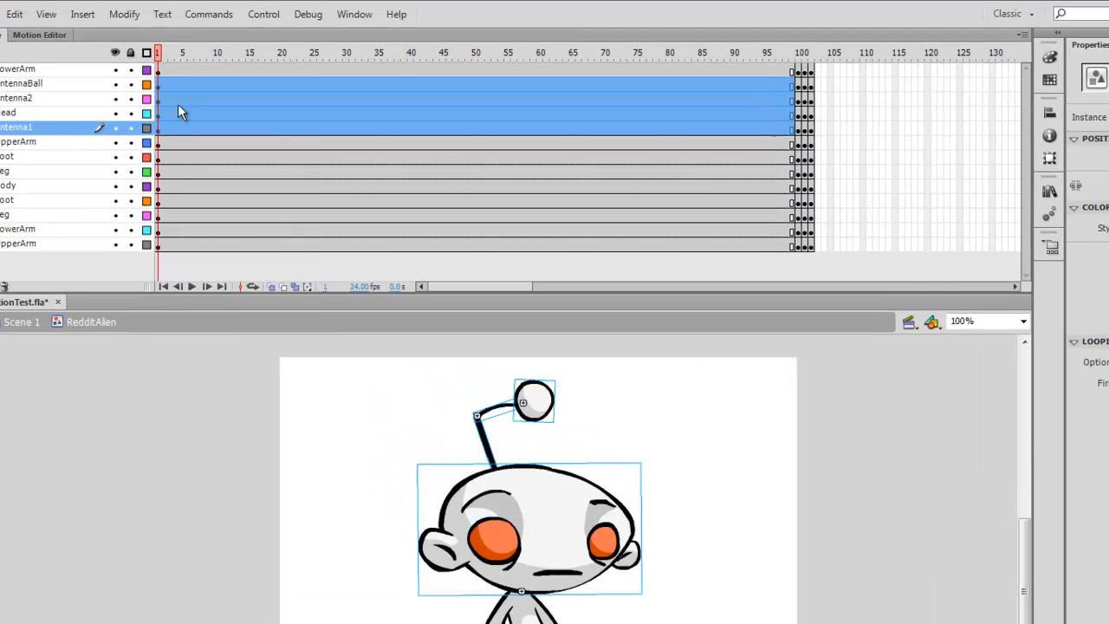
{"action": "left_click", "coordinate": [124, 13]}
{"action": "mouse_move", "coordinate": [177, 220]}
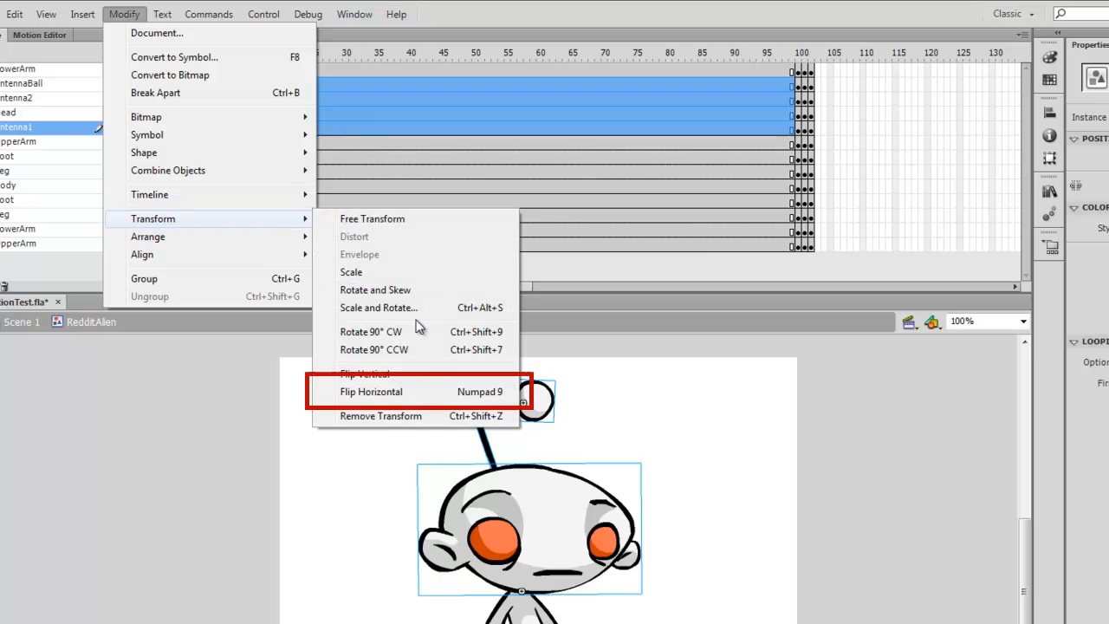
{"action": "left_click", "coordinate": [430, 399]}
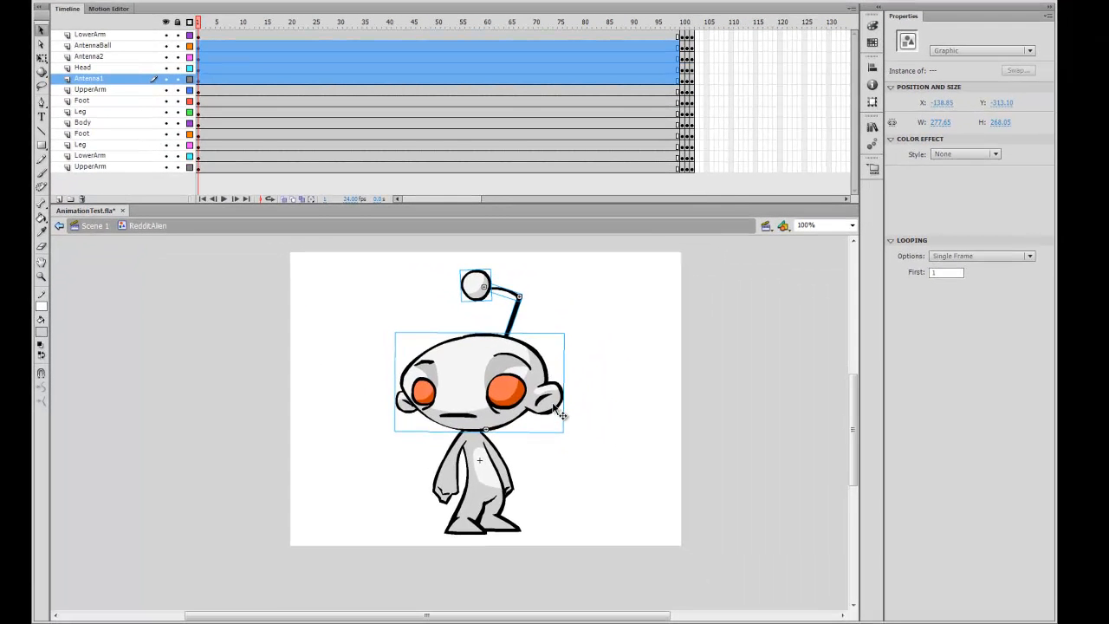
Step: Move the flipped head and antenna to the left of the body and rotate them slightly
{"action": "left_click_drag", "start_coordinate": [533, 383], "coordinate": [468, 390]}
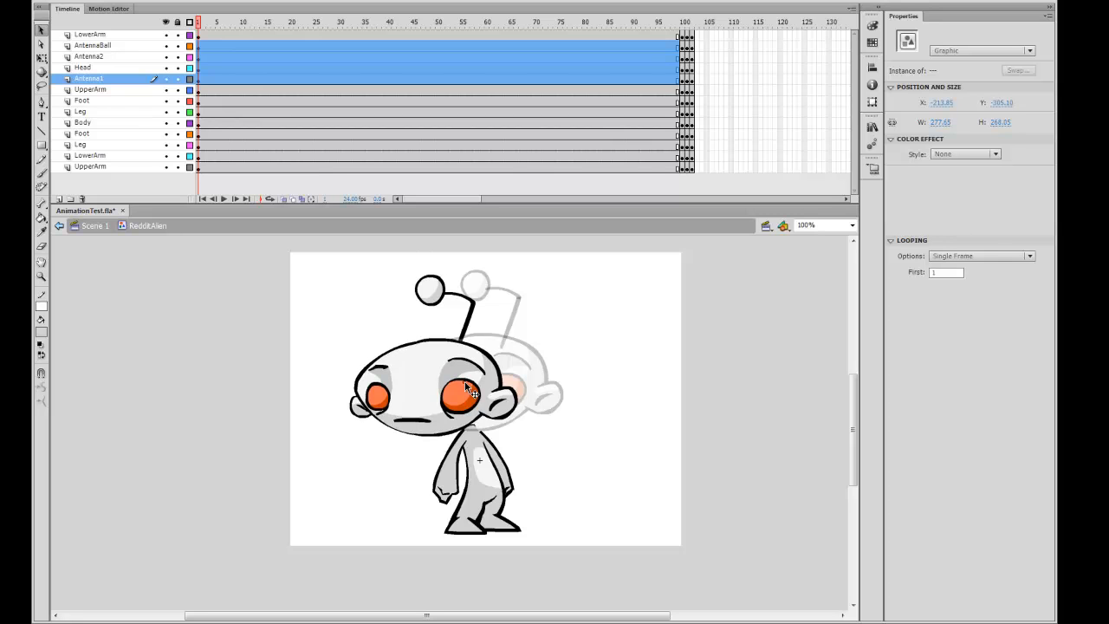
{"action": "left_click_drag", "start_coordinate": [468, 390], "coordinate": [468, 390]}
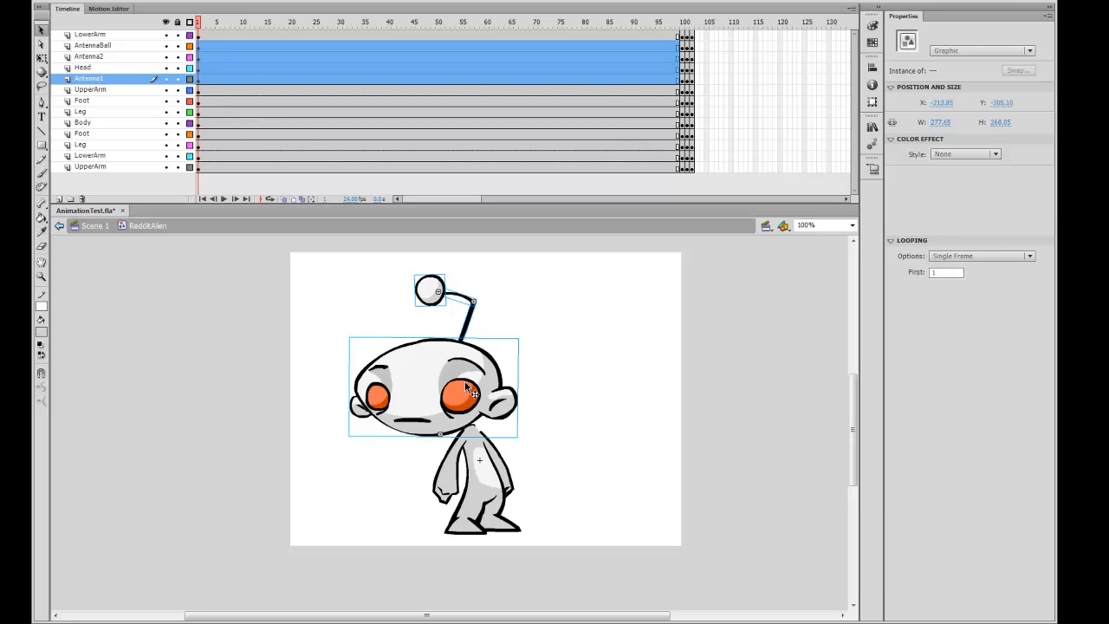
{"action": "left_click_drag", "start_coordinate": [451, 373], "coordinate": [441, 373]}
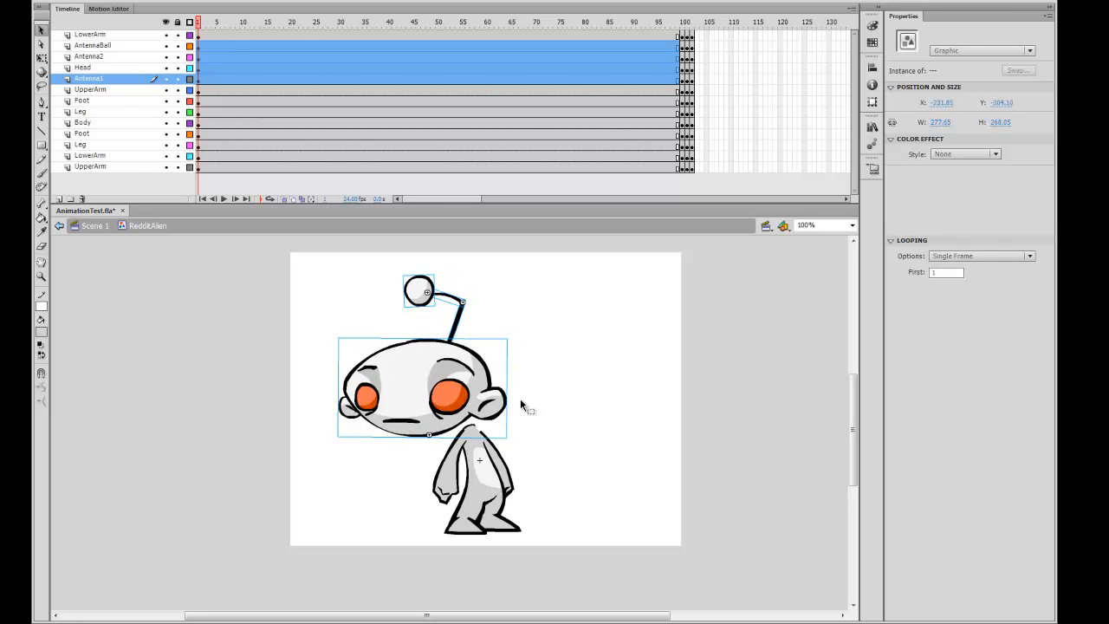
{"action": "key", "text": "q"}
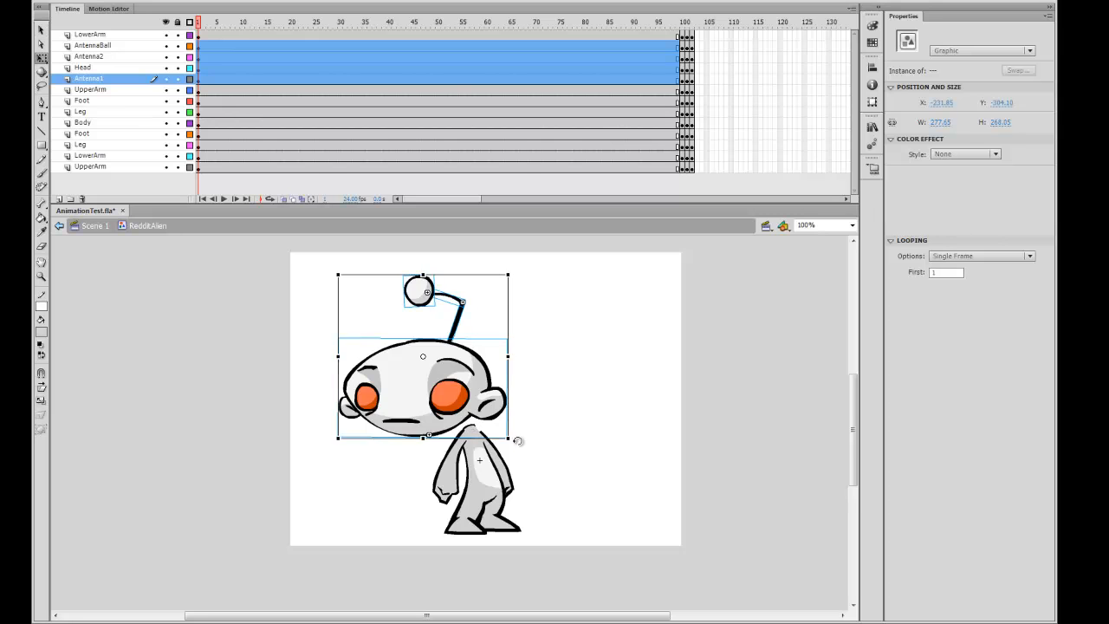
{"action": "left_click_drag", "start_coordinate": [517, 441], "coordinate": [515, 444]}
Step: Copy the original pose's keyframes on all layers from frame 100 to frame 2
{"action": "left_click", "coordinate": [528, 391]}
{"action": "left_click_drag", "start_coordinate": [685, 171], "coordinate": [684, 42]}
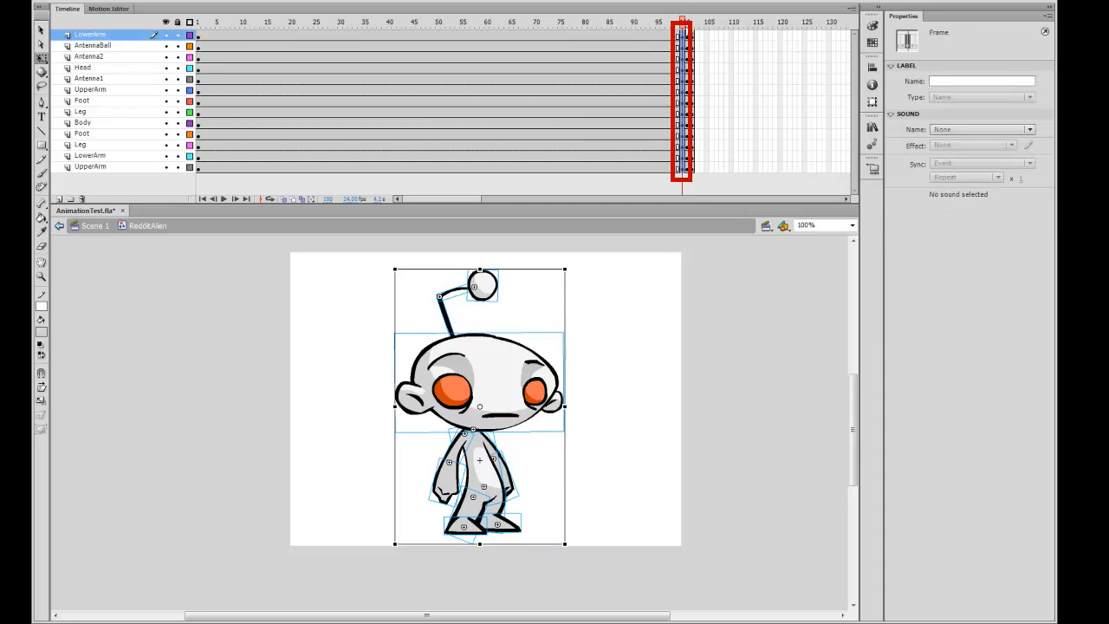
{"action": "left_click_drag", "start_coordinate": [684, 39], "coordinate": [203, 35]}
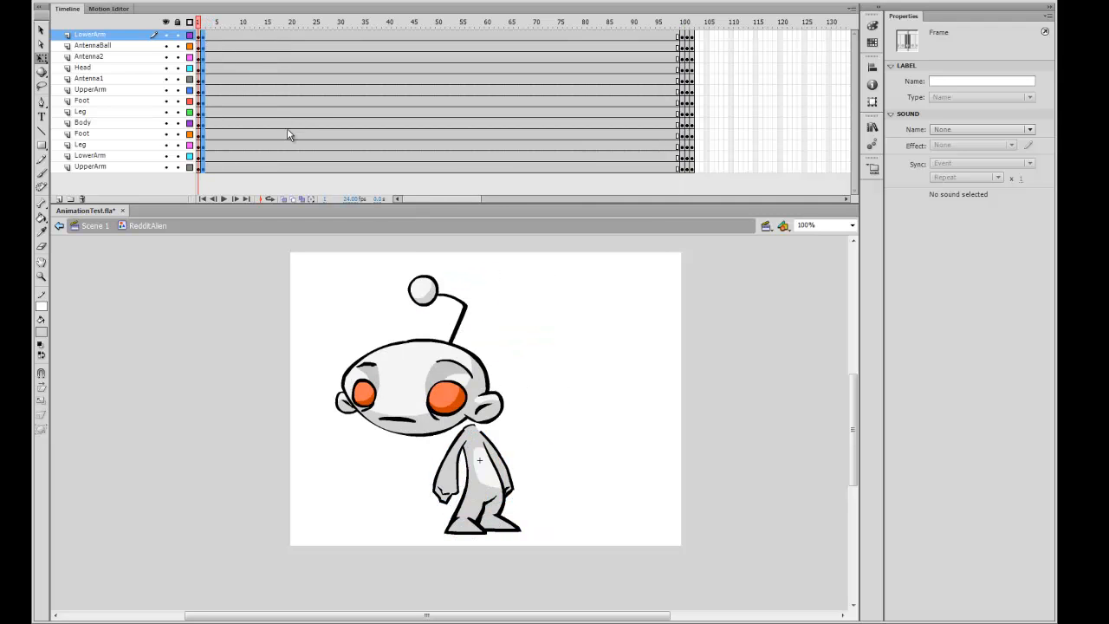
Step: Move the front foot and its leg to the left at frame 1 to form a wide stride
{"action": "left_click", "coordinate": [483, 475]}
{"action": "key", "text": "ctrl+="}
{"action": "left_click_drag", "start_coordinate": [550, 466], "coordinate": [632, 462]}
{"action": "left_click", "coordinate": [513, 536]}
{"action": "left_click_drag", "start_coordinate": [507, 539], "coordinate": [406, 544]}
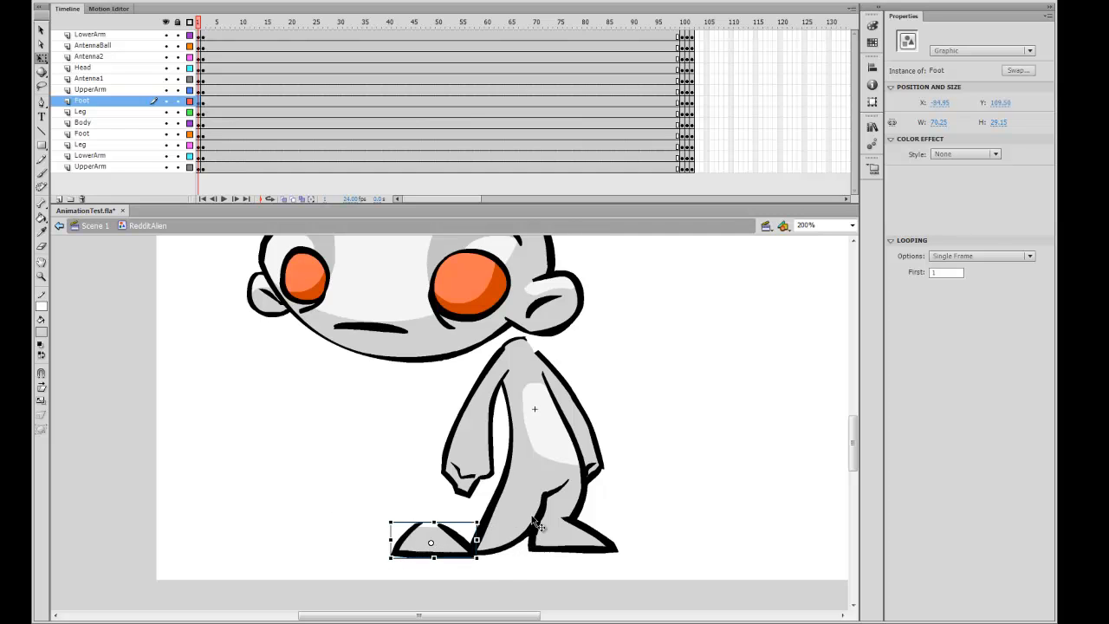
{"action": "left_click", "coordinate": [520, 542]}
{"action": "left_click_drag", "start_coordinate": [520, 541], "coordinate": [461, 532]}
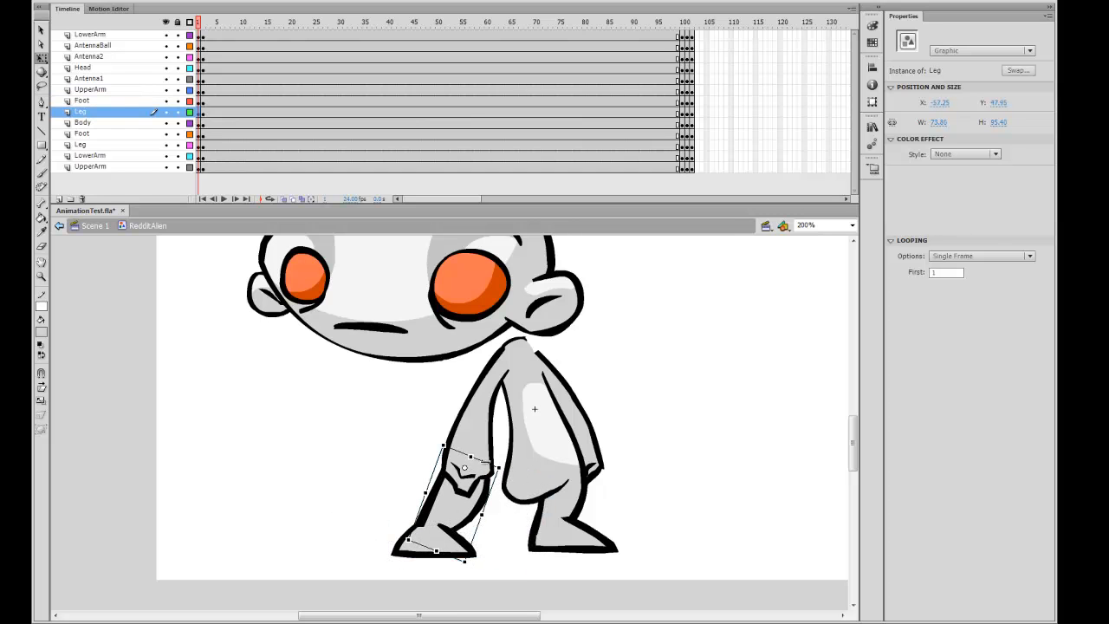
Step: Shift and tilt the body toward the head, and move the front upper and lower arm to the new shoulder position
{"action": "mouse_move", "coordinate": [502, 464]}
{"action": "left_mouse_down"}
{"action": "mouse_move", "coordinate": [525, 474]}
{"action": "mouse_move", "coordinate": [552, 463]}
{"action": "mouse_move", "coordinate": [512, 466]}
{"action": "left_mouse_up"}
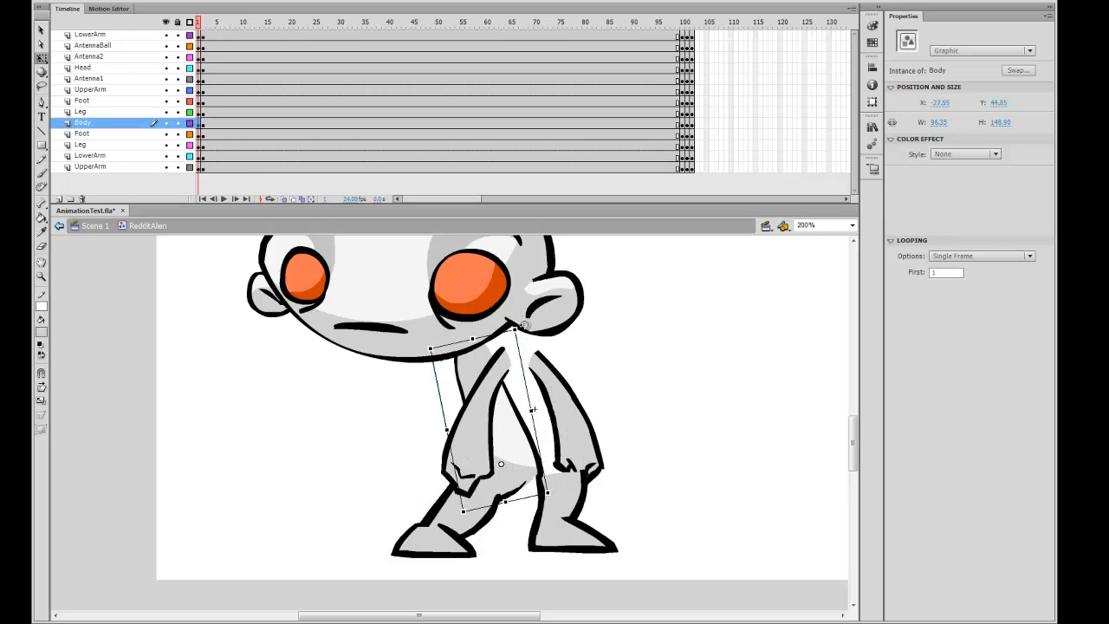
{"action": "left_click_drag", "start_coordinate": [523, 326], "coordinate": [503, 324]}
{"action": "left_click", "coordinate": [505, 388]}
{"action": "left_click", "coordinate": [477, 404]}
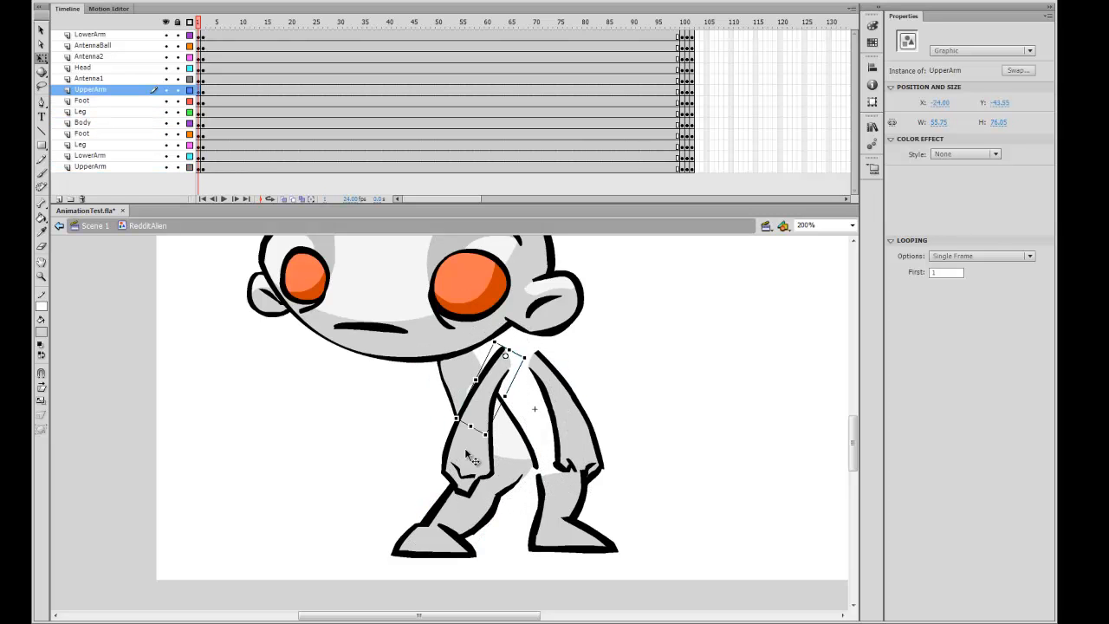
{"action": "left_click", "coordinate": [471, 461], "text": "shift"}
{"action": "left_click_drag", "start_coordinate": [474, 457], "coordinate": [406, 466]}
Step: Select the back upper and lower arm together and reposition them so the arm swings out behind the body
{"action": "left_click", "coordinate": [605, 376]}
{"action": "left_click", "coordinate": [573, 428]}
{"action": "left_click", "coordinate": [594, 466], "text": "shift"}
{"action": "left_click_drag", "start_coordinate": [623, 499], "coordinate": [544, 451]}
{"action": "left_click", "coordinate": [651, 436]}
Step: Realign the back and front legs so they join the shifted body
{"action": "left_click", "coordinate": [570, 517]}
{"action": "left_click", "coordinate": [456, 504]}
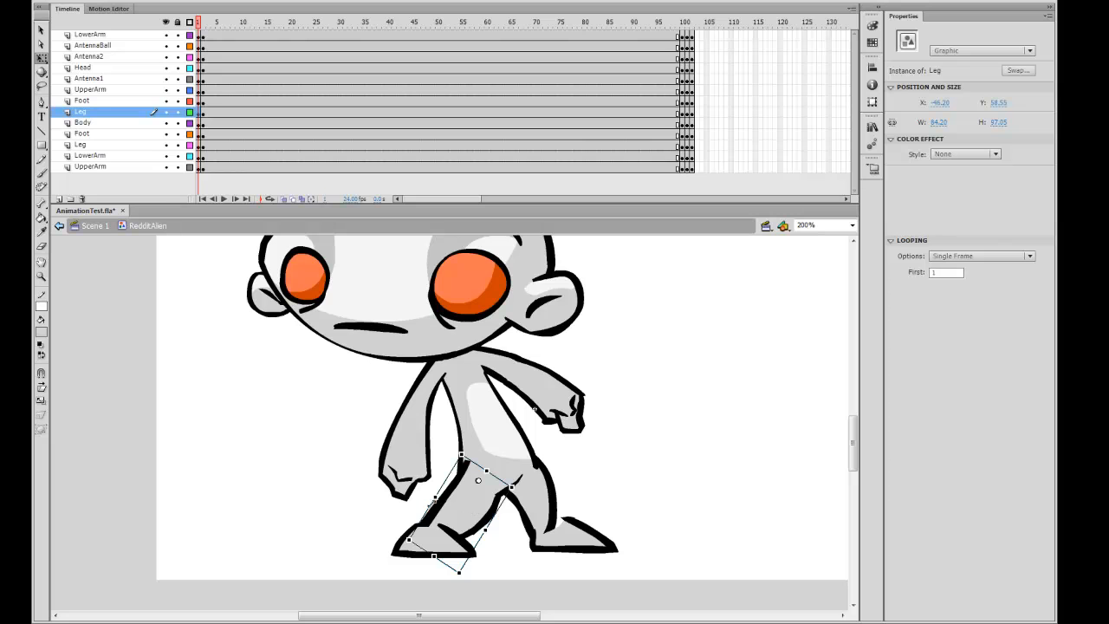
{"action": "left_click_drag", "start_coordinate": [456, 504], "coordinate": [461, 494]}
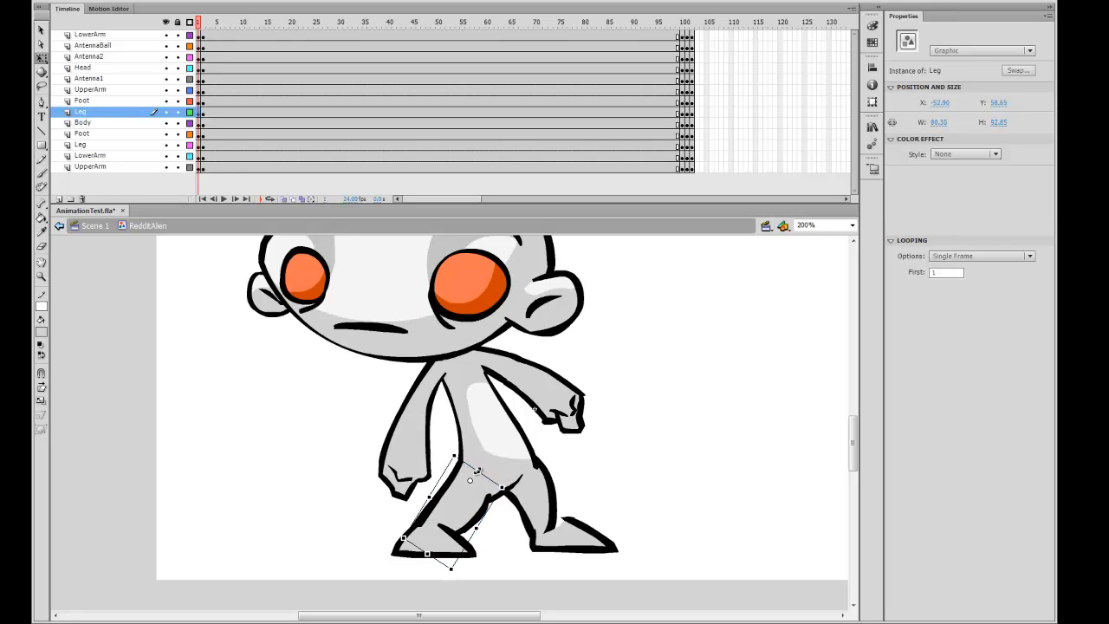
{"action": "left_click", "coordinate": [598, 468]}
Step: Adjust the back foot and angle the back leg to meet it
{"action": "left_click", "coordinate": [582, 534]}
{"action": "left_click_drag", "start_coordinate": [589, 517], "coordinate": [569, 537]}
{"action": "left_click", "coordinate": [553, 519]}
{"action": "left_click_drag", "start_coordinate": [605, 485], "coordinate": [623, 440]}
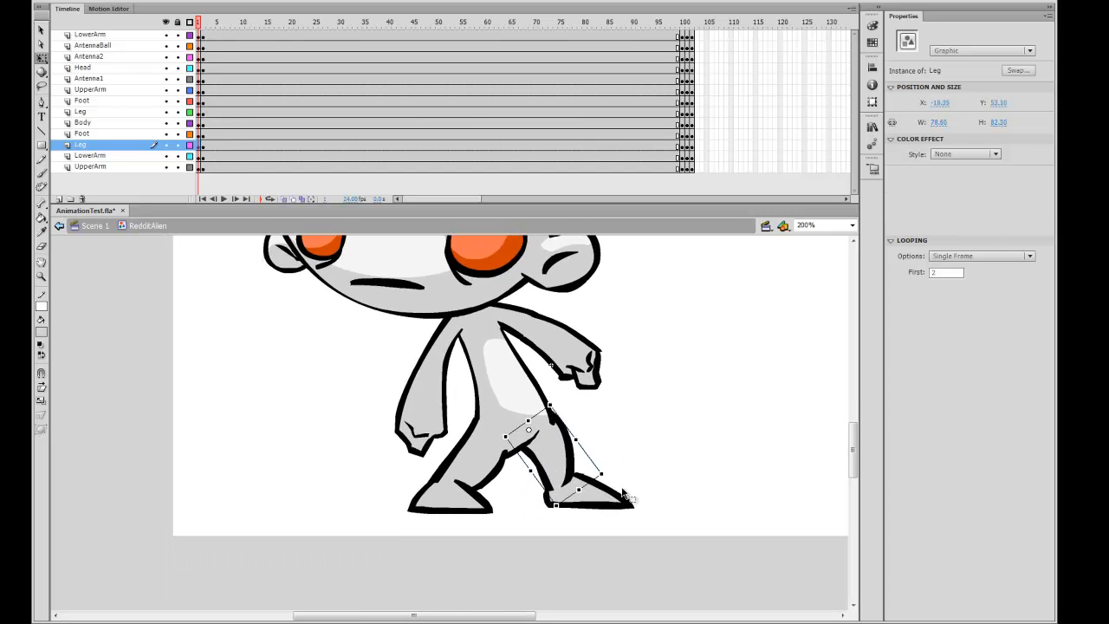
Step: Nudge the back leg a few pixels so it fits the back foot at the ankle
{"action": "left_click", "coordinate": [622, 494]}
{"action": "left_click", "coordinate": [570, 488]}
{"action": "key", "text": "Left"}
{"action": "key", "text": "Left"}
{"action": "key", "text": "Up"}
{"action": "left_click", "coordinate": [650, 488], "text": "ctrl"}
{"action": "left_click", "coordinate": [650, 488], "text": "ctrl"}
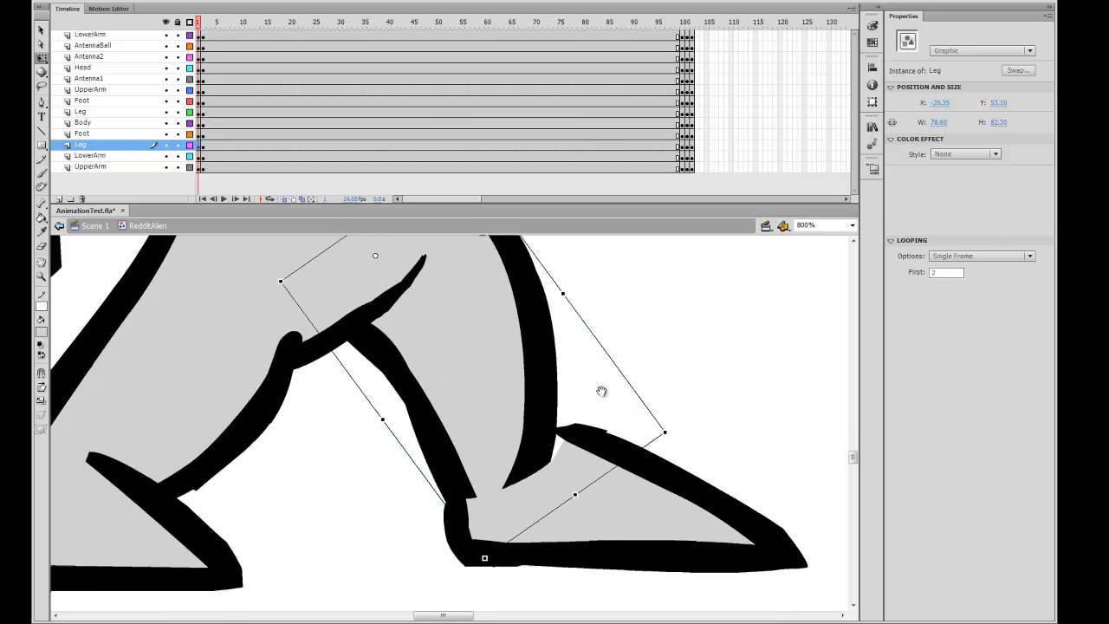
{"action": "left_click", "coordinate": [582, 451]}
{"action": "key", "text": "ctrl+minus"}
{"action": "key", "text": "ctrl+minus"}
{"action": "key", "text": "ctrl+minus"}
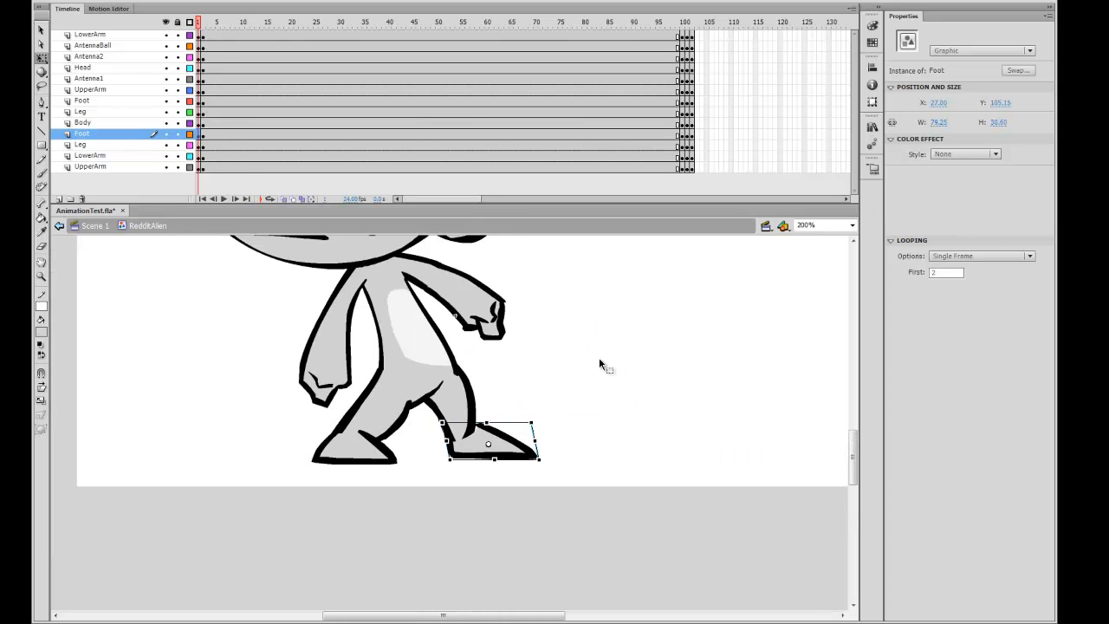
{"action": "key", "text": "ctrl+equal"}
{"action": "key", "text": "ctrl+minus"}
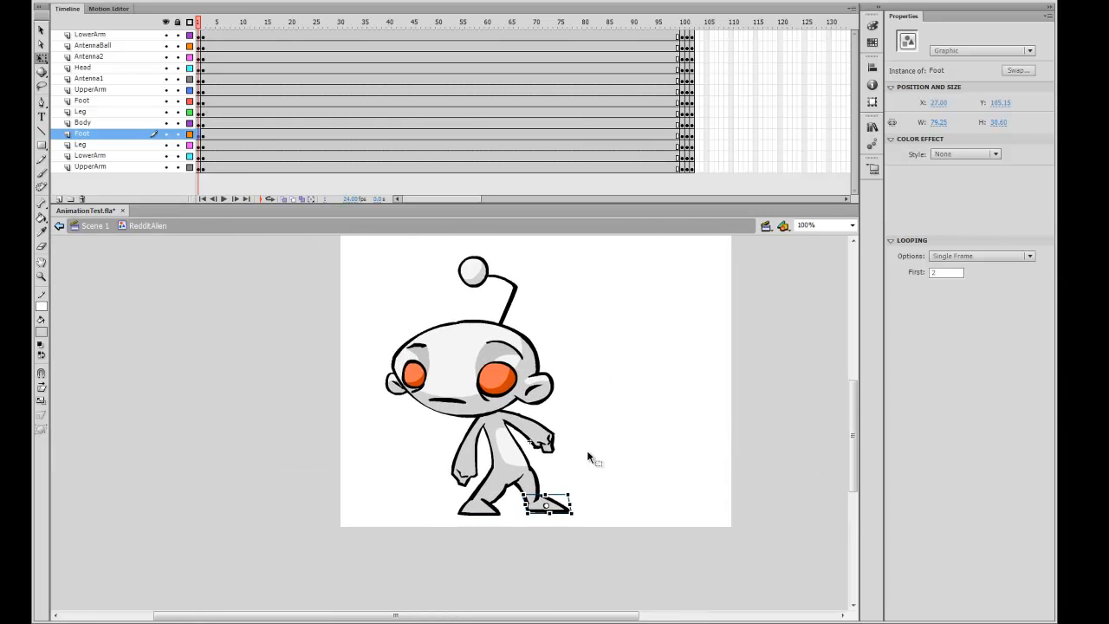
Step: Rotate the front upper arm outward and bend the front lower arm at the elbow so the fist points back toward the body
{"action": "left_click", "coordinate": [589, 457]}
{"action": "left_click", "coordinate": [475, 443]}
{"action": "key", "text": "ctrl+equal"}
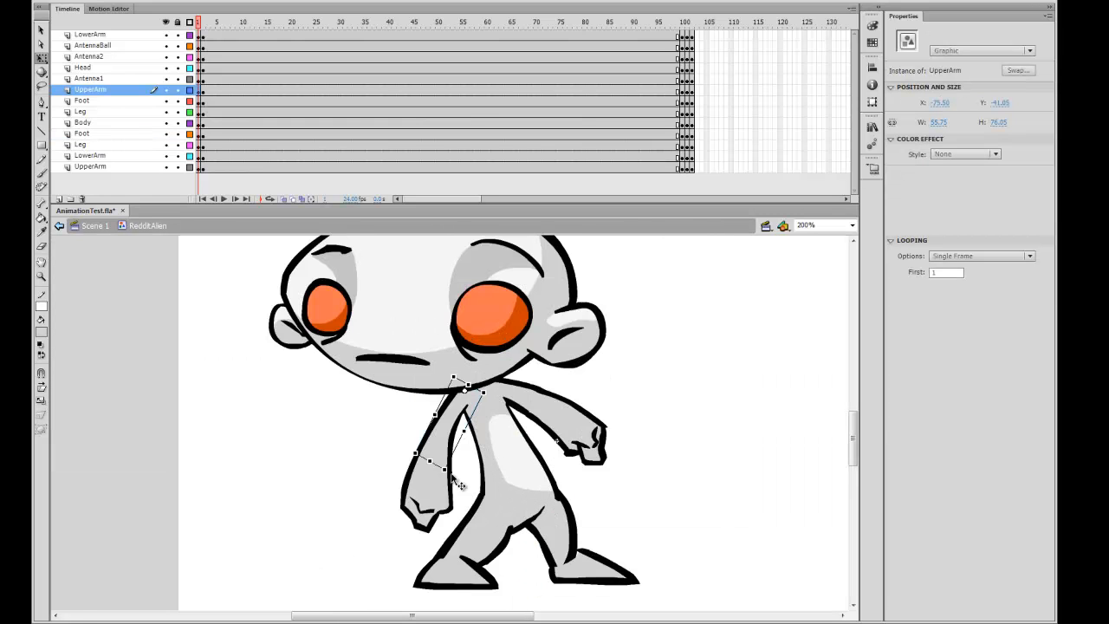
{"action": "left_click_drag", "start_coordinate": [451, 471], "coordinate": [408, 465]}
{"action": "left_click", "coordinate": [428, 483]}
{"action": "left_click", "coordinate": [436, 412]}
{"action": "left_click_drag", "start_coordinate": [430, 514], "coordinate": [491, 473]}
{"action": "left_click", "coordinate": [663, 440]}
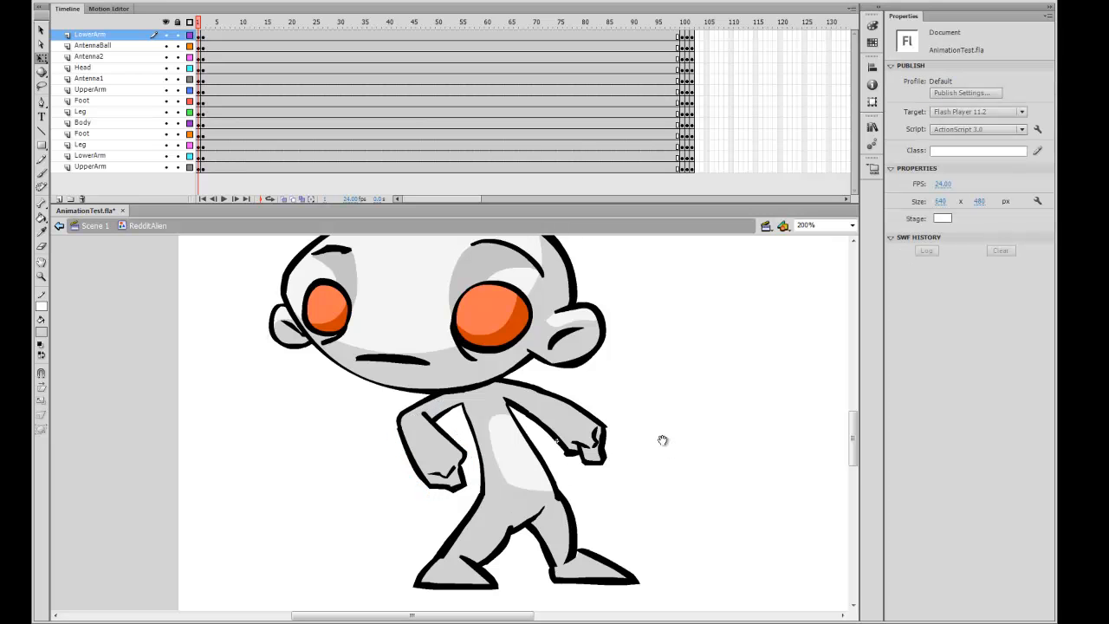
Step: Examine the whole pose on frame 1, both at full-figure size and close up around the head and arms
{"action": "key", "text": "ctrl+minus"}
{"action": "key", "text": "ctrl+minus"}
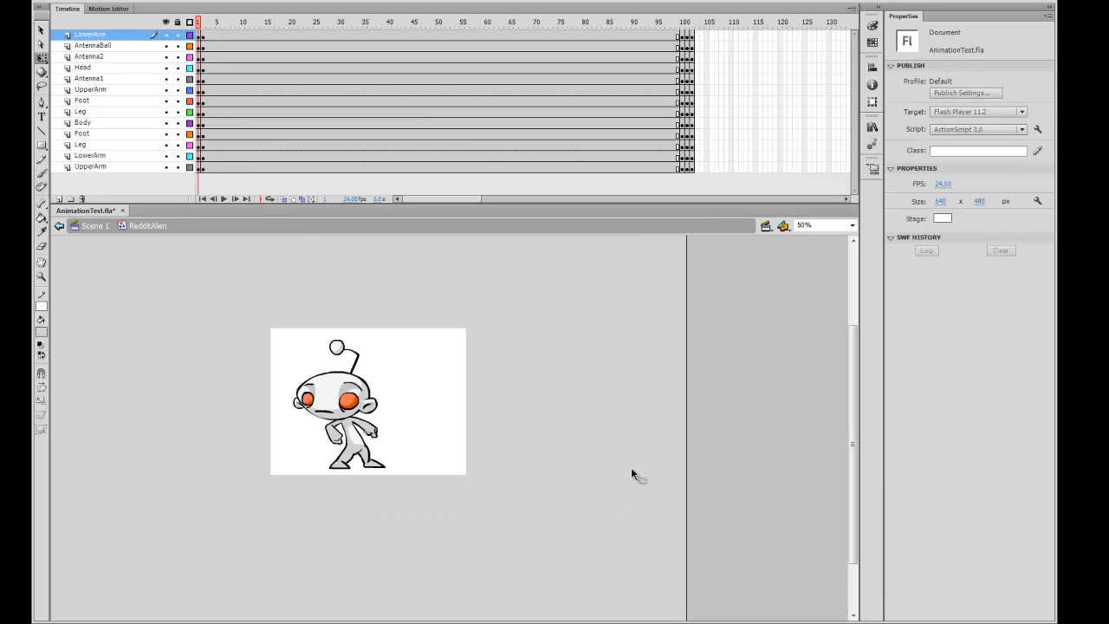
{"action": "key", "text": "ctrl+1"}
{"action": "left_click", "coordinate": [413, 359]}
{"action": "key", "text": "ctrl+equal"}
{"action": "key", "text": "ctrl+minus"}
{"action": "left_click_drag", "start_coordinate": [366, 320], "coordinate": [492, 442]}
{"action": "left_click", "coordinate": [607, 422]}
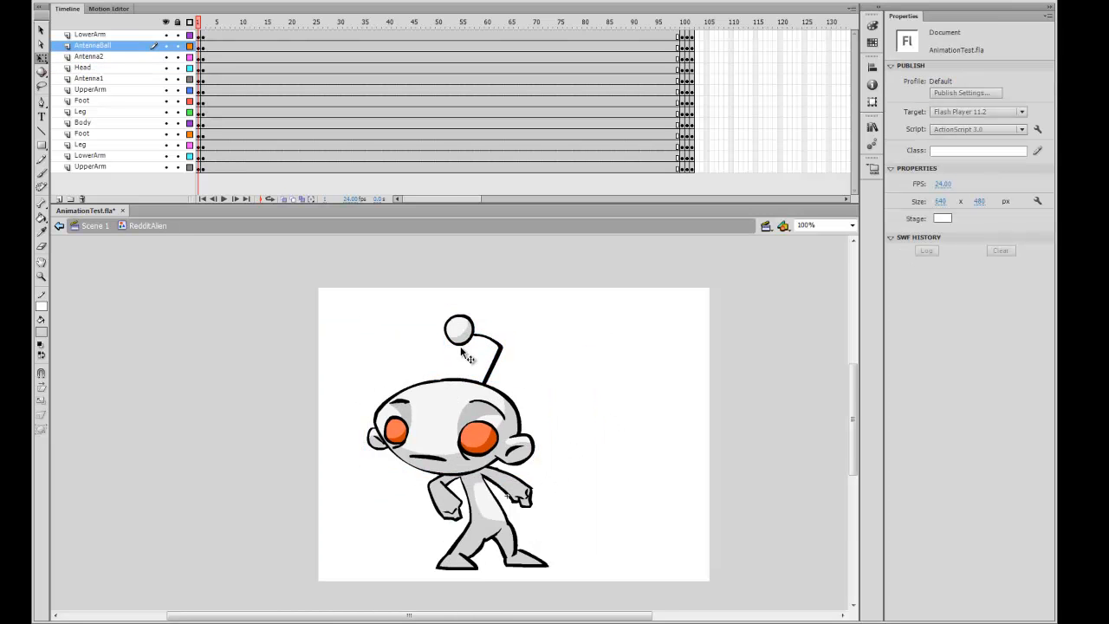
{"action": "key", "text": "ctrl+equal"}
{"action": "left_click_drag", "start_coordinate": [518, 396], "coordinate": [649, 505]}
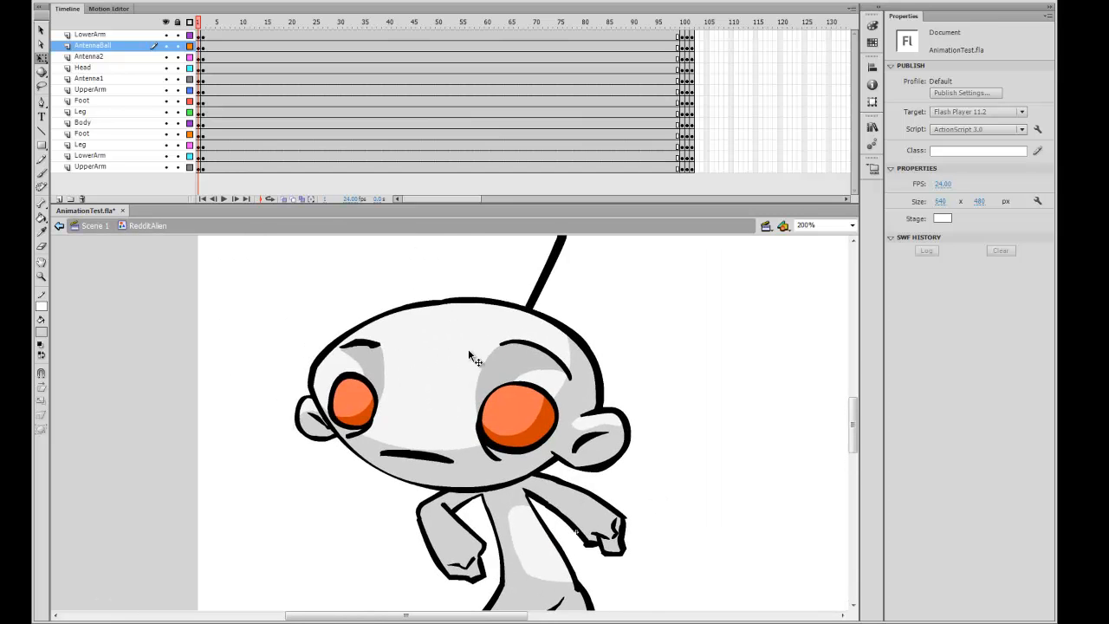
{"action": "key", "text": "ctrl+minus"}
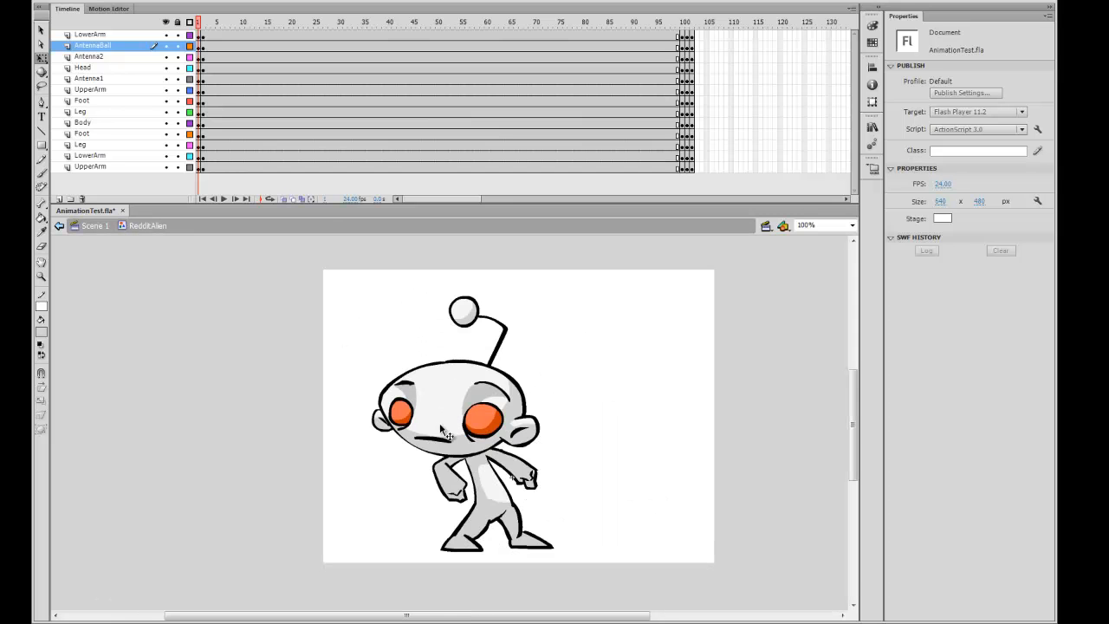
Step: Tilt the body slightly further toward the side the face is looking
{"action": "left_click", "coordinate": [502, 489]}
{"action": "left_click_drag", "start_coordinate": [404, 472], "coordinate": [341, 500]}
{"action": "left_click", "coordinate": [482, 488]}
{"action": "left_click_drag", "start_coordinate": [502, 432], "coordinate": [489, 431]}
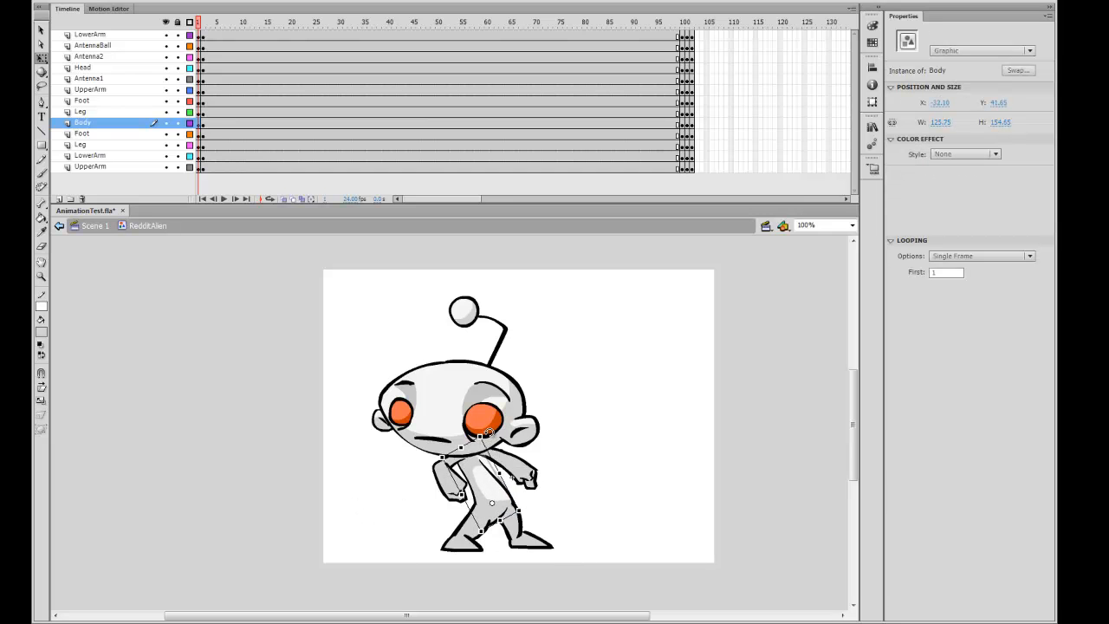
Step: Shift both arms, the head and the antenna pieces together to match the newly tilted body
{"action": "left_click", "coordinate": [449, 485]}
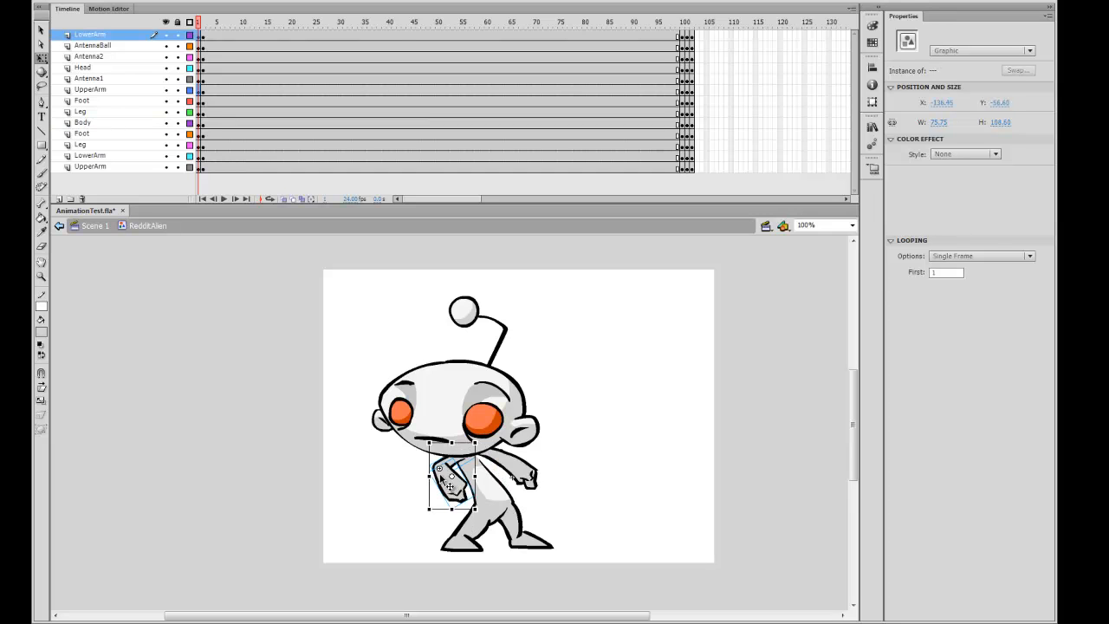
{"action": "left_click", "coordinate": [519, 472], "text": "shift"}
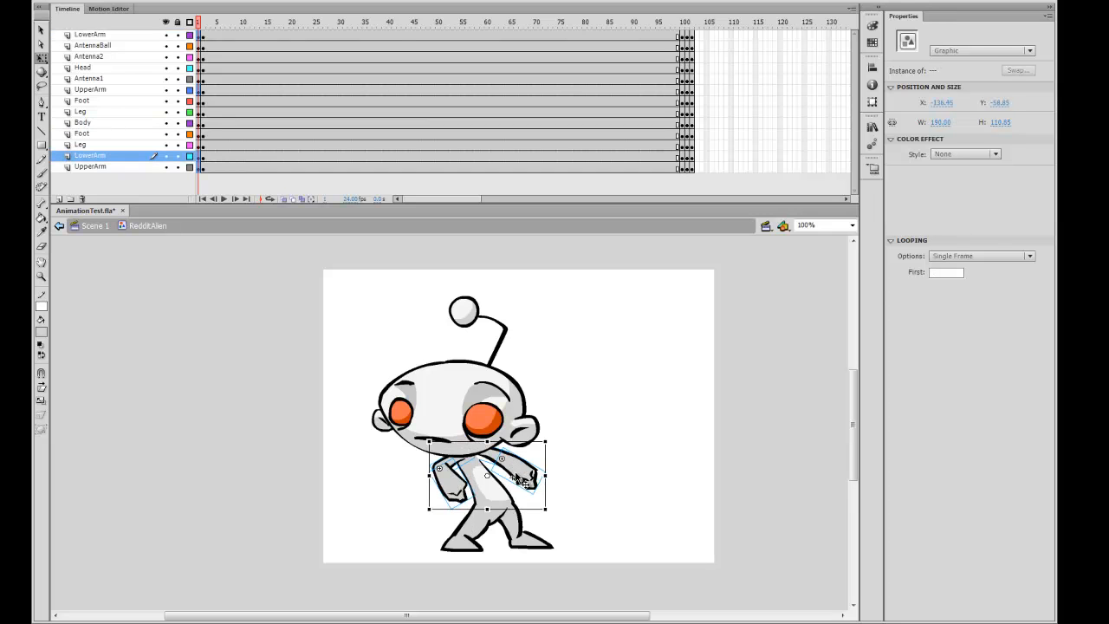
{"action": "left_click", "coordinate": [474, 419]}
{"action": "left_click_drag", "start_coordinate": [473, 419], "coordinate": [467, 421]}
{"action": "left_click", "coordinate": [492, 320]}
{"action": "left_click_drag", "start_coordinate": [458, 290], "coordinate": [489, 338]}
{"action": "left_click", "coordinate": [460, 347]}
{"action": "left_click", "coordinate": [574, 346]}
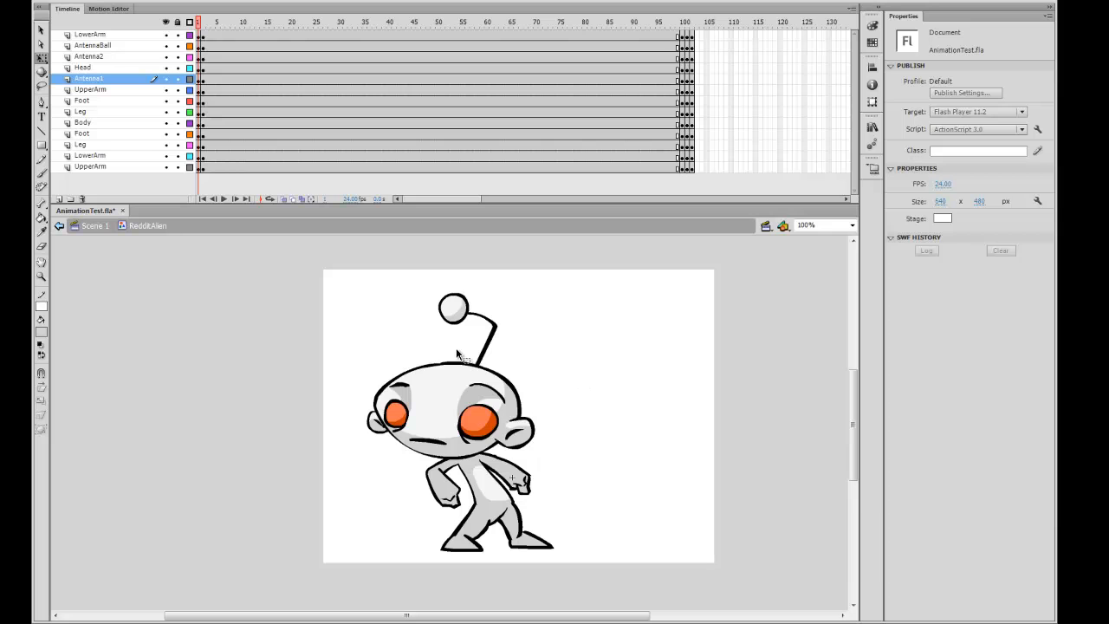
Step: Angle the back leg slightly and realign the back foot so the outlines join at the ankle
{"action": "left_click", "coordinate": [518, 534]}
{"action": "key", "text": "ctrl+equal"}
{"action": "key", "text": "ctrl+equal"}
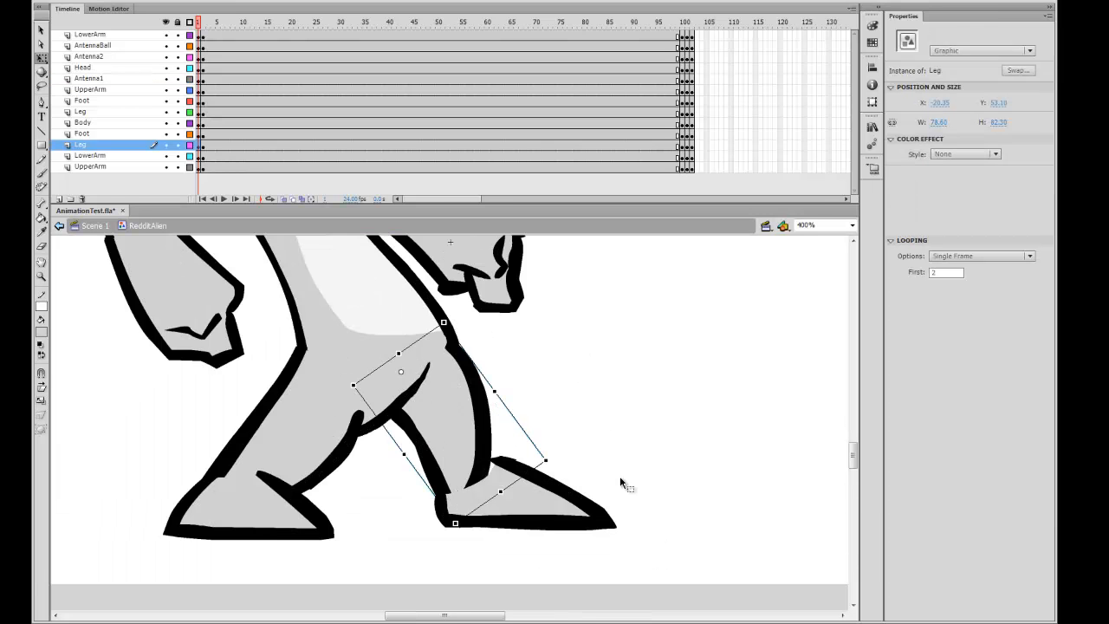
{"action": "left_click_drag", "start_coordinate": [517, 477], "coordinate": [525, 493]}
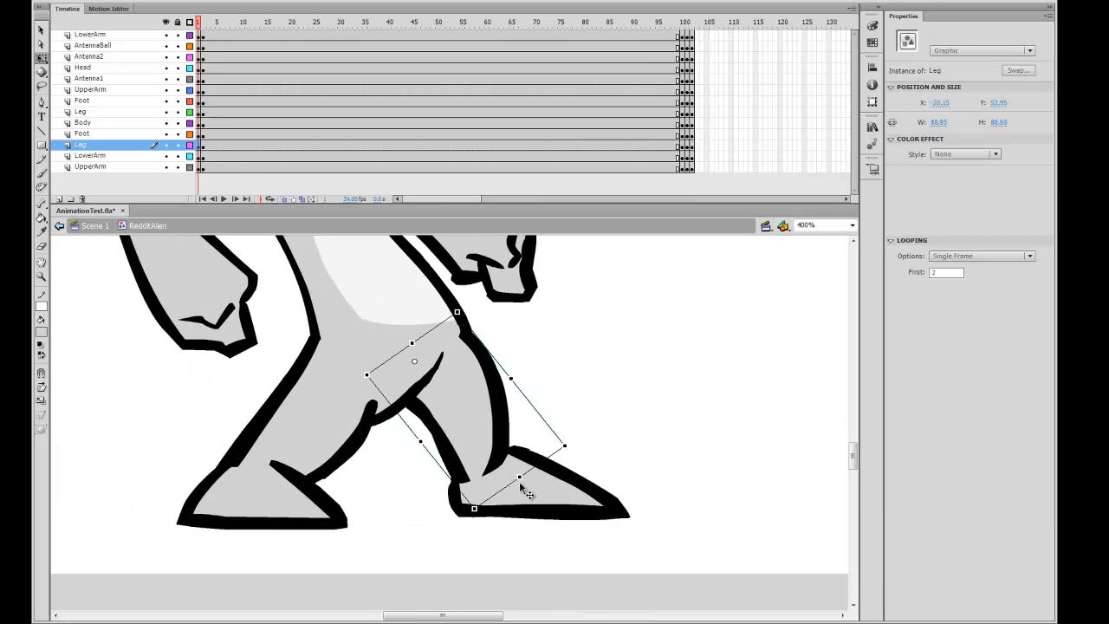
{"action": "left_click", "coordinate": [525, 487]}
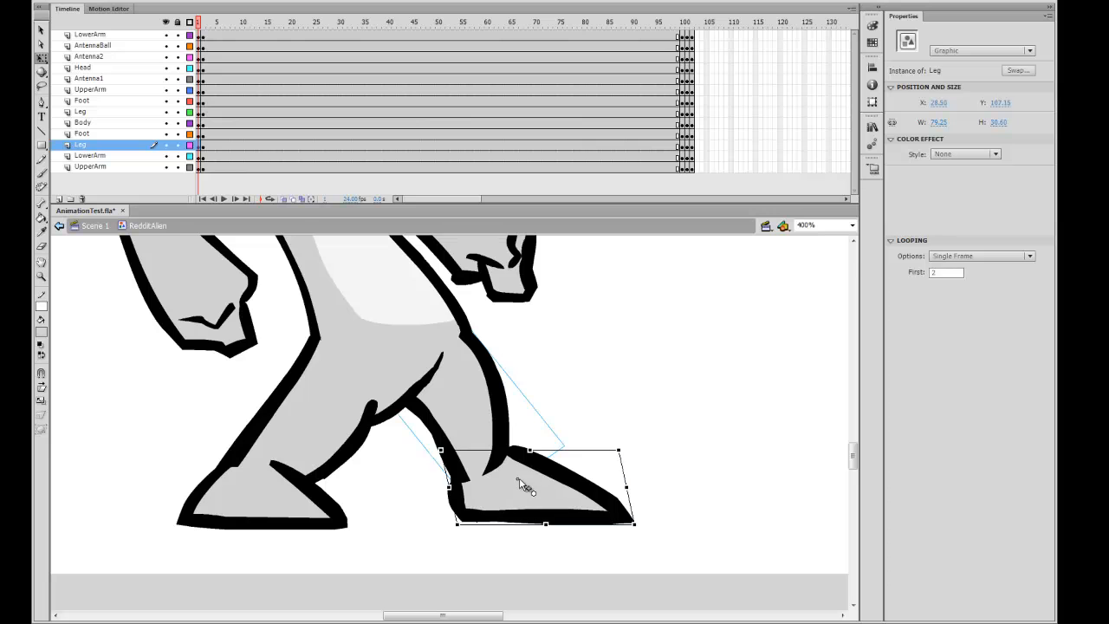
{"action": "left_click", "coordinate": [485, 423]}
{"action": "left_click_drag", "start_coordinate": [519, 477], "coordinate": [524, 483]}
{"action": "key", "text": "ctrl+1"}
{"action": "left_click", "coordinate": [503, 424]}
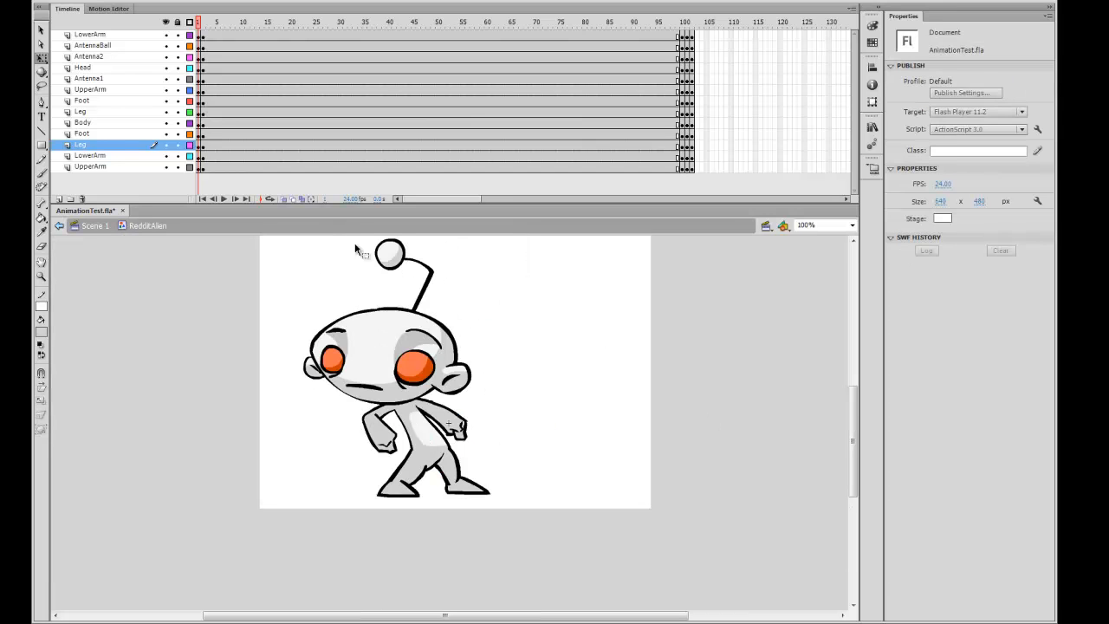
Step: Select all the antenna pieces together and shift them slightly toward the face and down onto the head
{"action": "left_click", "coordinate": [388, 252]}
{"action": "left_click_drag", "start_coordinate": [426, 296], "coordinate": [419, 299]}
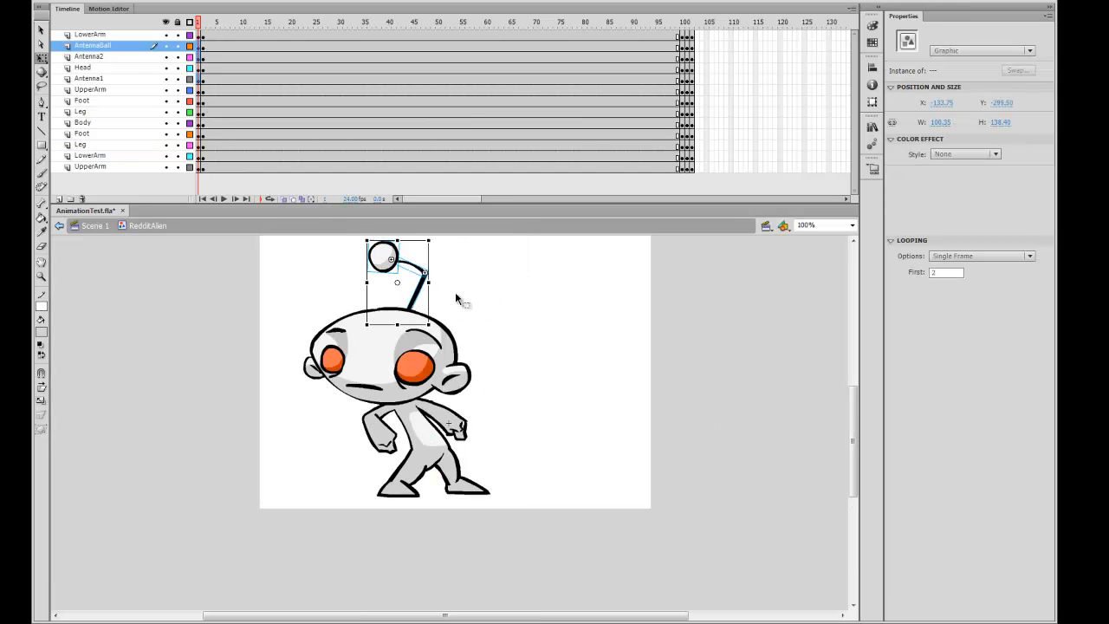
{"action": "left_click", "coordinate": [516, 319]}
Step: Flip between frames 1 and 2, and on frame 2 move the front foot outward to match its frame 1 position
{"action": "key", "text": "."}
{"action": "key", "text": "."}
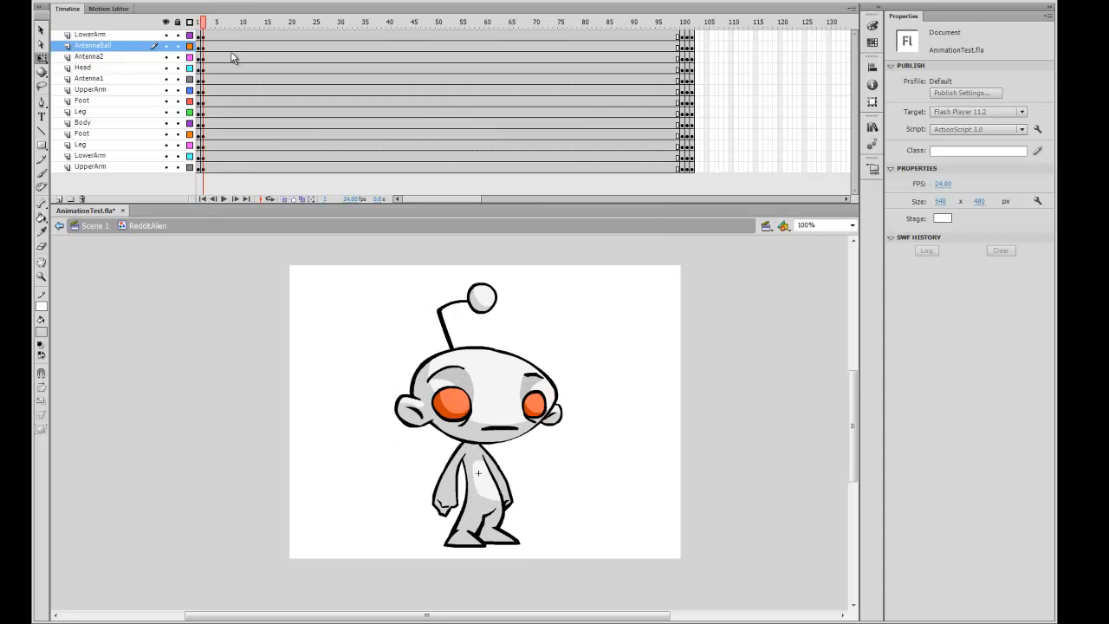
{"action": "key", "text": "."}
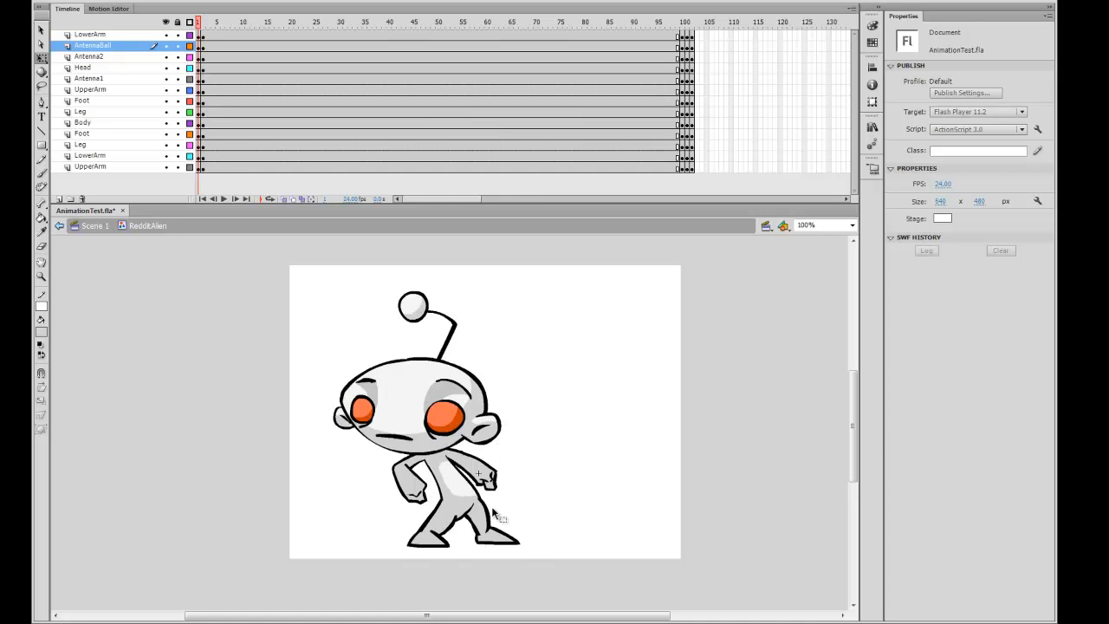
{"action": "key", "text": "."}
{"action": "key", "text": "."}
{"action": "left_click_drag", "start_coordinate": [464, 544], "coordinate": [428, 544]}
{"action": "key", "text": "."}
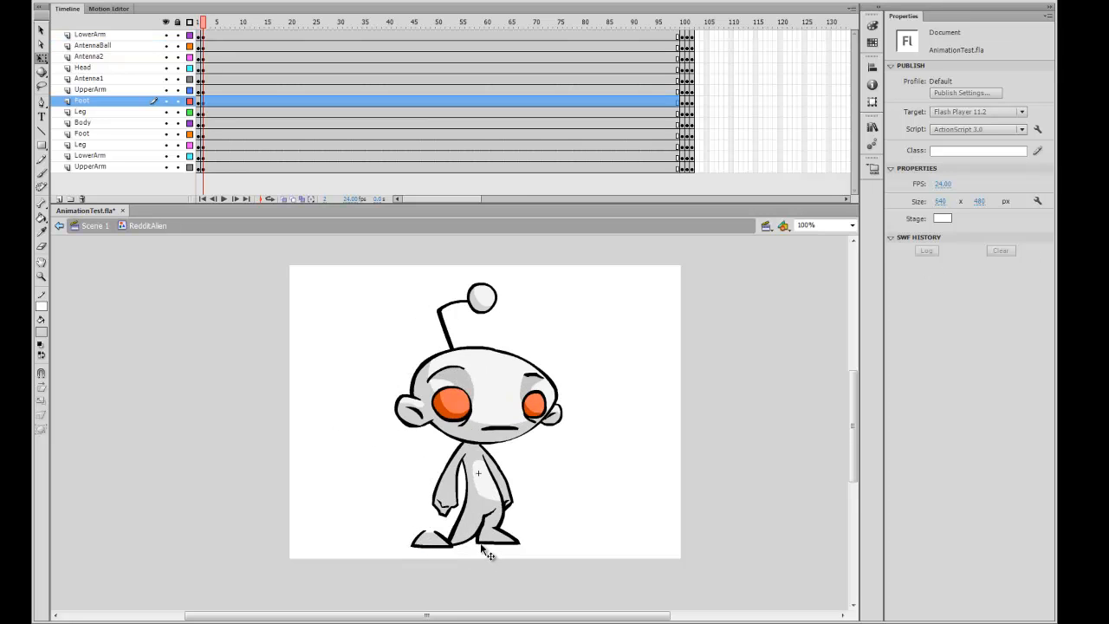
{"action": "key", "text": "."}
Step: Shift and tilt the body on frame 2 so it leans toward the side the face is looking
{"action": "left_click_drag", "start_coordinate": [520, 395], "coordinate": [567, 451]}
{"action": "left_click", "coordinate": [569, 475]}
{"action": "left_click", "coordinate": [490, 484]}
{"action": "key", "text": "ctrl+="}
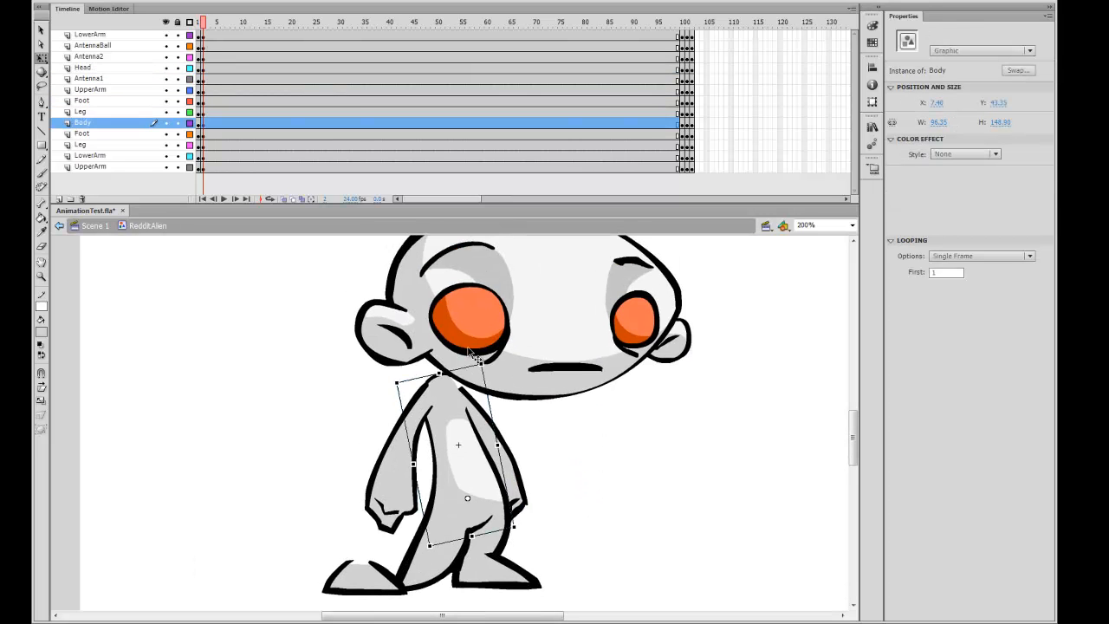
{"action": "left_click_drag", "start_coordinate": [484, 359], "coordinate": [586, 394]}
Step: Move the back upper and lower arm on frame 2 to the shoulder of the leaning body
{"action": "left_click_drag", "start_coordinate": [522, 472], "coordinate": [607, 446]}
{"action": "left_click", "coordinate": [539, 477]}
{"action": "left_click_drag", "start_coordinate": [626, 473], "coordinate": [559, 485]}
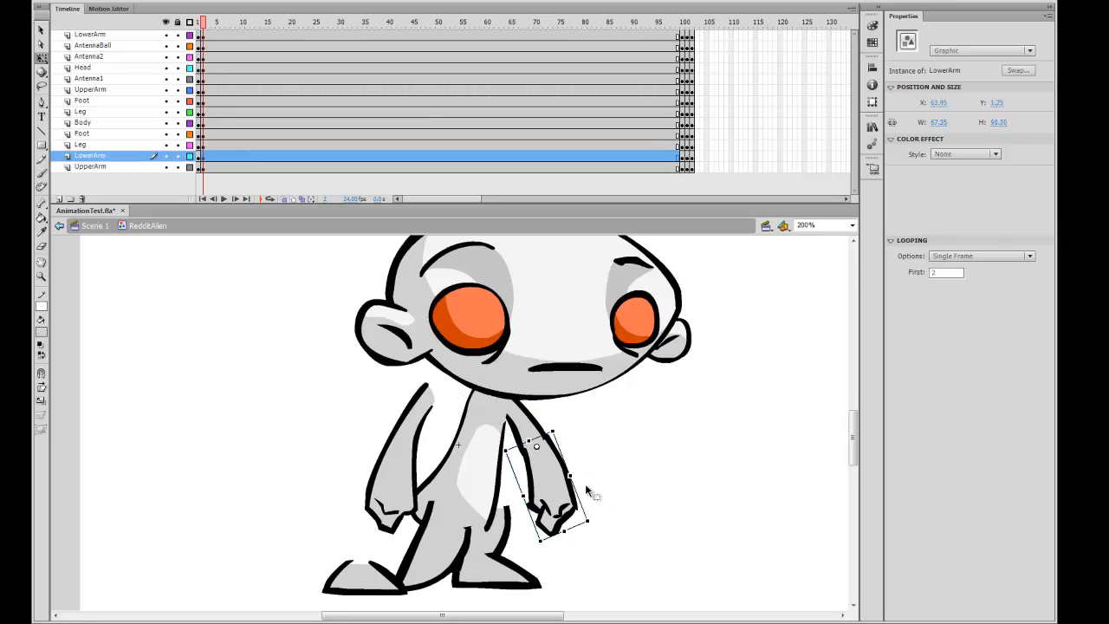
Step: Attach the front upper and lower arm to the shoulder on frame 2 and rotate them so the arm swings out behind the body
{"action": "left_click_drag", "start_coordinate": [410, 457], "coordinate": [413, 459]}
{"action": "left_click_drag", "start_coordinate": [452, 374], "coordinate": [487, 400]}
{"action": "left_click_drag", "start_coordinate": [421, 426], "coordinate": [446, 413]}
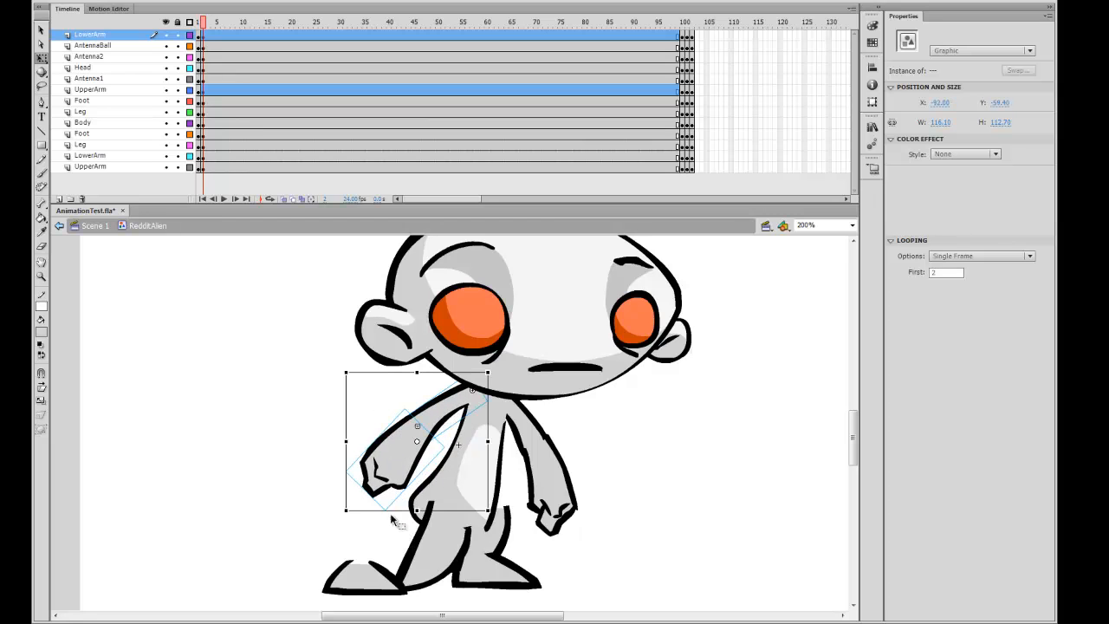
{"action": "left_click_drag", "start_coordinate": [350, 512], "coordinate": [372, 426]}
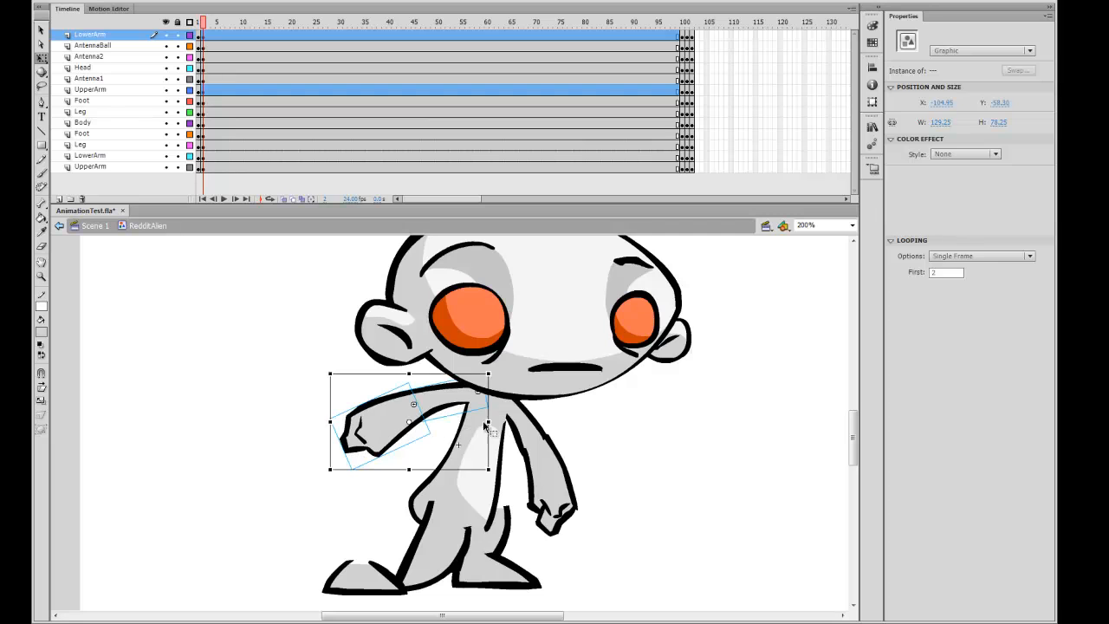
Step: Rotate the back upper arm forward on frame 2 and bend the back lower arm inward at the elbow
{"action": "left_click", "coordinate": [606, 459]}
{"action": "left_click", "coordinate": [538, 442]}
{"action": "left_click_drag", "start_coordinate": [564, 443], "coordinate": [586, 416]}
{"action": "left_click_drag", "start_coordinate": [547, 487], "coordinate": [566, 470]}
{"action": "left_click_drag", "start_coordinate": [613, 502], "coordinate": [558, 522]}
{"action": "left_click_drag", "start_coordinate": [553, 472], "coordinate": [552, 471]}
Step: Reposition and angle the front leg on frame 2 so it connects the hip to the moved front foot
{"action": "left_click_drag", "start_coordinate": [624, 499], "coordinate": [670, 456]}
{"action": "left_click_drag", "start_coordinate": [474, 514], "coordinate": [423, 497]}
{"action": "left_click_drag", "start_coordinate": [452, 461], "coordinate": [475, 457]}
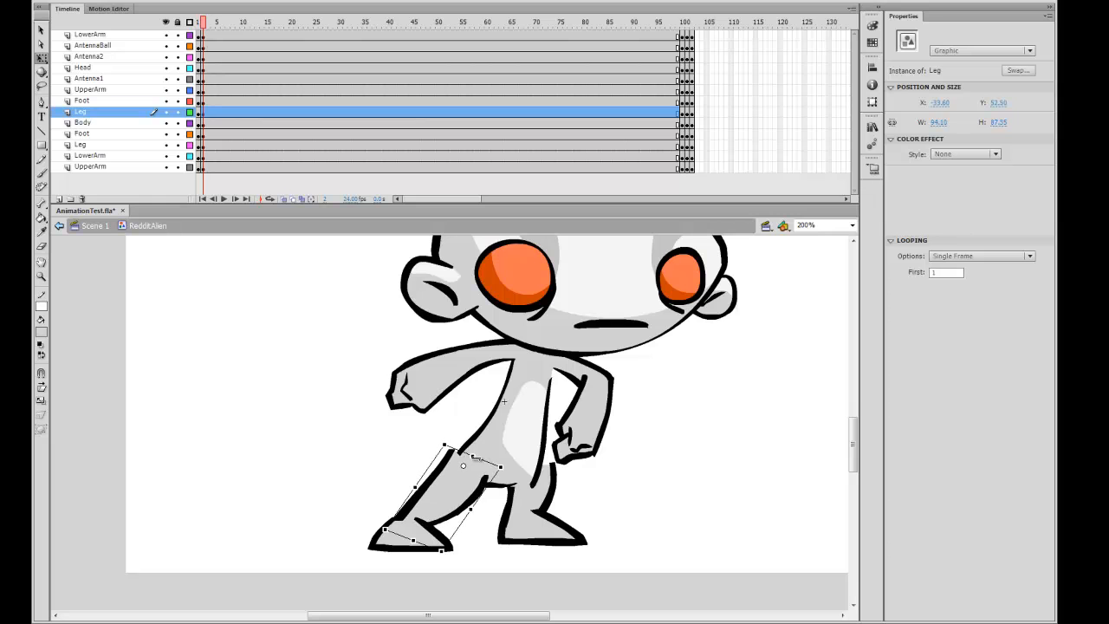
Step: Adjust the lower body and the back leg on frame 2 so their outlines join at the hip
{"action": "left_click", "coordinate": [509, 442]}
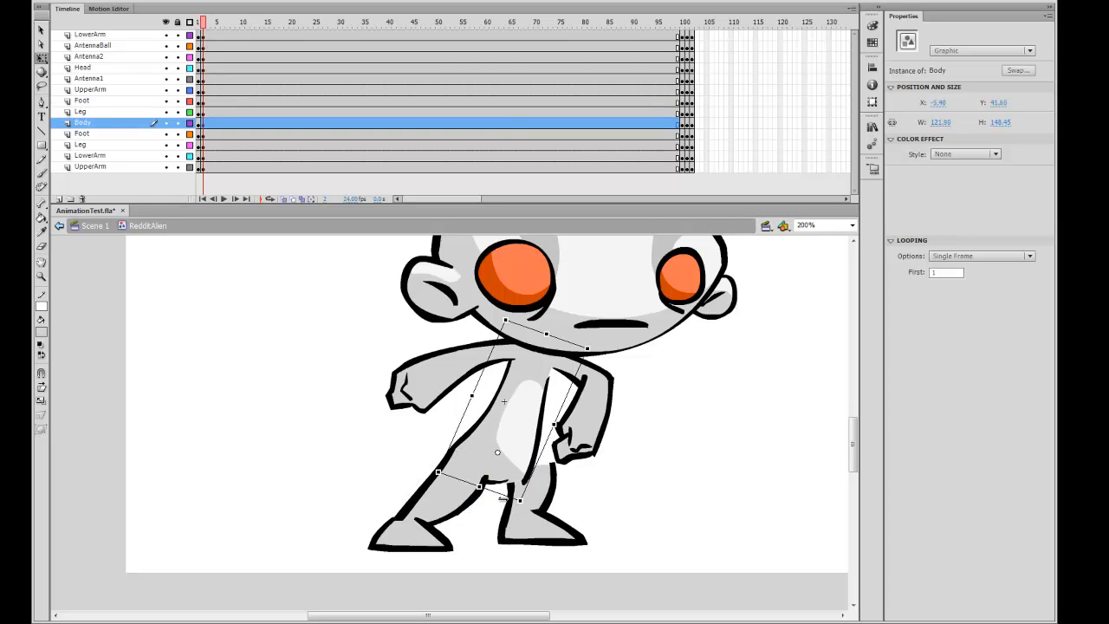
{"action": "left_click", "coordinate": [555, 501]}
{"action": "left_click_drag", "start_coordinate": [555, 502], "coordinate": [539, 464]}
{"action": "left_click", "coordinate": [532, 451]}
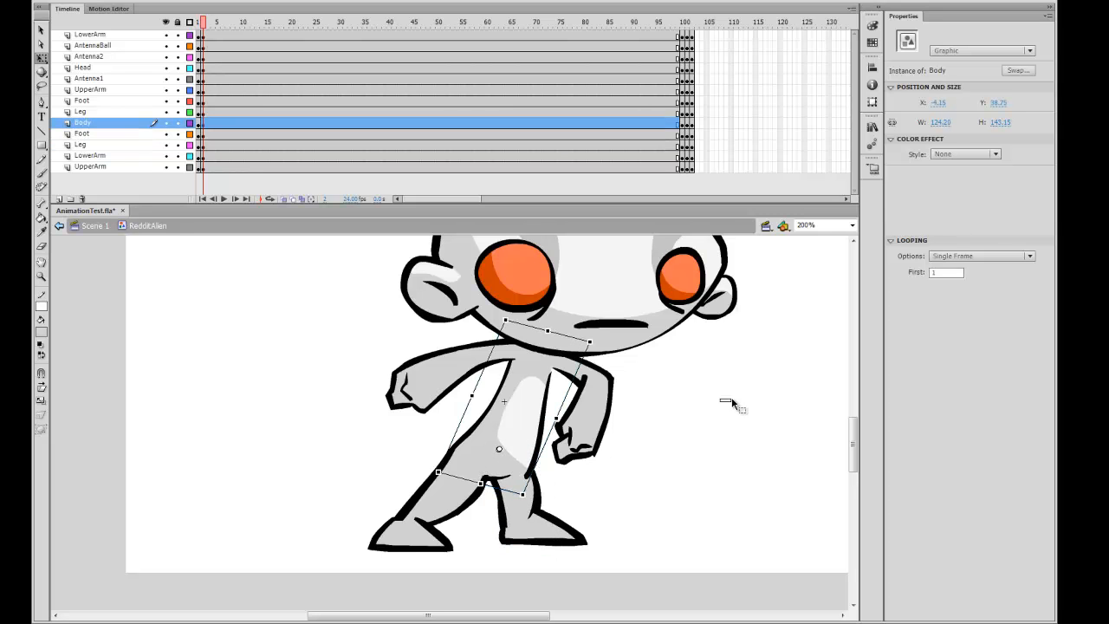
{"action": "left_click_drag", "start_coordinate": [721, 398], "coordinate": [732, 402]}
{"action": "key", "text": "ctrl+minus"}
{"action": "key", "text": "ctrl+minus"}
{"action": "key", "text": "ctrl+equal"}
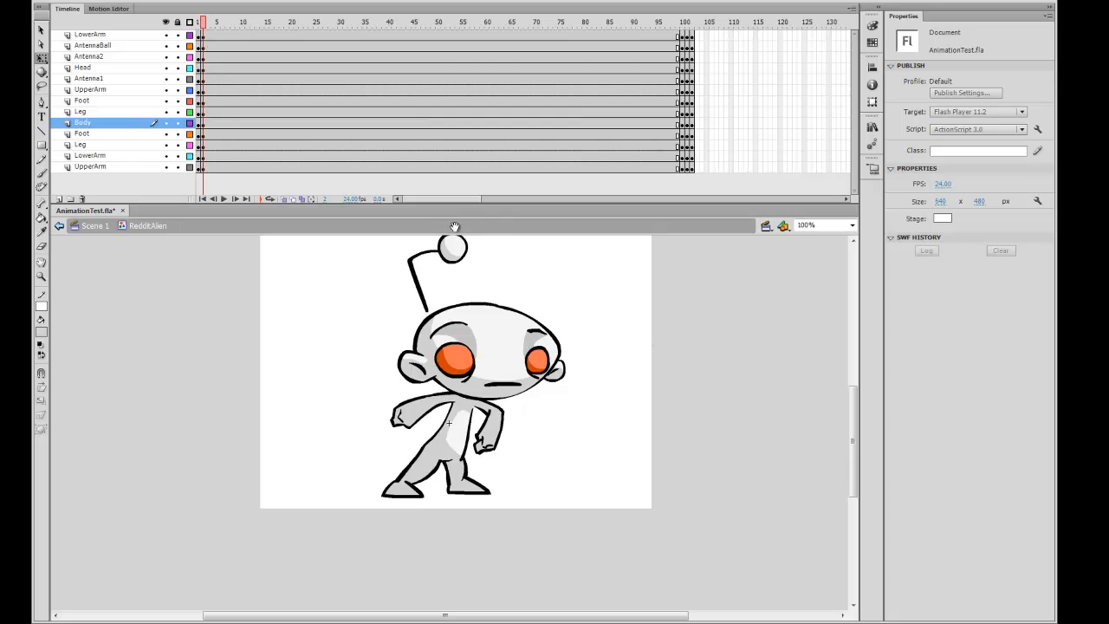
Step: Move the whole antenna toward the front of the head on frame 2, and likewise on frame 1
{"action": "left_click_drag", "start_coordinate": [455, 227], "coordinate": [459, 244]}
{"action": "left_click_drag", "start_coordinate": [468, 311], "coordinate": [410, 253]}
{"action": "left_click_drag", "start_coordinate": [459, 273], "coordinate": [485, 279]}
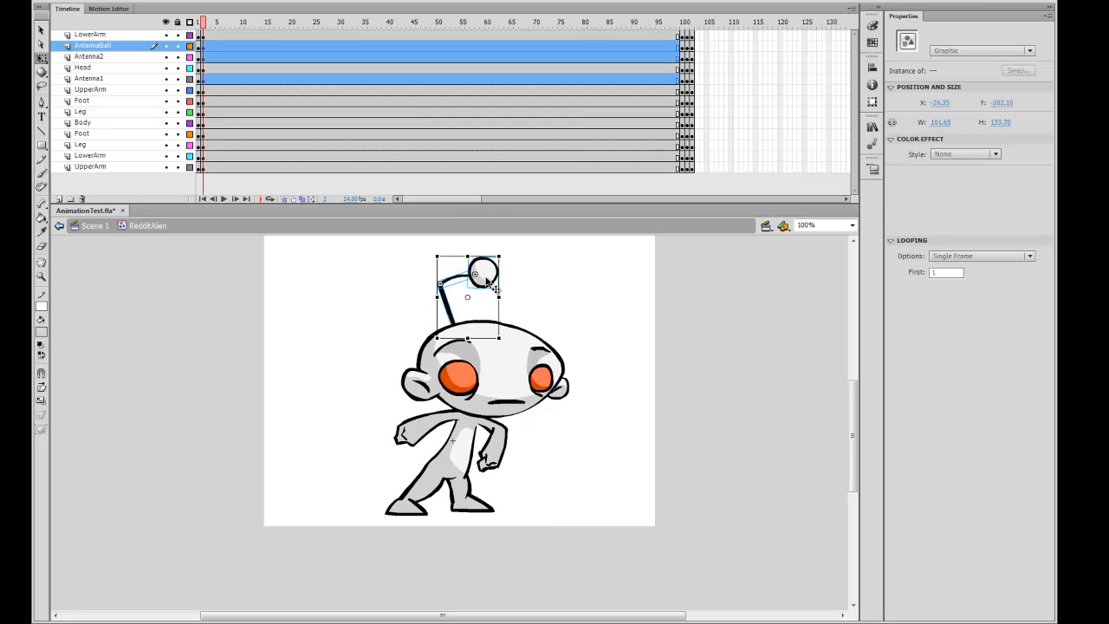
{"action": "key", "text": "."}
{"action": "key", "text": "."}
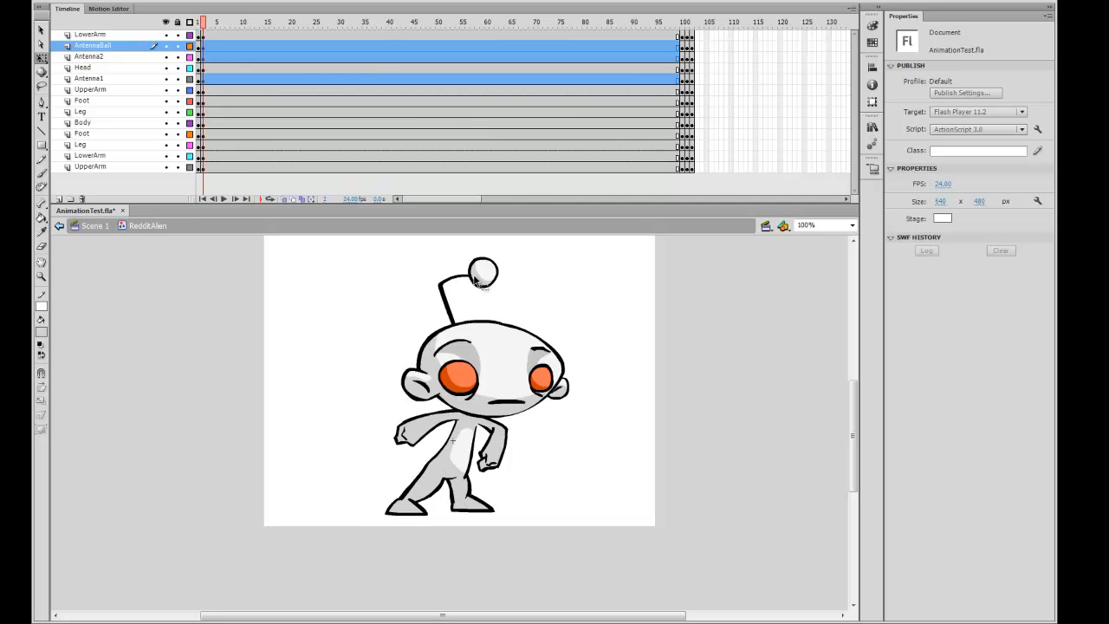
{"action": "left_click_drag", "start_coordinate": [367, 259], "coordinate": [412, 316]}
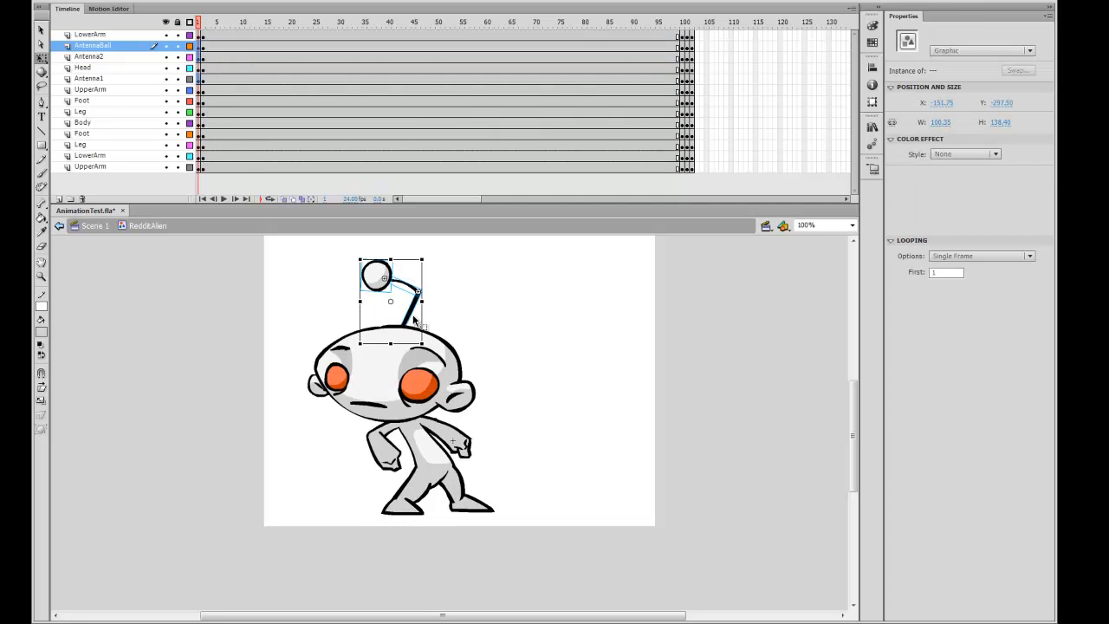
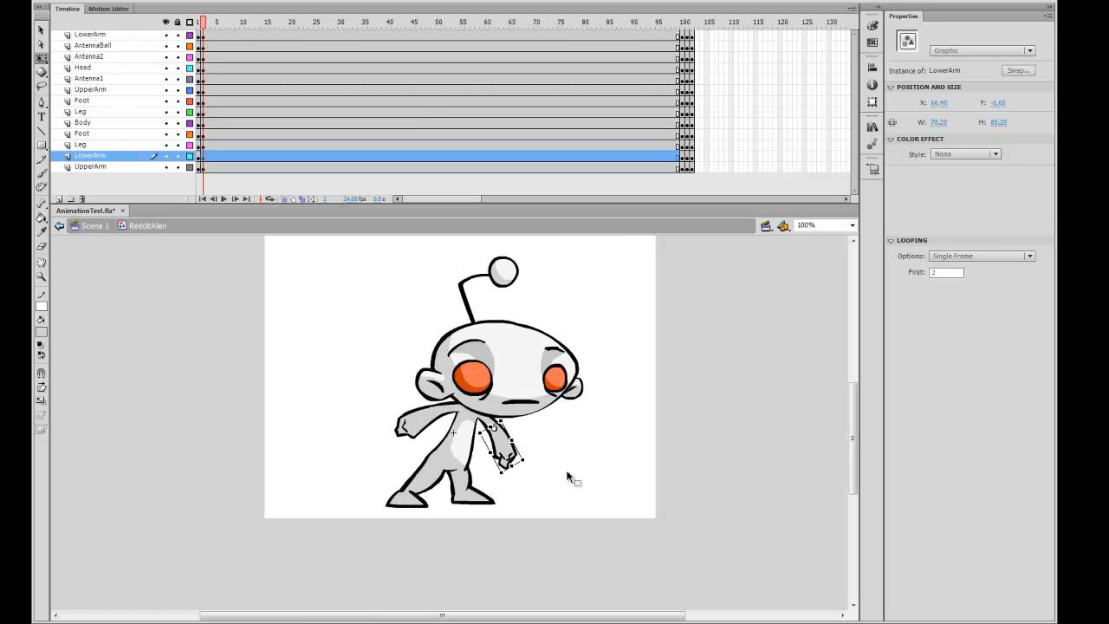
Step: Open the Head symbol on frame 1 for editing
{"action": "left_click", "coordinate": [424, 361]}
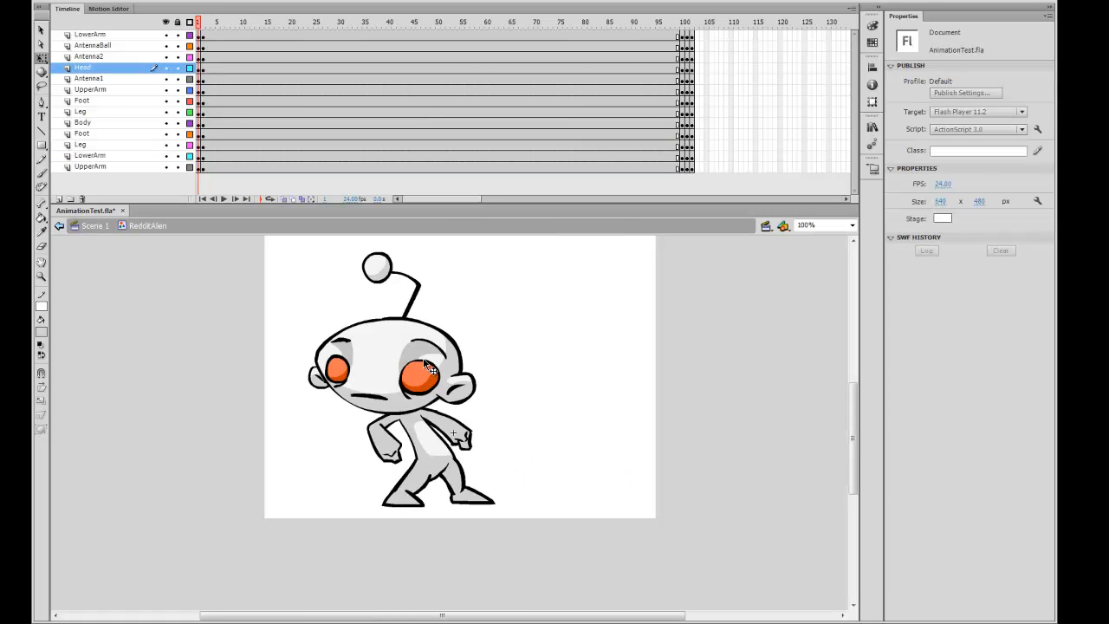
{"action": "double_click", "coordinate": [427, 368]}
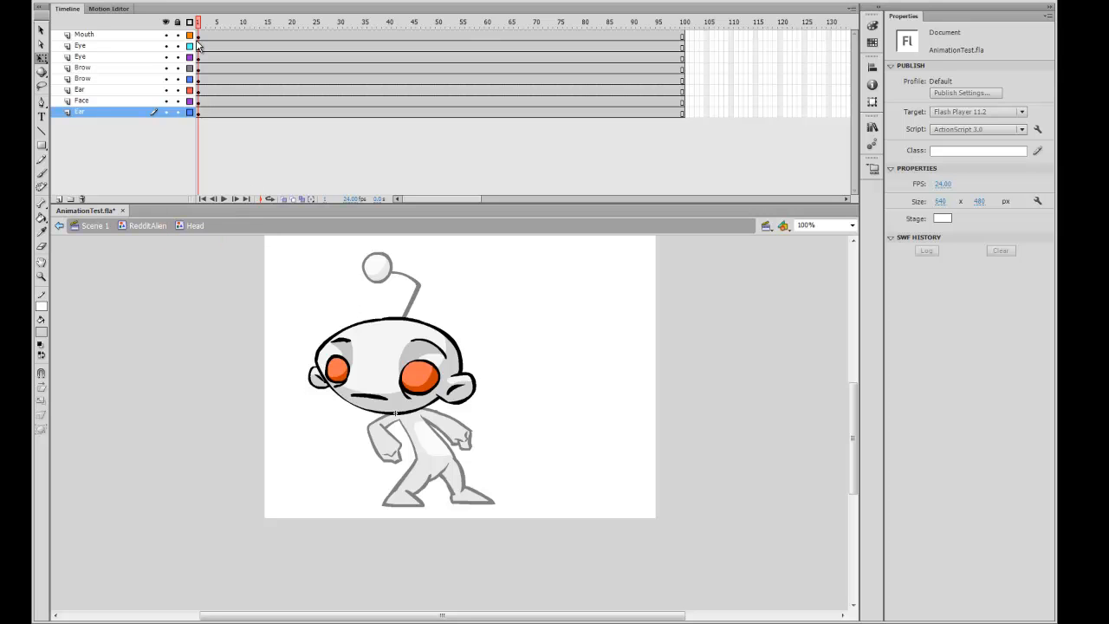
Step: Add a keyframe at frame 2 on every layer of the Head symbol, matching the pose on frame 1
{"action": "left_click_drag", "start_coordinate": [196, 41], "coordinate": [198, 112]}
{"action": "key", "text": "ctrl+equal"}
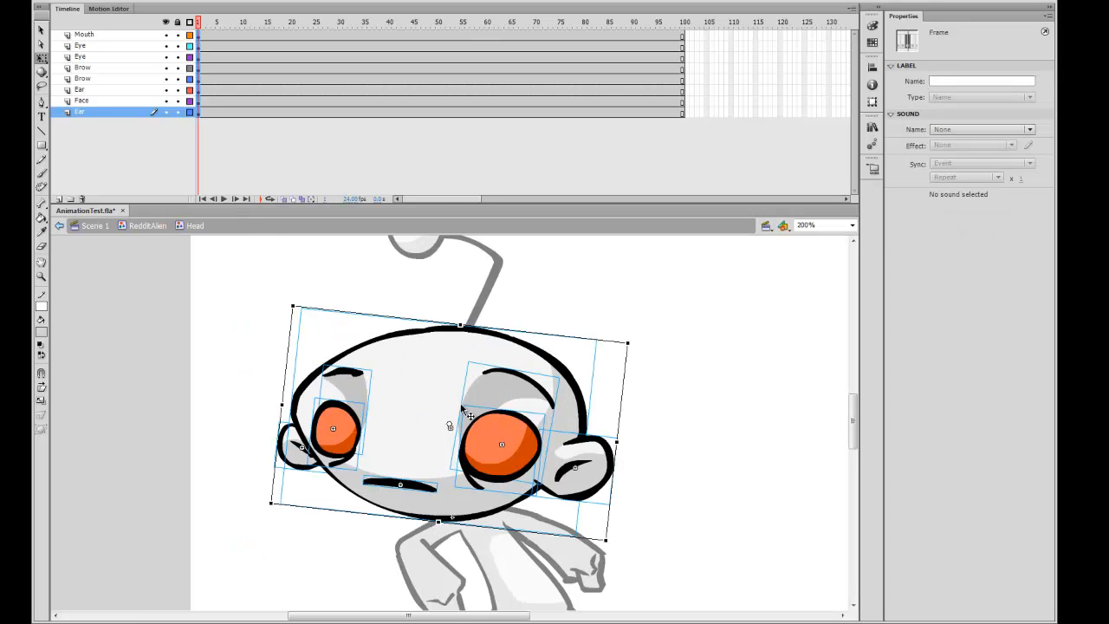
{"action": "left_click", "coordinate": [716, 391]}
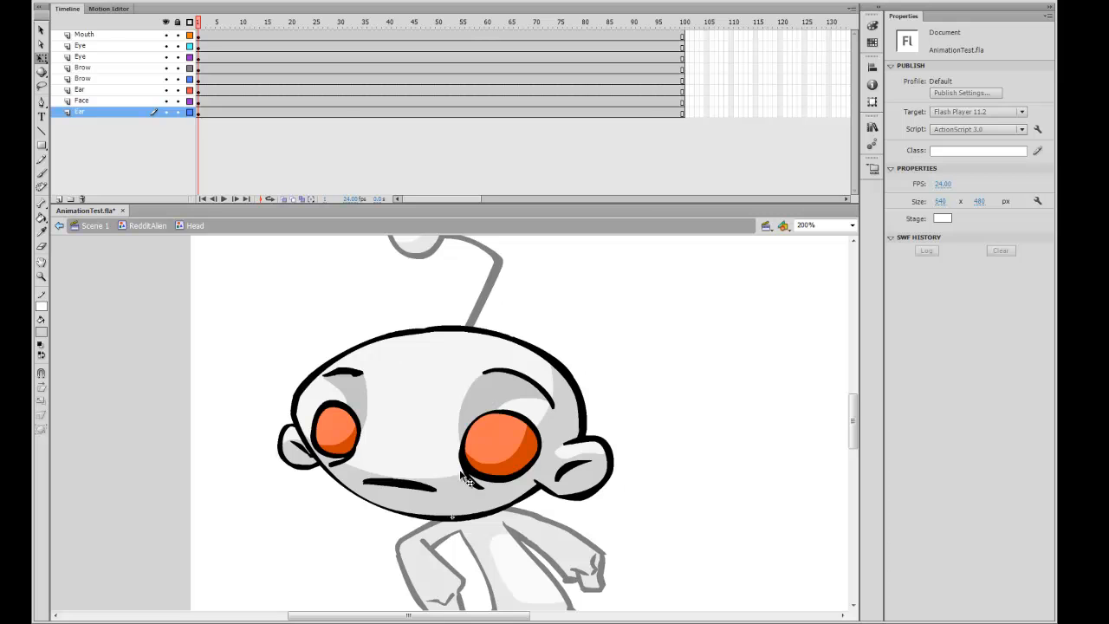
{"action": "left_click_drag", "start_coordinate": [197, 35], "coordinate": [203, 116]}
{"action": "left_click", "coordinate": [205, 135]}
{"action": "left_click", "coordinate": [198, 114]}
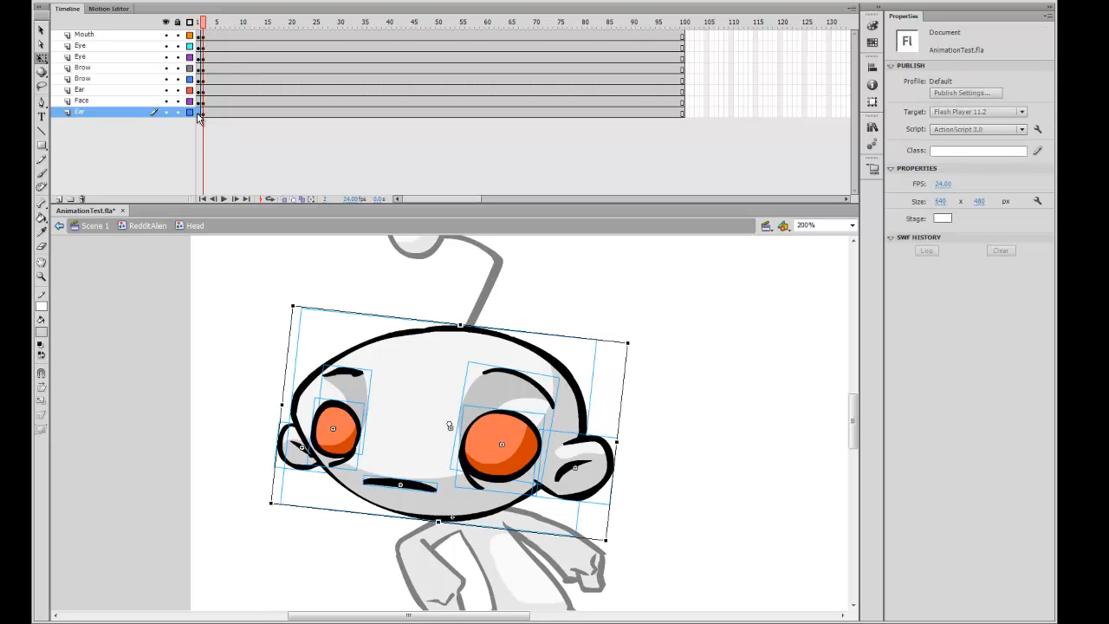
{"action": "left_click_drag", "start_coordinate": [198, 36], "coordinate": [200, 133]}
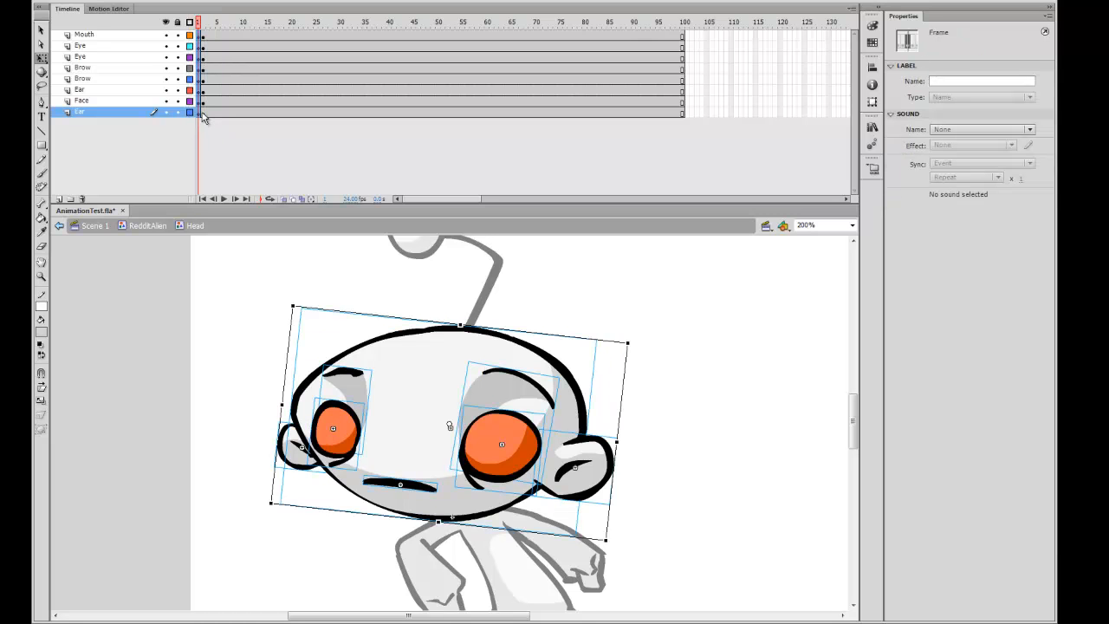
{"action": "left_click", "coordinate": [203, 112]}
{"action": "left_click_drag", "start_coordinate": [204, 36], "coordinate": [204, 114]}
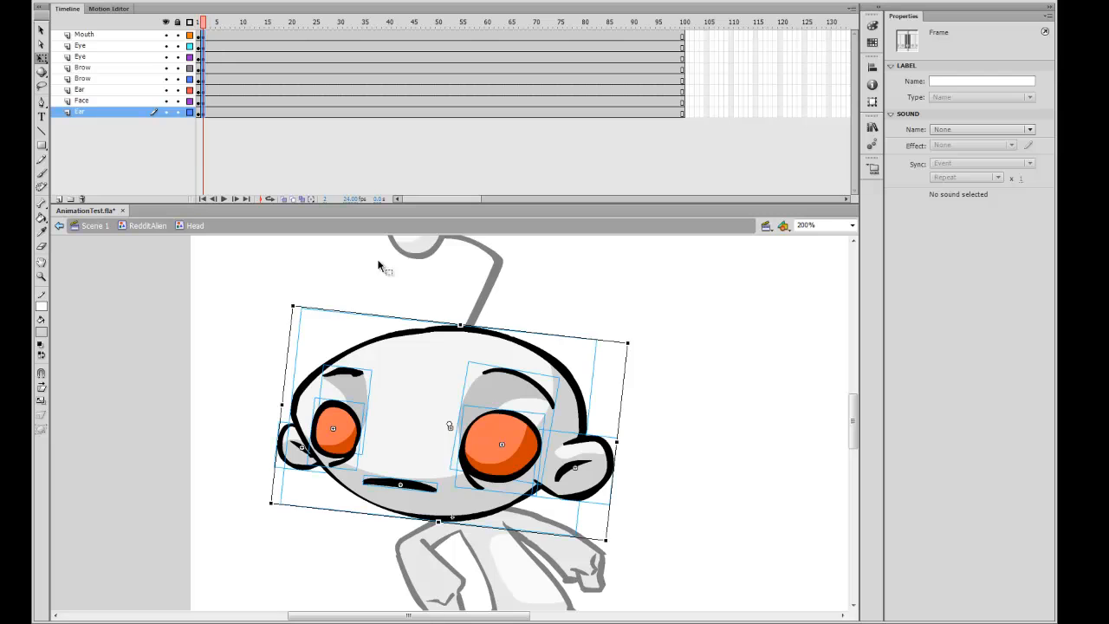
{"action": "left_click", "coordinate": [690, 375]}
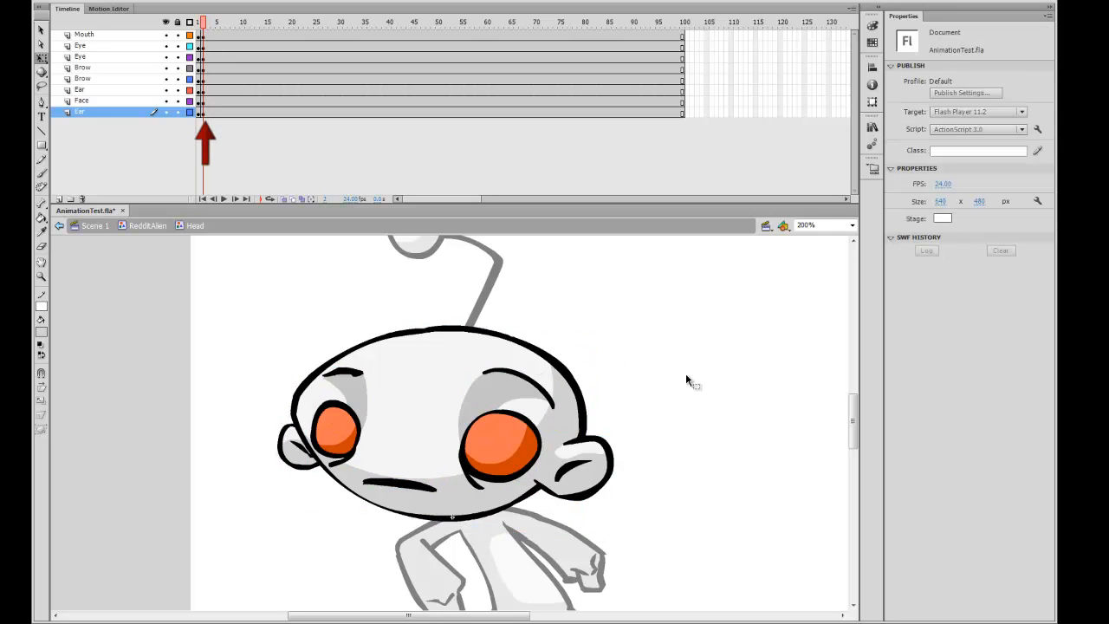
Step: Skew the far brow on frame 2 so its inner end rises and its outer end drops in a worried slant
{"action": "scroll", "coordinate": [668, 376], "scroll_direction": "down", "scroll_amount": 2}
{"action": "left_click_drag", "start_coordinate": [669, 377], "coordinate": [686, 463]}
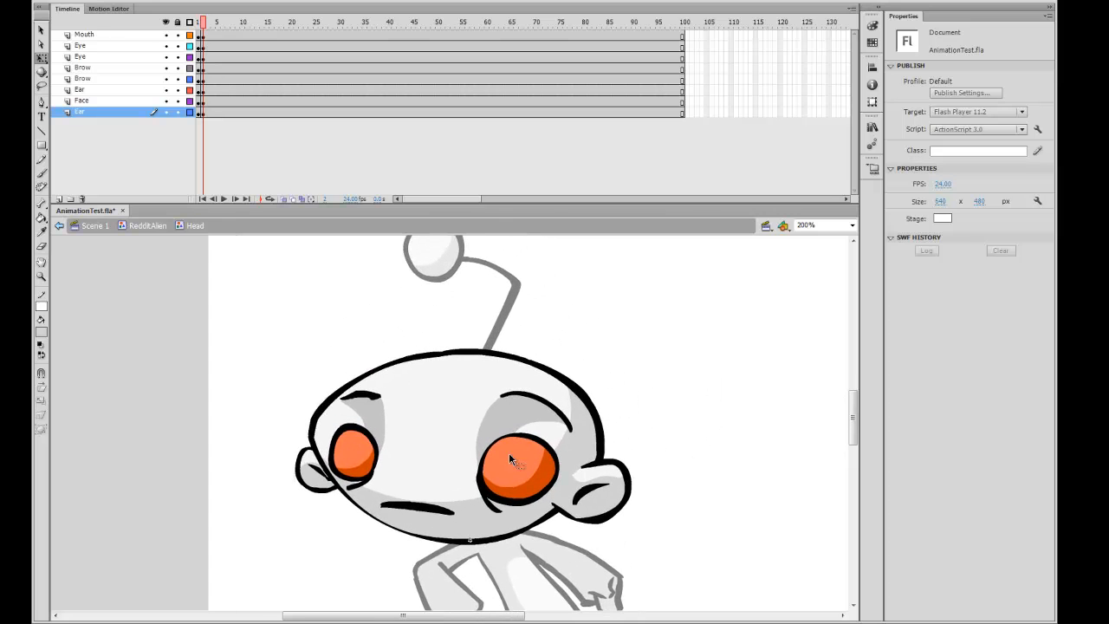
{"action": "left_click", "coordinate": [367, 406]}
{"action": "left_click_drag", "start_coordinate": [337, 412], "coordinate": [341, 427]}
{"action": "left_click_drag", "start_coordinate": [396, 390], "coordinate": [384, 390]}
Step: Skew the near brow on frame 2 so its outer end slopes down beside the eye
{"action": "left_click", "coordinate": [517, 412]}
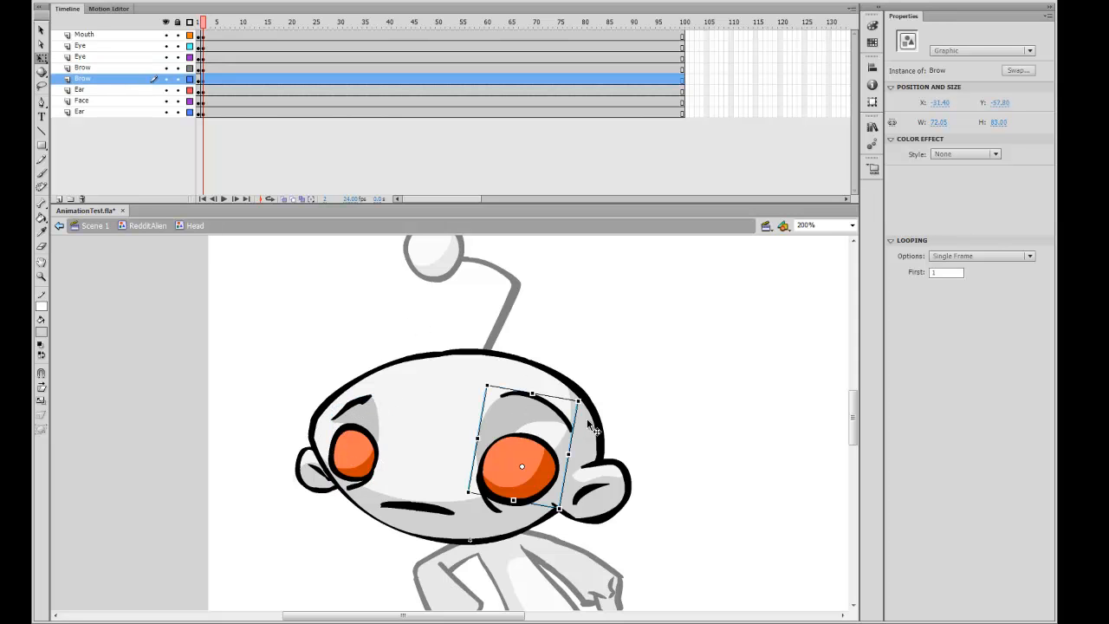
{"action": "left_click_drag", "start_coordinate": [573, 426], "coordinate": [568, 453]}
{"action": "left_click_drag", "start_coordinate": [478, 437], "coordinate": [479, 430]}
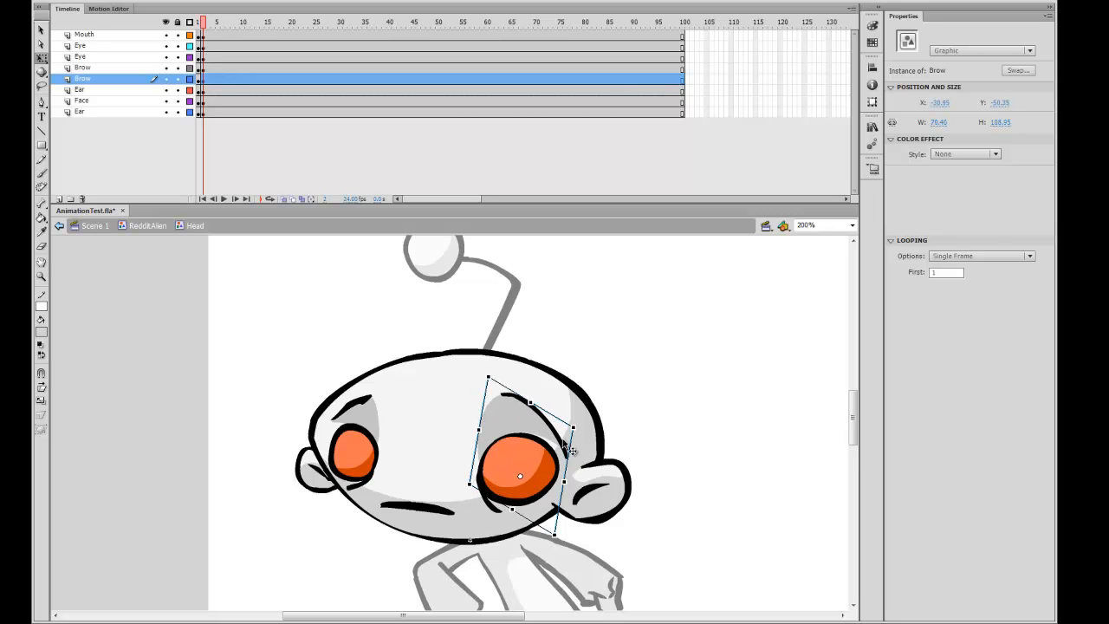
{"action": "left_click_drag", "start_coordinate": [572, 451], "coordinate": [571, 456]}
Step: Steepen the slant of the far brow on frame 2, keeping it in place above the eye
{"action": "left_click", "coordinate": [370, 420]}
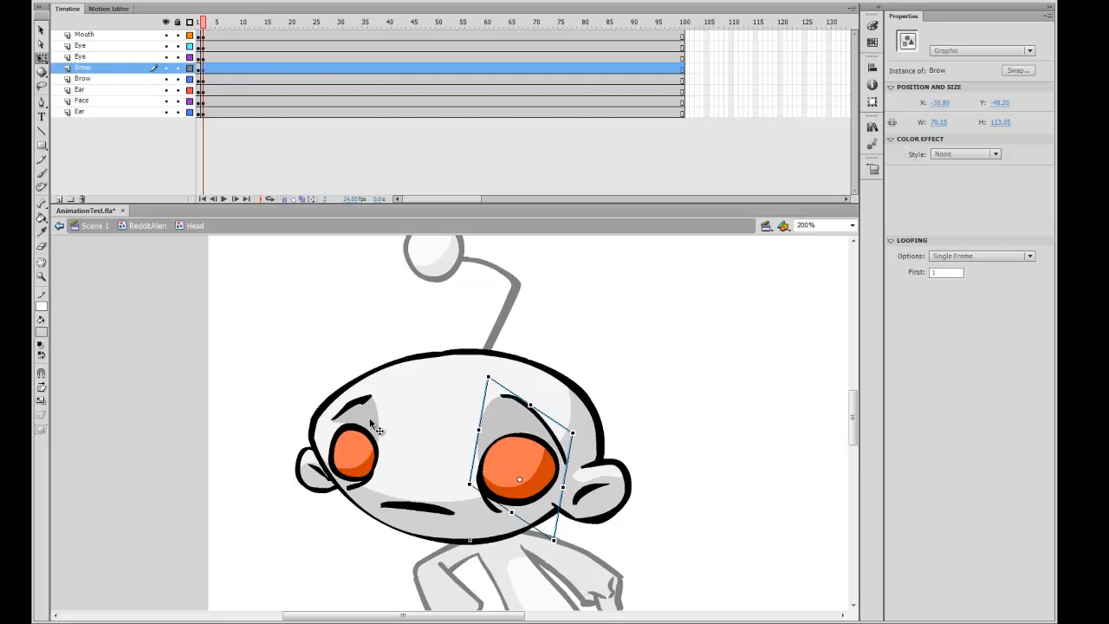
{"action": "left_click_drag", "start_coordinate": [380, 426], "coordinate": [329, 440]}
{"action": "key", "text": "space"}
{"action": "left_click_drag", "start_coordinate": [411, 412], "coordinate": [255, 357]}
{"action": "key", "text": "ctrl+z"}
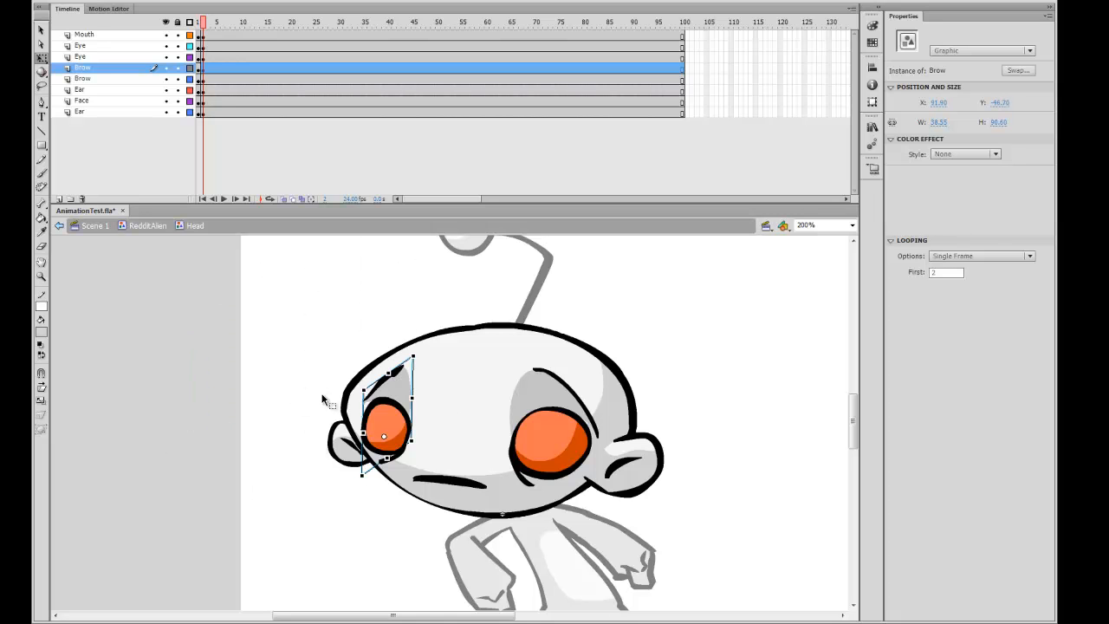
{"action": "left_click_drag", "start_coordinate": [386, 406], "coordinate": [385, 349]}
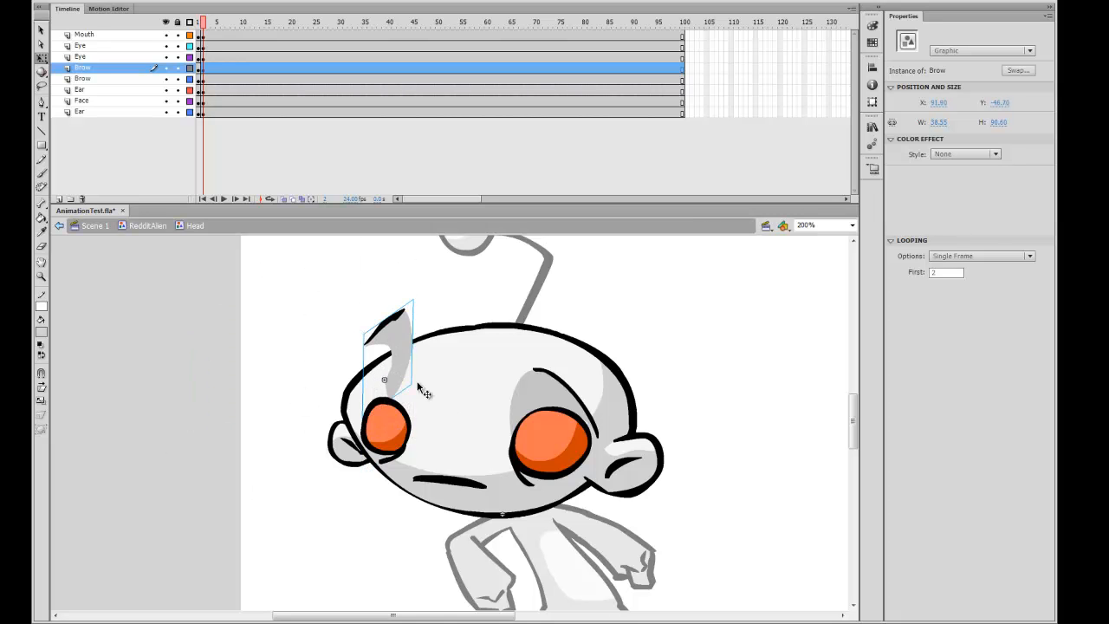
{"action": "key", "text": "ctrl+z"}
Step: Tilt both eyes on frame 2 to follow the slant of the worried brows
{"action": "scroll", "coordinate": [401, 395], "scroll_direction": "down", "scroll_amount": 2}
{"action": "left_click", "coordinate": [551, 381]}
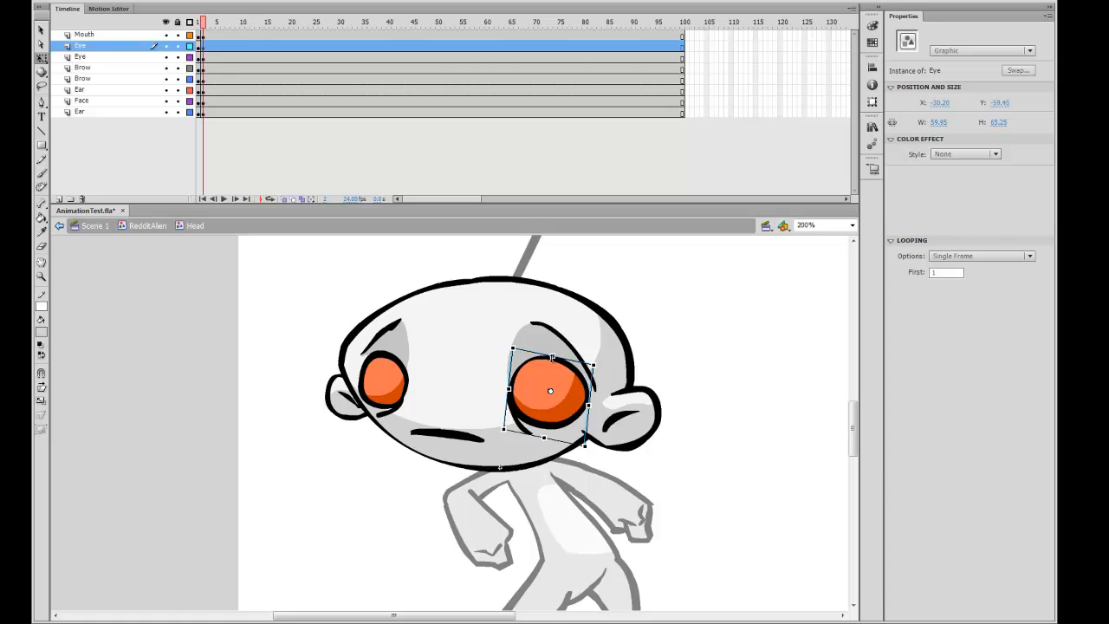
{"action": "left_click", "coordinate": [404, 395]}
{"action": "left_click_drag", "start_coordinate": [407, 396], "coordinate": [416, 379]}
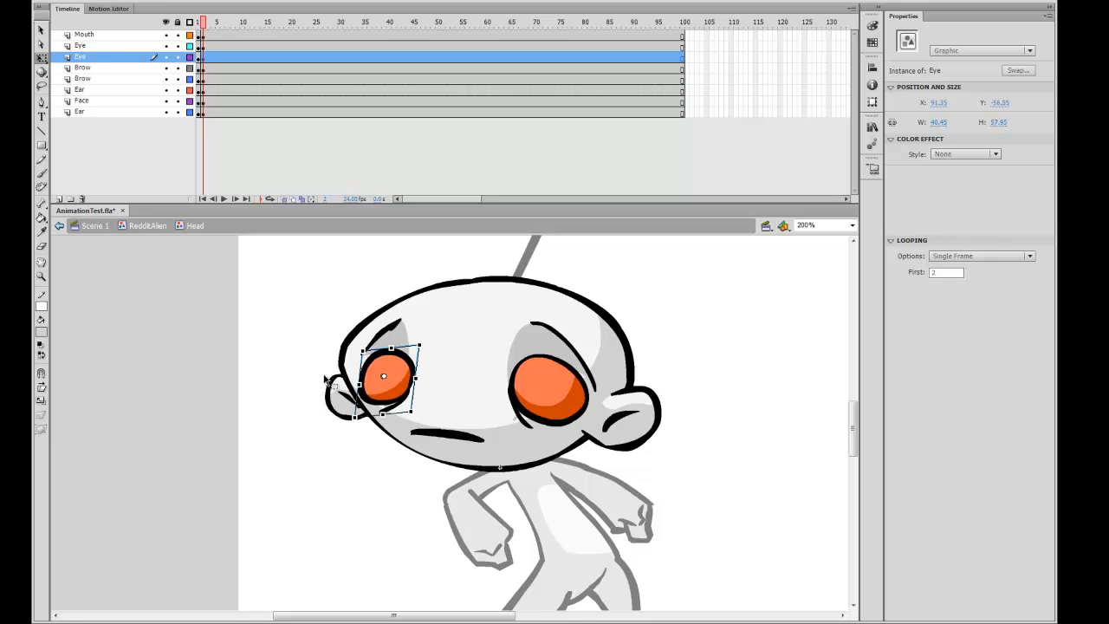
{"action": "left_click", "coordinate": [308, 433]}
{"action": "left_click_drag", "start_coordinate": [331, 494], "coordinate": [232, 462]}
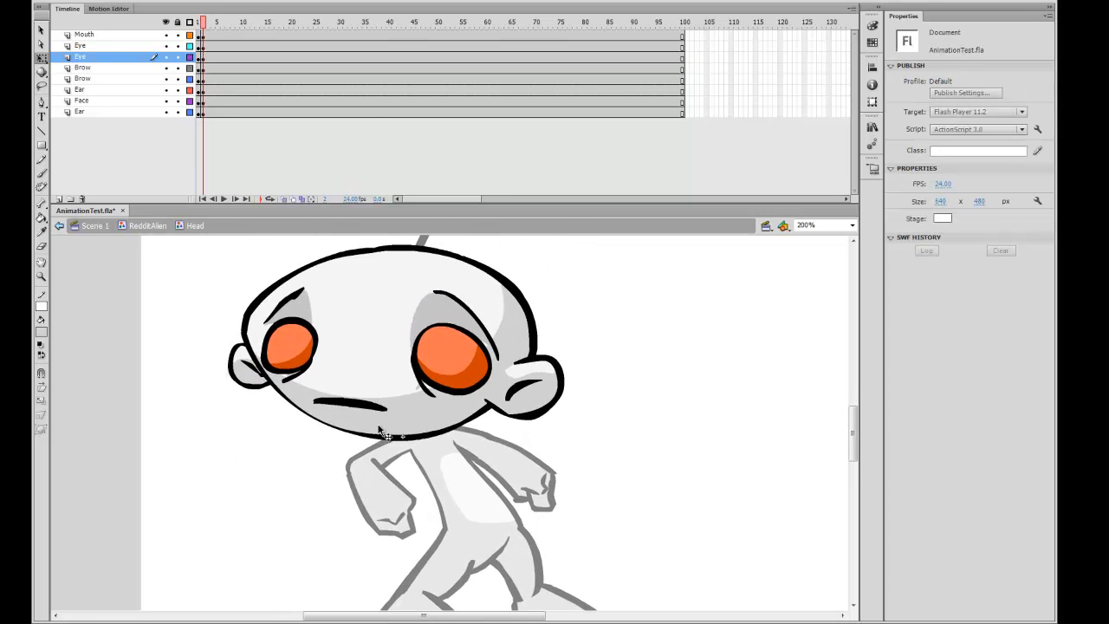
Step: Open the Mouth symbol for editing and insert a blank keyframe at frame 2
{"action": "left_click", "coordinate": [387, 409]}
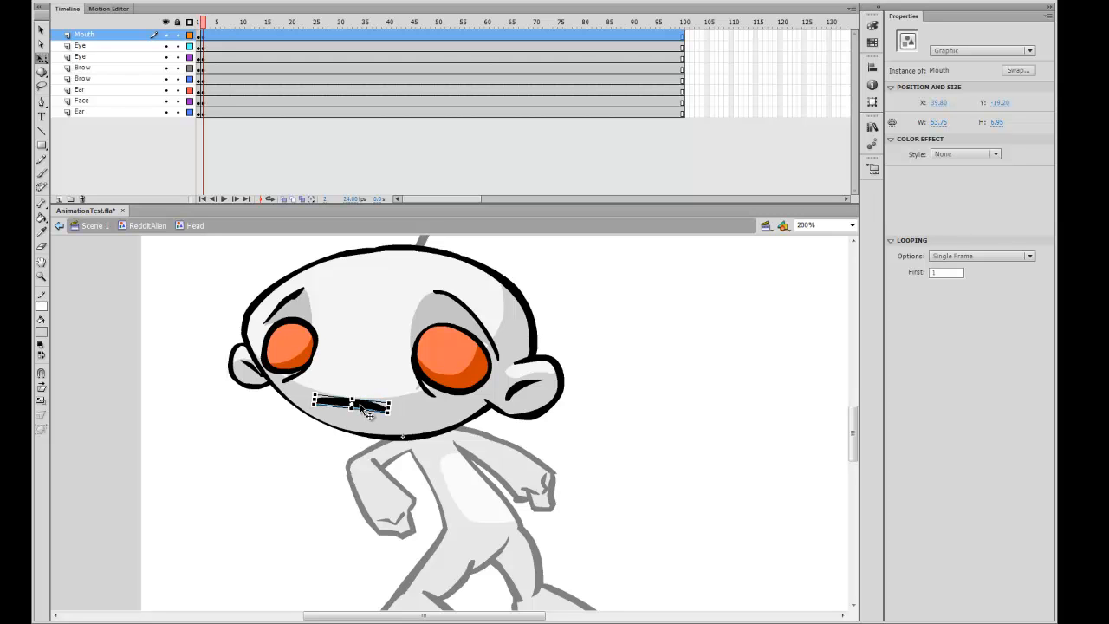
{"action": "double_click", "coordinate": [371, 412]}
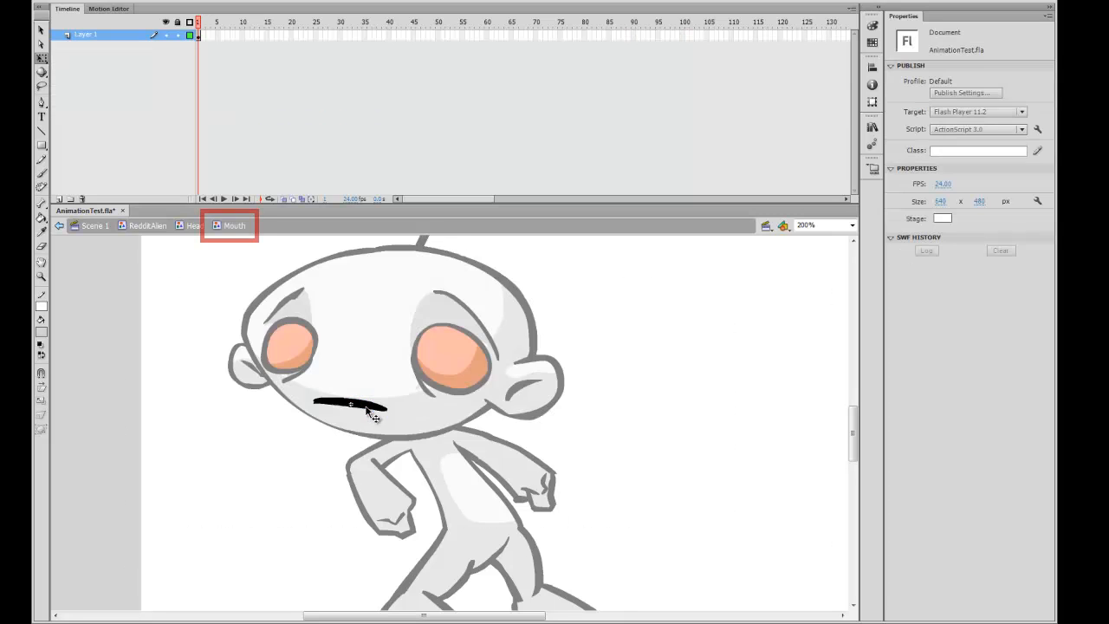
{"action": "left_click", "coordinate": [200, 36]}
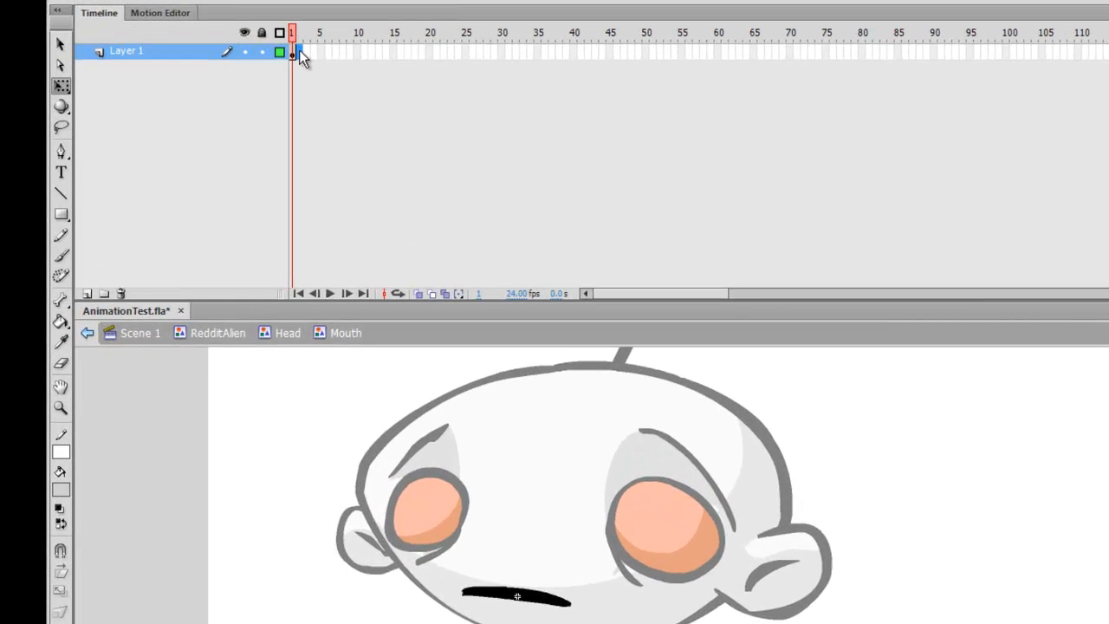
{"action": "left_click", "coordinate": [300, 52]}
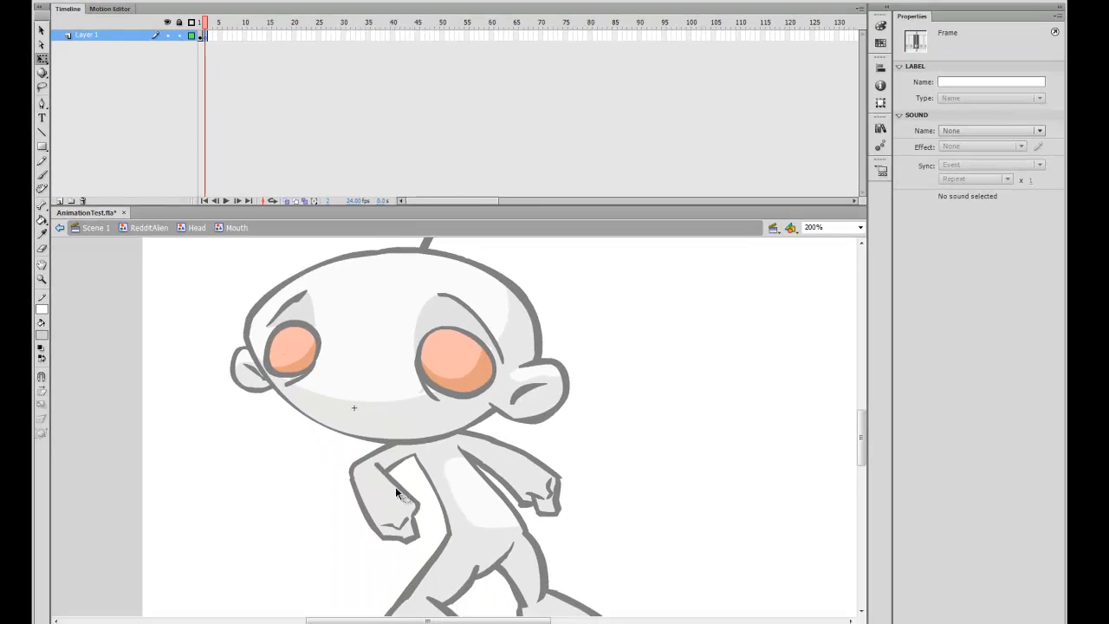
Step: Draw a small open-mouth outline on frame 2 with the Brush tool, using a black fill and pressure-sensitive strokes
{"action": "key", "text": "b"}
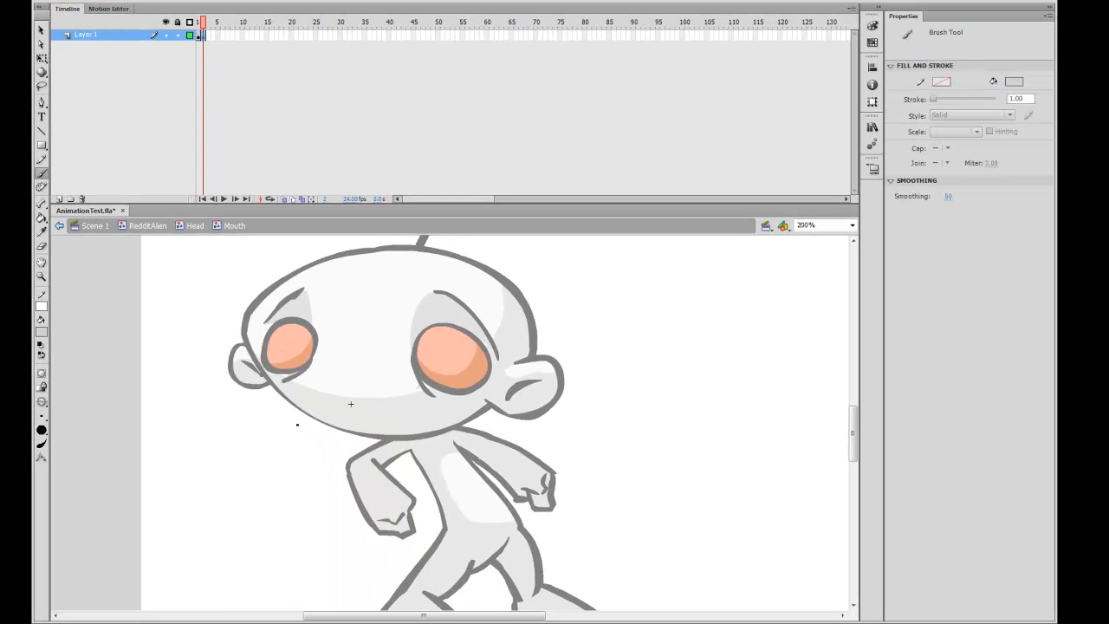
{"action": "left_click", "coordinate": [43, 332]}
{"action": "left_click", "coordinate": [52, 364]}
{"action": "left_click", "coordinate": [42, 445]}
{"action": "mouse_move", "coordinate": [252, 426]}
{"action": "left_mouse_down"}
{"action": "mouse_move", "coordinate": [292, 472]}
{"action": "mouse_move", "coordinate": [336, 449]}
{"action": "left_mouse_up"}
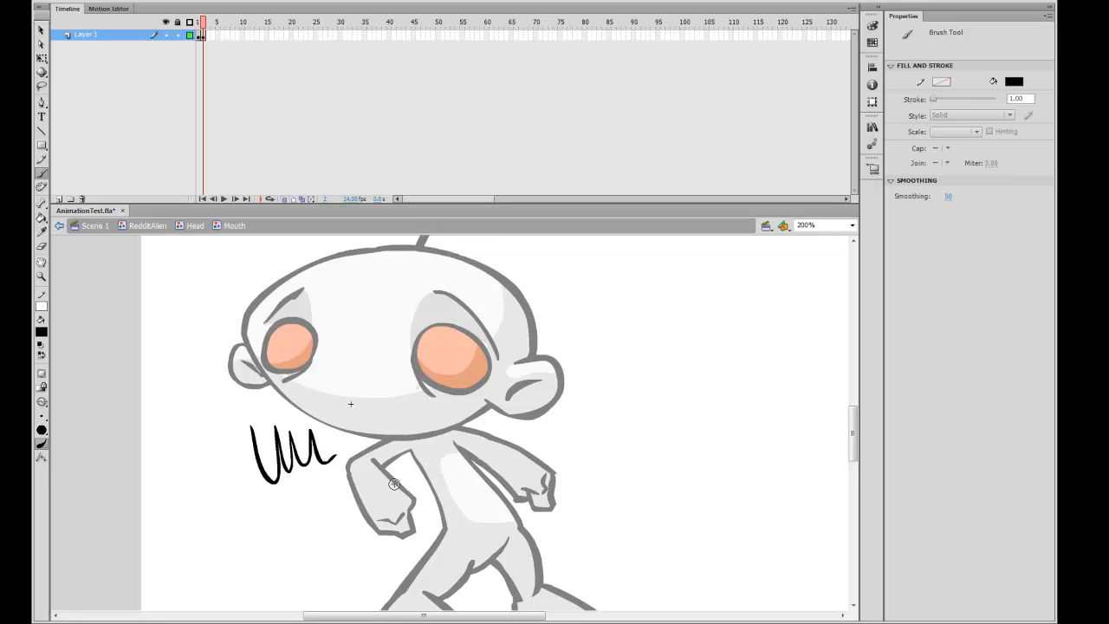
{"action": "key", "text": "ctrl+z"}
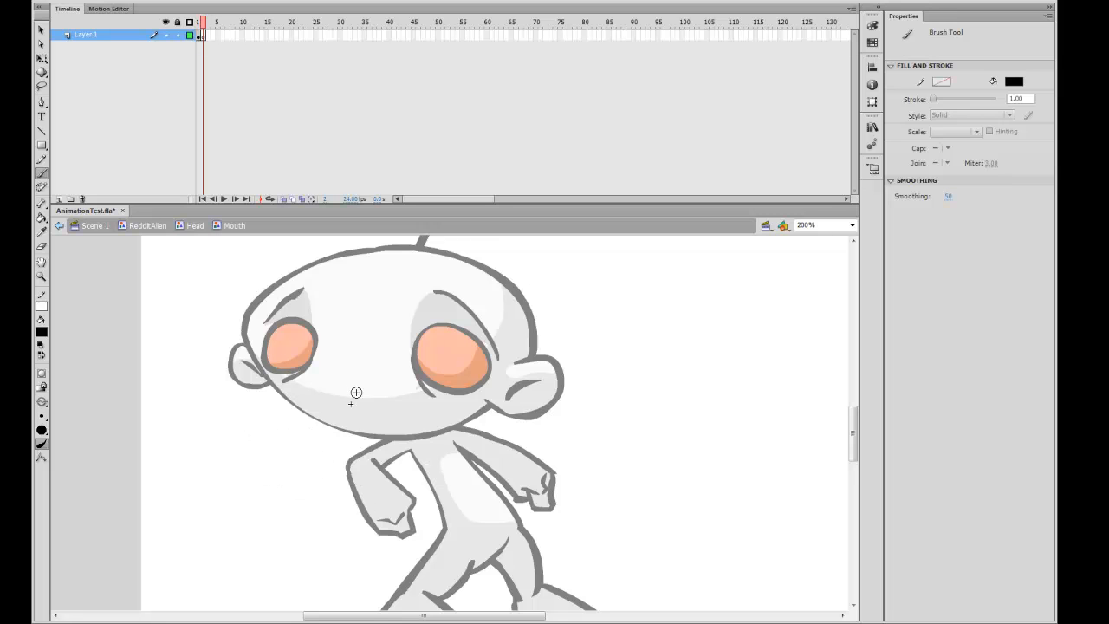
{"action": "mouse_move", "coordinate": [391, 421]}
{"action": "left_mouse_down"}
{"action": "mouse_move", "coordinate": [388, 432]}
{"action": "mouse_move", "coordinate": [345, 407]}
{"action": "left_mouse_up"}
Step: Fill the inside of the open-mouth outline with dark red using the Paint Bucket
{"action": "left_click", "coordinate": [43, 331]}
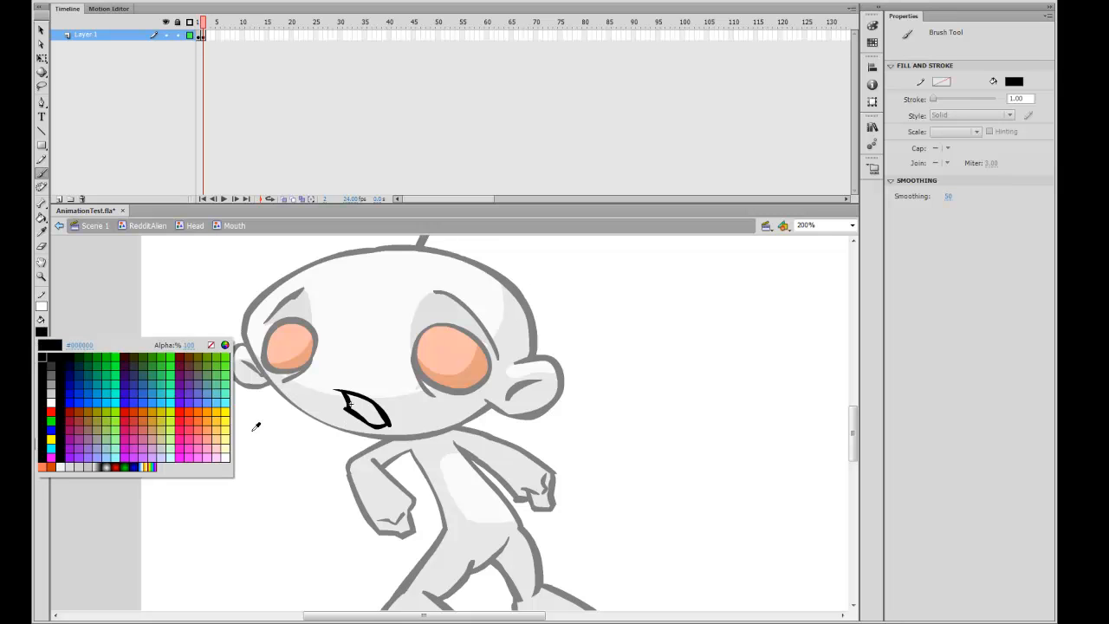
{"action": "left_click", "coordinate": [82, 412]}
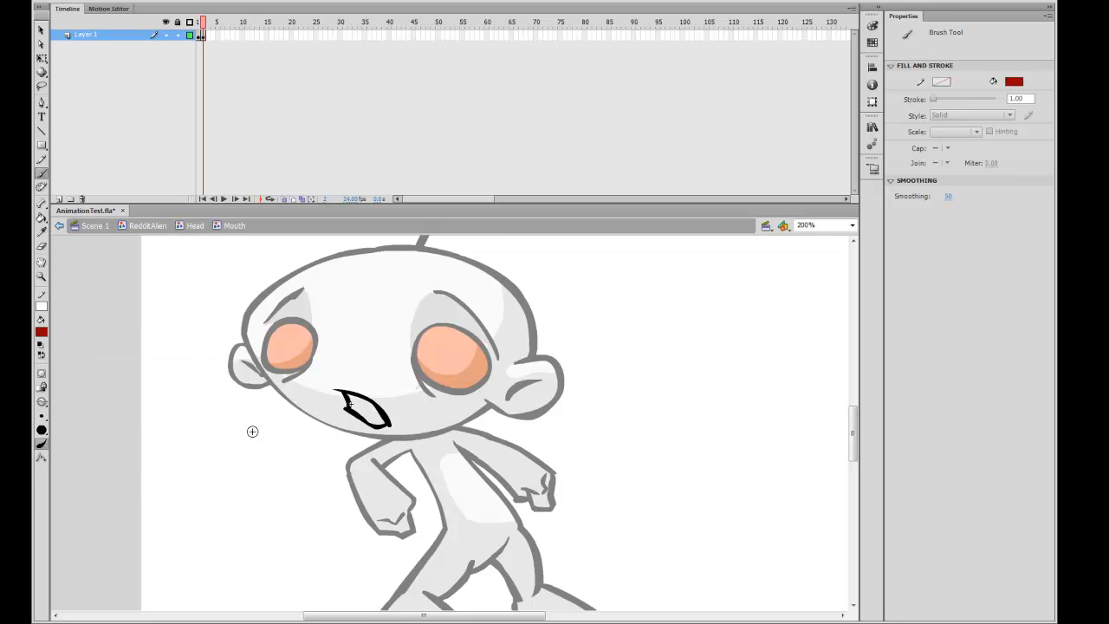
{"action": "key", "text": "k"}
{"action": "left_click", "coordinate": [369, 414]}
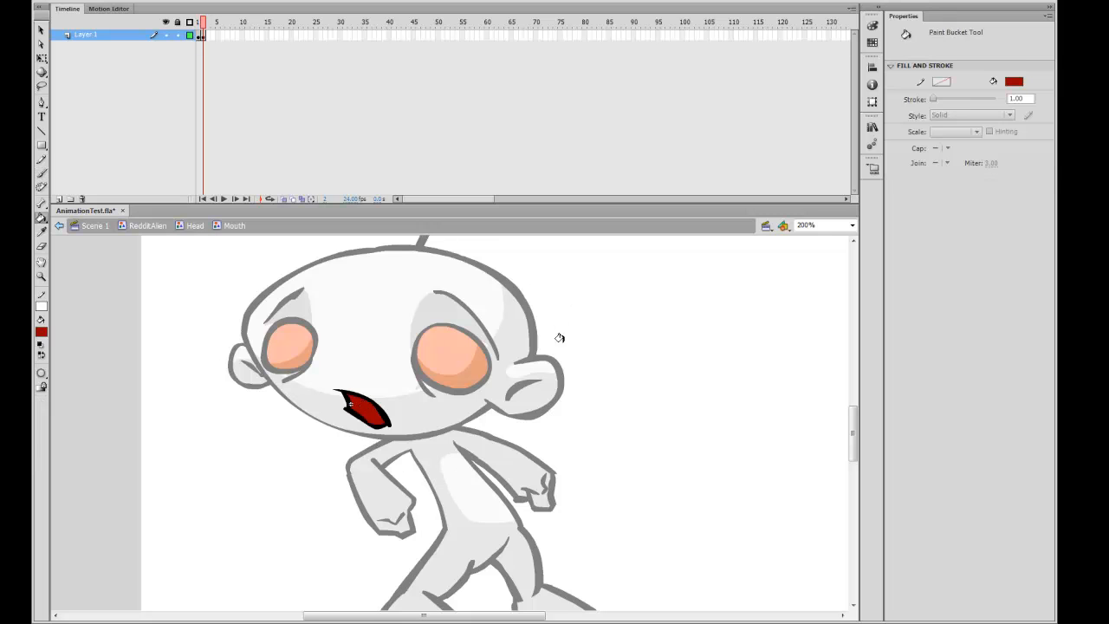
Step: Remove the stray red brush dot beside the head and return to the Head symbol
{"action": "key", "text": "b"}
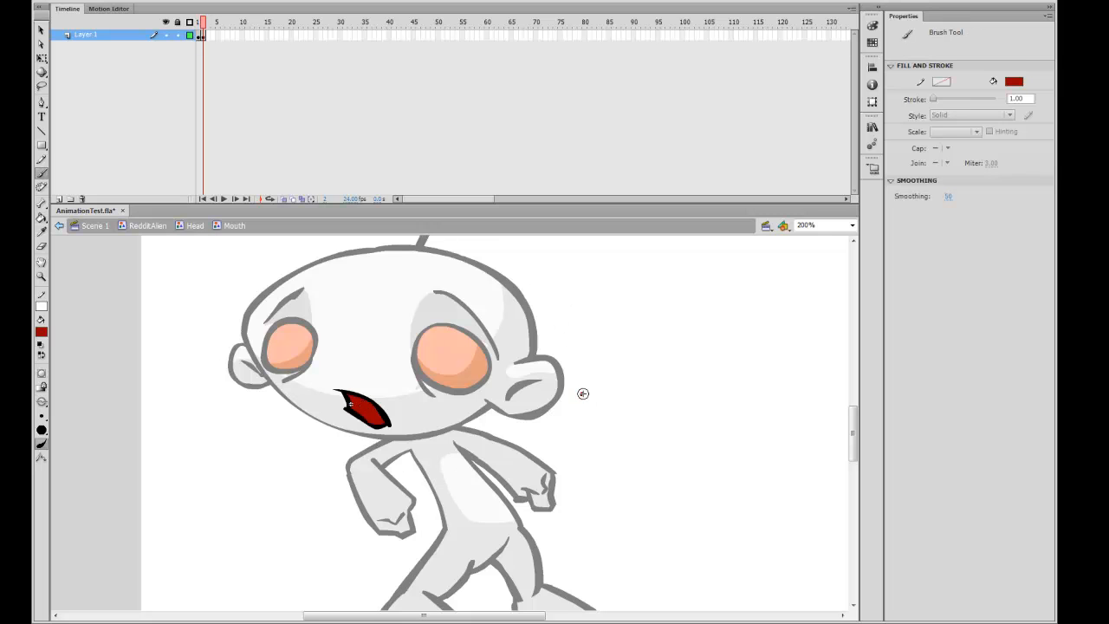
{"action": "key", "text": "v"}
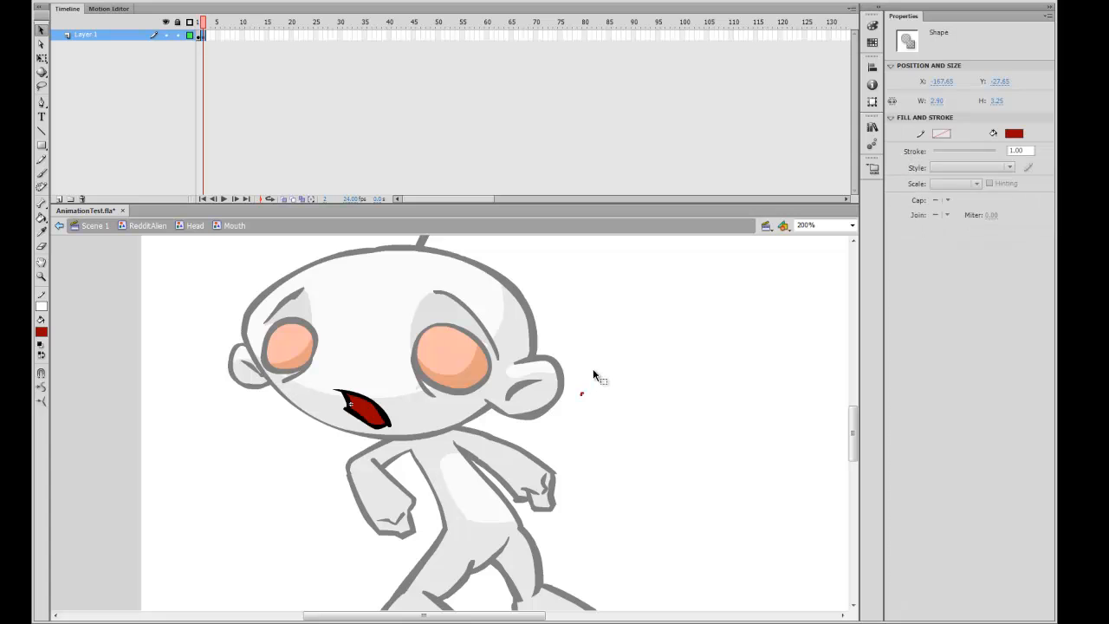
{"action": "double_click", "coordinate": [594, 402]}
{"action": "mouse_move", "coordinate": [582, 404]}
{"action": "left_mouse_down"}
{"action": "mouse_move", "coordinate": [602, 448]}
{"action": "mouse_move", "coordinate": [607, 426]}
{"action": "left_mouse_up"}
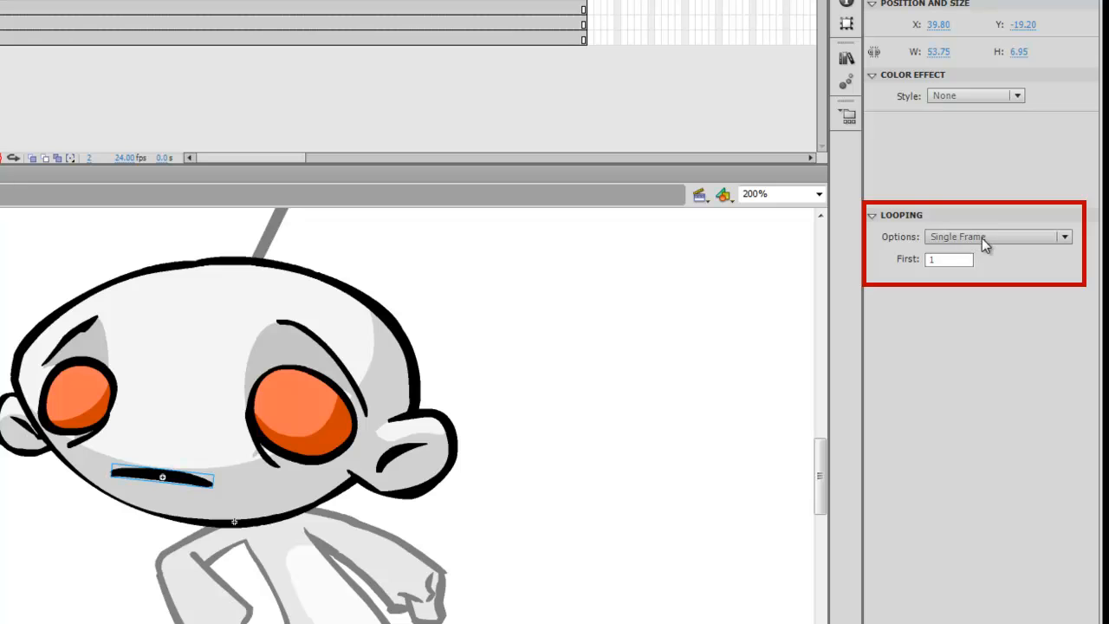
Step: Set the Mouth instance on frame 2 to display frame 2 as its single frame
{"action": "left_click", "coordinate": [940, 259]}
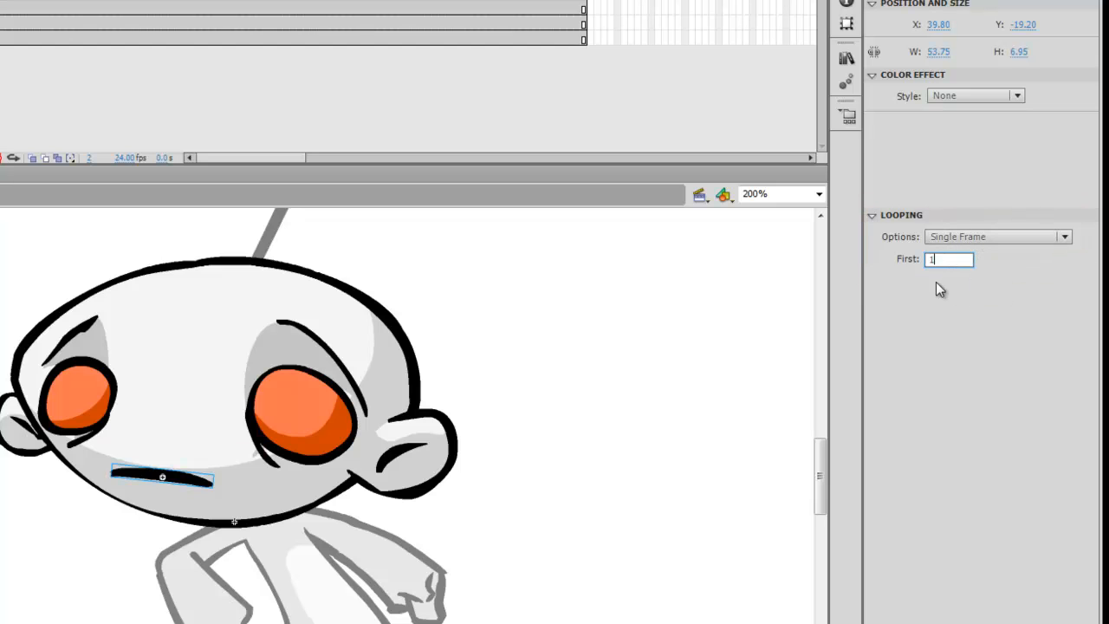
{"action": "left_click_drag", "start_coordinate": [939, 260], "coordinate": [904, 274]}
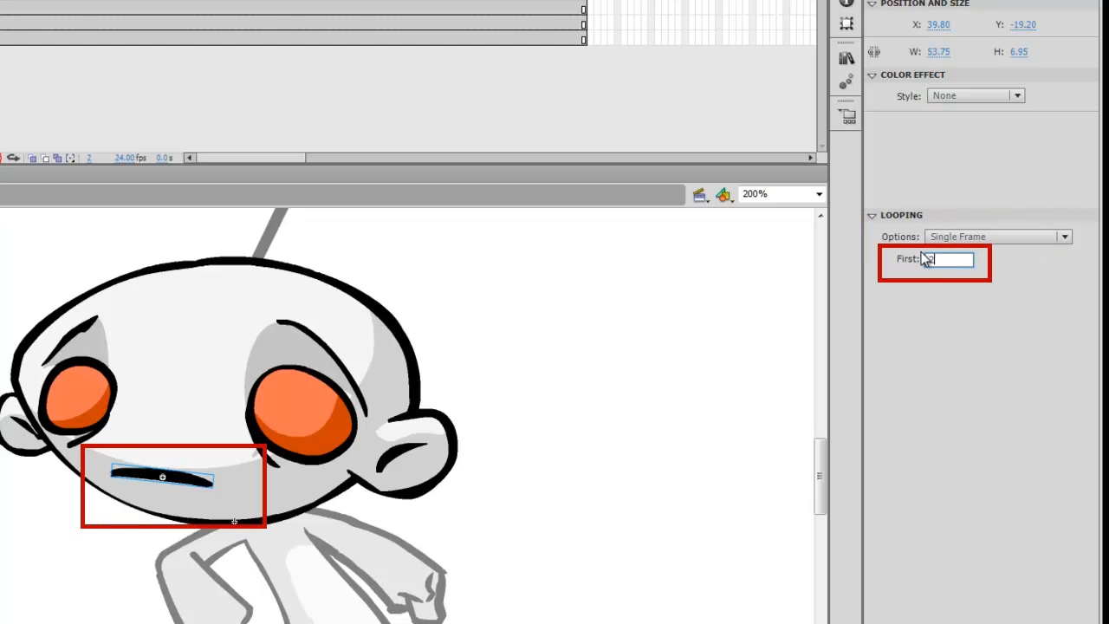
{"action": "type", "text": "2"}
{"action": "key", "text": "Return"}
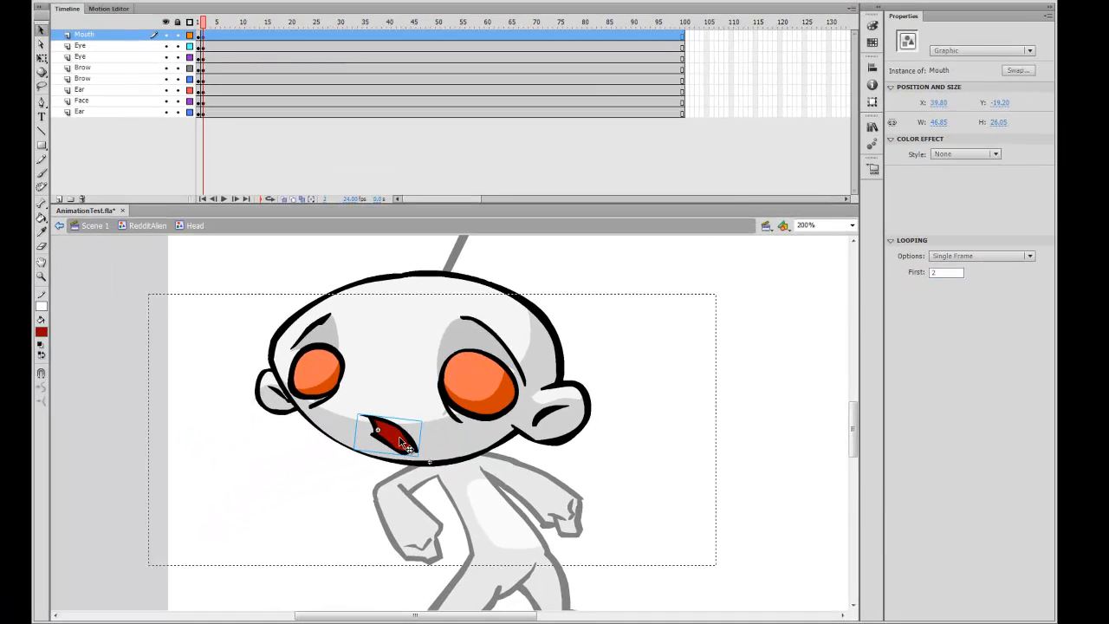
Step: Reopen the Mouth symbol to examine its two keyframes, and return to frame 1 of the Head symbol
{"action": "double_click", "coordinate": [199, 475]}
{"action": "left_click_drag", "start_coordinate": [206, 26], "coordinate": [208, 26]}
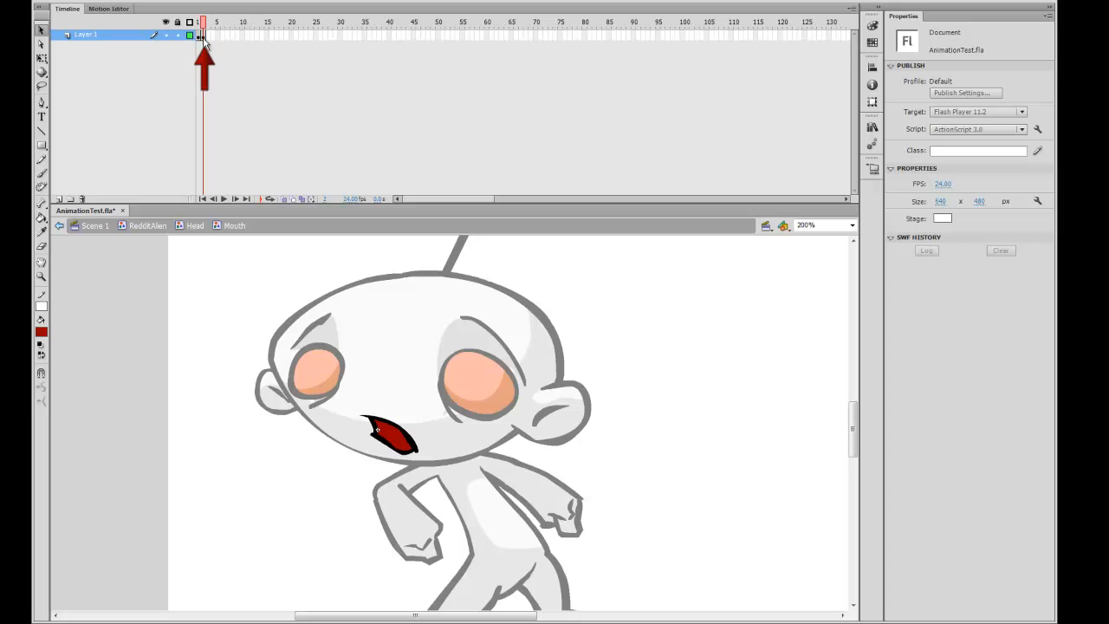
{"action": "double_click", "coordinate": [623, 387]}
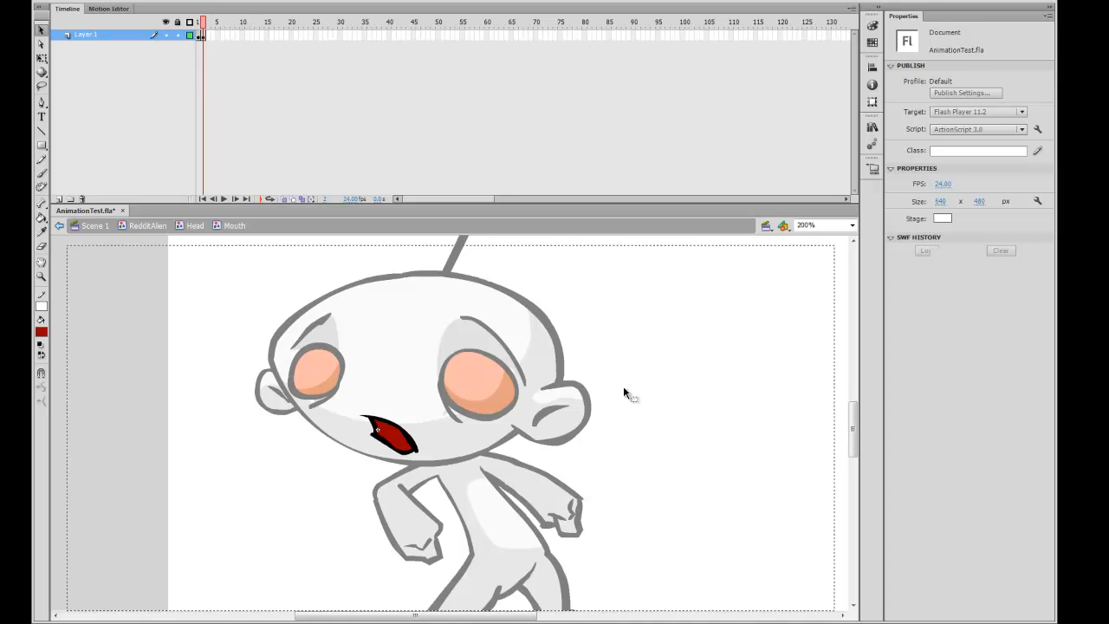
{"action": "left_click_drag", "start_coordinate": [622, 388], "coordinate": [624, 406]}
{"action": "key", "text": "ctrl+1"}
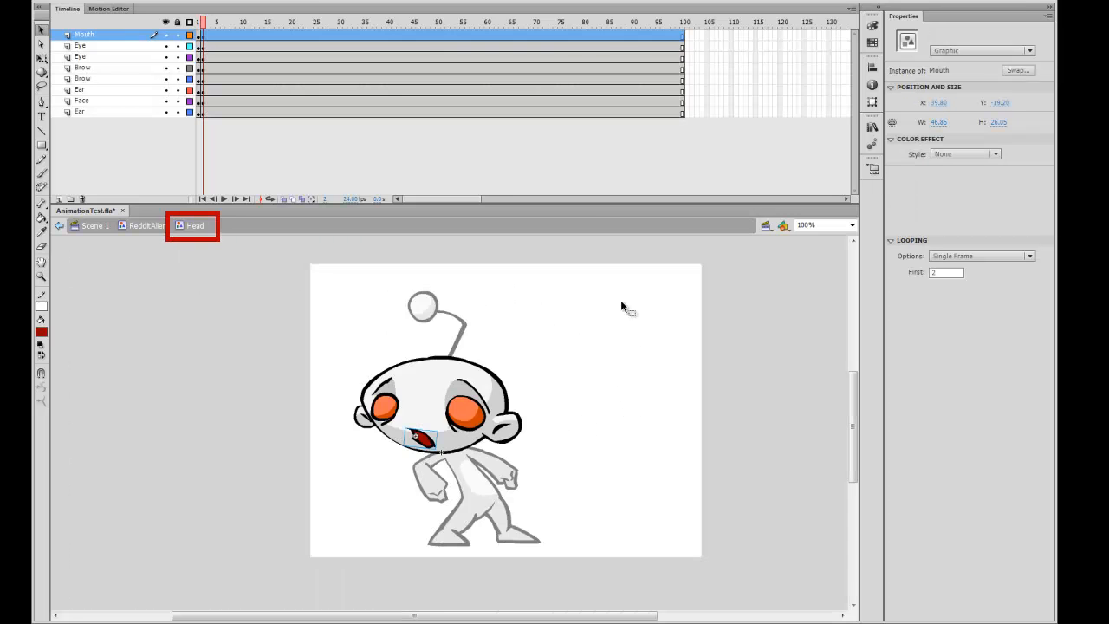
{"action": "left_click_drag", "start_coordinate": [205, 27], "coordinate": [197, 29]}
{"action": "key", "text": "ctrl+="}
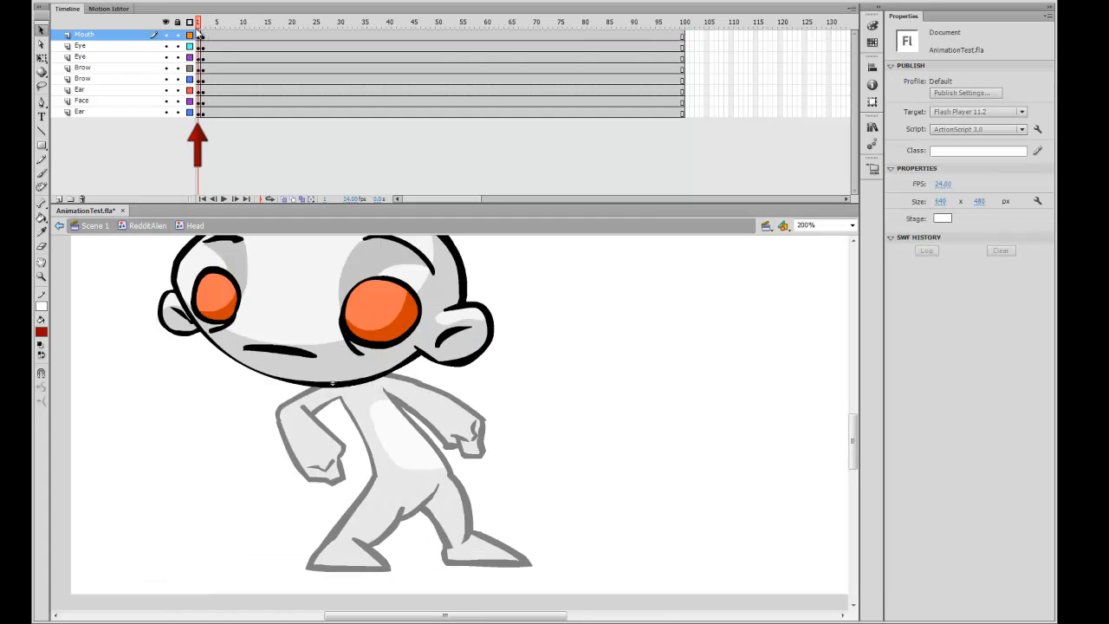
Step: Flip between frames 1 and 2 of the Head symbol to compare the two expressions and the placement of the ears
{"action": "left_click_drag", "start_coordinate": [548, 368], "coordinate": [564, 460]}
{"action": "key", "text": "."}
{"action": "key", "text": "."}
{"action": "key", "text": "."}
{"action": "key", "text": "comma"}
{"action": "key", "text": "period"}
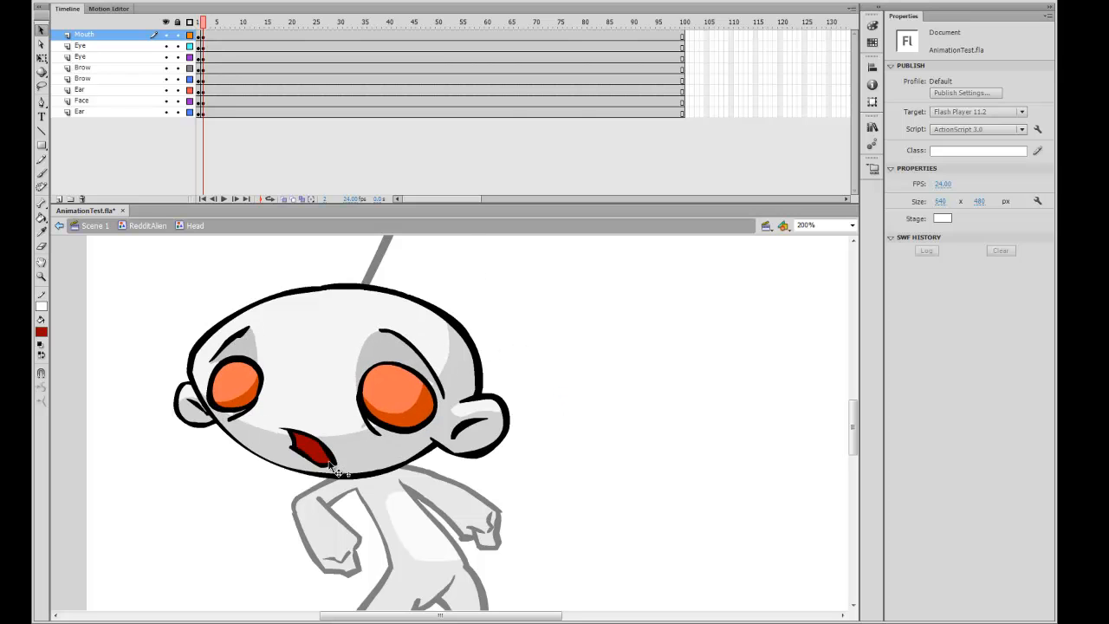
{"action": "left_click", "coordinate": [333, 468]}
{"action": "left_click", "coordinate": [199, 412]}
{"action": "left_click_drag", "start_coordinate": [537, 315], "coordinate": [536, 370]}
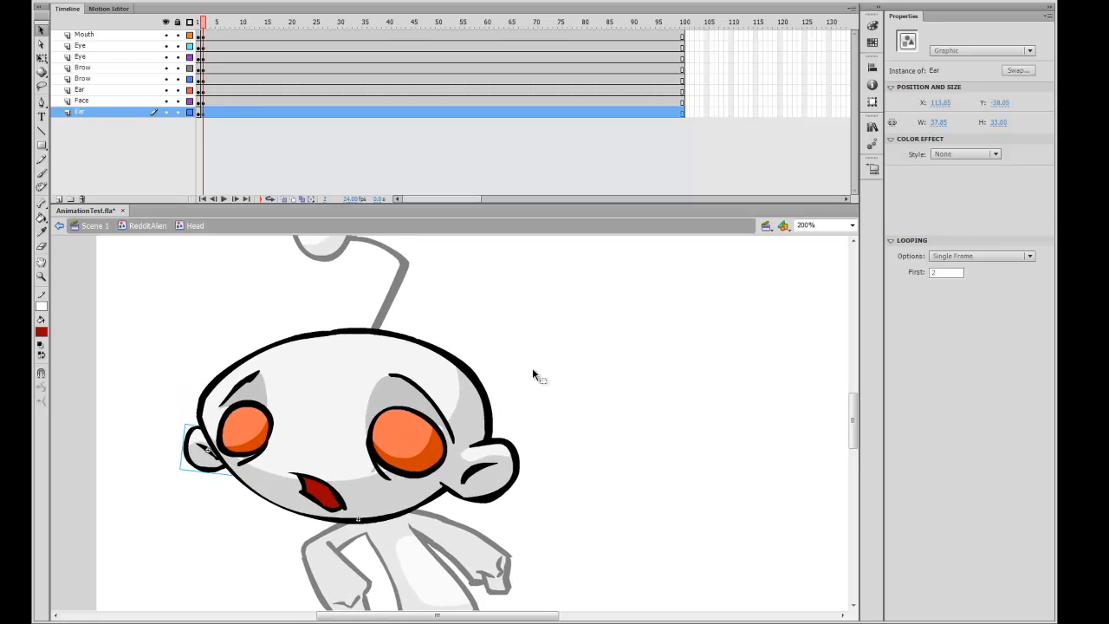
{"action": "left_click_drag", "start_coordinate": [555, 332], "coordinate": [573, 252]}
{"action": "left_click", "coordinate": [523, 390]}
{"action": "key", "text": "period"}
{"action": "key", "text": "comma"}
{"action": "key", "text": "comma"}
{"action": "key", "text": "period"}
{"action": "key", "text": "comma"}
{"action": "key", "text": "period"}
{"action": "key", "text": "comma"}
{"action": "key", "text": "period"}
{"action": "key", "text": "comma"}
{"action": "key", "text": "period"}
{"action": "key", "text": "comma"}
{"action": "key", "text": "period"}
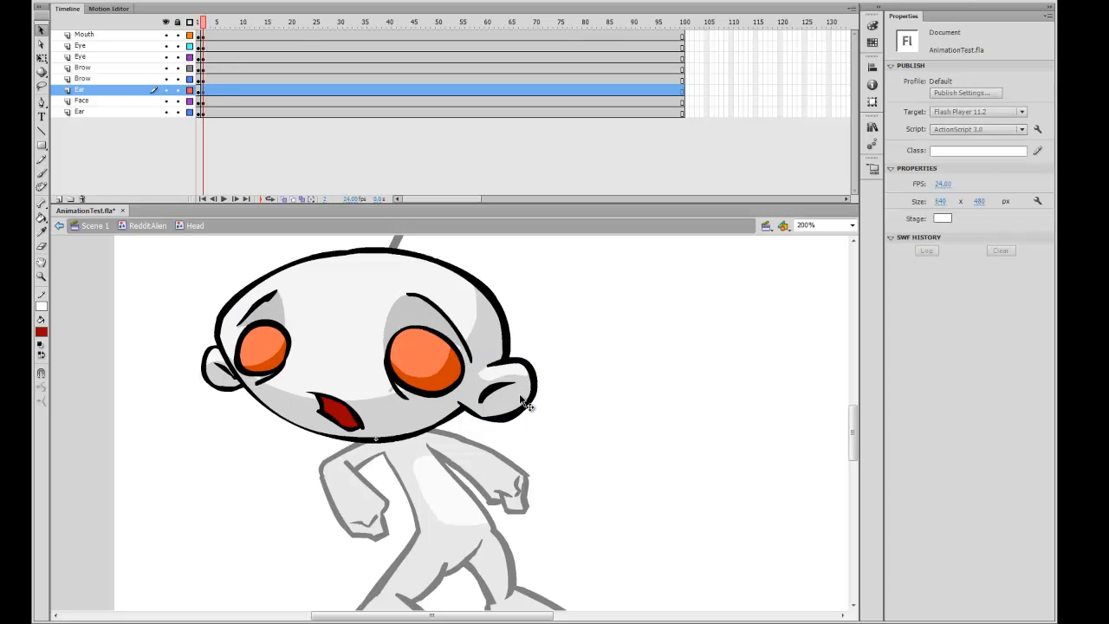
Step: Lower and rotate both Ear instances on frame 2 of the Head symbol with Free Transform so they droop
{"action": "left_click", "coordinate": [522, 400]}
{"action": "key", "text": "q"}
{"action": "left_click_drag", "start_coordinate": [537, 404], "coordinate": [535, 424]}
{"action": "left_click", "coordinate": [215, 373]}
{"action": "left_click_drag", "start_coordinate": [210, 390], "coordinate": [211, 417]}
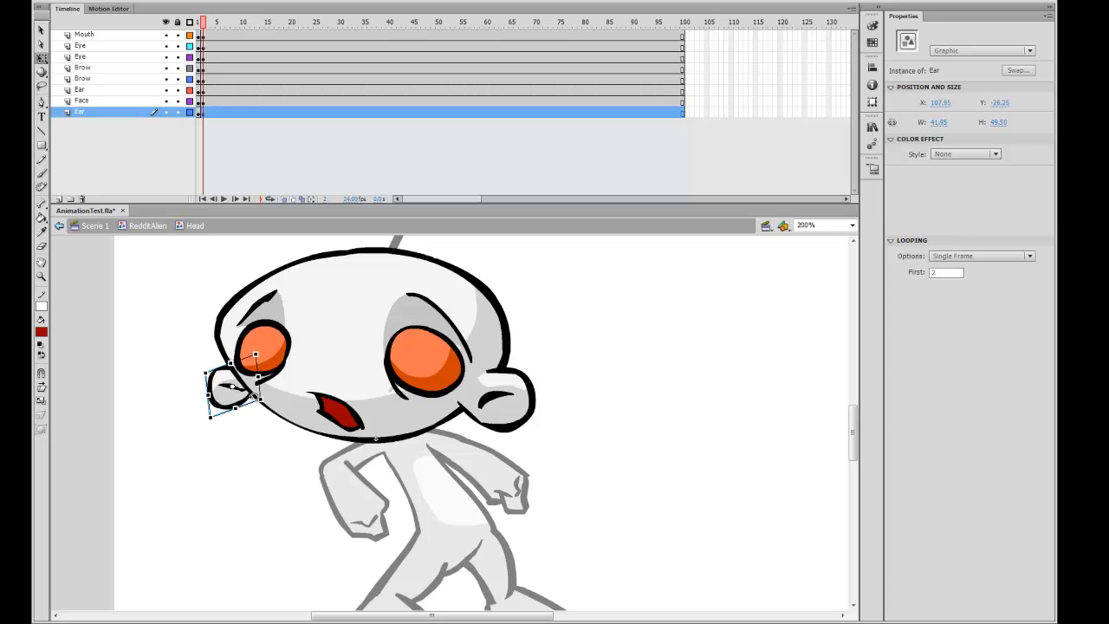
{"action": "left_click", "coordinate": [520, 397]}
{"action": "left_click", "coordinate": [545, 347]}
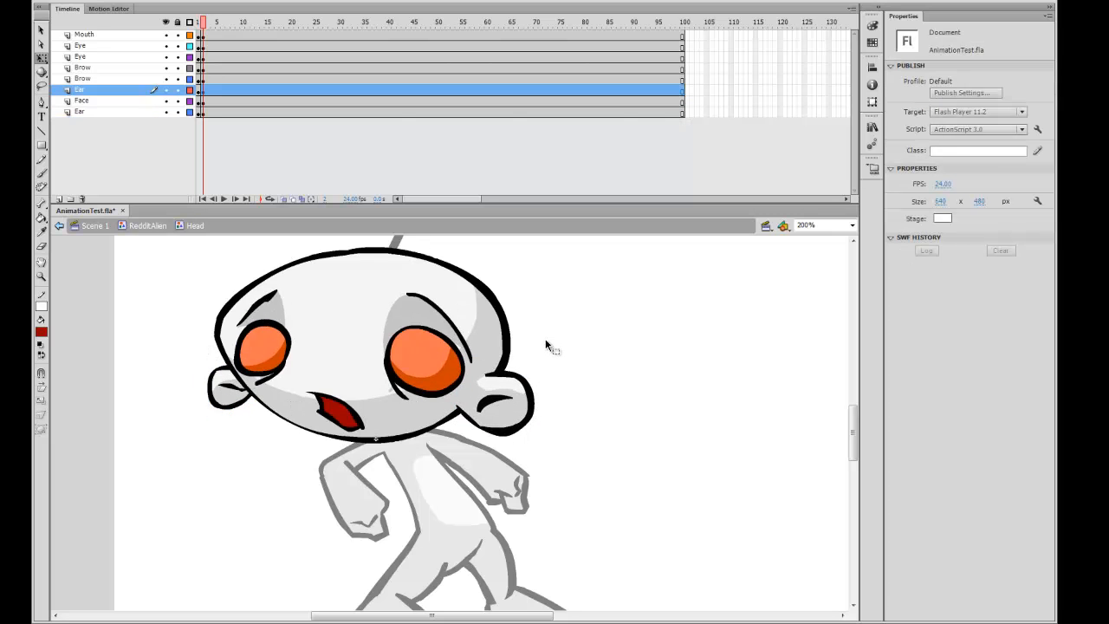
Step: Compare the Head symbol's two expressions on the whole character, and return to frame 1 of the RedditAlien symbol
{"action": "key", "text": "ctrl+1"}
{"action": "left_click_drag", "start_coordinate": [519, 342], "coordinate": [569, 376]}
{"action": "key", "text": "comma"}
{"action": "key", "text": "period"}
{"action": "key", "text": "comma"}
{"action": "key", "text": "period"}
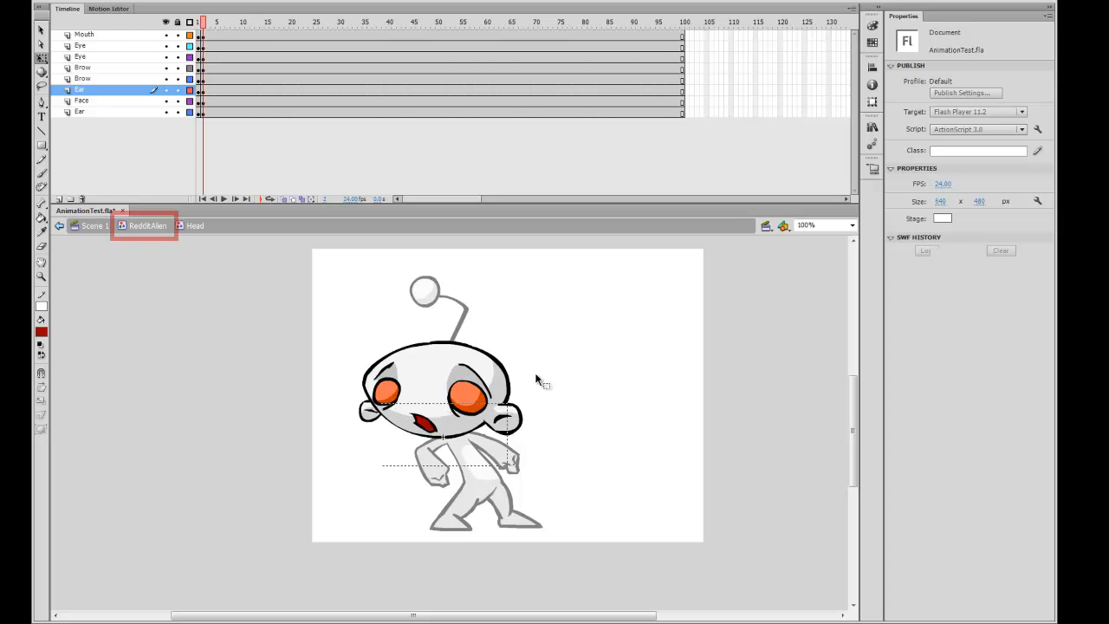
{"action": "double_click", "coordinate": [535, 373]}
{"action": "key", "text": "period"}
{"action": "key", "text": "comma"}
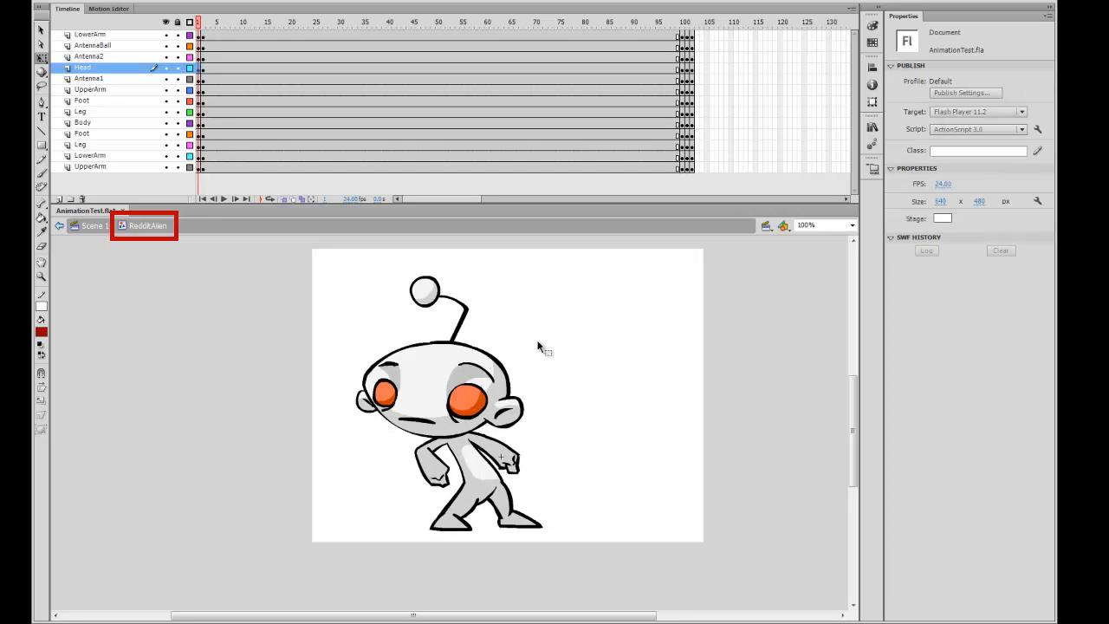
Step: Set the Head instance on frame 1 of RedditAlien to display frame 2 as its single frame
{"action": "left_click", "coordinate": [488, 407]}
{"action": "key", "text": "ctrl+equal"}
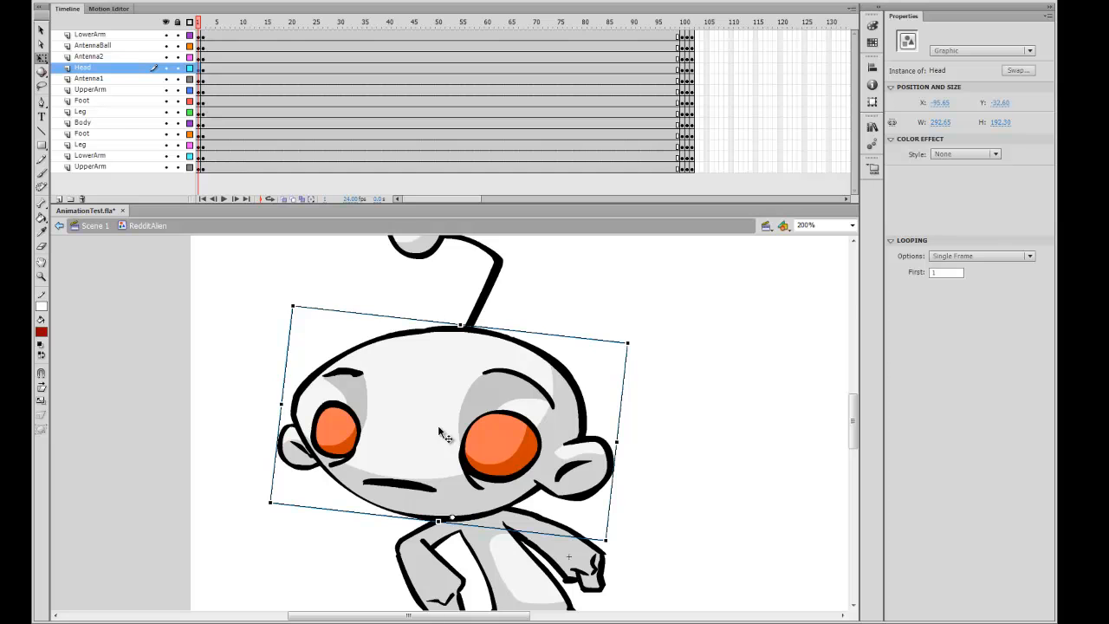
{"action": "left_click_drag", "start_coordinate": [938, 272], "coordinate": [856, 303]}
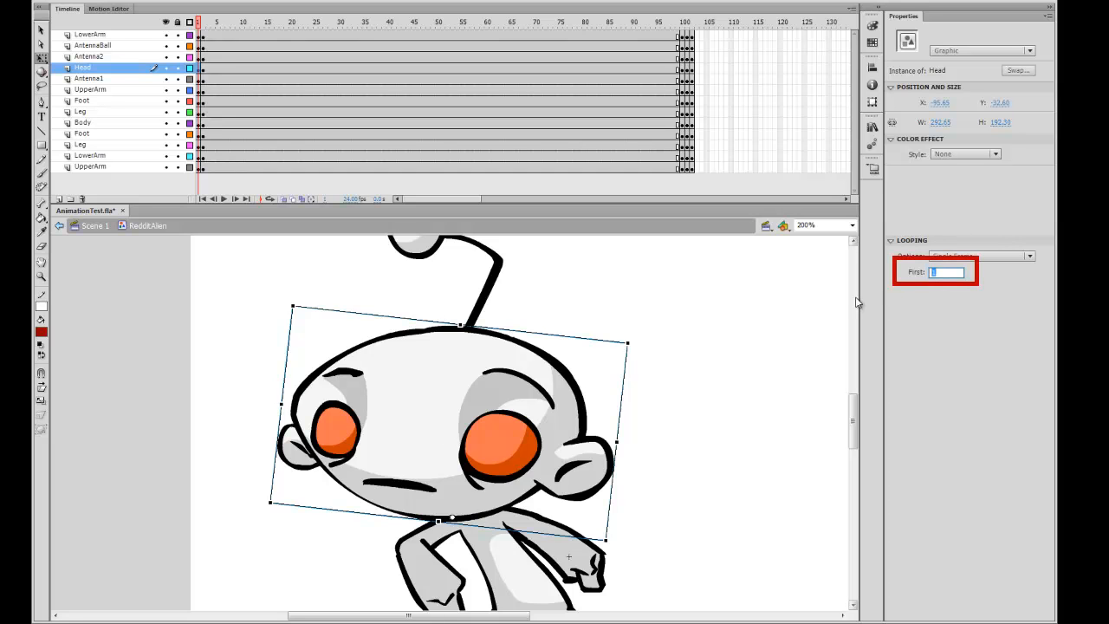
{"action": "key", "text": "Return"}
{"action": "left_click", "coordinate": [945, 271]}
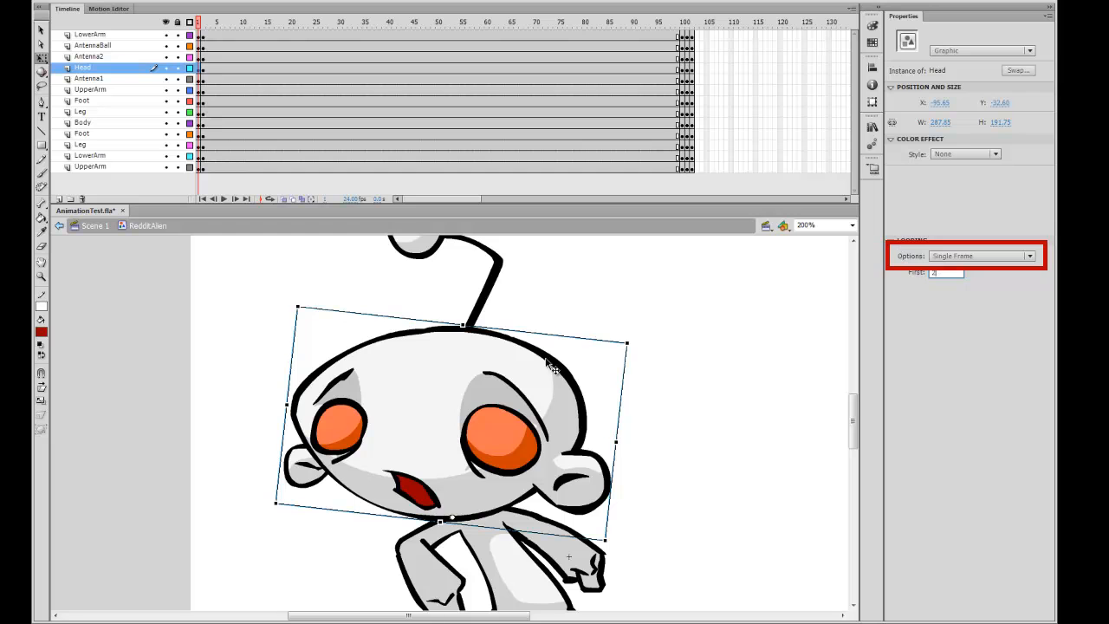
{"action": "left_click", "coordinate": [649, 333]}
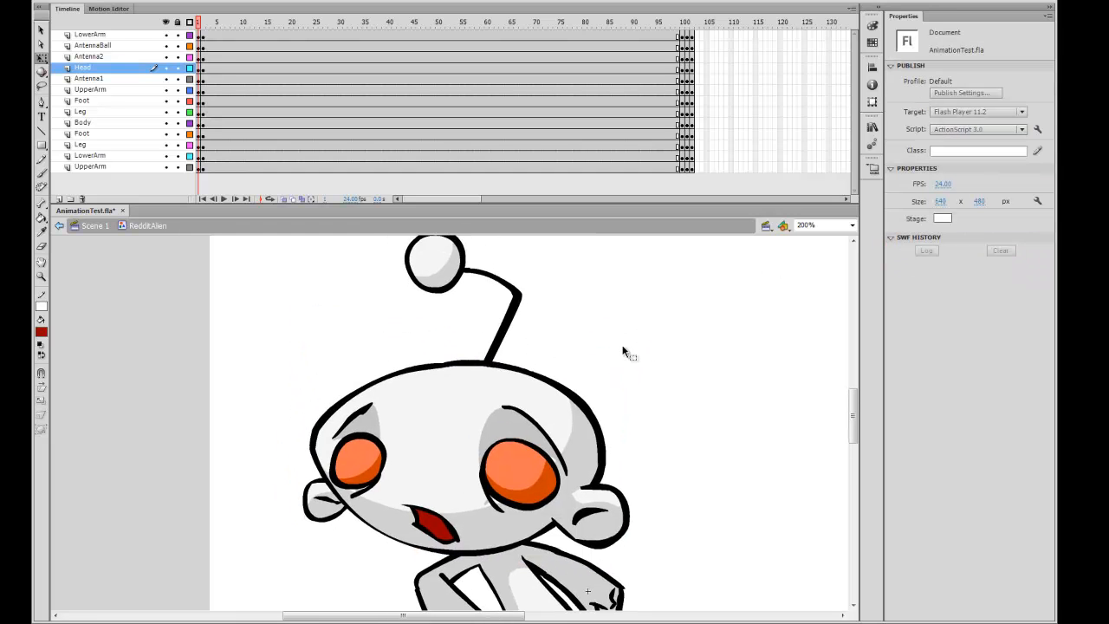
Step: Lower the antenna ball on frame 1 and rotate Antenna2 and Antenna1 so the antenna bends toward the face
{"action": "key", "text": "ctrl+minus"}
{"action": "left_click", "coordinate": [443, 342]}
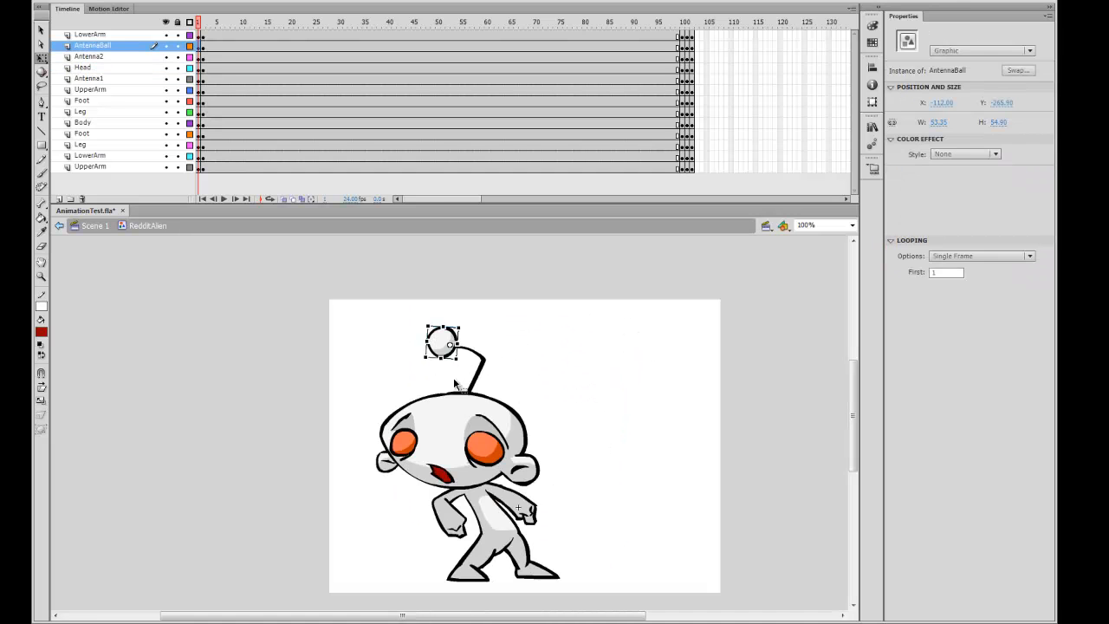
{"action": "key", "text": "ctrl+equal"}
{"action": "left_click_drag", "start_coordinate": [532, 377], "coordinate": [531, 319]}
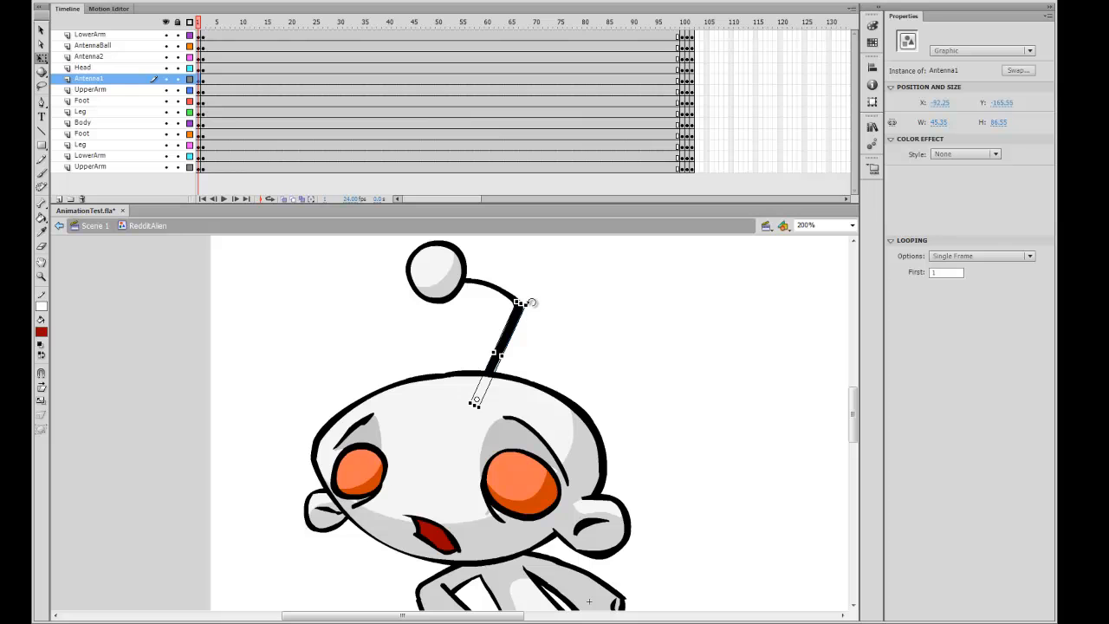
{"action": "left_click_drag", "start_coordinate": [448, 289], "coordinate": [407, 341]}
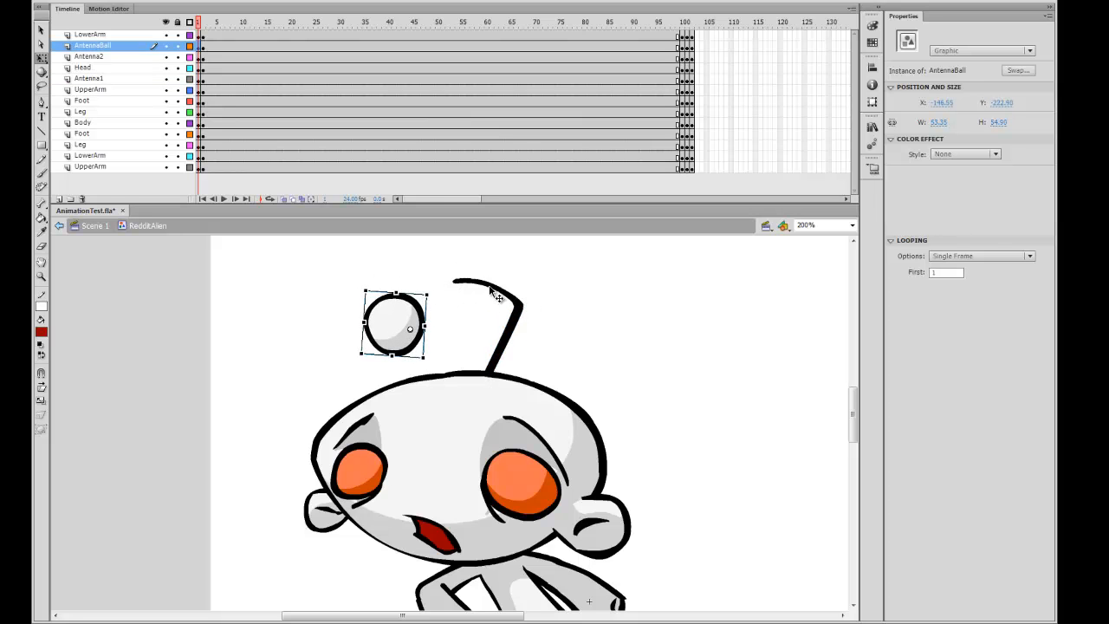
{"action": "left_click", "coordinate": [498, 298]}
{"action": "left_click_drag", "start_coordinate": [533, 297], "coordinate": [495, 326]}
{"action": "left_click", "coordinate": [510, 328]}
{"action": "left_click", "coordinate": [518, 327]}
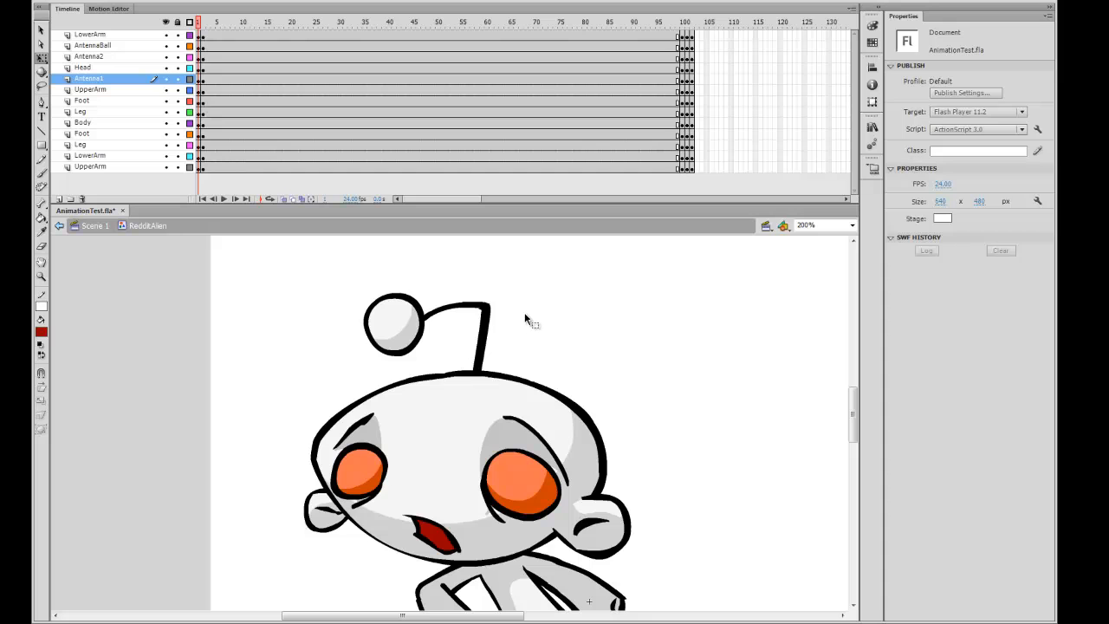
Step: Tilt Antenna1 backward and droop the antenna ball and Antenna2 down to the top of the head
{"action": "left_click", "coordinate": [493, 365]}
{"action": "left_click_drag", "start_coordinate": [500, 304], "coordinate": [506, 315]}
{"action": "left_click", "coordinate": [435, 321]}
{"action": "left_click_drag", "start_coordinate": [434, 325], "coordinate": [401, 363]}
{"action": "left_click", "coordinate": [438, 319]}
{"action": "left_click_drag", "start_coordinate": [438, 320], "coordinate": [433, 328]}
{"action": "left_click_drag", "start_coordinate": [502, 317], "coordinate": [510, 314]}
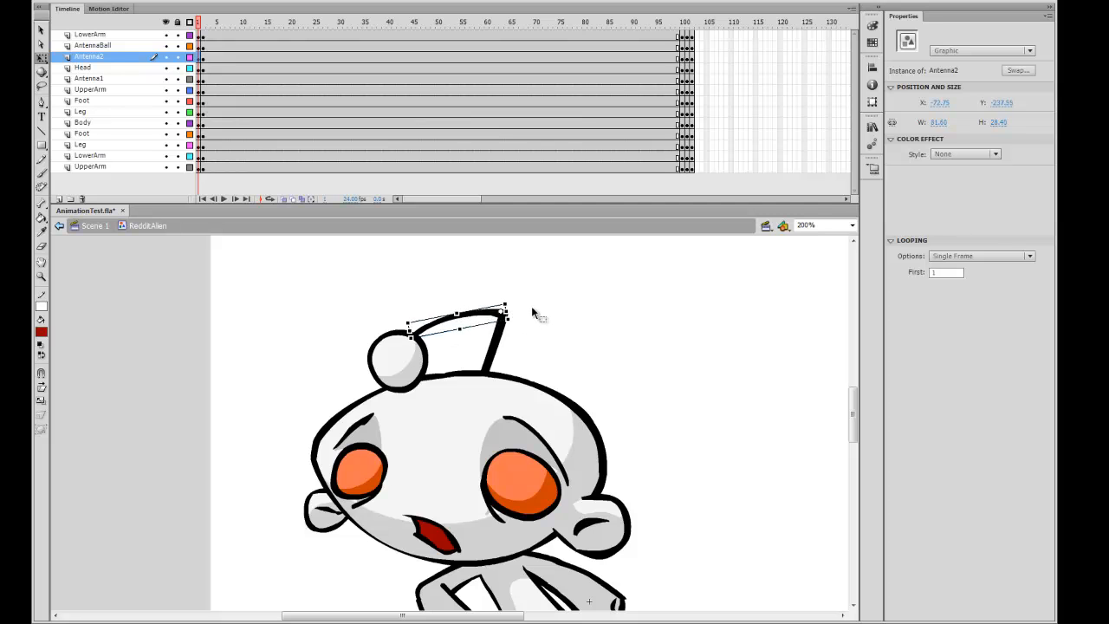
{"action": "left_click", "coordinate": [544, 292]}
Step: Raise the antenna ball clear of the head and rotate Antenna2 flatter to connect with it
{"action": "key", "text": "ctrl+minus"}
{"action": "key", "text": "ctrl+minus"}
{"action": "key", "text": "ctrl+equal"}
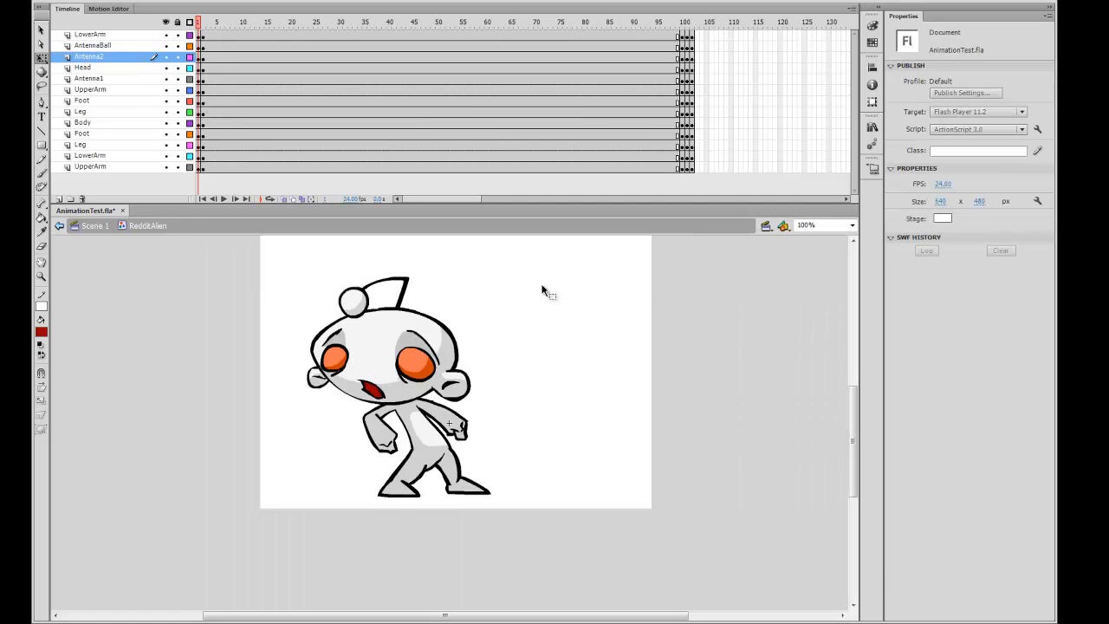
{"action": "left_click", "coordinate": [388, 372]}
{"action": "left_click", "coordinate": [493, 331]}
{"action": "left_click_drag", "start_coordinate": [474, 366], "coordinate": [445, 375]}
{"action": "left_click", "coordinate": [405, 357]}
{"action": "key", "text": "ctrl+equal"}
{"action": "mouse_move", "coordinate": [455, 413]}
{"action": "left_mouse_down"}
{"action": "mouse_move", "coordinate": [449, 399]}
{"action": "mouse_move", "coordinate": [472, 381]}
{"action": "mouse_move", "coordinate": [461, 395]}
{"action": "left_mouse_up"}
{"action": "left_click", "coordinate": [492, 400]}
{"action": "left_click", "coordinate": [542, 356]}
{"action": "left_click", "coordinate": [480, 399]}
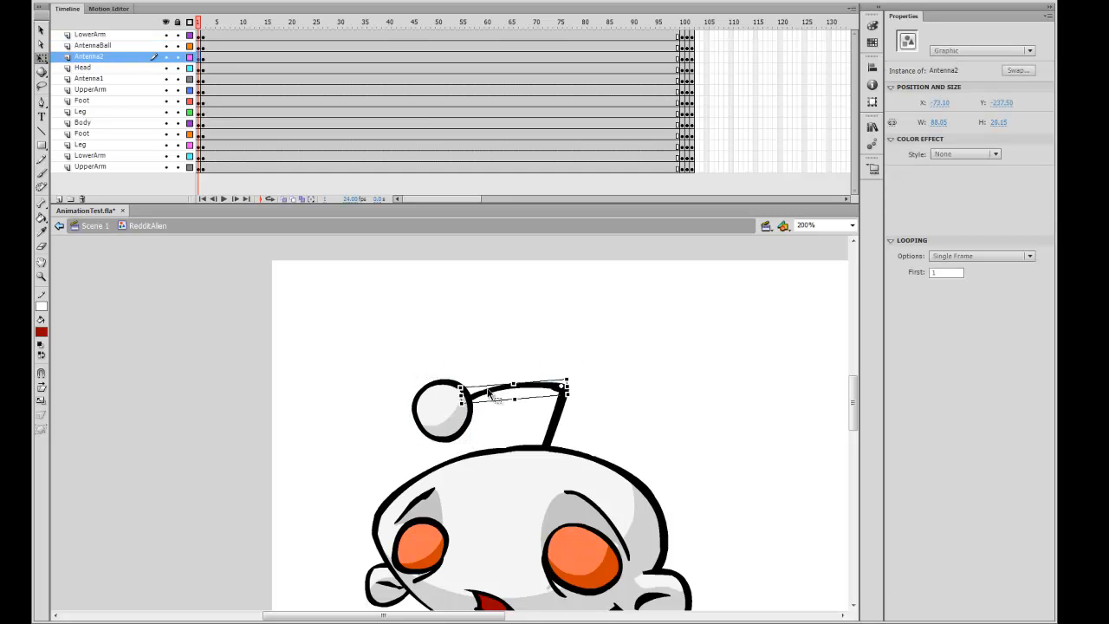
{"action": "left_click", "coordinate": [665, 345]}
Step: Flip between frames 1 and 2 of the RedditAlien symbol to compare the two opposing key poses
{"action": "key", "text": "ctrl+minus"}
{"action": "key", "text": "ctrl+minus"}
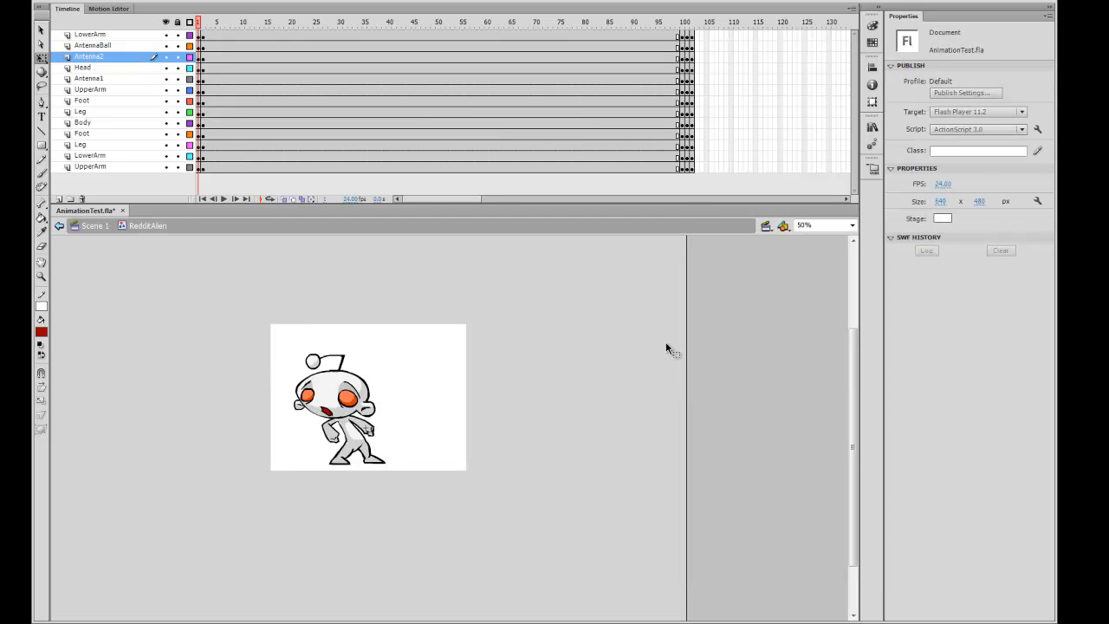
{"action": "key", "text": "ctrl+equal"}
{"action": "key", "text": "space"}
{"action": "left_click_drag", "start_coordinate": [538, 337], "coordinate": [547, 399]}
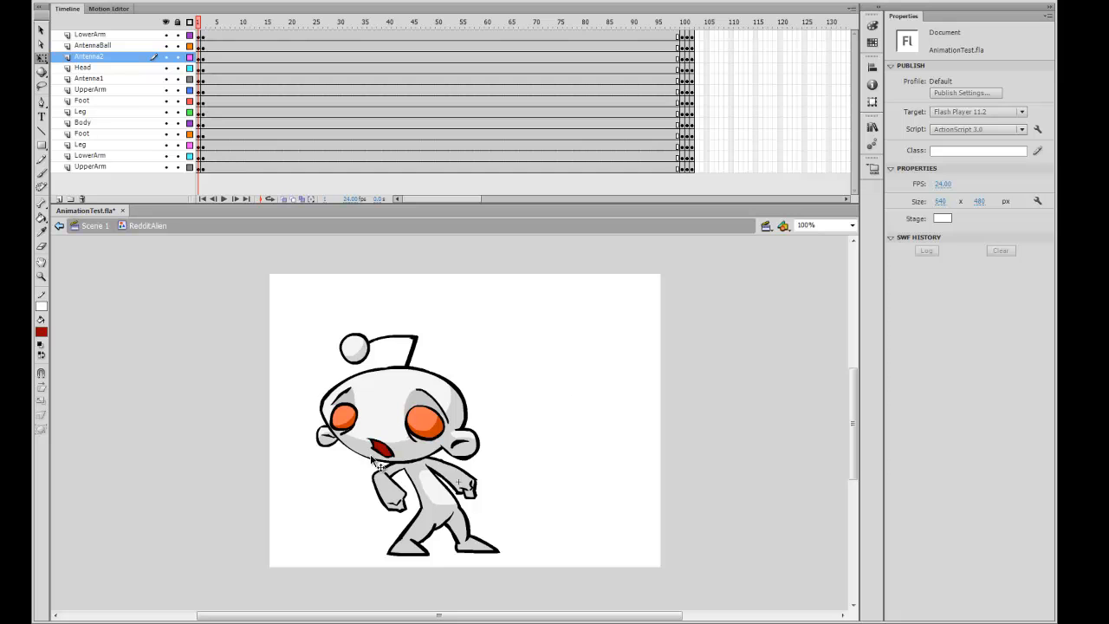
{"action": "key", "text": "period"}
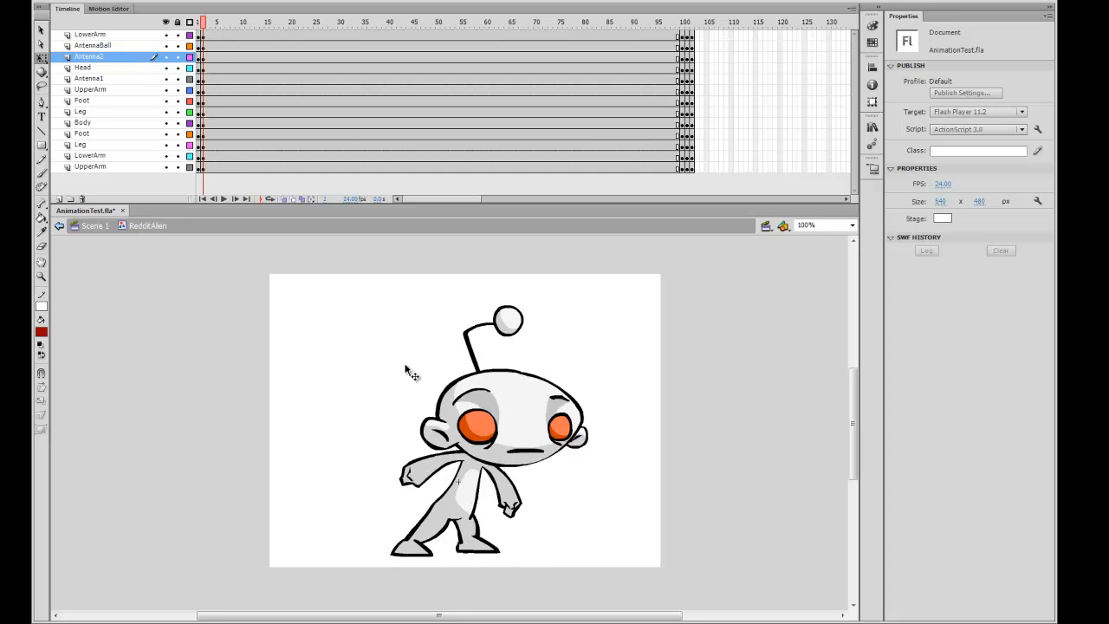
{"action": "key", "text": "comma"}
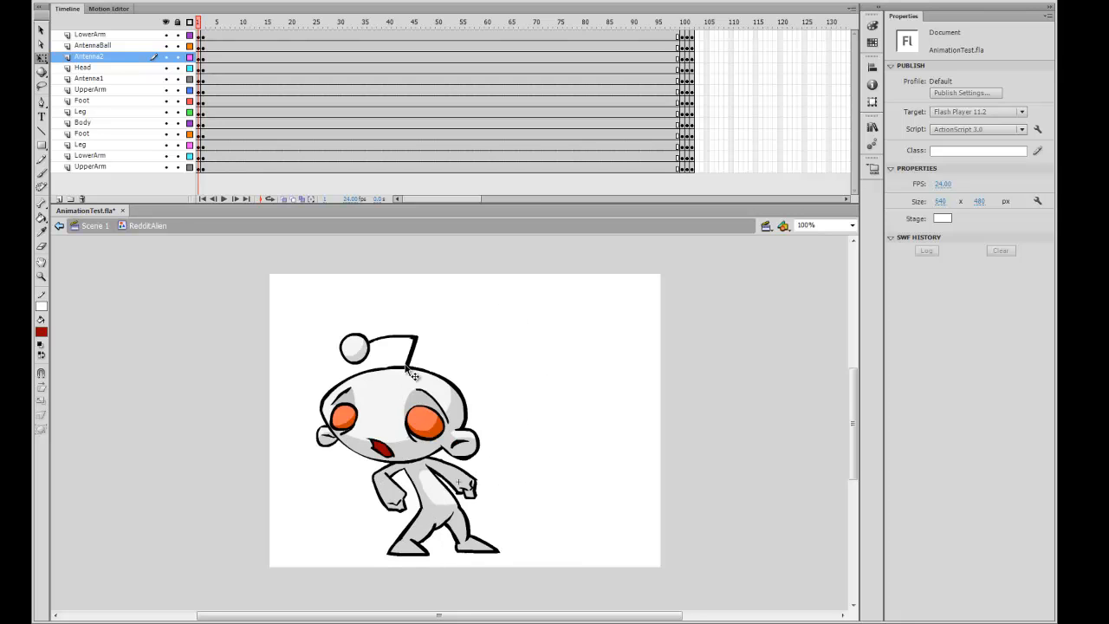
{"action": "key", "text": "period"}
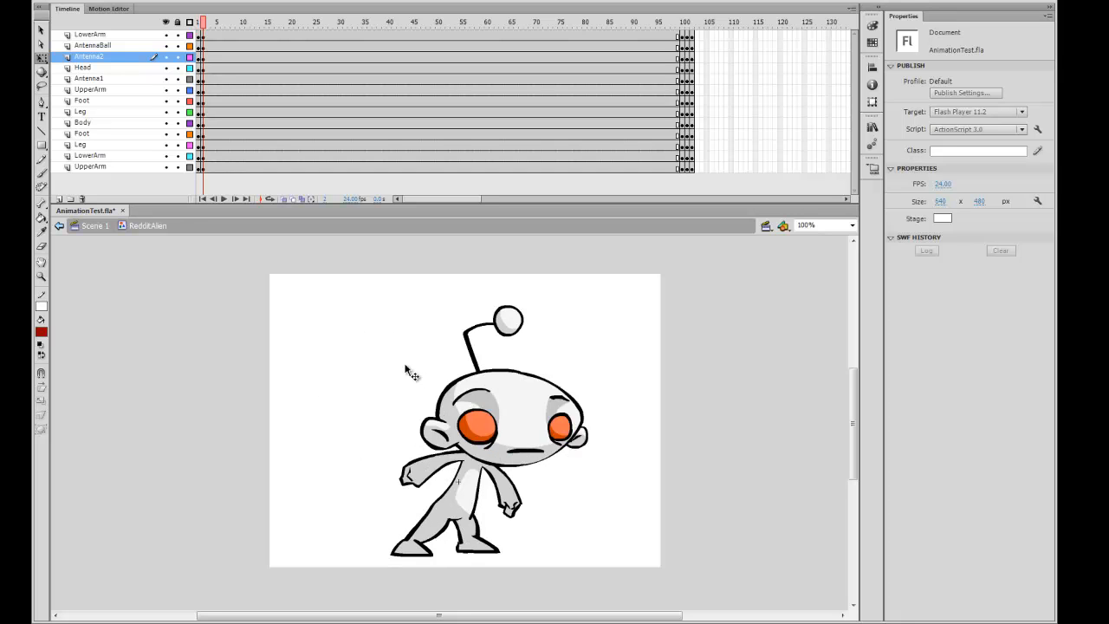
{"action": "key", "text": "comma"}
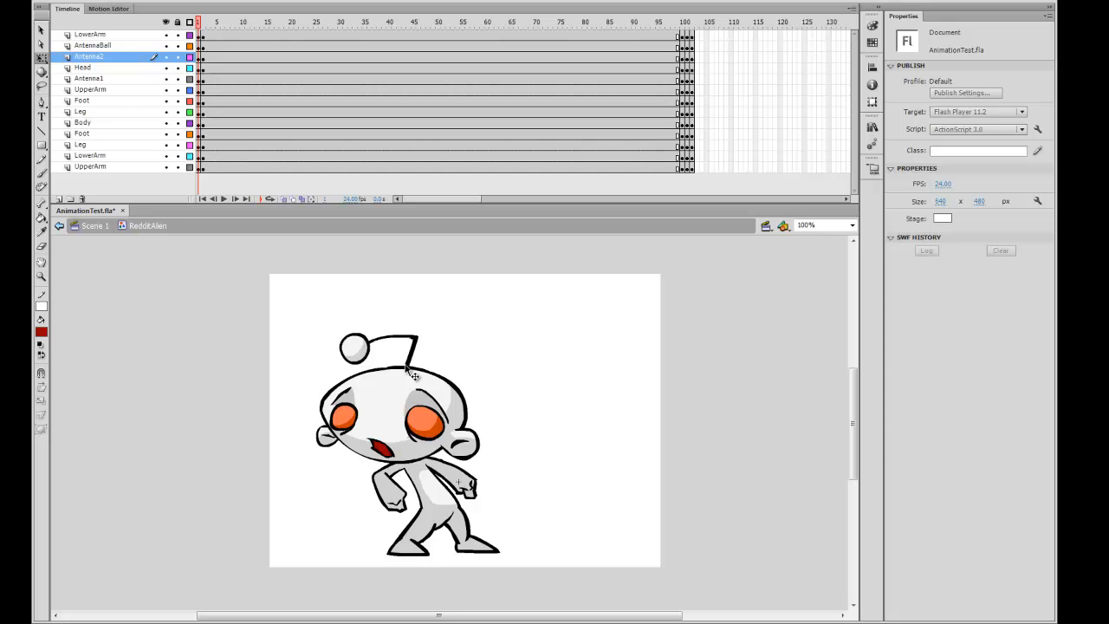
{"action": "key", "text": "period"}
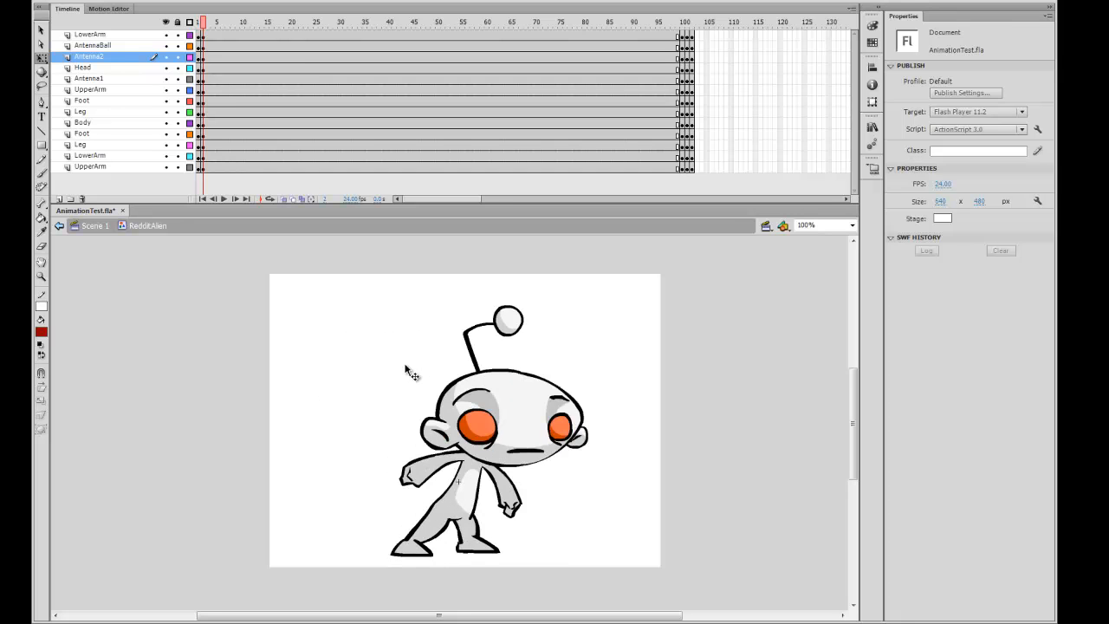
Step: Open the Head symbol from the frame 2 pose and duplicate the frame 1 keyframes of all layers to frame 3
{"action": "left_click", "coordinate": [535, 435]}
{"action": "double_click", "coordinate": [540, 436]}
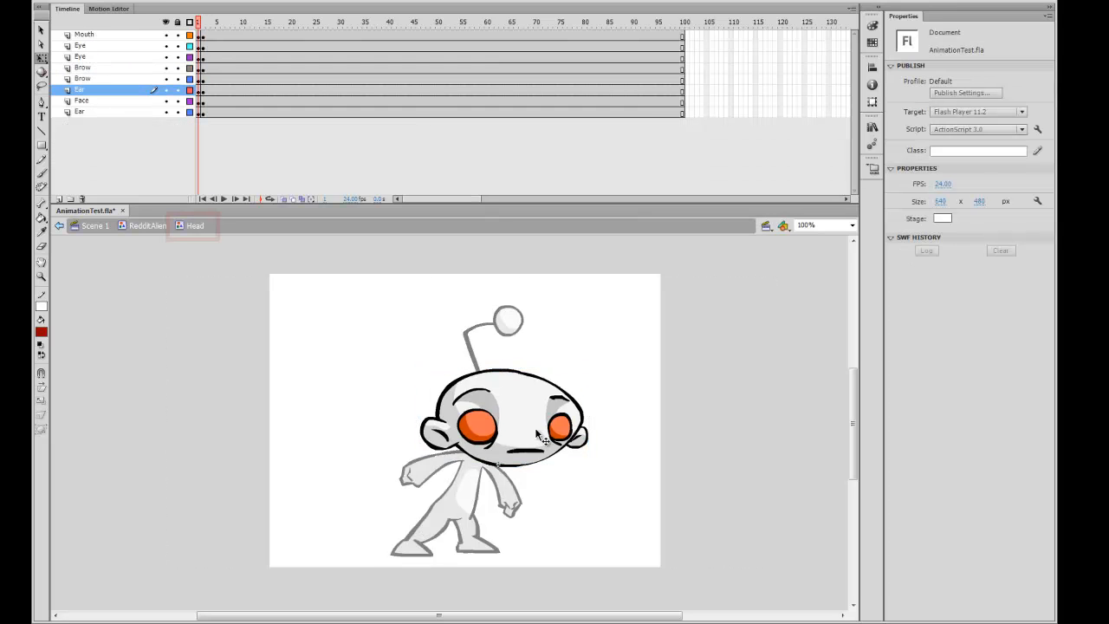
{"action": "left_click", "coordinate": [559, 432]}
{"action": "left_click", "coordinate": [584, 379]}
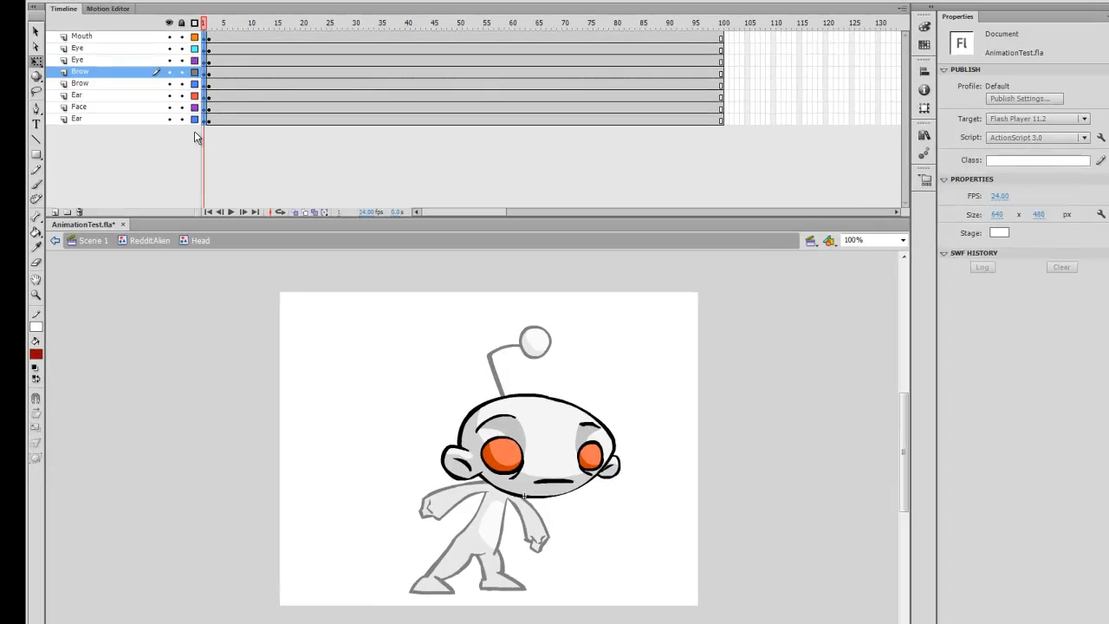
{"action": "key", "text": "ctrl+a"}
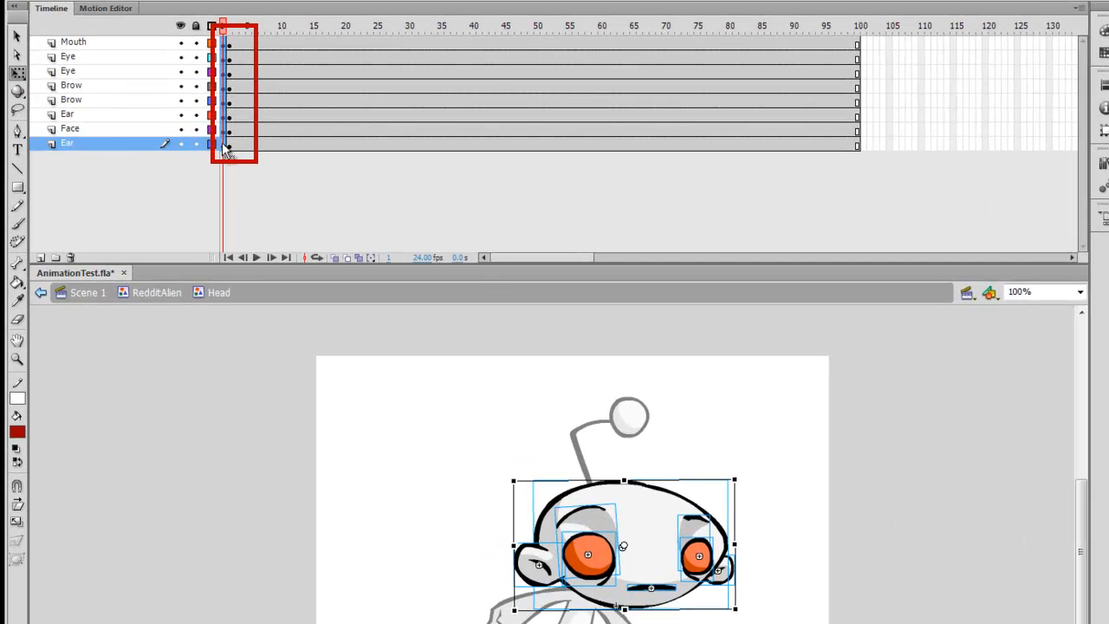
{"action": "left_click_drag", "start_coordinate": [228, 144], "coordinate": [243, 158]}
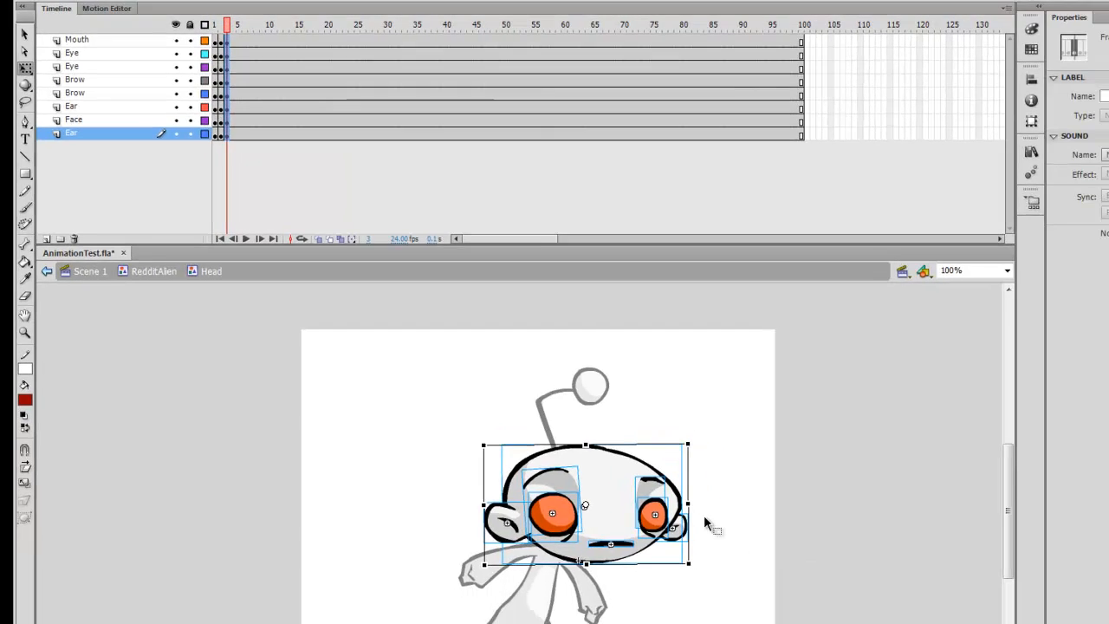
{"action": "left_click", "coordinate": [705, 518]}
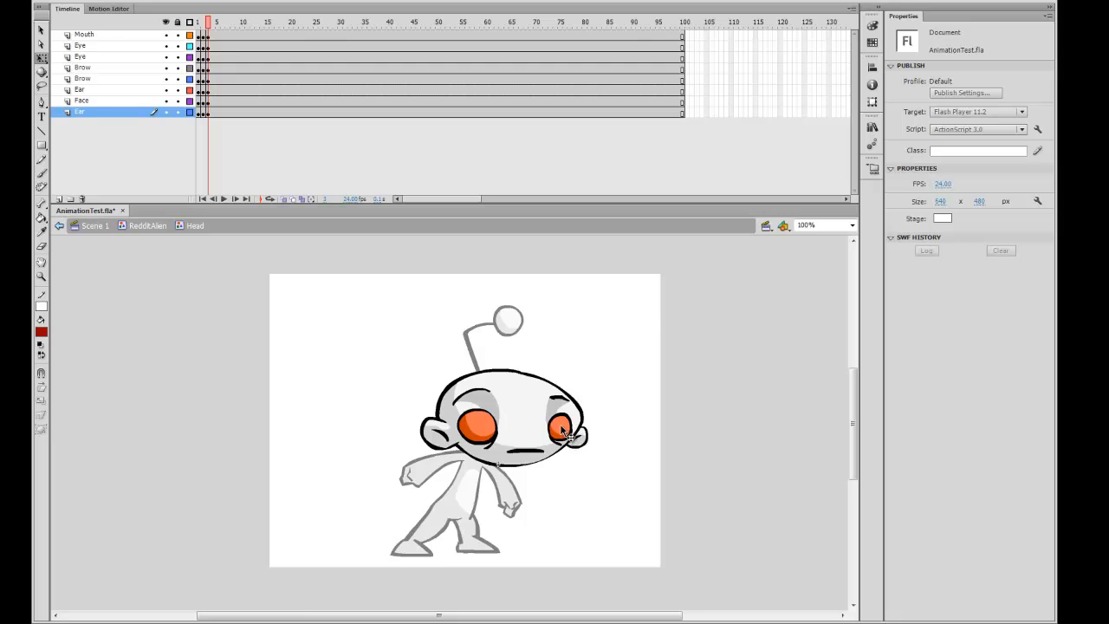
Step: Open the Brow symbol above the narrower eye from Head frame 3 and examine the shapes on its frame 2
{"action": "key", "text": "ctrl+="}
{"action": "left_click_drag", "start_coordinate": [632, 418], "coordinate": [562, 549]}
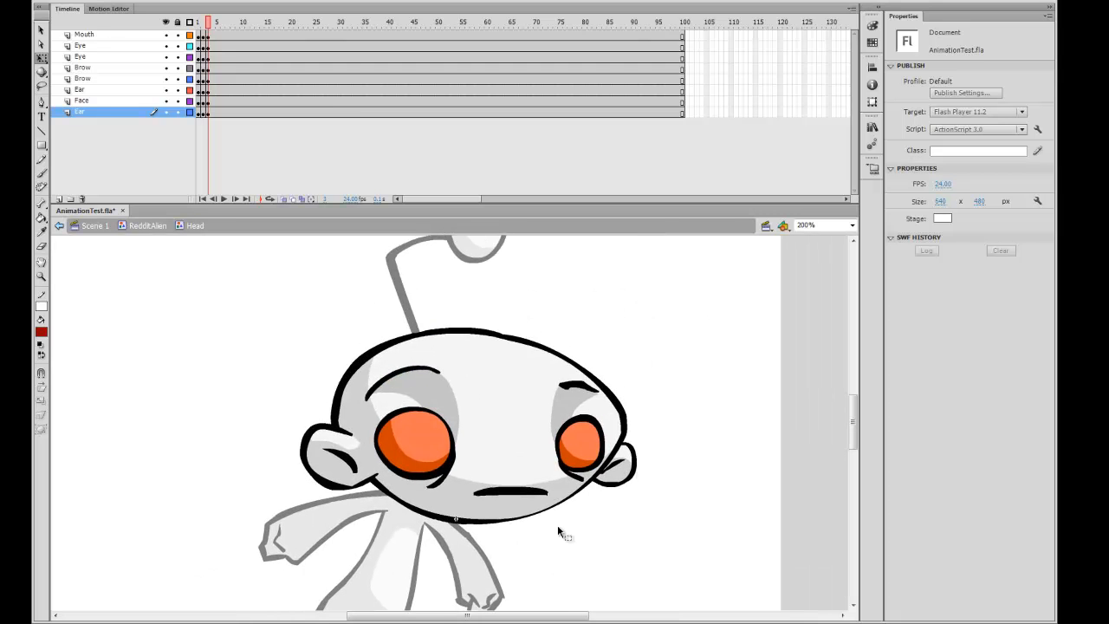
{"action": "left_click_drag", "start_coordinate": [599, 457], "coordinate": [611, 428]}
{"action": "left_click", "coordinate": [596, 383]}
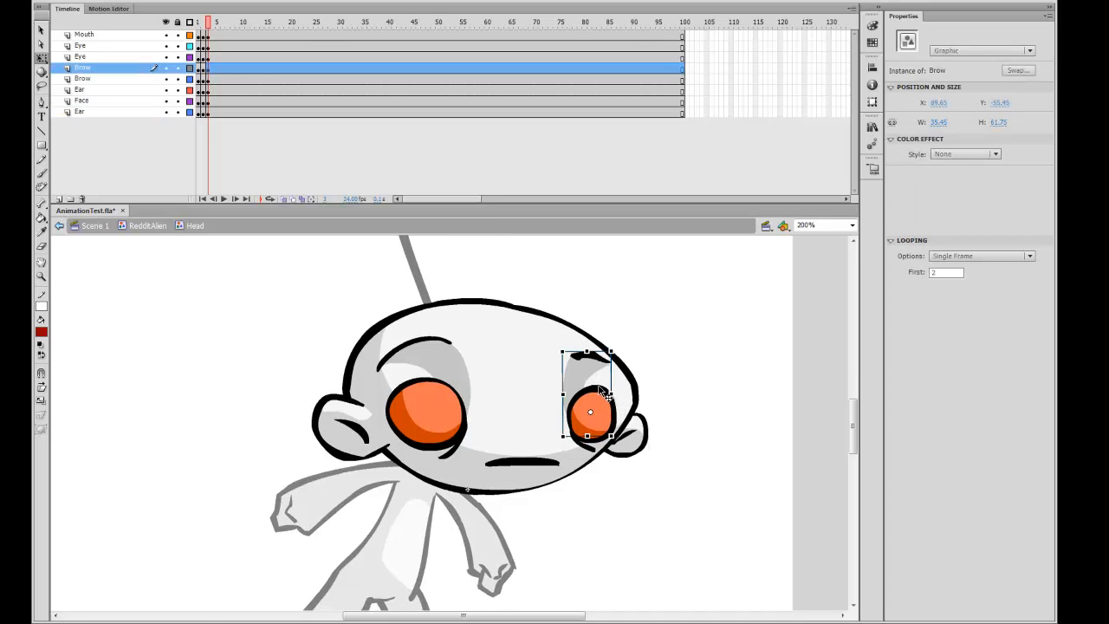
{"action": "key", "text": "ctrl+="}
{"action": "left_click_drag", "start_coordinate": [649, 396], "coordinate": [826, 334]}
{"action": "left_click", "coordinate": [757, 370]}
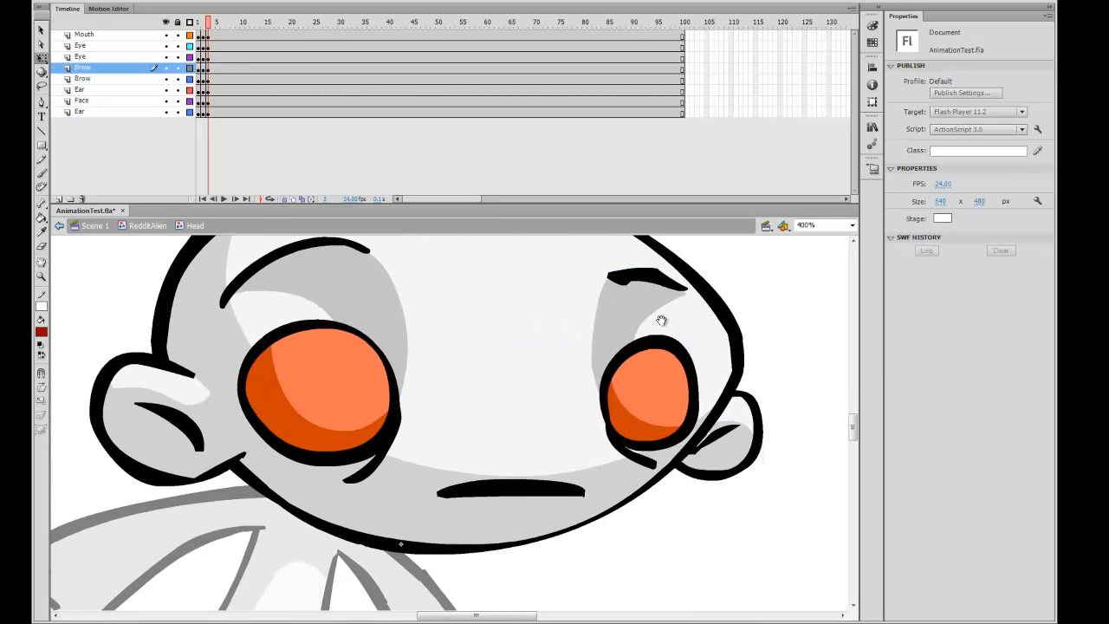
{"action": "left_click_drag", "start_coordinate": [662, 321], "coordinate": [674, 366]}
{"action": "left_click", "coordinate": [656, 367]}
{"action": "double_click", "coordinate": [656, 367]}
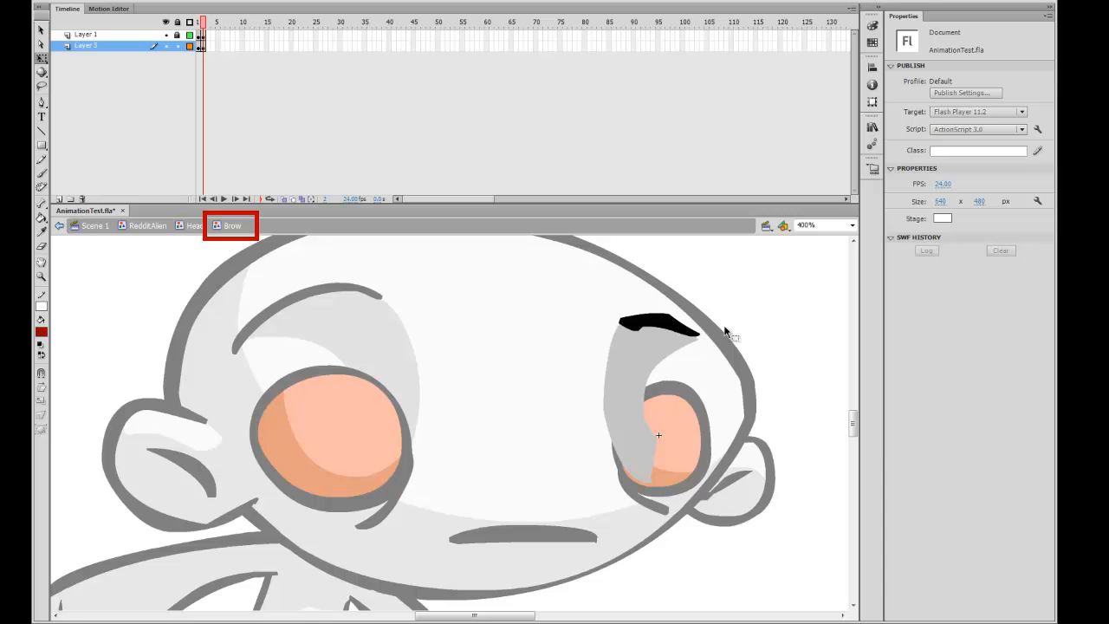
{"action": "left_click", "coordinate": [656, 364]}
{"action": "left_click", "coordinate": [733, 300]}
{"action": "left_click", "coordinate": [682, 338]}
{"action": "left_click", "coordinate": [733, 294]}
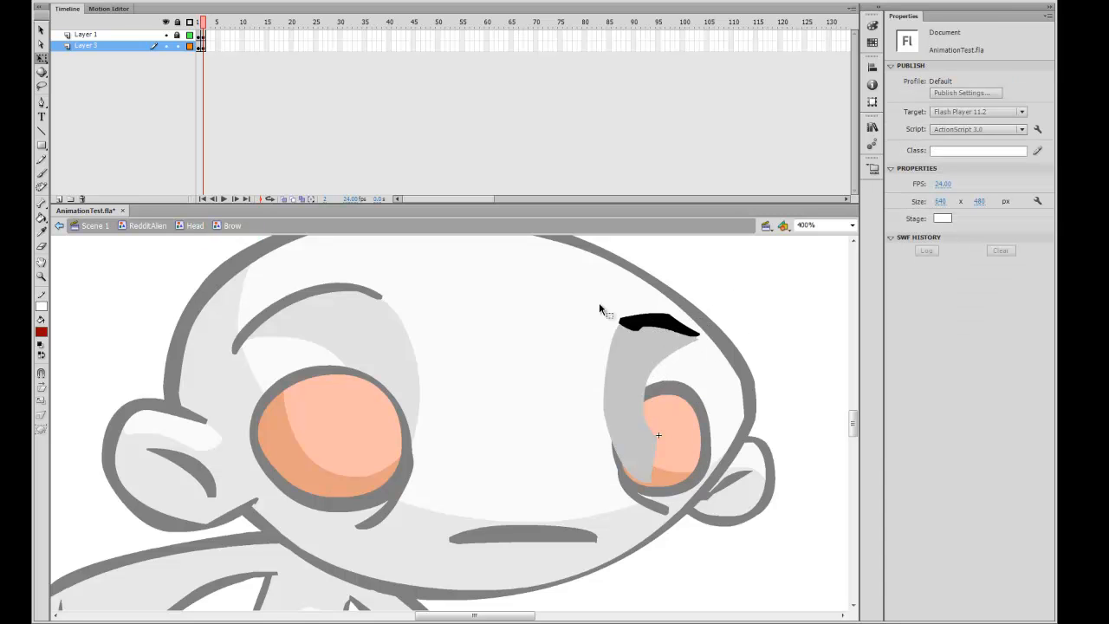
Step: Try to reshape the brow on the Brow symbol's frame 2, slanting the black stroke steeply down toward the ear and lowering it
{"action": "left_click", "coordinate": [684, 333]}
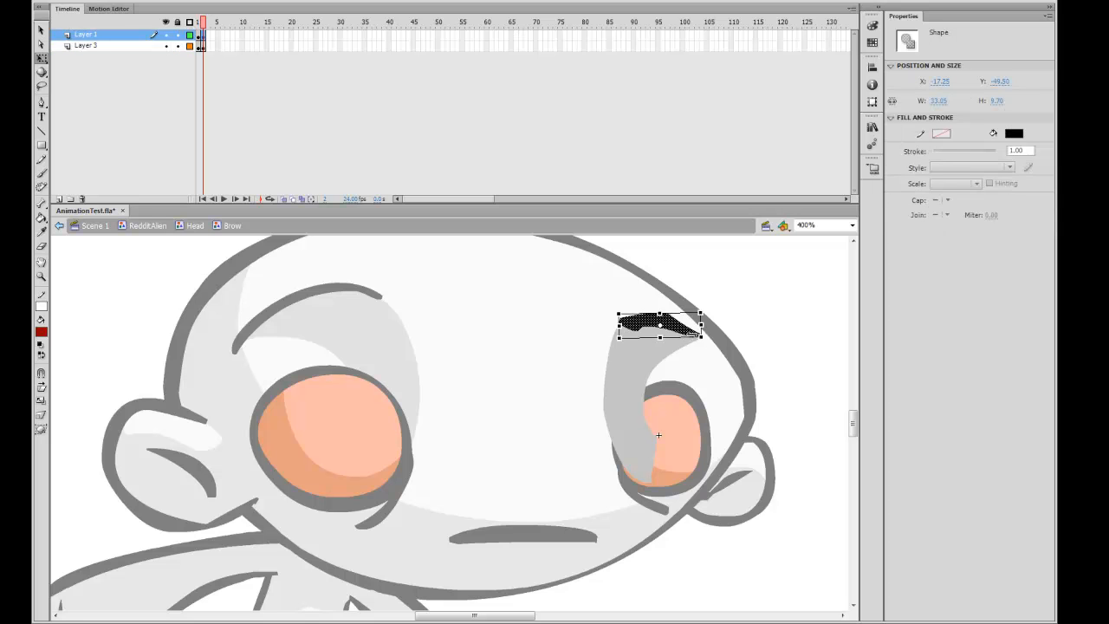
{"action": "left_click_drag", "start_coordinate": [709, 310], "coordinate": [711, 311]}
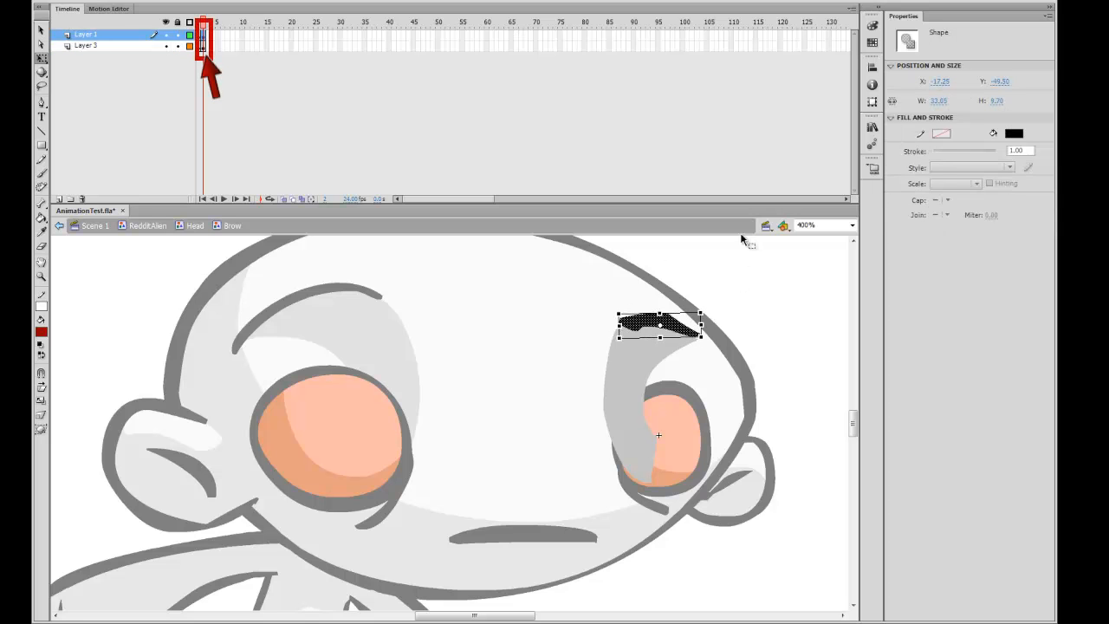
{"action": "left_click", "coordinate": [204, 36]}
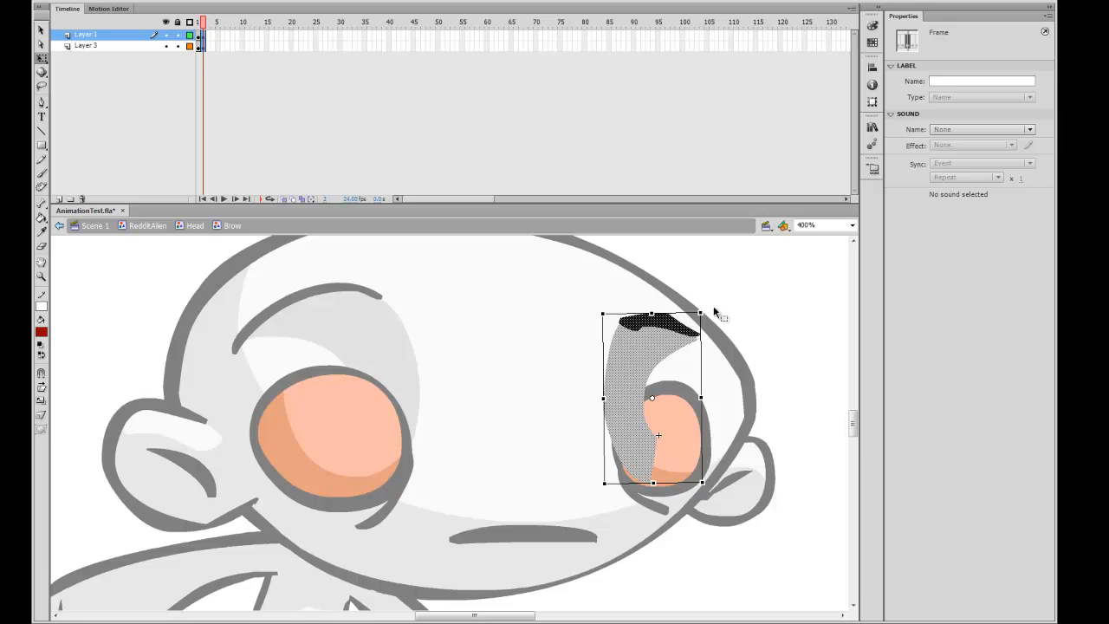
{"action": "mouse_move", "coordinate": [707, 312]}
{"action": "left_mouse_down"}
{"action": "mouse_move", "coordinate": [730, 344]}
{"action": "mouse_move", "coordinate": [712, 319]}
{"action": "left_mouse_up"}
{"action": "left_click", "coordinate": [683, 316]}
{"action": "left_click", "coordinate": [683, 323]}
{"action": "left_click_drag", "start_coordinate": [628, 336], "coordinate": [630, 263]}
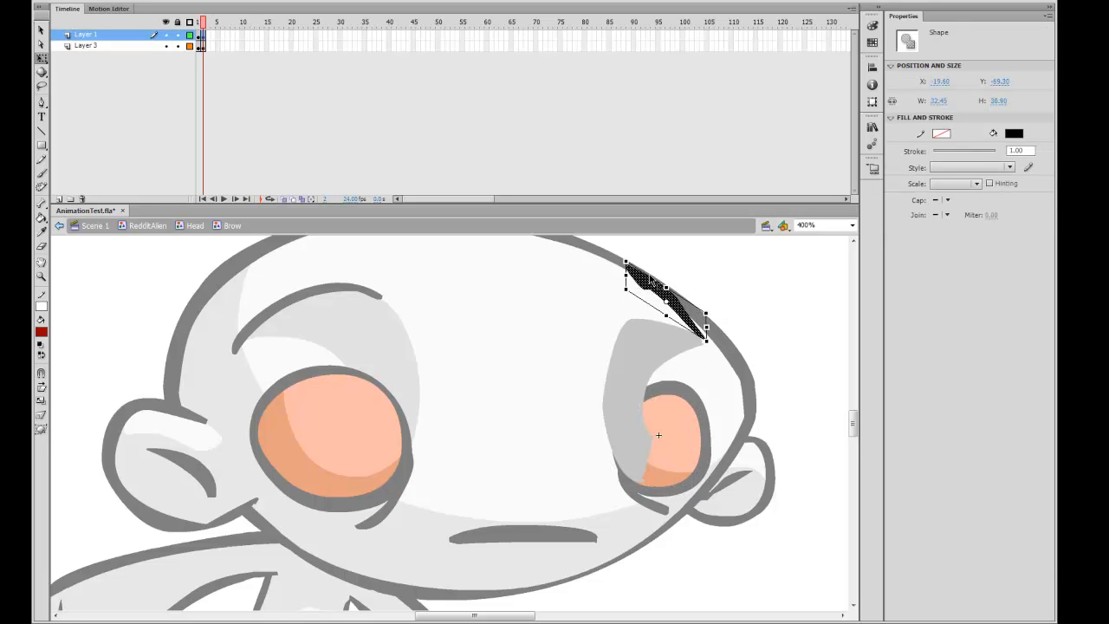
{"action": "mouse_move", "coordinate": [679, 317]}
{"action": "left_mouse_down"}
{"action": "mouse_move", "coordinate": [650, 360]}
{"action": "mouse_move", "coordinate": [658, 365]}
{"action": "mouse_move", "coordinate": [676, 331]}
{"action": "left_mouse_up"}
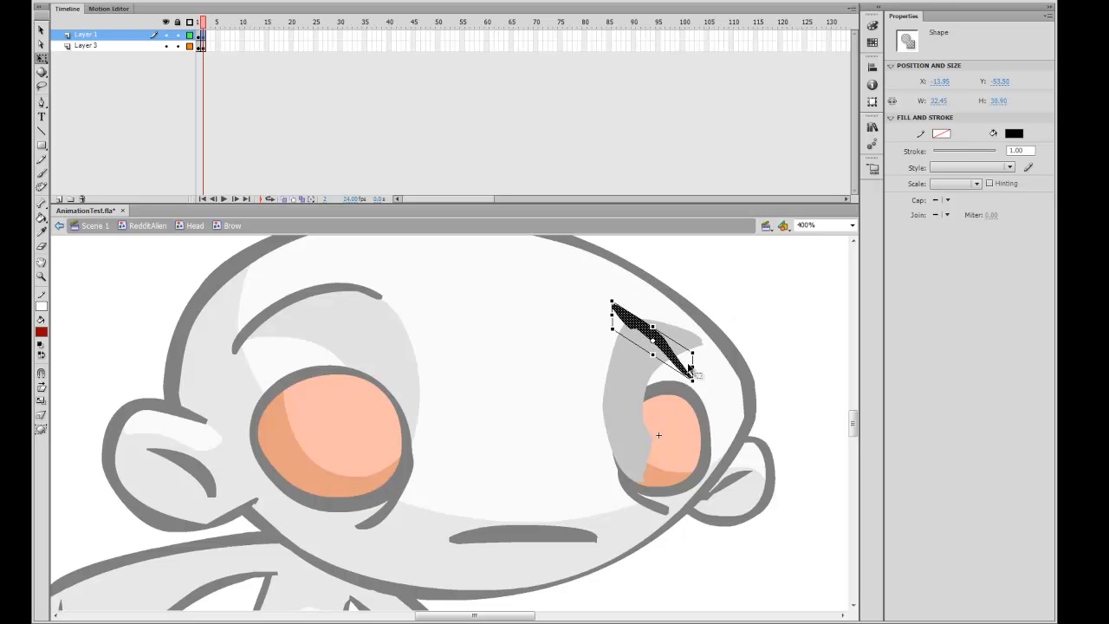
Step: Return to the Head symbol and examine how the narrower eye's brow looks on frame 1 and which frame it references
{"action": "left_click", "coordinate": [757, 321]}
{"action": "double_click", "coordinate": [760, 326]}
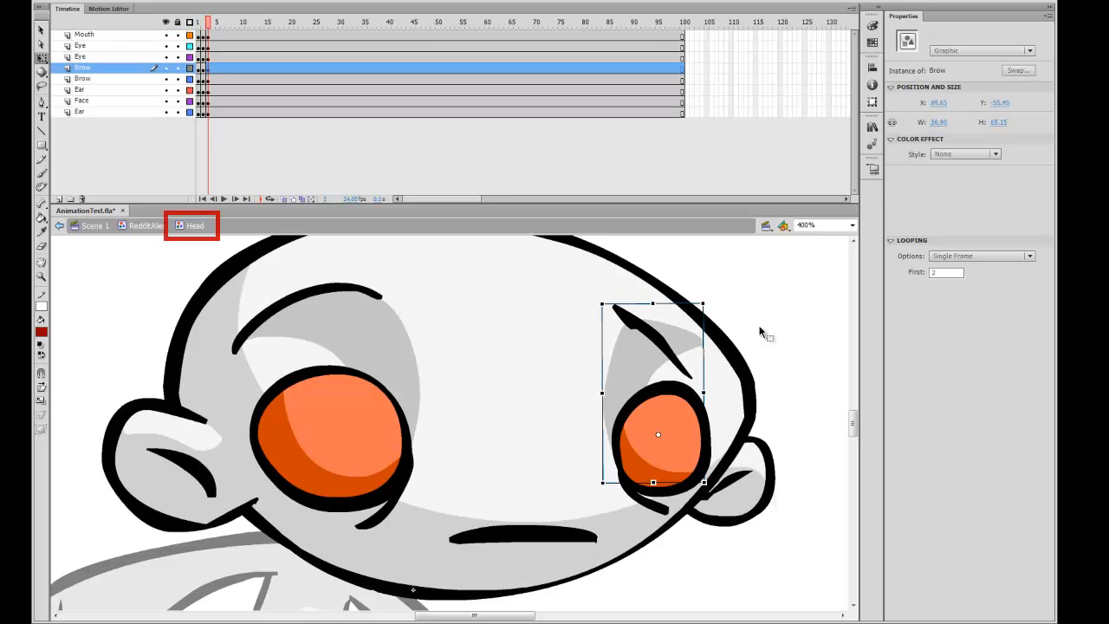
{"action": "key", "text": "ctrl+1"}
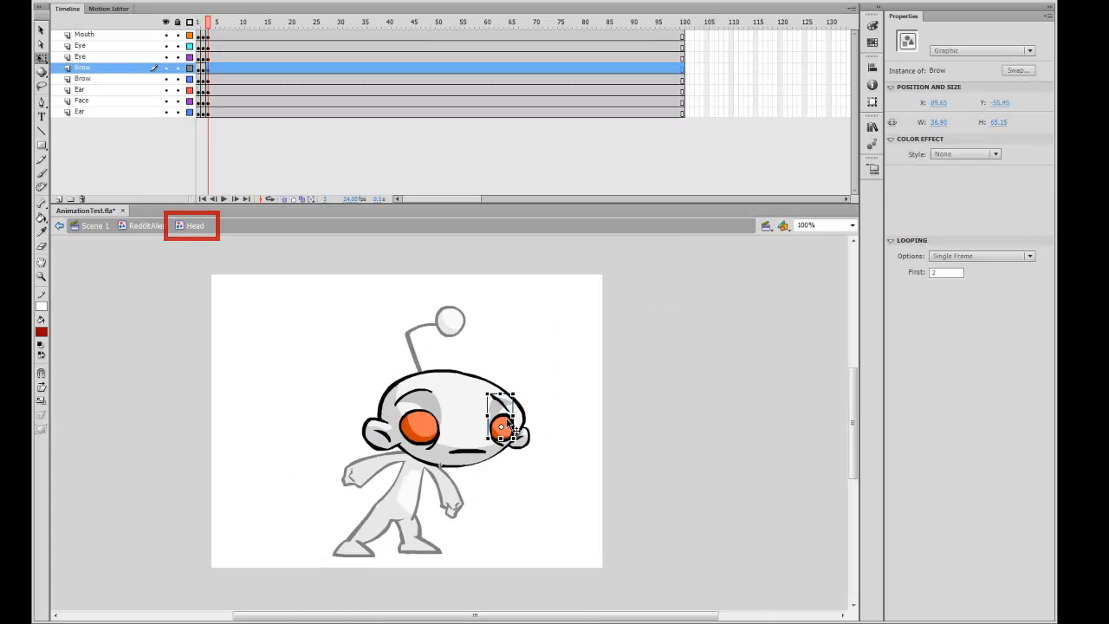
{"action": "left_click", "coordinate": [199, 70]}
{"action": "left_click", "coordinate": [543, 419]}
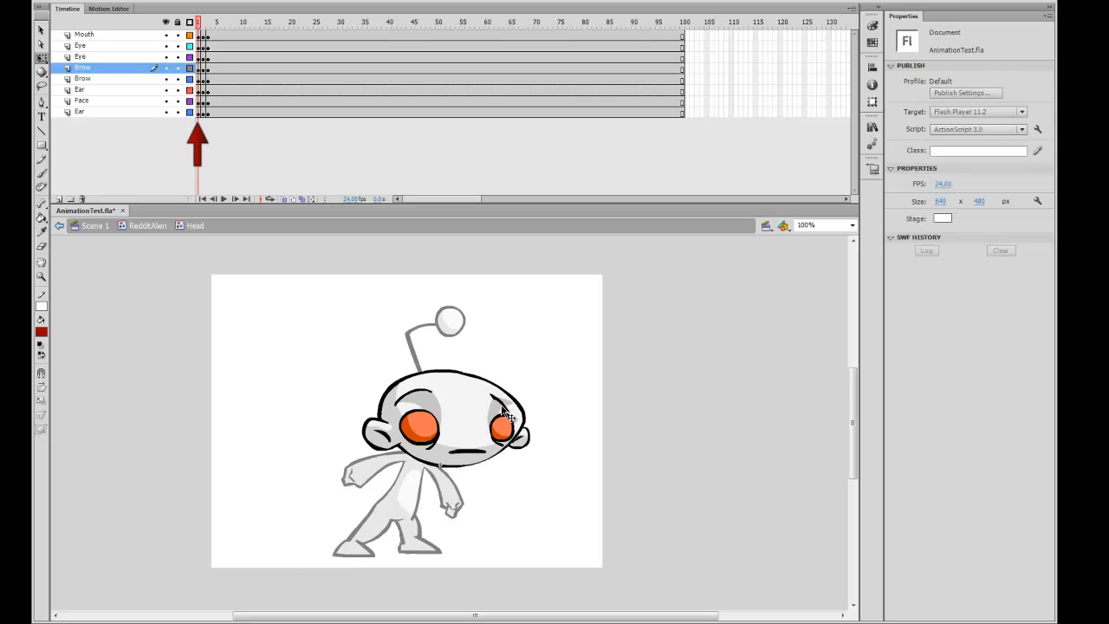
{"action": "left_click", "coordinate": [503, 412]}
{"action": "key", "text": "ctrl+="}
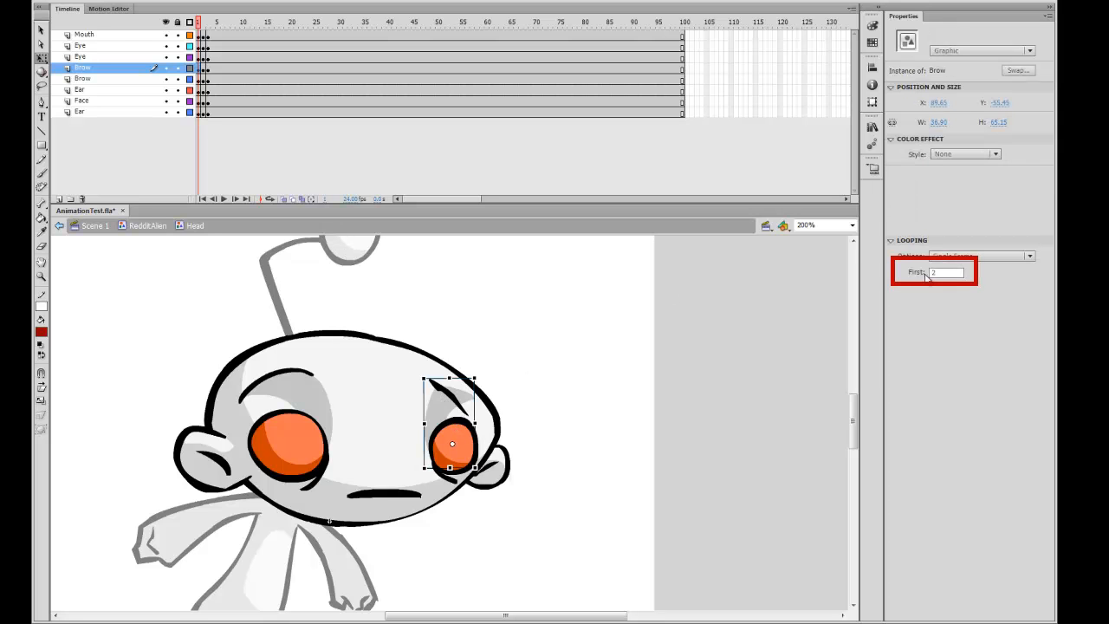
Step: Undo the reshaping of the black brow stroke on the Brow symbol's frame 2 and go back to Head frame 3
{"action": "double_click", "coordinate": [447, 406]}
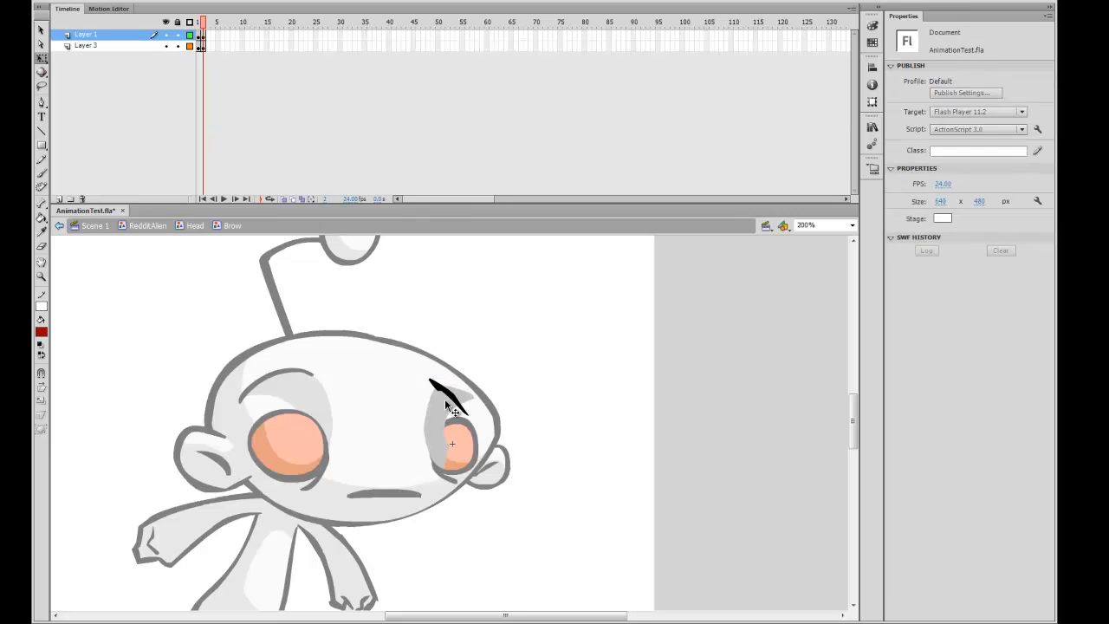
{"action": "key", "text": "ctrl+z"}
{"action": "key", "text": "ctrl+z"}
{"action": "key", "text": "ctrl+z"}
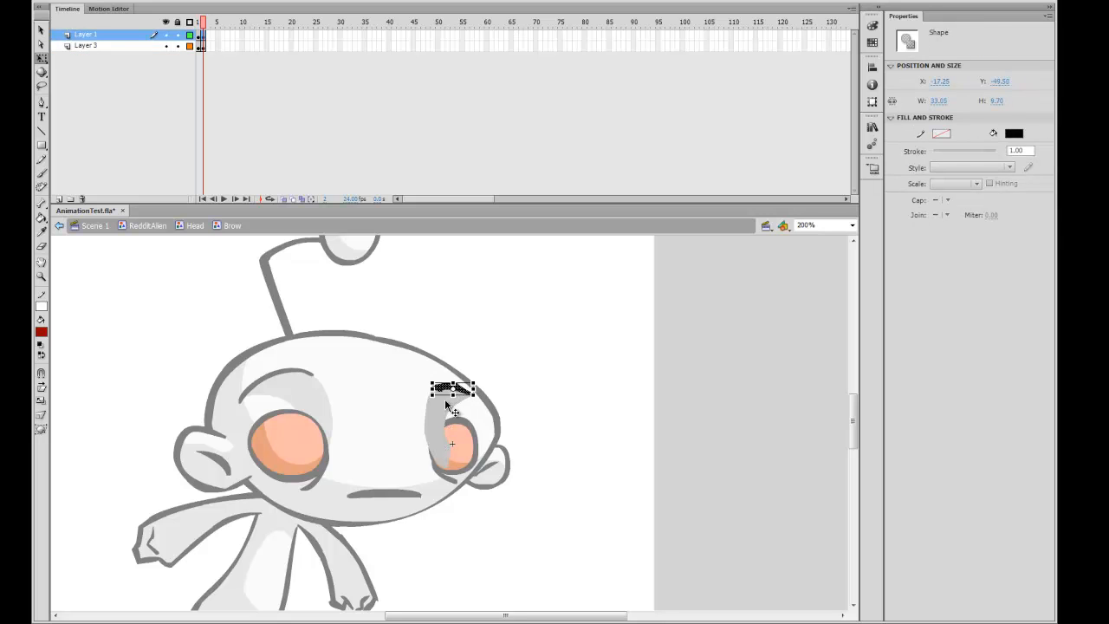
{"action": "key", "text": "ctrl+z"}
{"action": "key", "text": "ctrl+z"}
{"action": "key", "text": "ctrl+z"}
{"action": "key", "text": "ctrl+z"}
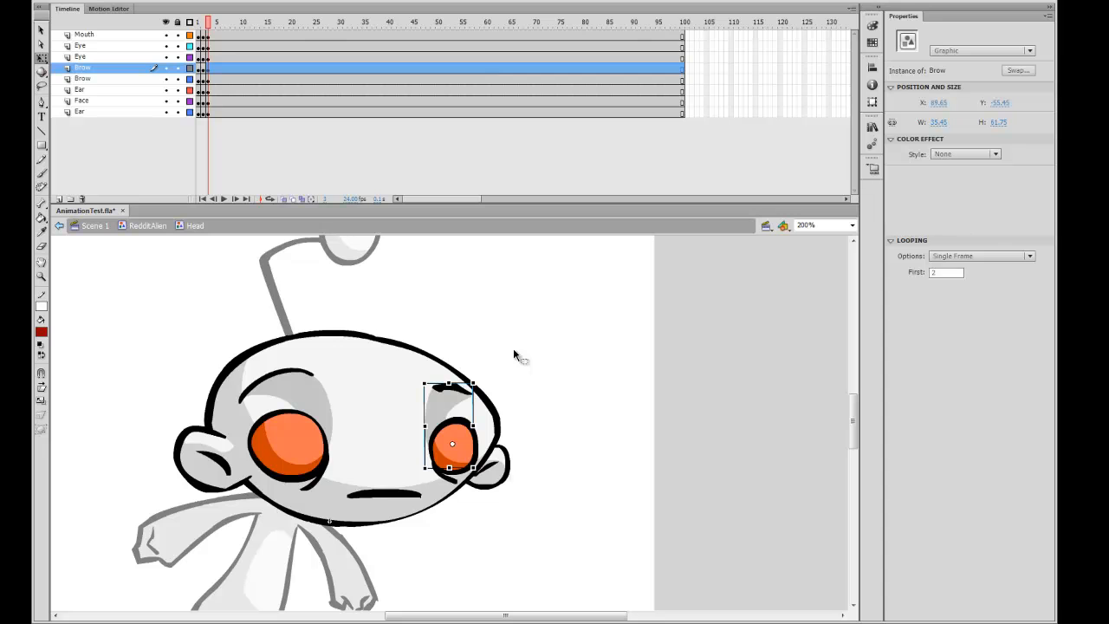
Step: Reopen the Brow symbol above the narrower eye and duplicate its frame 2 shapes as keyframes on frame 3 of both layers
{"action": "left_click", "coordinate": [488, 382]}
{"action": "left_click", "coordinate": [442, 414]}
{"action": "key", "text": "ctrl+equal"}
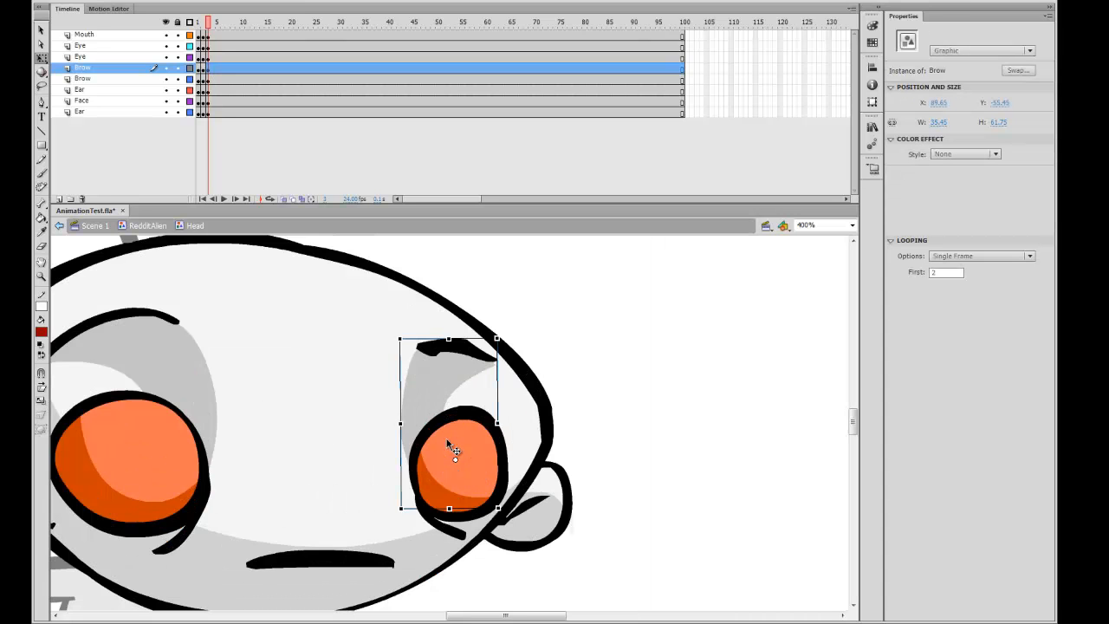
{"action": "double_click", "coordinate": [447, 376]}
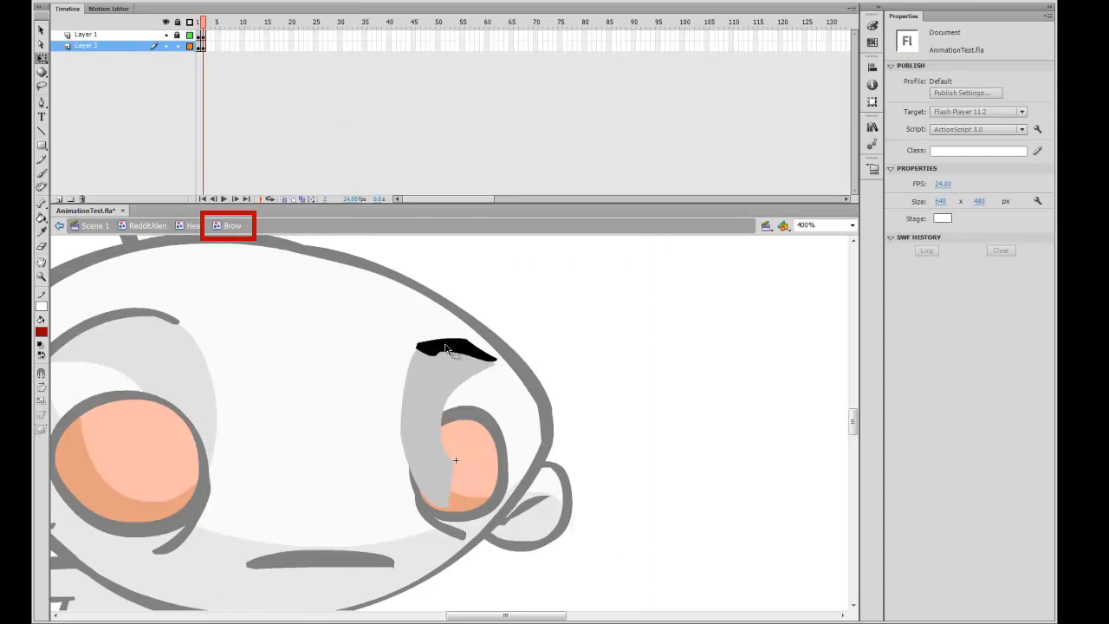
{"action": "left_click", "coordinate": [203, 46]}
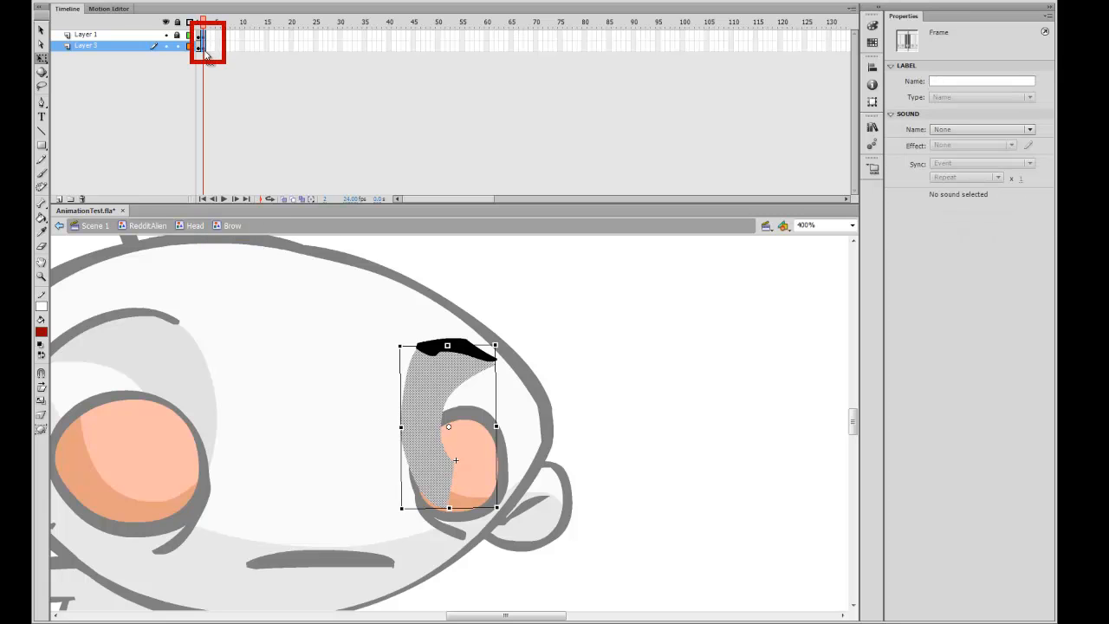
{"action": "key", "text": "F6"}
{"action": "left_click", "coordinate": [540, 326]}
{"action": "left_click", "coordinate": [456, 355]}
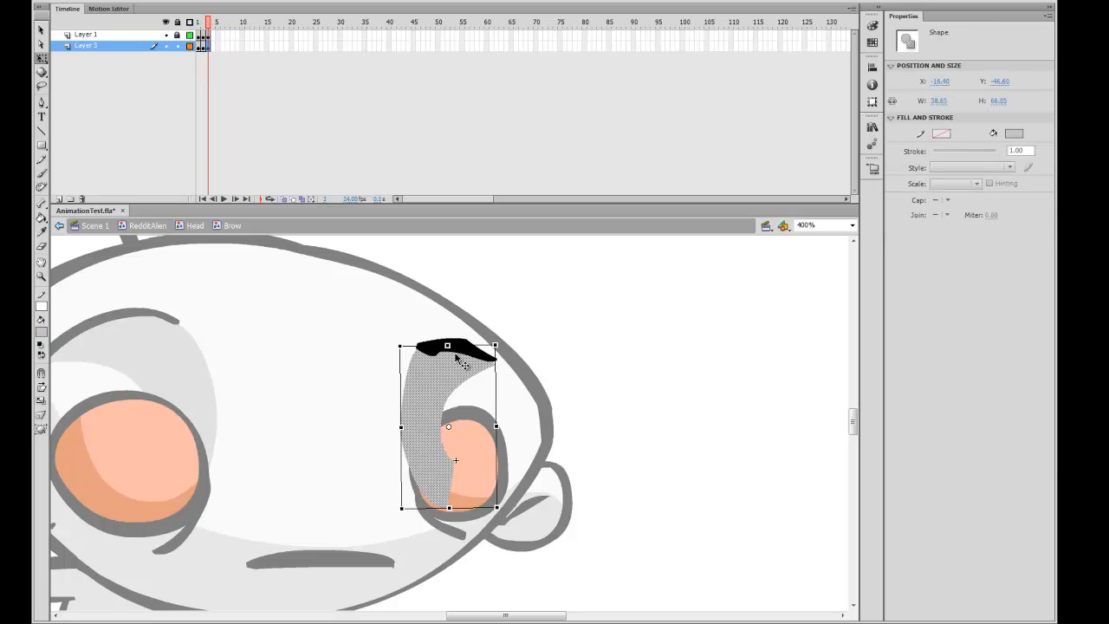
{"action": "left_click", "coordinate": [427, 245]}
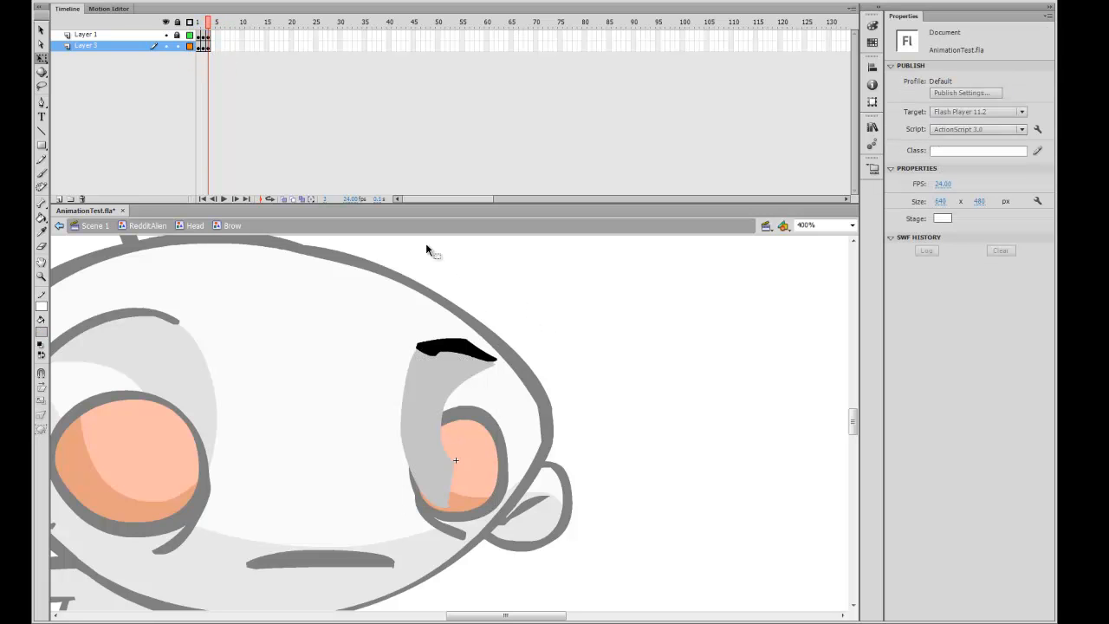
{"action": "left_click", "coordinate": [208, 48]}
Step: Rotate, stretch and lower the black brow stroke on frame 3 so it slants down toward the nose in an angry expression
{"action": "left_click", "coordinate": [535, 335]}
{"action": "left_click", "coordinate": [473, 354]}
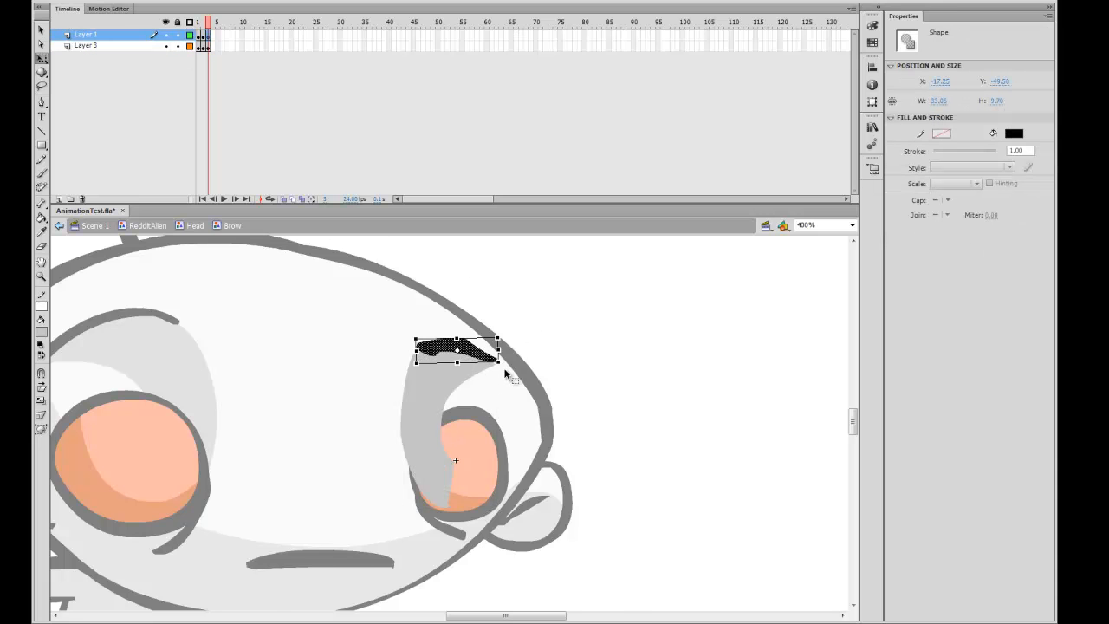
{"action": "key", "text": "ctrl+minus"}
{"action": "key", "text": "ctrl+equal"}
{"action": "left_click_drag", "start_coordinate": [528, 396], "coordinate": [681, 278]}
{"action": "left_click_drag", "start_coordinate": [632, 334], "coordinate": [596, 331]}
{"action": "left_click", "coordinate": [634, 302]}
{"action": "left_click", "coordinate": [559, 355]}
{"action": "left_click_drag", "start_coordinate": [522, 361], "coordinate": [549, 390]}
{"action": "left_click_drag", "start_coordinate": [573, 324], "coordinate": [619, 339]}
{"action": "left_click", "coordinate": [555, 354]}
{"action": "left_click_drag", "start_coordinate": [512, 354], "coordinate": [507, 359]}
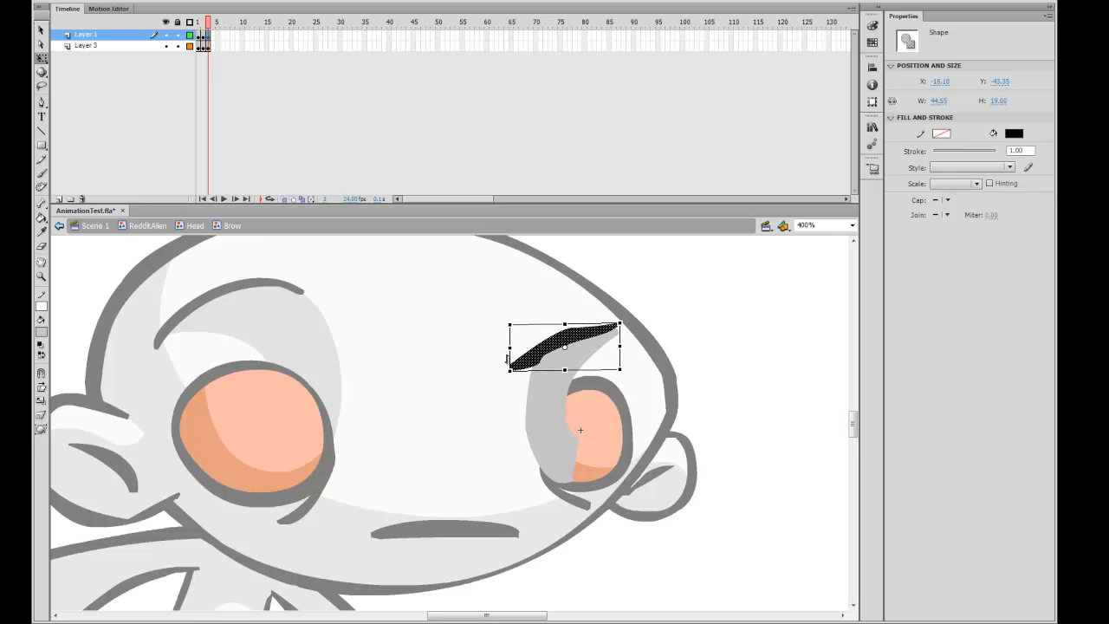
{"action": "left_click", "coordinate": [659, 310]}
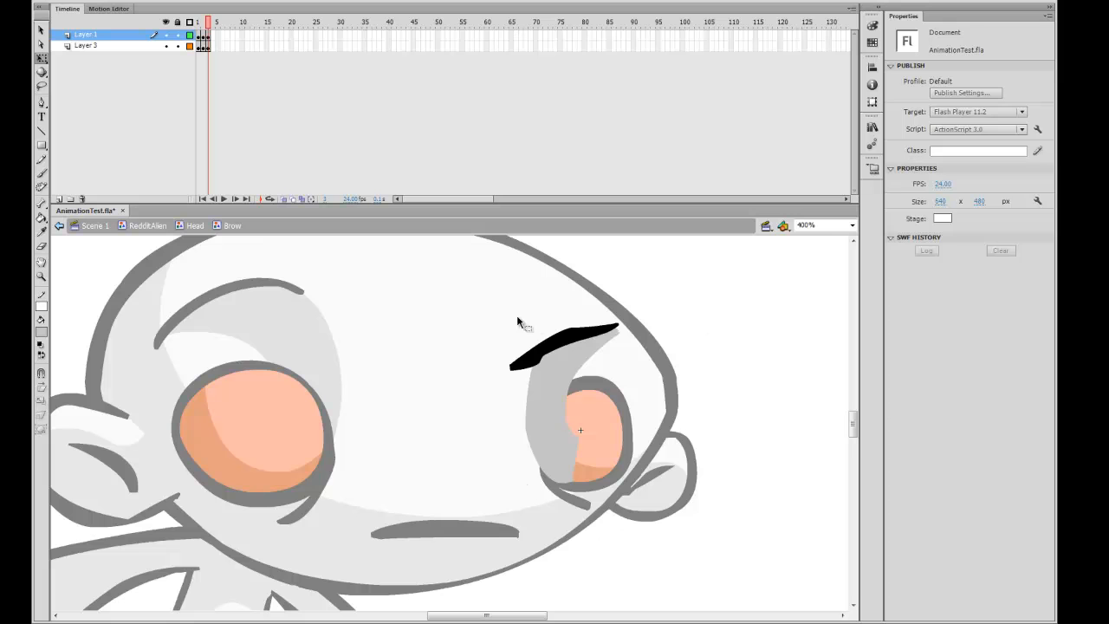
Step: Paint short black frown creases with the Brush tool beside the brow's inner end on frame 3
{"action": "key", "text": "b"}
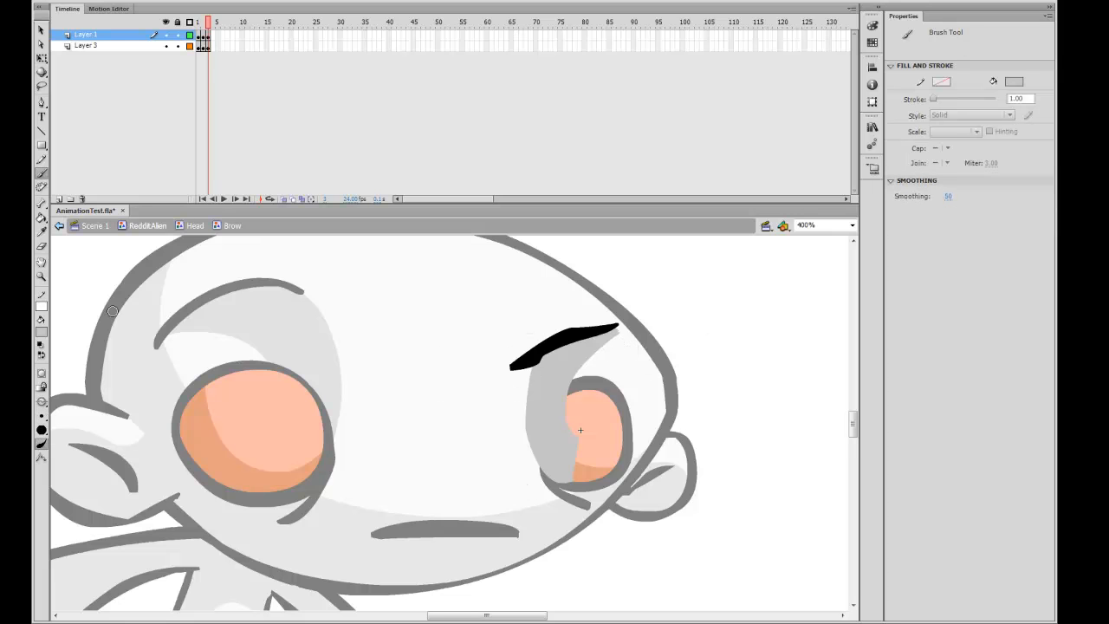
{"action": "left_click", "coordinate": [40, 332]}
{"action": "left_click", "coordinate": [44, 364]}
{"action": "left_click_drag", "start_coordinate": [509, 386], "coordinate": [504, 349]}
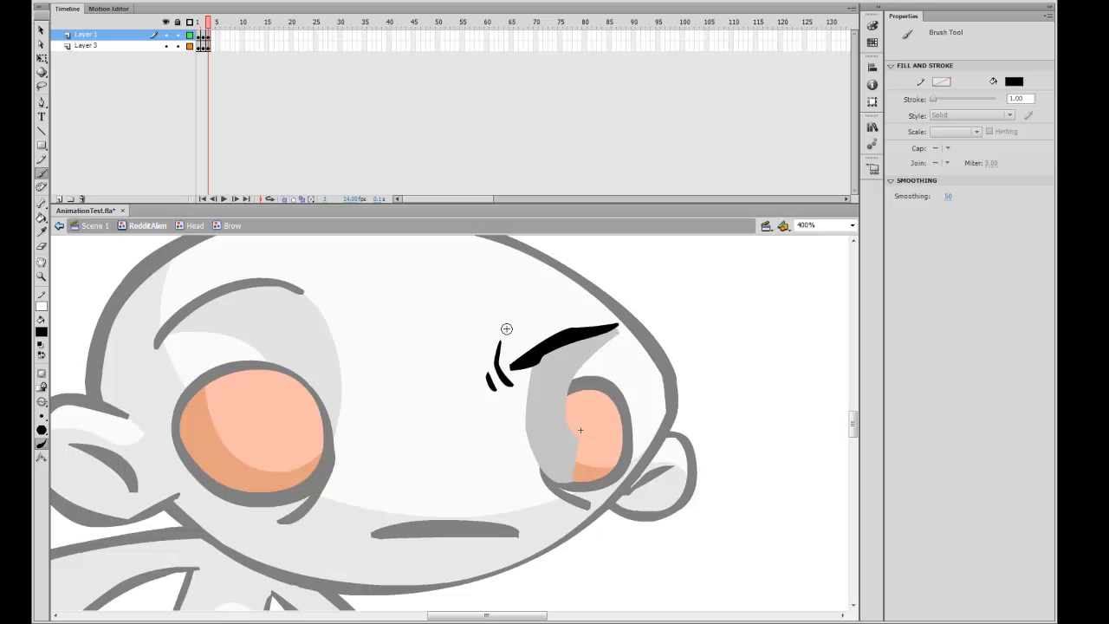
Step: Return to the Head symbol and set the narrower eye's Brow instance to show single frame 3
{"action": "key", "text": "v"}
{"action": "double_click", "coordinate": [659, 390]}
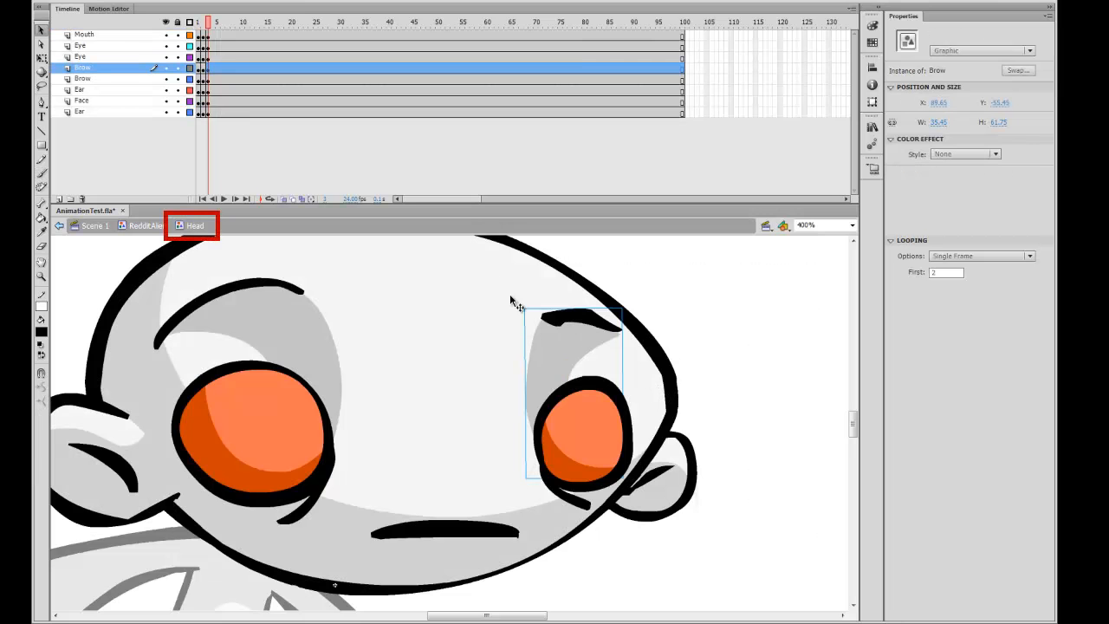
{"action": "left_click", "coordinate": [935, 271]}
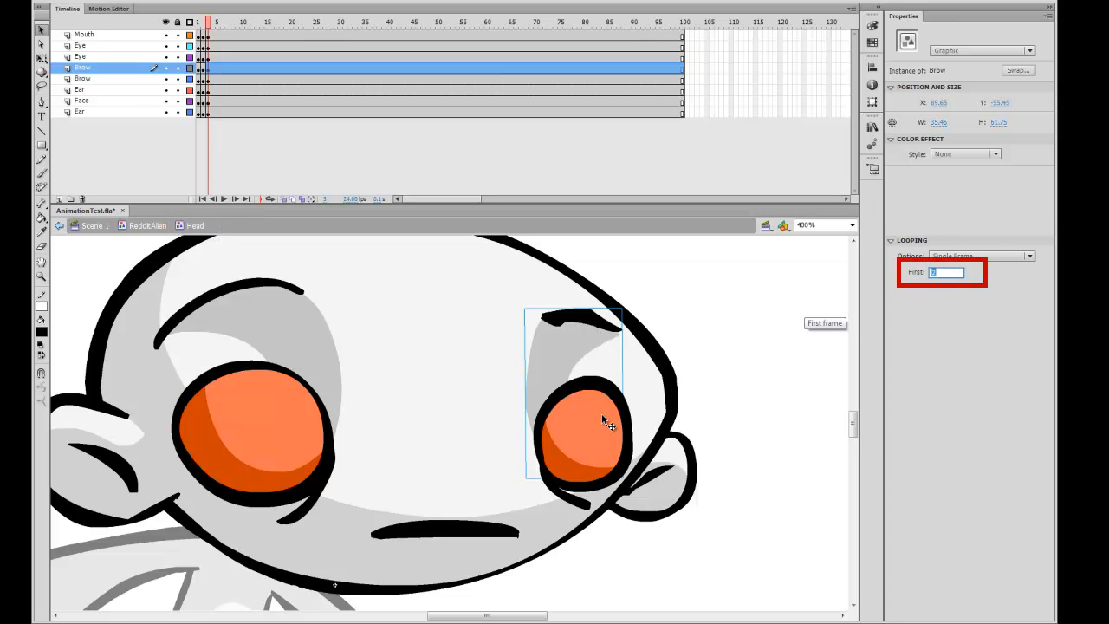
{"action": "type", "text": "3"}
{"action": "key", "text": "Return"}
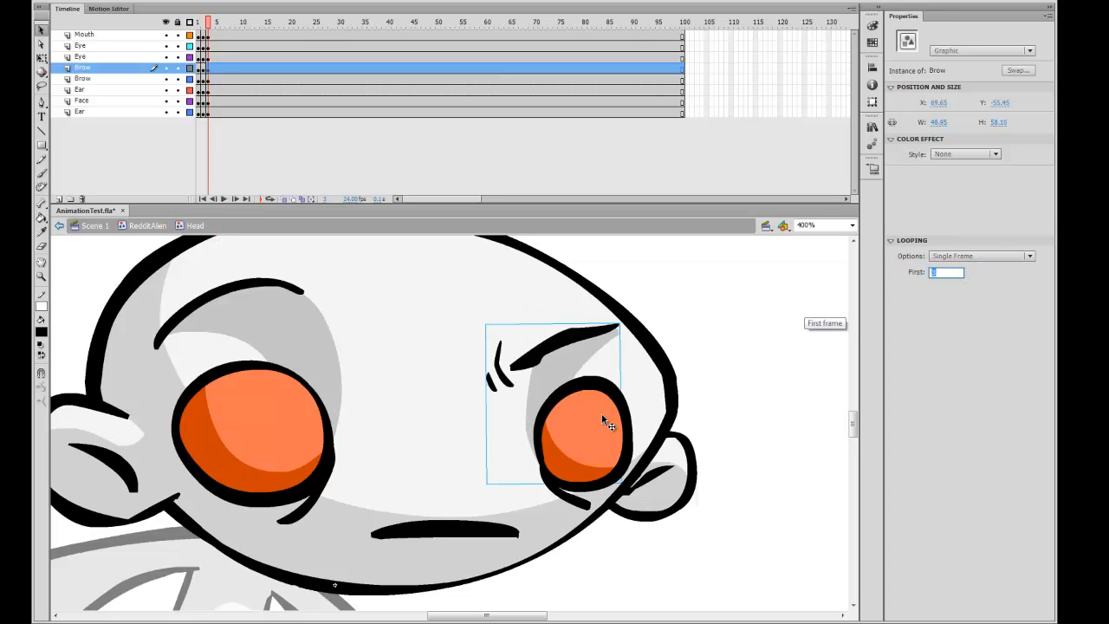
{"action": "left_click", "coordinate": [740, 363]}
{"action": "key", "text": "ctrl+minus"}
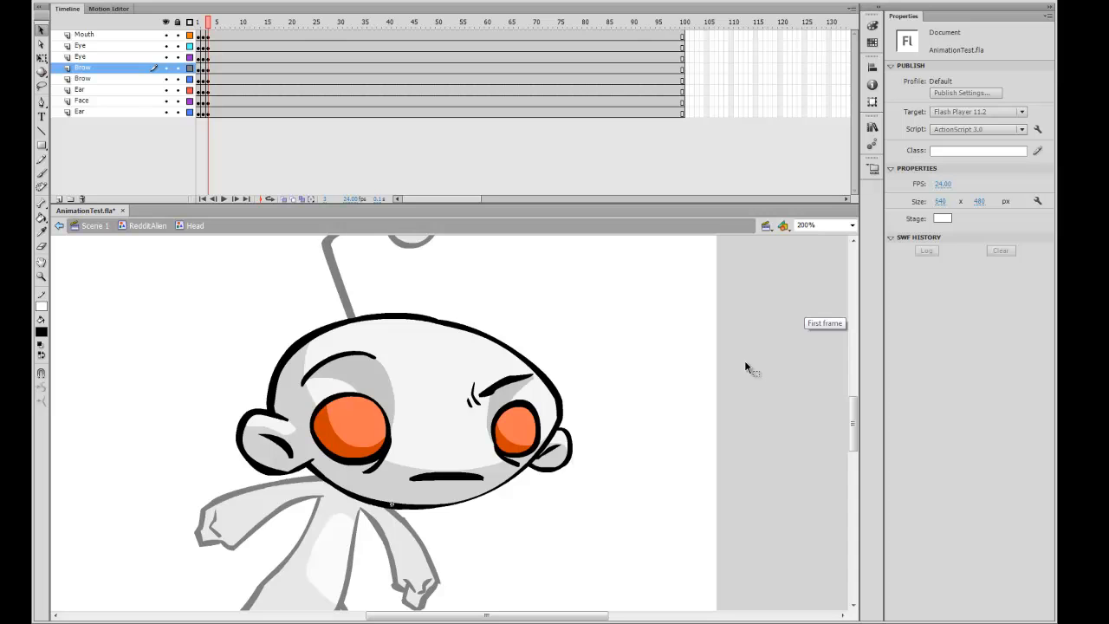
Step: Set the Brow instance above the larger eye to show single frame 3
{"action": "left_click_drag", "start_coordinate": [610, 484], "coordinate": [701, 485]}
{"action": "left_click", "coordinate": [452, 384]}
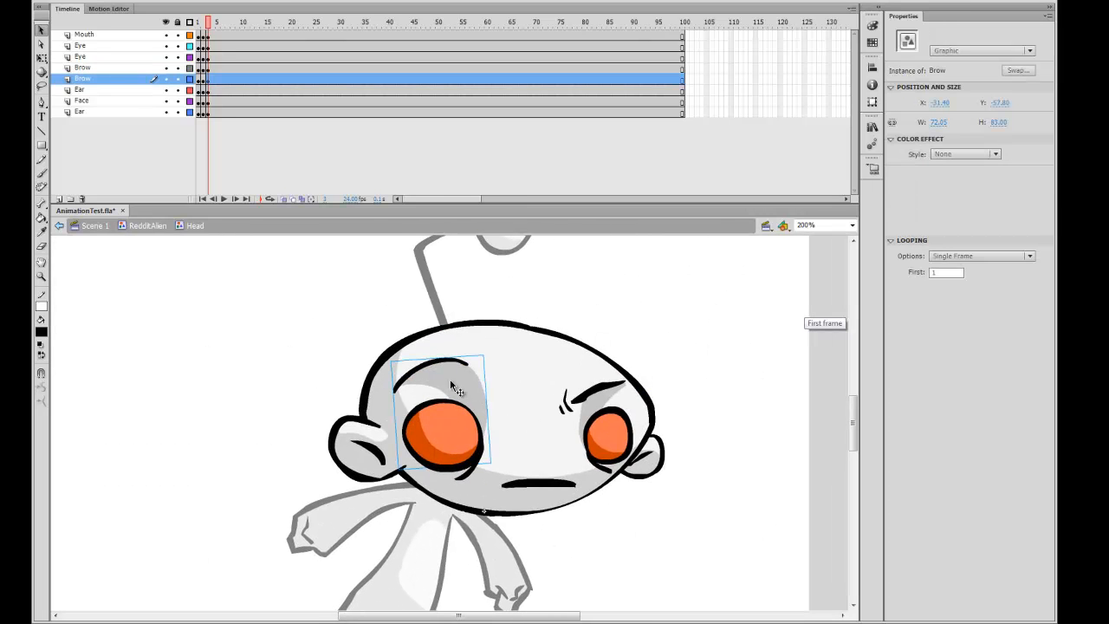
{"action": "left_click_drag", "start_coordinate": [942, 272], "coordinate": [910, 286]}
{"action": "type", "text": "3"}
{"action": "key", "text": "Return"}
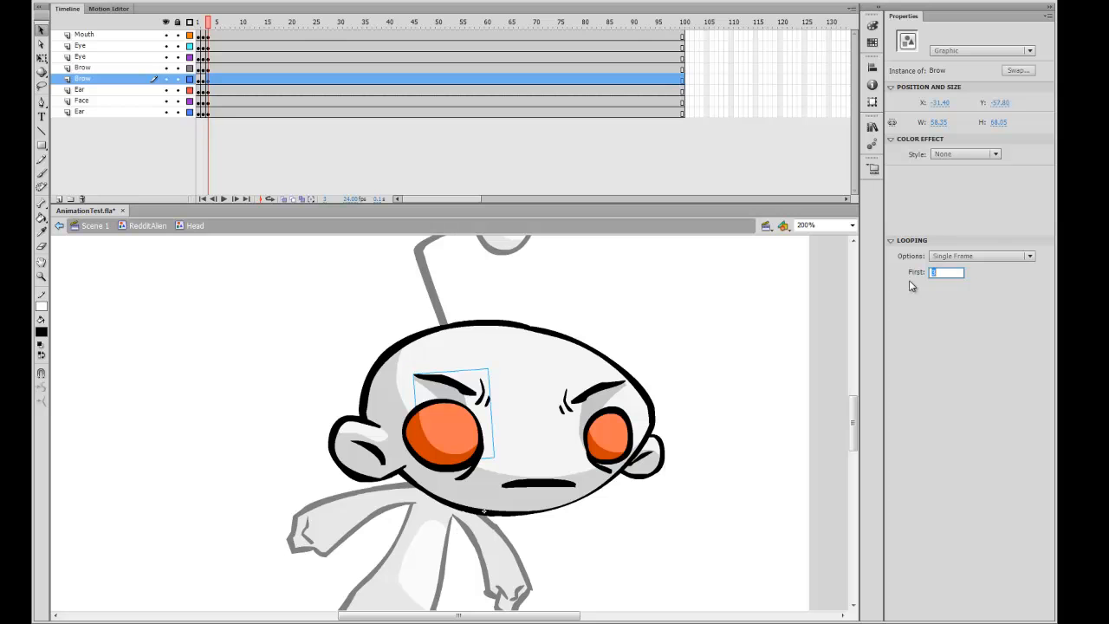
Step: Widen the larger eye's brow toward the nose, then rotate and nudge it so its inner end dips lower
{"action": "left_click", "coordinate": [482, 416]}
{"action": "key", "text": "q"}
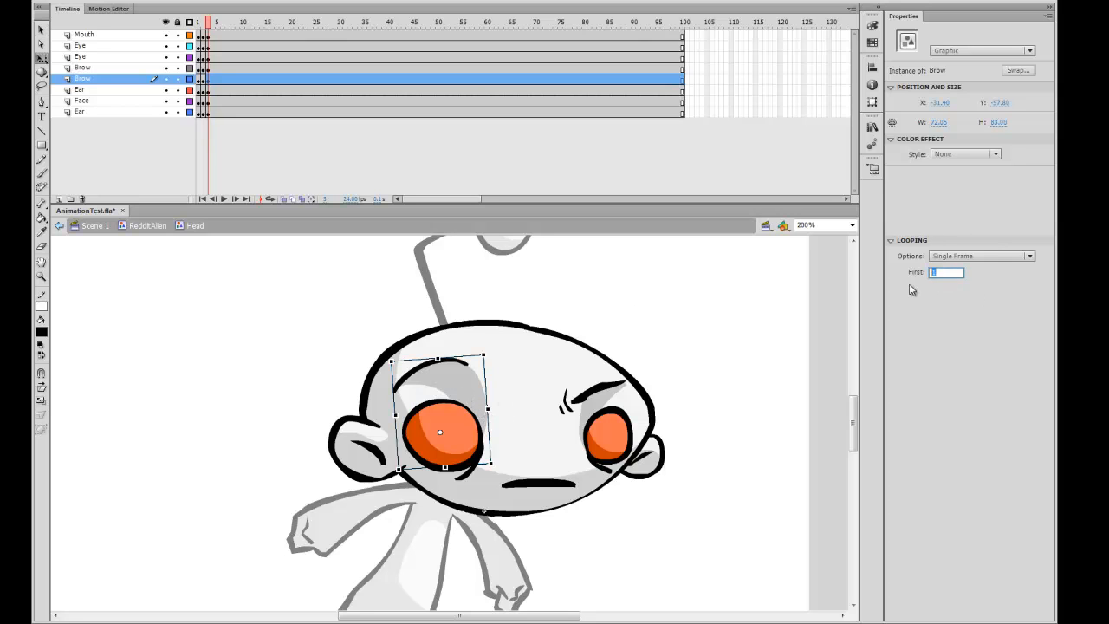
{"action": "key", "text": "ctrl+z"}
{"action": "left_click_drag", "start_coordinate": [491, 422], "coordinate": [510, 419]}
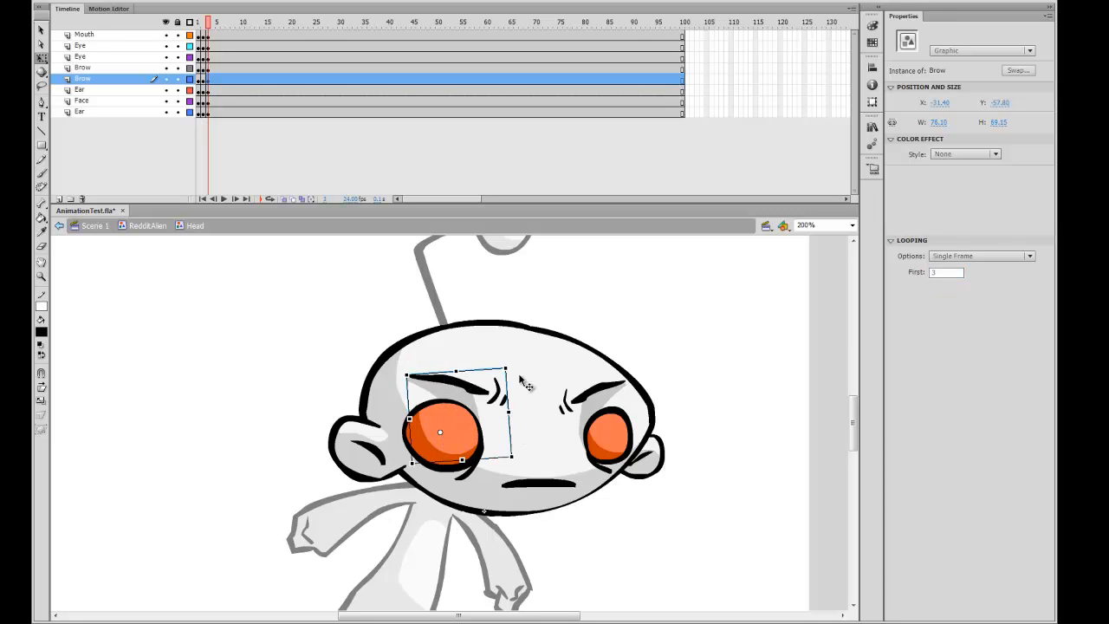
{"action": "left_click_drag", "start_coordinate": [511, 426], "coordinate": [507, 416]}
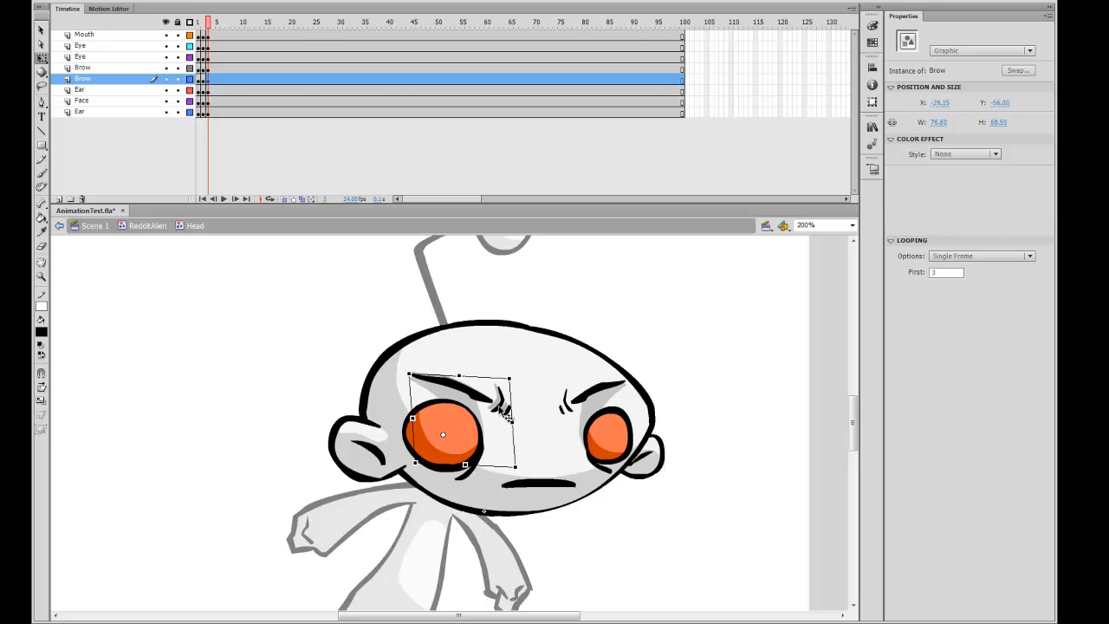
{"action": "left_click", "coordinate": [664, 376]}
{"action": "scroll", "coordinate": [669, 312], "scroll_direction": "down", "scroll_amount": 3}
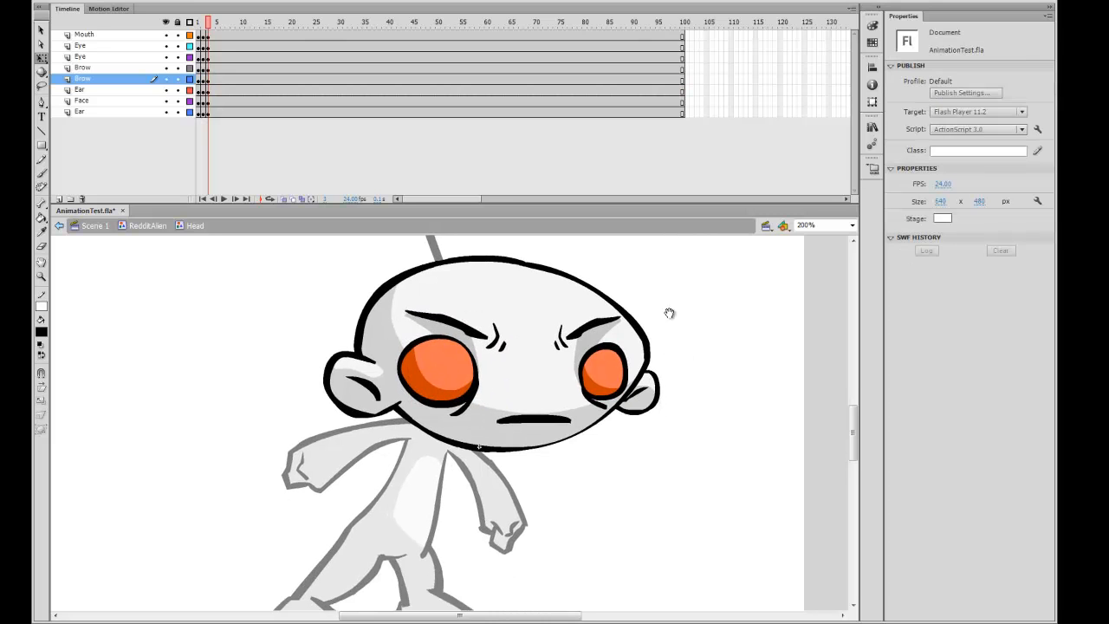
{"action": "left_click", "coordinate": [582, 351]}
{"action": "left_click", "coordinate": [467, 331]}
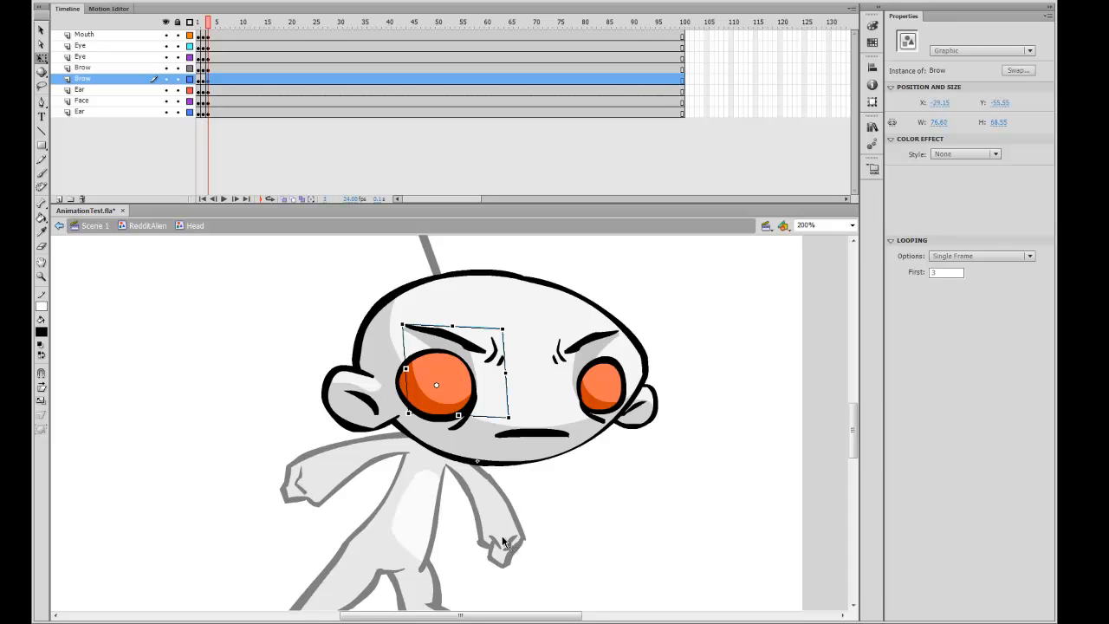
Step: Raise both ears slightly against the face on Head frame 3
{"action": "left_click", "coordinate": [682, 358]}
{"action": "left_click_drag", "start_coordinate": [654, 382], "coordinate": [671, 437]}
{"action": "left_click_drag", "start_coordinate": [367, 472], "coordinate": [359, 461]}
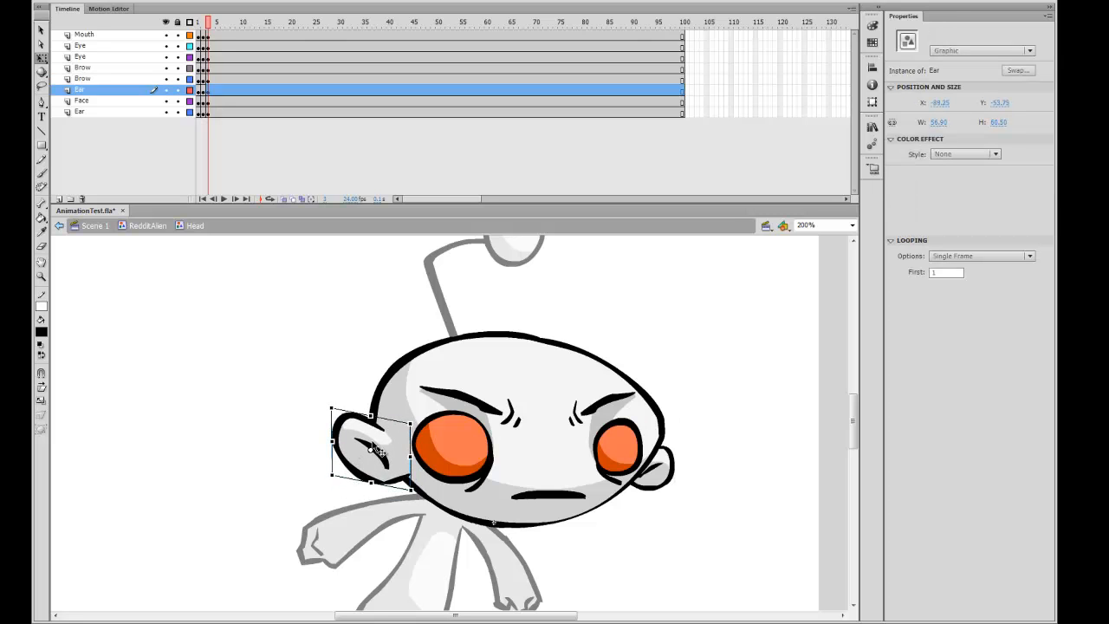
{"action": "left_click", "coordinate": [673, 468]}
{"action": "left_click_drag", "start_coordinate": [670, 474], "coordinate": [673, 469]}
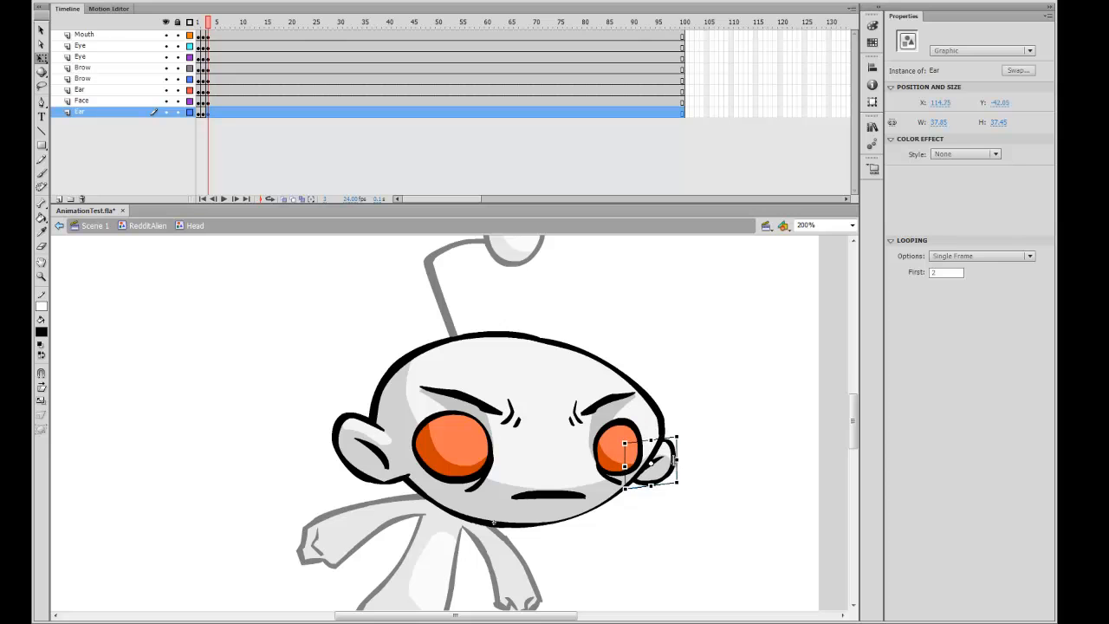
Step: Rotate the Mouth instance on Head frame 3 so it slants upward toward the narrower eye
{"action": "left_click", "coordinate": [692, 429]}
{"action": "left_click_drag", "start_coordinate": [661, 390], "coordinate": [669, 310]}
{"action": "left_click_drag", "start_coordinate": [671, 240], "coordinate": [664, 283]}
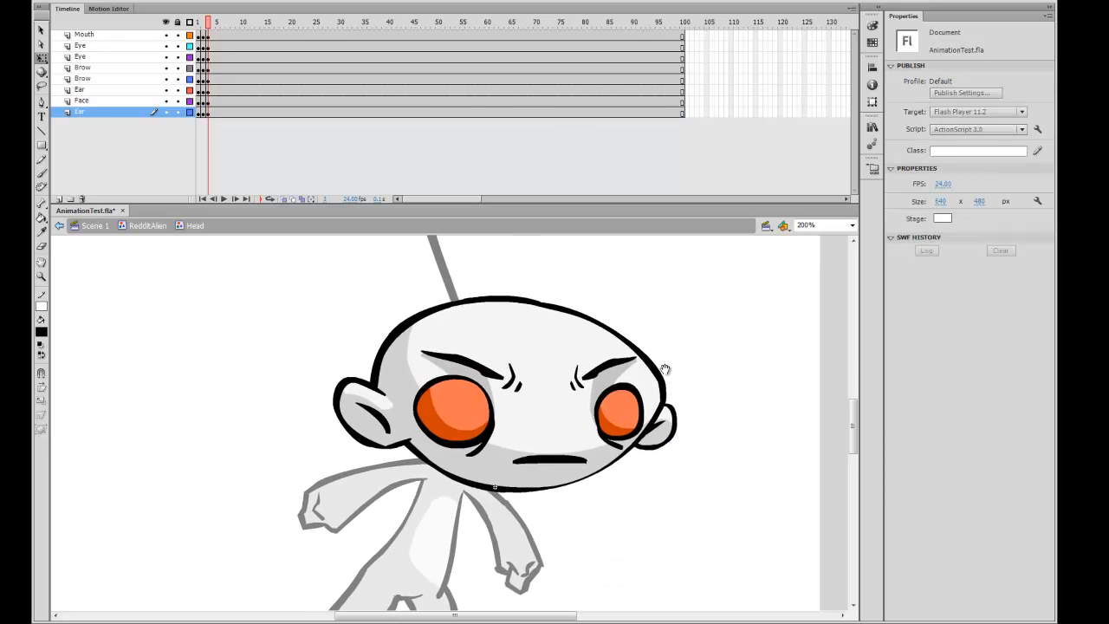
{"action": "left_click", "coordinate": [552, 461]}
{"action": "key", "text": "ctrl+="}
{"action": "left_click_drag", "start_coordinate": [564, 434], "coordinate": [579, 493]}
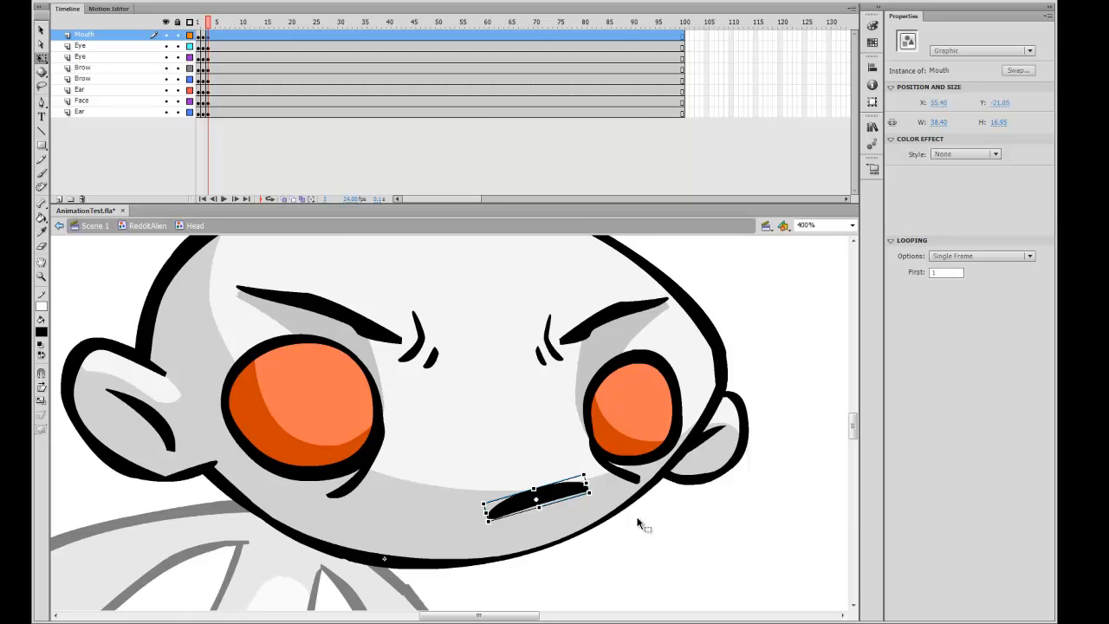
{"action": "key", "text": "ctrl+1"}
{"action": "left_click", "coordinate": [545, 493]}
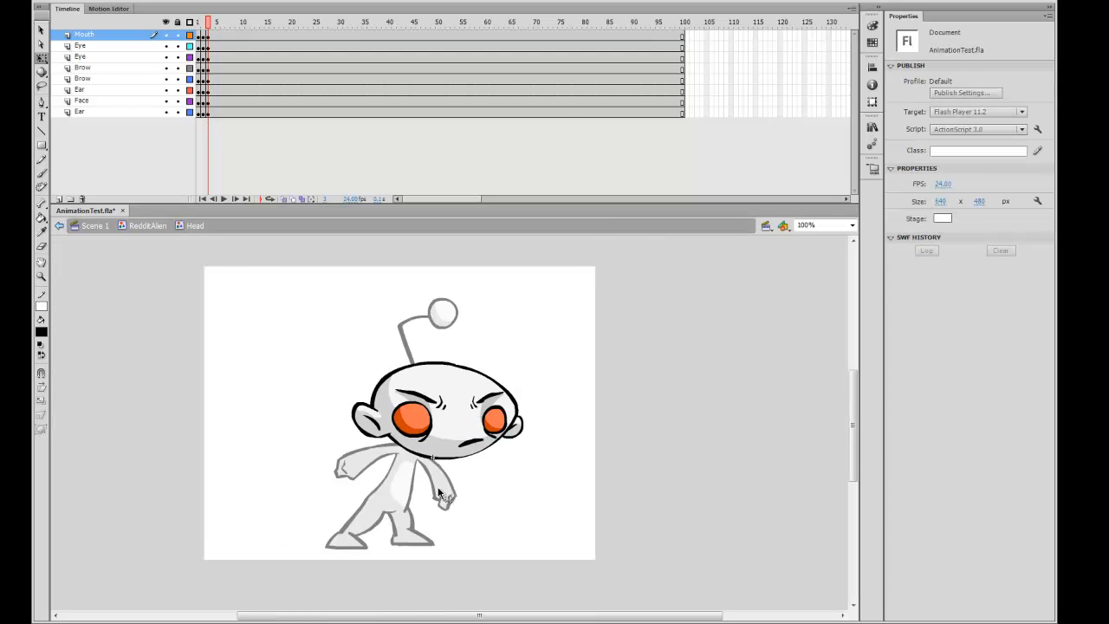
Step: Return to the RedditAlien symbol and set the Head instance to show single frame 3, trying frame 2 first
{"action": "key", "text": "ctrl+="}
{"action": "key", "text": "ctrl+="}
{"action": "key", "text": "ctrl+-"}
{"action": "key", "text": "ctrl+-"}
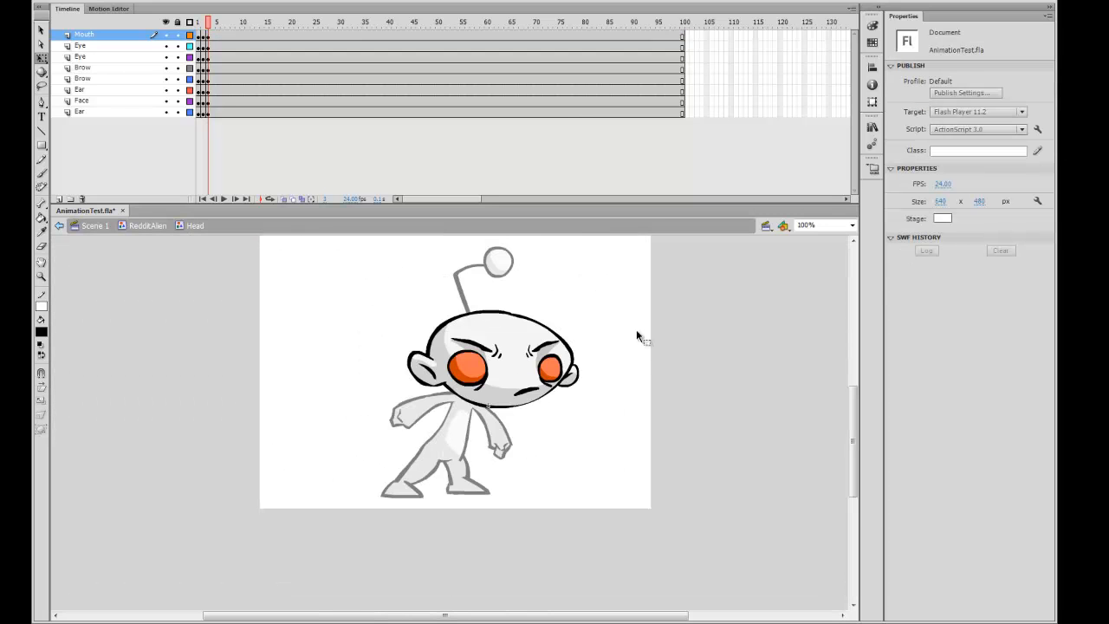
{"action": "double_click", "coordinate": [592, 443]}
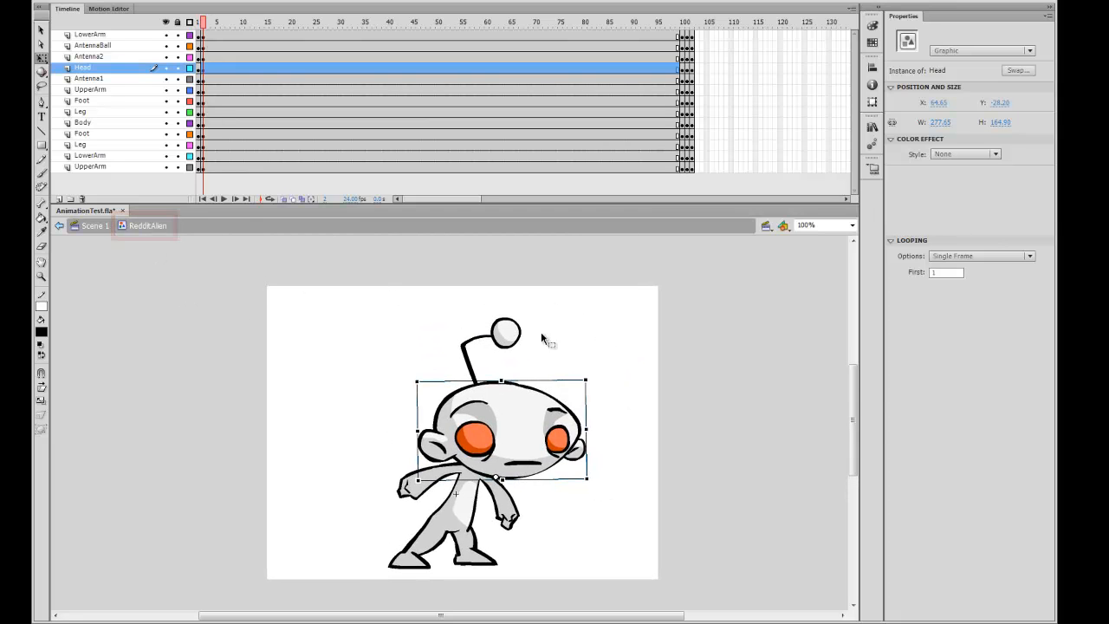
{"action": "left_click_drag", "start_coordinate": [586, 390], "coordinate": [590, 368]}
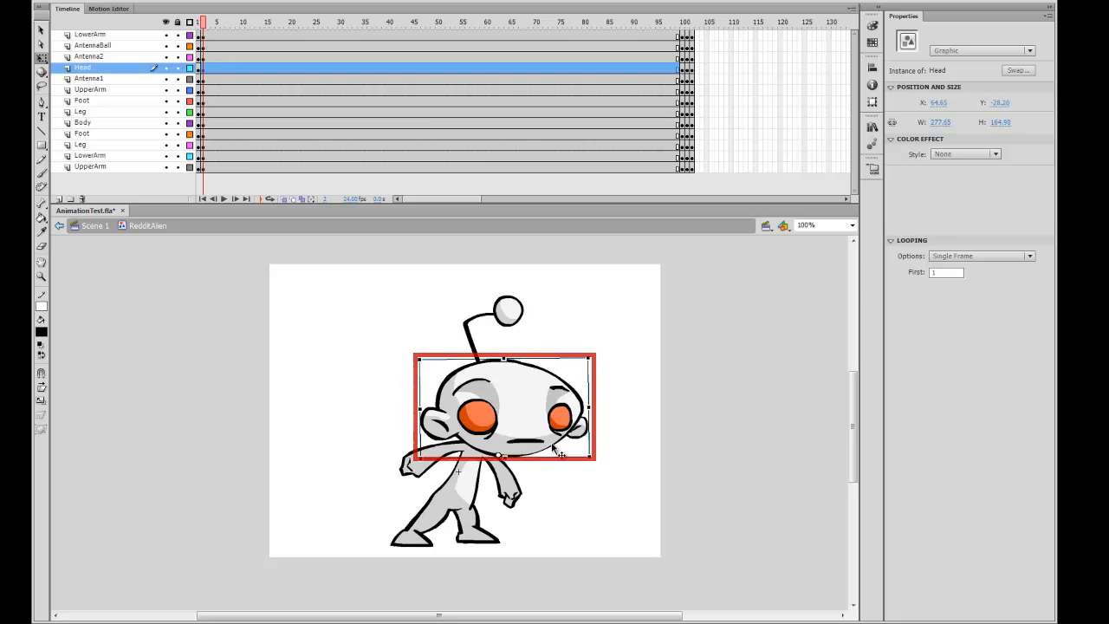
{"action": "left_click_drag", "start_coordinate": [941, 278], "coordinate": [858, 289]}
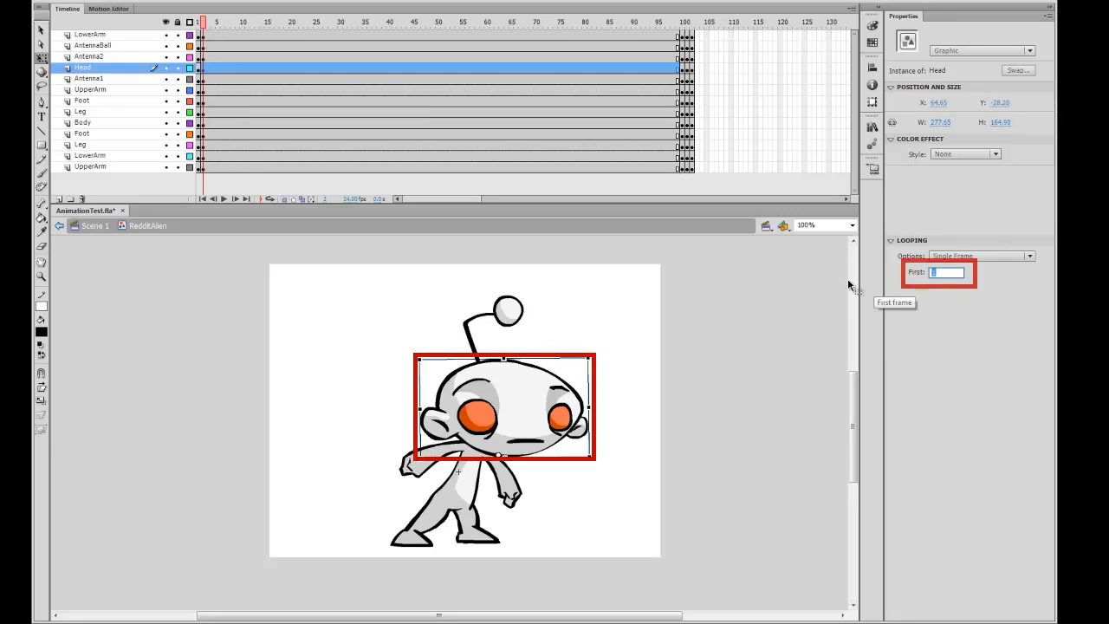
{"action": "type", "text": "2"}
{"action": "key", "text": "Return"}
{"action": "type", "text": "3"}
{"action": "key", "text": "Return"}
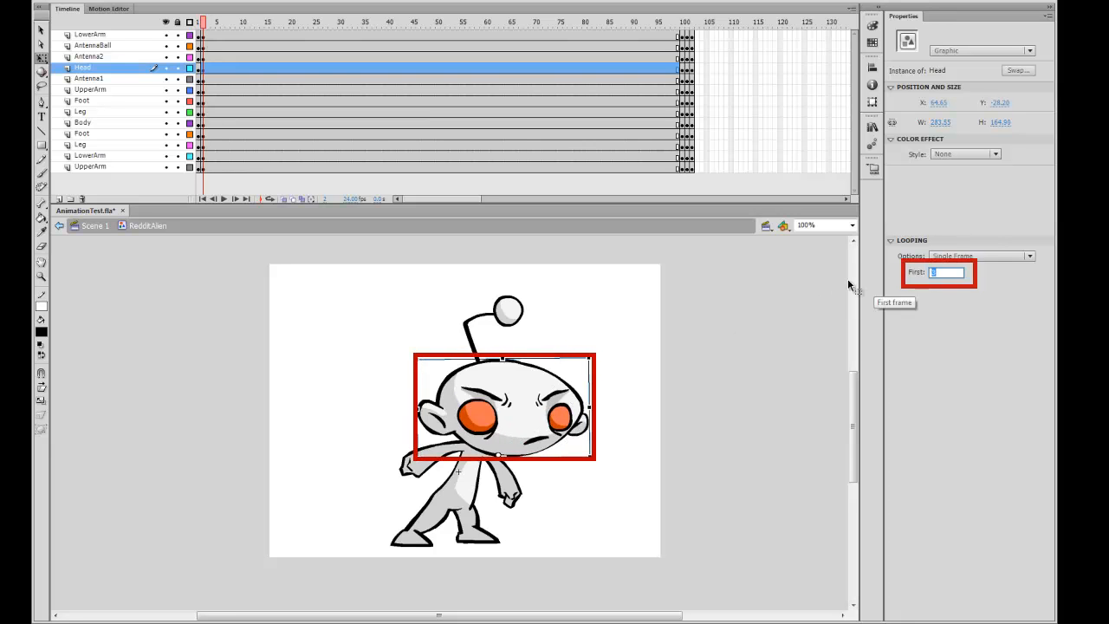
{"action": "left_click", "coordinate": [672, 469]}
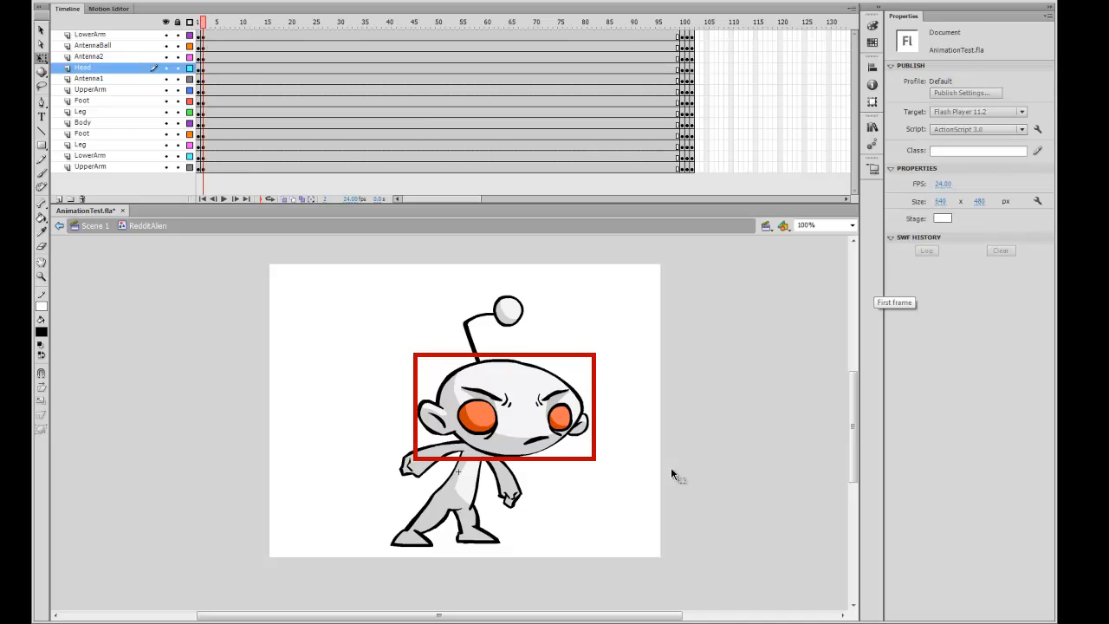
Step: Move the antenna ball slightly up and away from the stalk, and tilt the Antenna2 segment upward to meet it
{"action": "left_click", "coordinate": [518, 321]}
{"action": "left_click_drag", "start_coordinate": [530, 326], "coordinate": [512, 309]}
{"action": "left_click", "coordinate": [499, 316]}
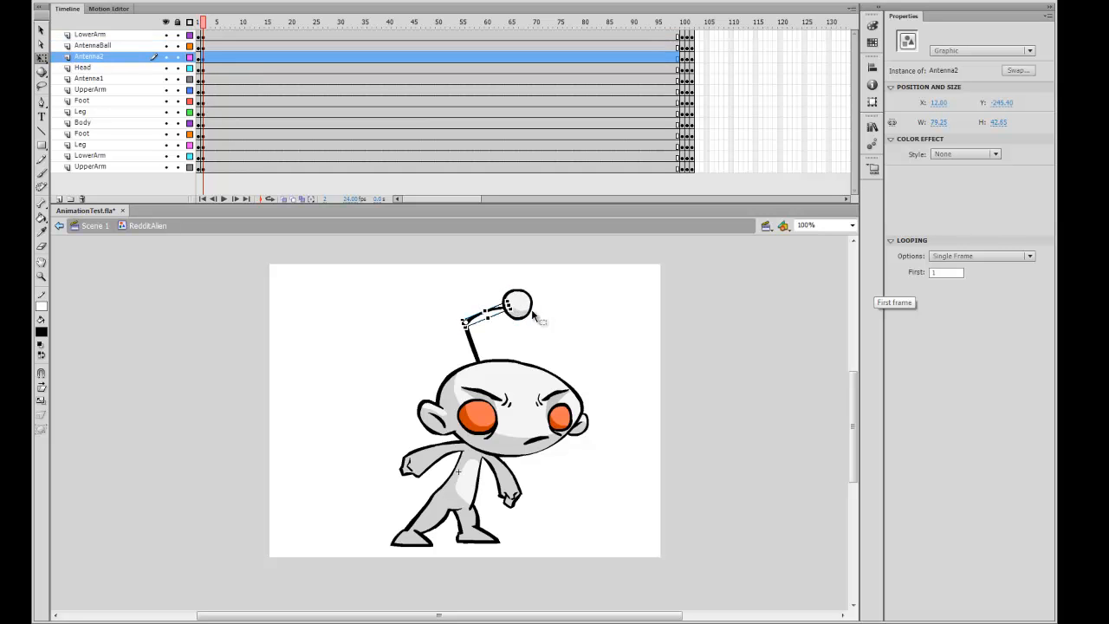
Step: Shift the head and antenna slightly forward in frame 2, flipping between frames 1 and 2 to compare the poses
{"action": "left_click", "coordinate": [561, 321]}
{"action": "key", "text": "Return"}
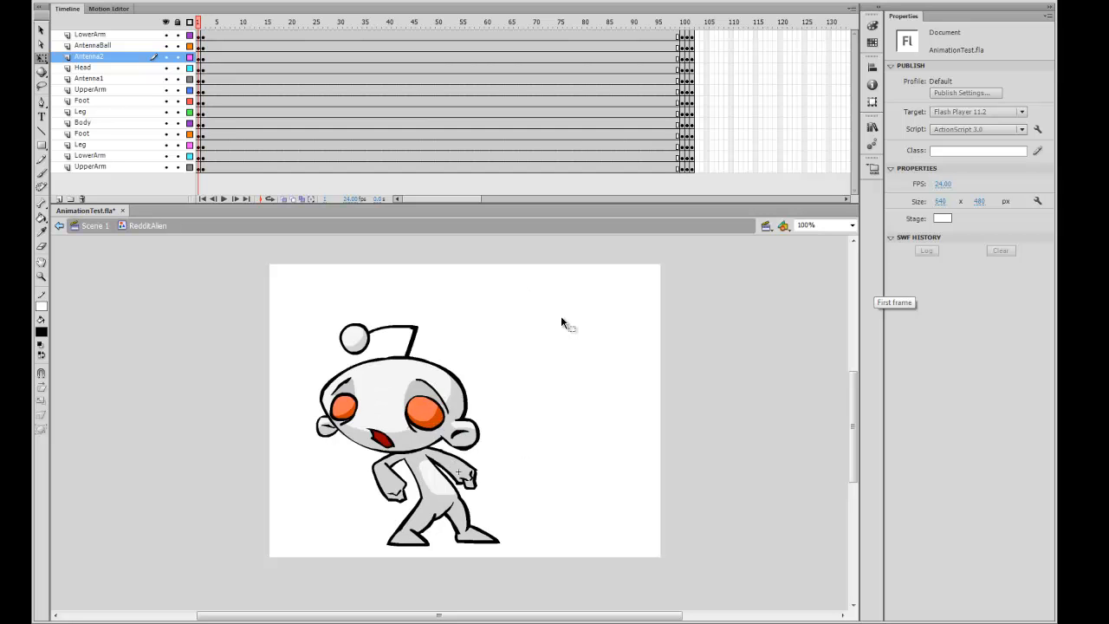
{"action": "left_click_drag", "start_coordinate": [407, 305], "coordinate": [576, 433]}
{"action": "key", "text": "."}
{"action": "key", "text": "."}
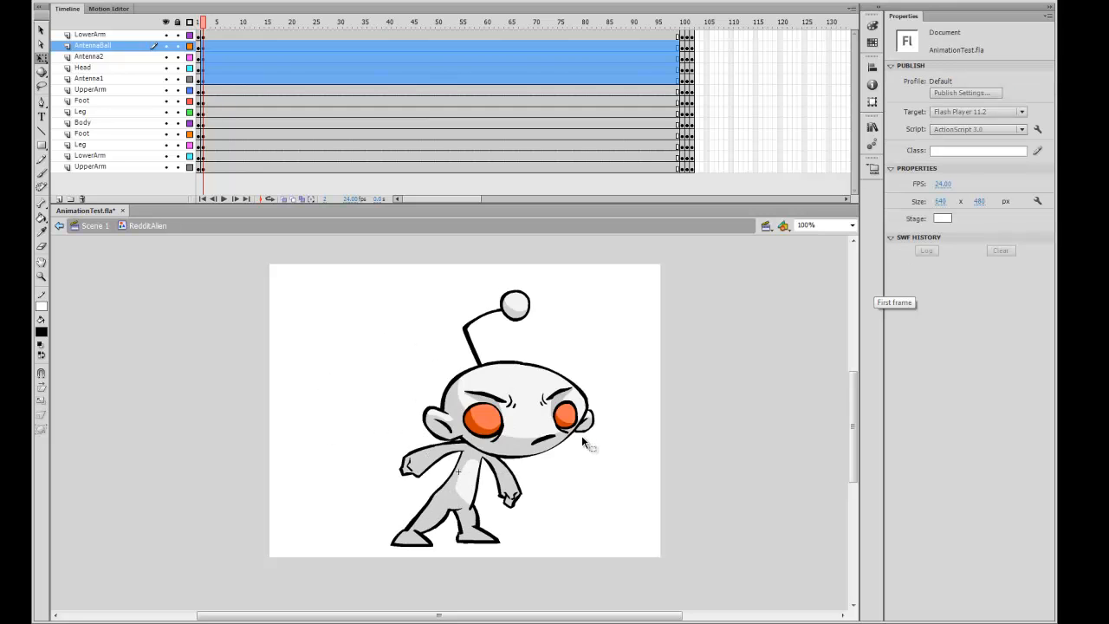
{"action": "key", "text": "."}
{"action": "key", "text": "."}
{"action": "key", "text": "."}
{"action": "key", "text": "."}
Step: Tilt the body slightly forward in frame 2
{"action": "left_click_drag", "start_coordinate": [383, 324], "coordinate": [619, 550]}
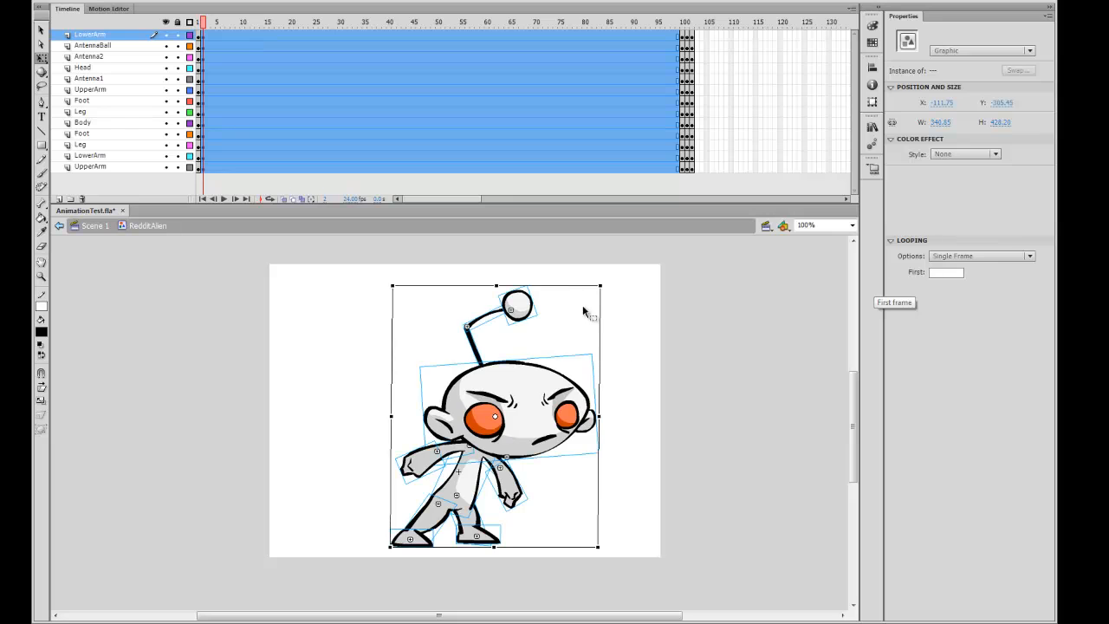
{"action": "left_click", "coordinate": [618, 357]}
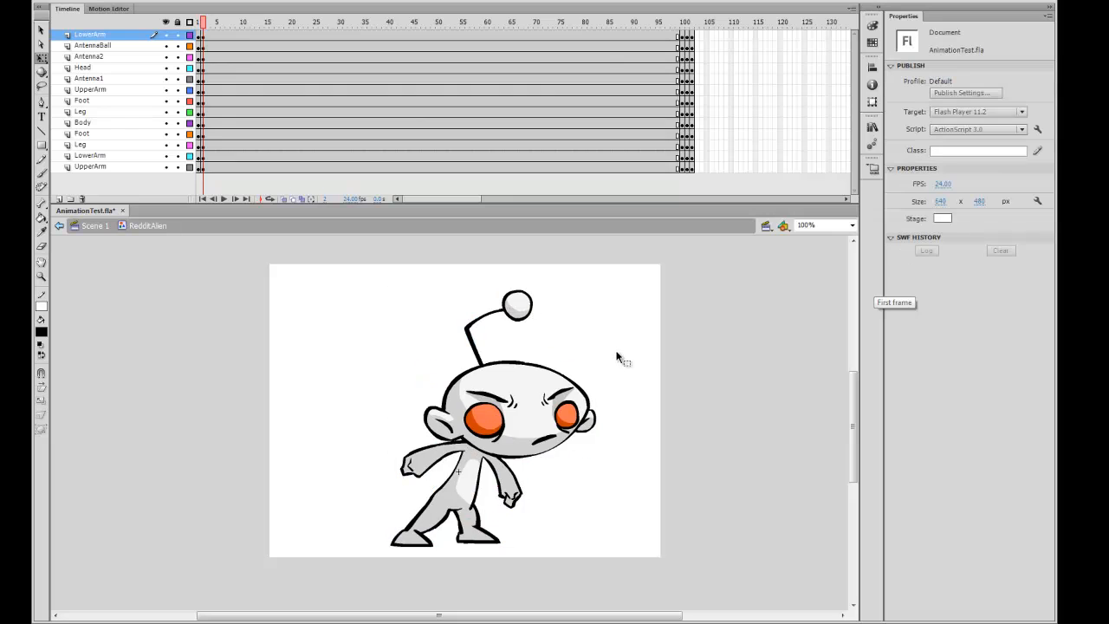
{"action": "left_click", "coordinate": [482, 495]}
{"action": "left_click_drag", "start_coordinate": [514, 444], "coordinate": [508, 451]}
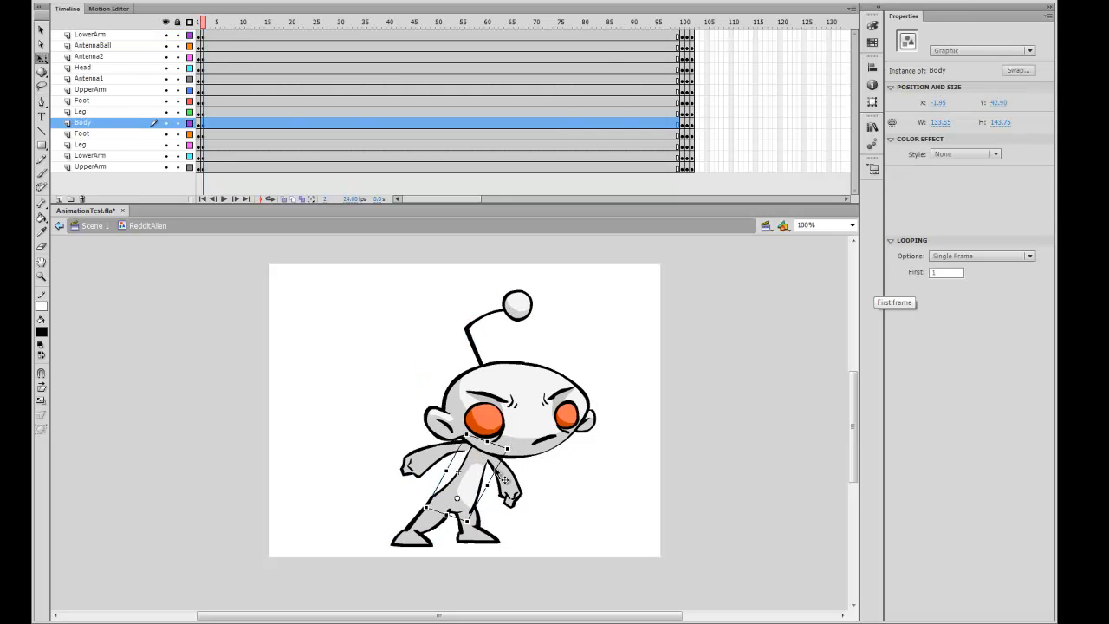
Step: Move the head, antenna and both arms forward in frame 2 to follow the tilted body
{"action": "left_click_drag", "start_coordinate": [398, 317], "coordinate": [557, 488]}
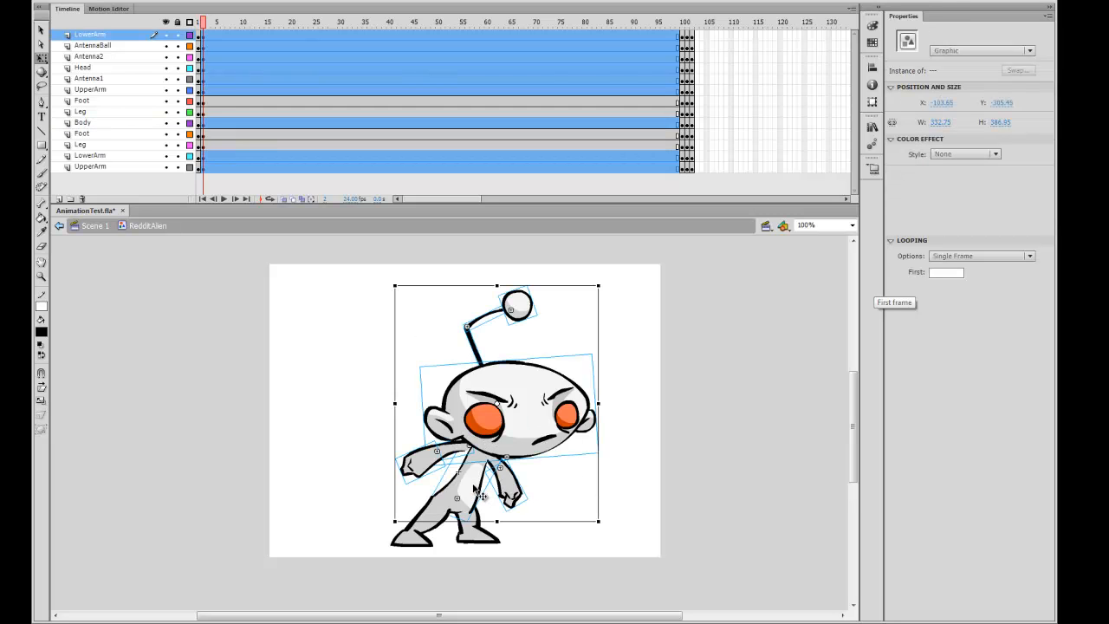
{"action": "left_click", "coordinate": [478, 490], "text": "shift"}
{"action": "left_click_drag", "start_coordinate": [513, 488], "coordinate": [489, 546]}
{"action": "left_click", "coordinate": [584, 478]}
{"action": "left_click", "coordinate": [478, 521]}
{"action": "left_click", "coordinate": [599, 437]}
{"action": "key", "text": "."}
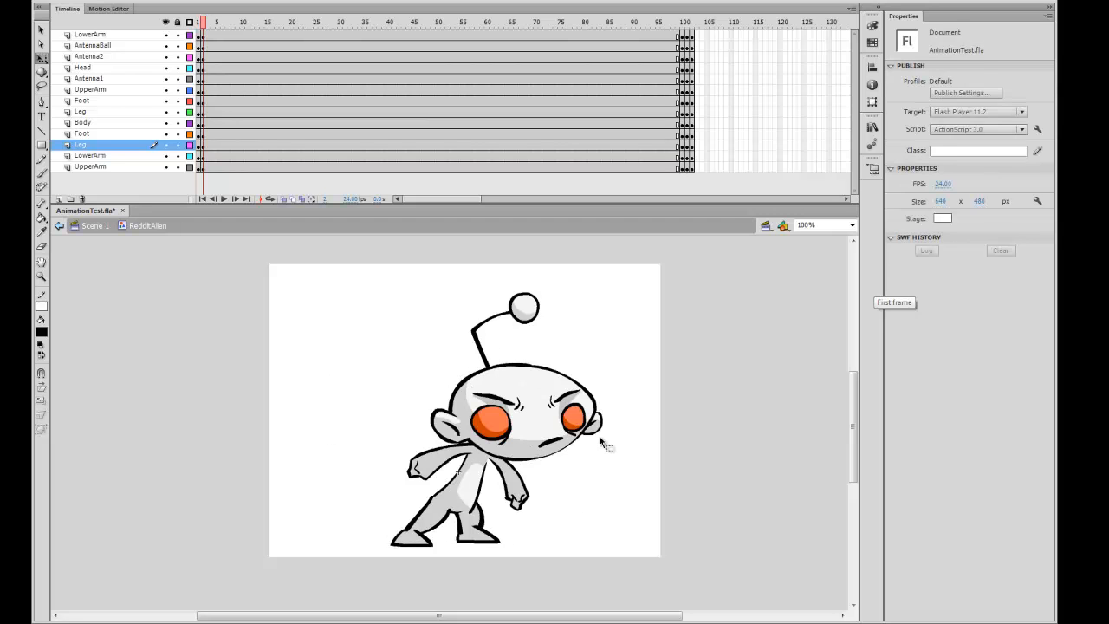
Step: Rotate the antenna's outer segment downward in frame 2 and reposition the antenna ball at its tip
{"action": "left_click", "coordinate": [530, 319]}
{"action": "mouse_move", "coordinate": [531, 320]}
{"action": "left_mouse_down"}
{"action": "mouse_move", "coordinate": [526, 338]}
{"action": "mouse_move", "coordinate": [526, 319]}
{"action": "left_mouse_up"}
{"action": "left_click", "coordinate": [552, 316]}
{"action": "left_click", "coordinate": [499, 315]}
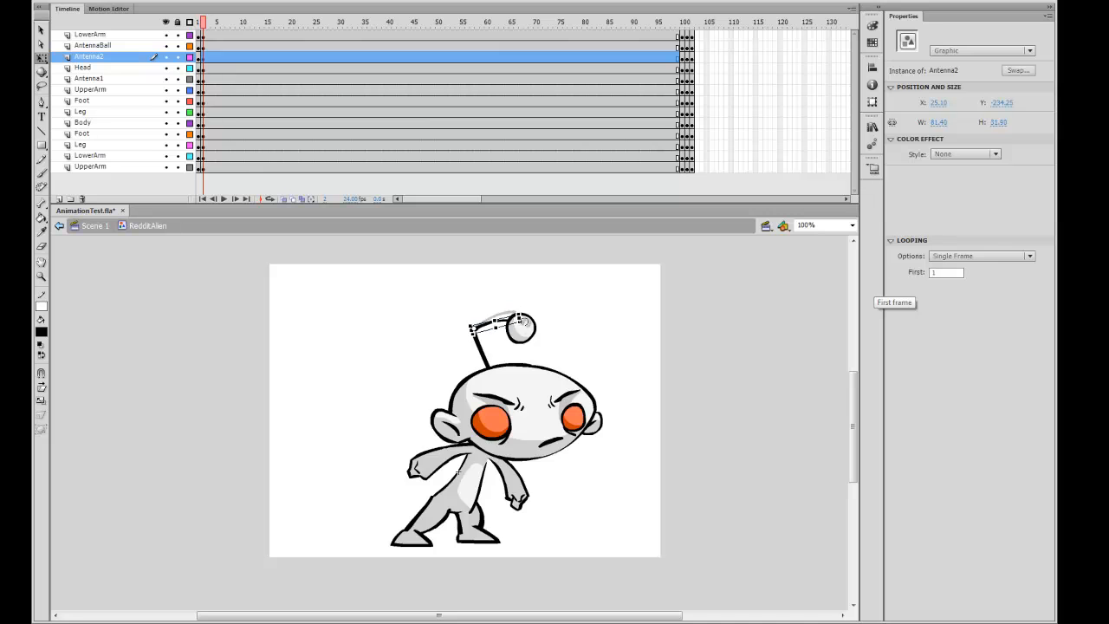
{"action": "left_click", "coordinate": [575, 324]}
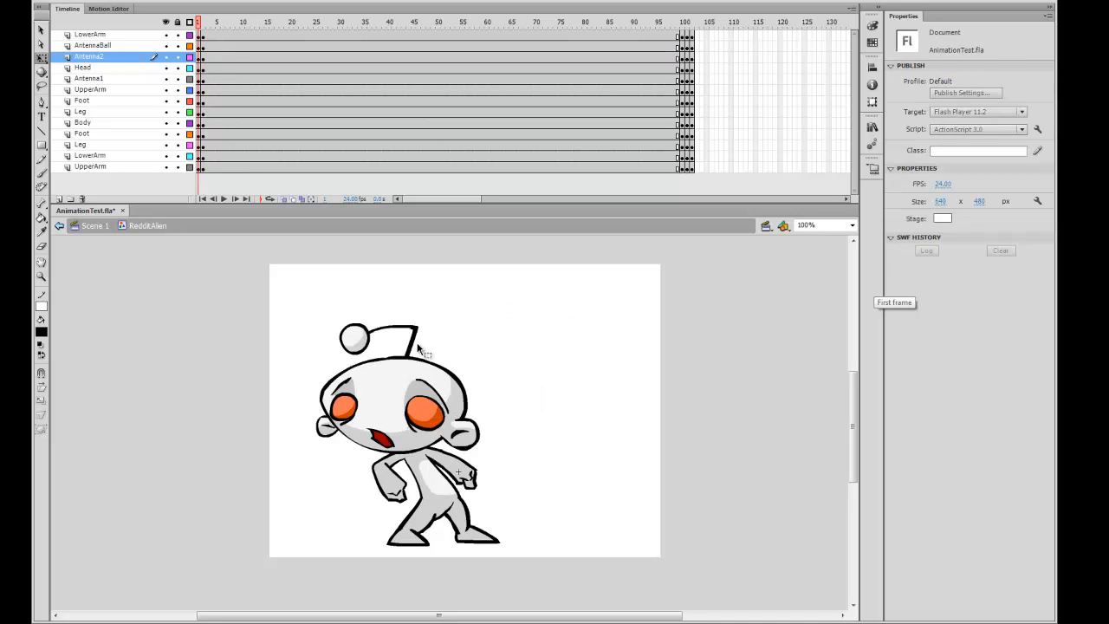
Step: Straighten the antenna's base segment to near vertical in frame 1, reattach the outer segment and ball lower, and compare with frame 2
{"action": "left_click", "coordinate": [410, 349]}
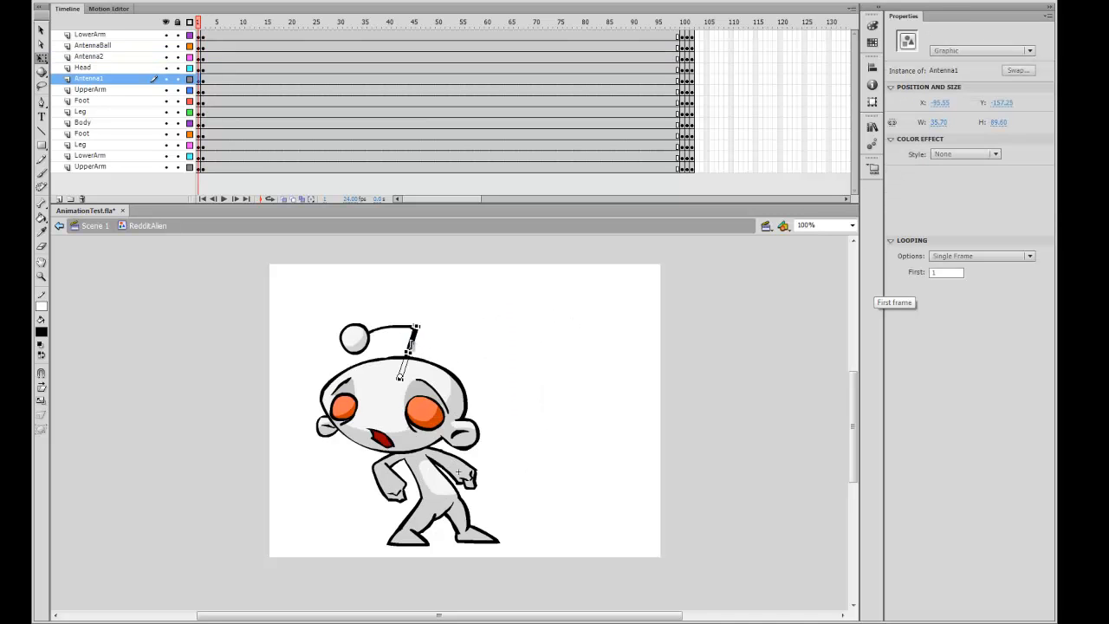
{"action": "left_click_drag", "start_coordinate": [427, 323], "coordinate": [406, 324]}
{"action": "left_click_drag", "start_coordinate": [365, 322], "coordinate": [336, 359]}
{"action": "left_click", "coordinate": [445, 317]}
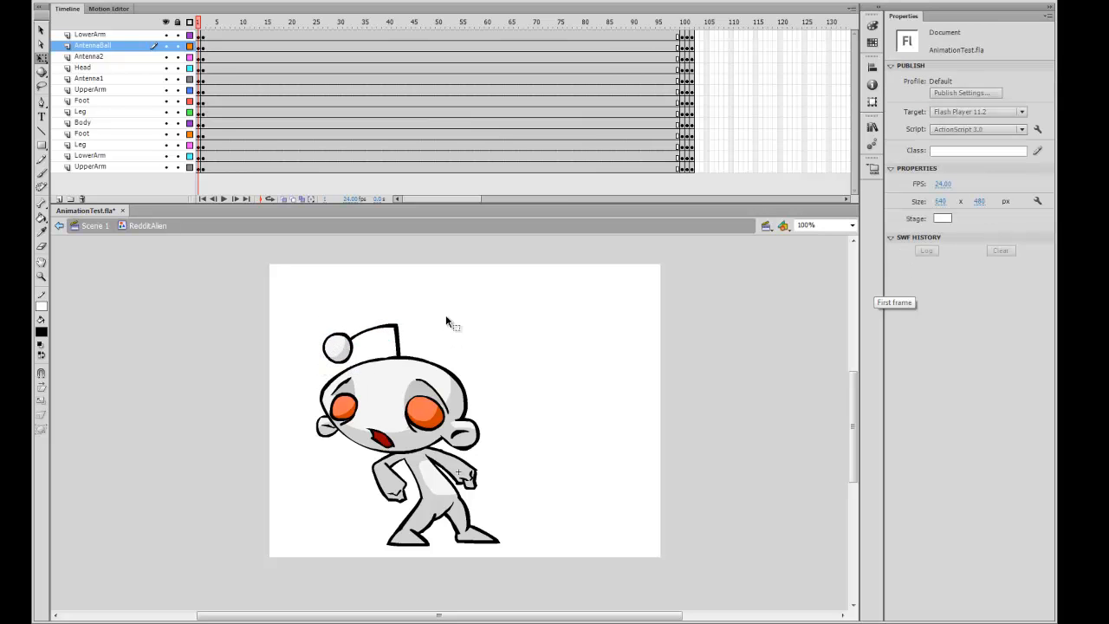
{"action": "key", "text": "."}
{"action": "key", "text": "."}
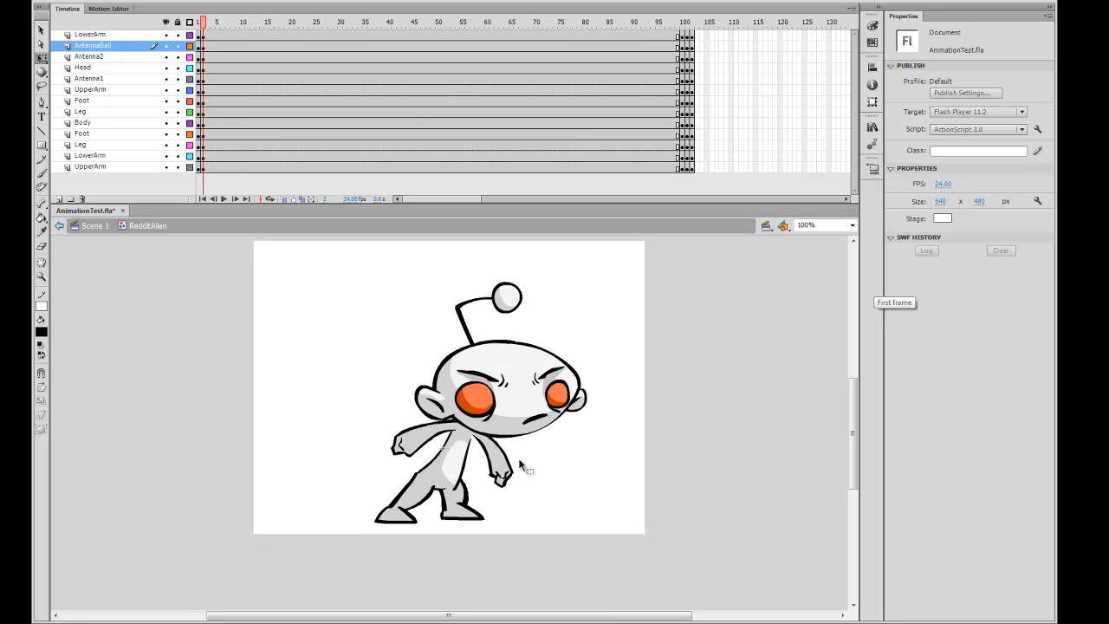
Step: Extend the rear arm farther behind the body in frame 2 by moving its lower arm outward
{"action": "left_click", "coordinate": [408, 453]}
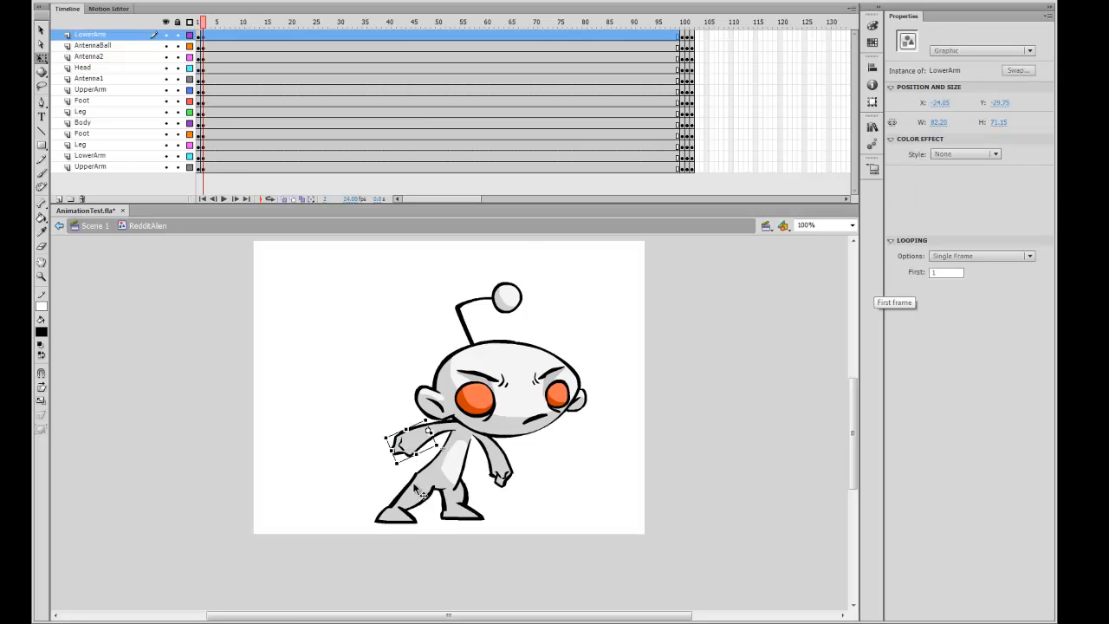
{"action": "key", "text": "ctrl+="}
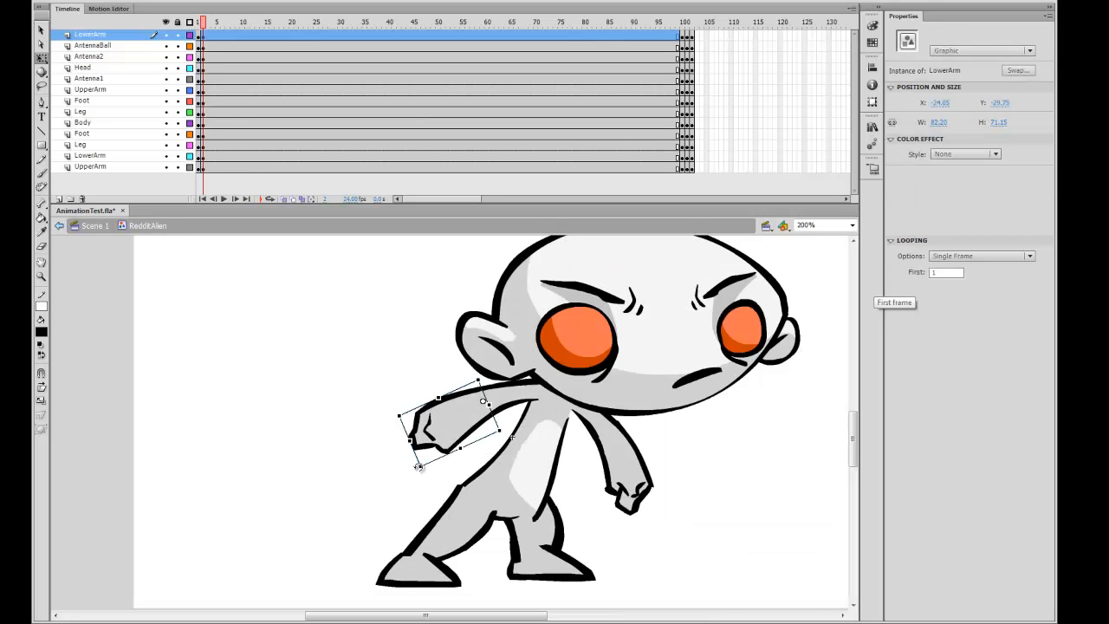
{"action": "left_click", "coordinate": [507, 415], "text": "shift"}
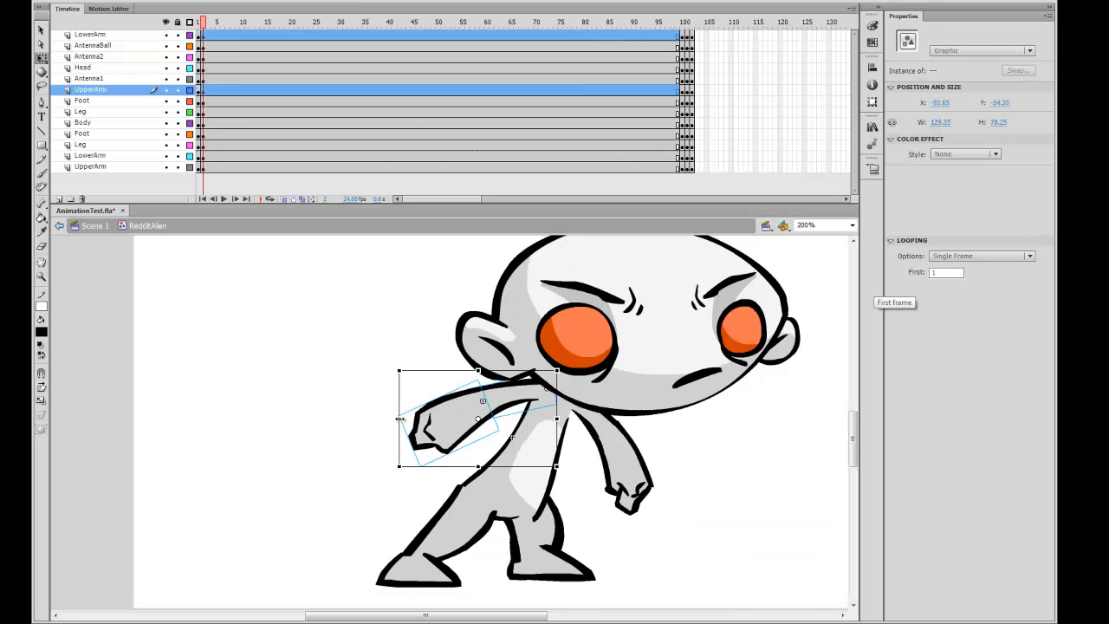
{"action": "left_click", "coordinate": [407, 487]}
{"action": "left_click_drag", "start_coordinate": [501, 424], "coordinate": [441, 405]}
{"action": "left_click", "coordinate": [385, 393]}
{"action": "left_click", "coordinate": [449, 386], "text": "shift"}
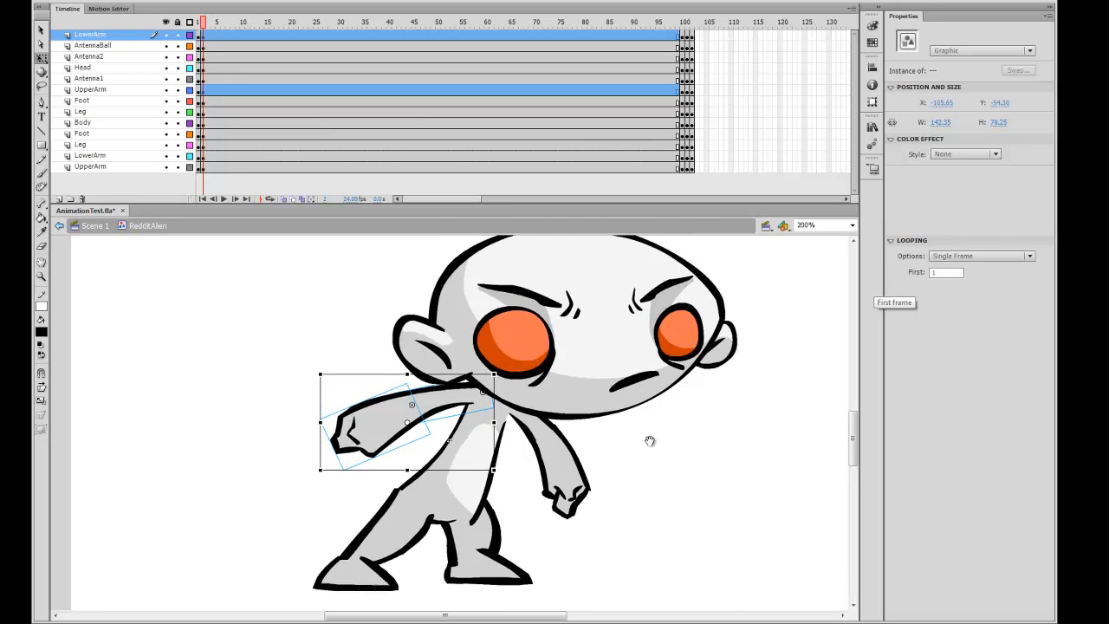
Step: Rotate the front lower arm slightly toward the body in frame 2
{"action": "left_click", "coordinate": [582, 479]}
{"action": "left_click_drag", "start_coordinate": [589, 483], "coordinate": [579, 503]}
{"action": "left_click", "coordinate": [598, 445]}
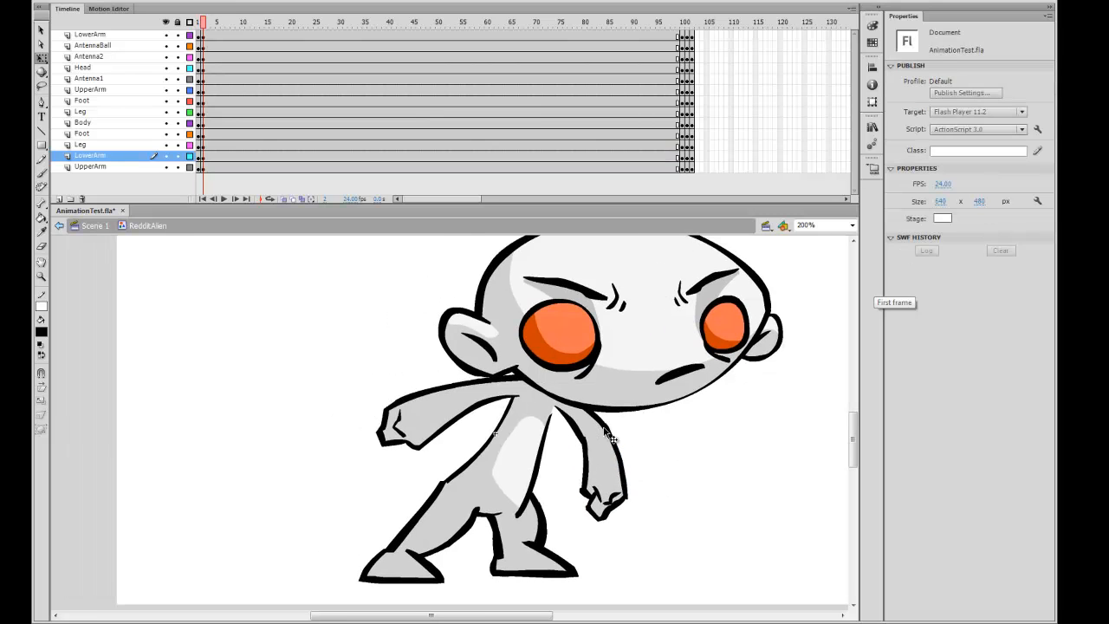
Step: Open the rear LowerArm symbol for editing and add a duplicate keyframe at frame 3 on both layers
{"action": "left_click", "coordinate": [413, 434]}
{"action": "double_click", "coordinate": [416, 447]}
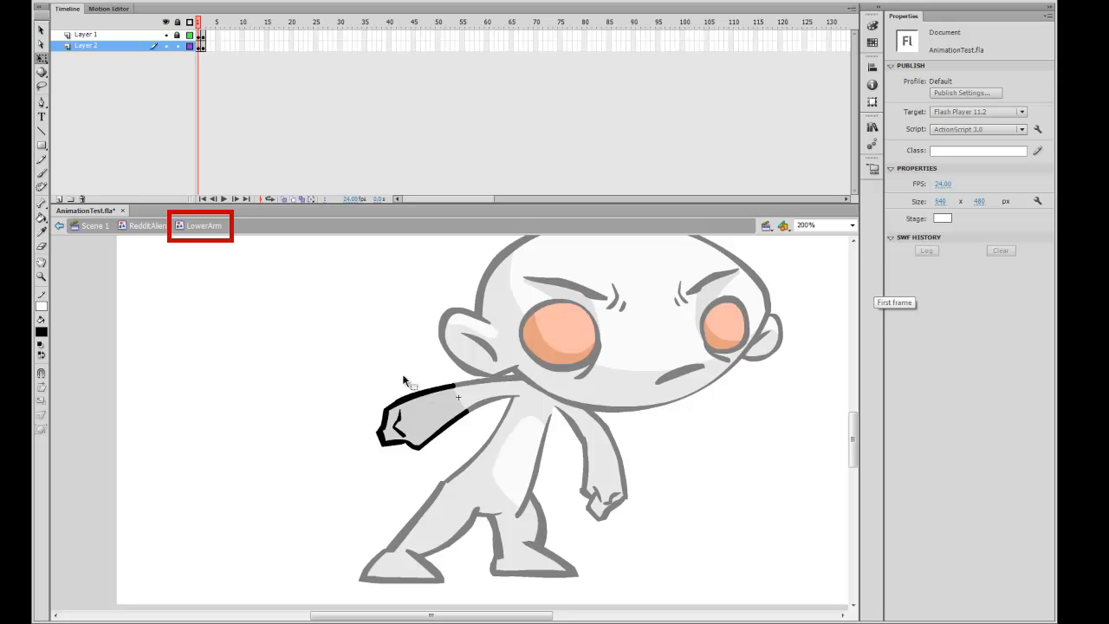
{"action": "left_click", "coordinate": [203, 34]}
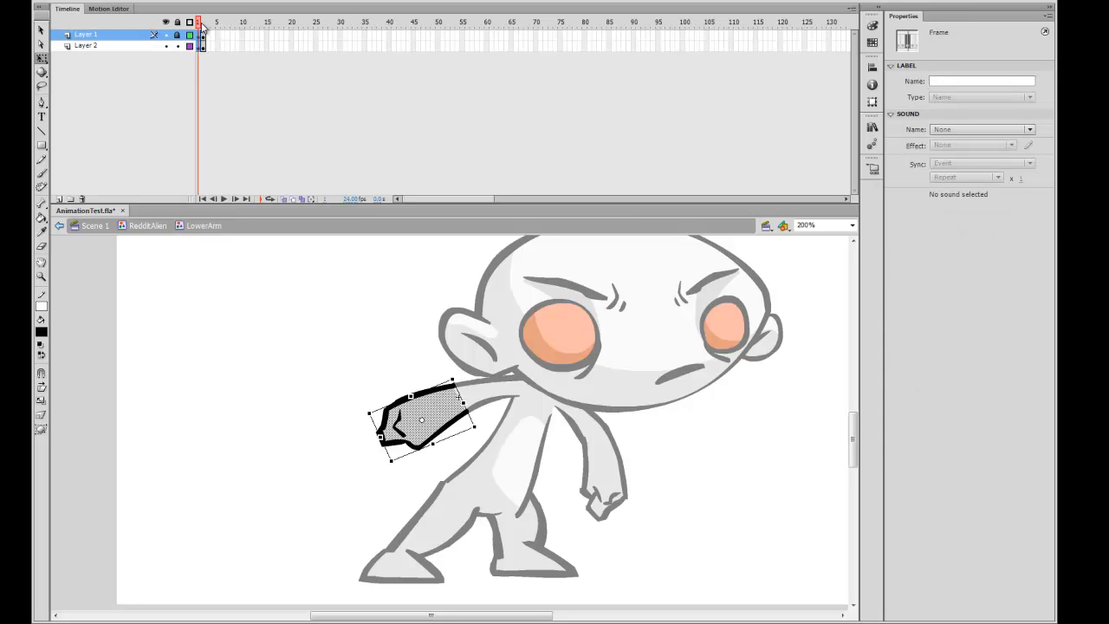
{"action": "left_click_drag", "start_coordinate": [201, 50], "coordinate": [210, 49]}
{"action": "left_click", "coordinate": [404, 349]}
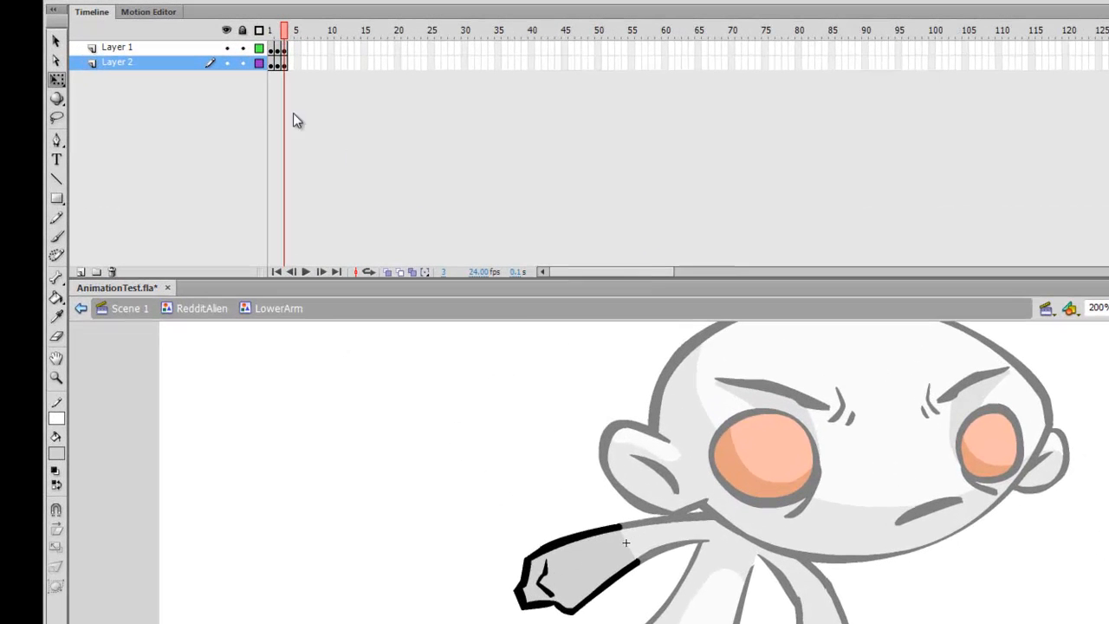
{"action": "left_click", "coordinate": [189, 40]}
{"action": "left_click", "coordinate": [226, 48]}
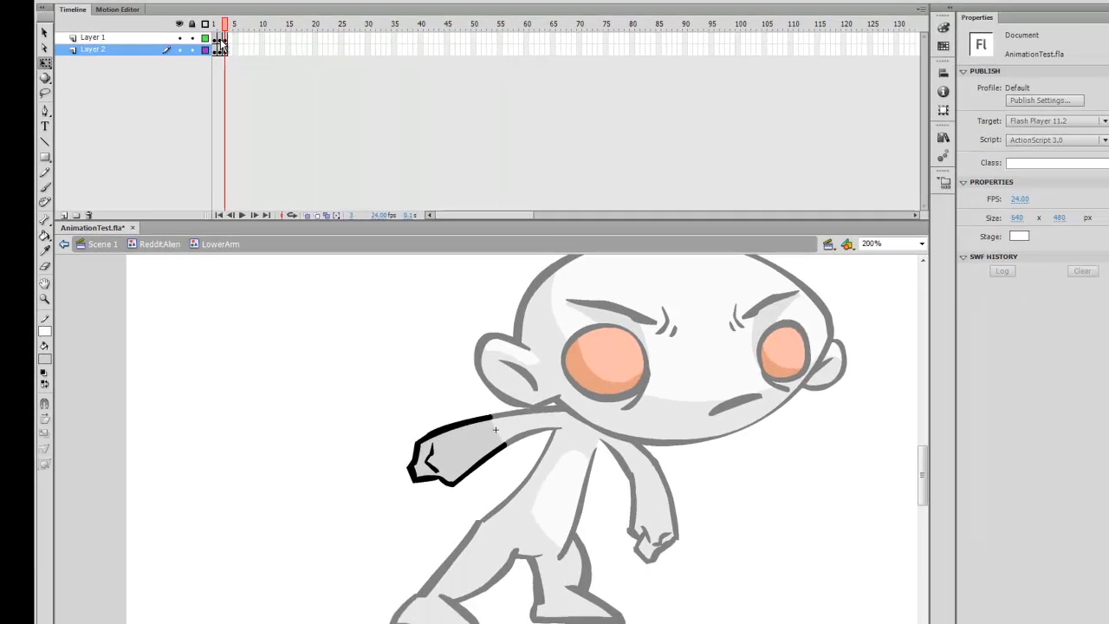
Step: Erase the hand from the forearm in frame 3, and set the brush fill to black with Layer 1 active
{"action": "key", "text": "e"}
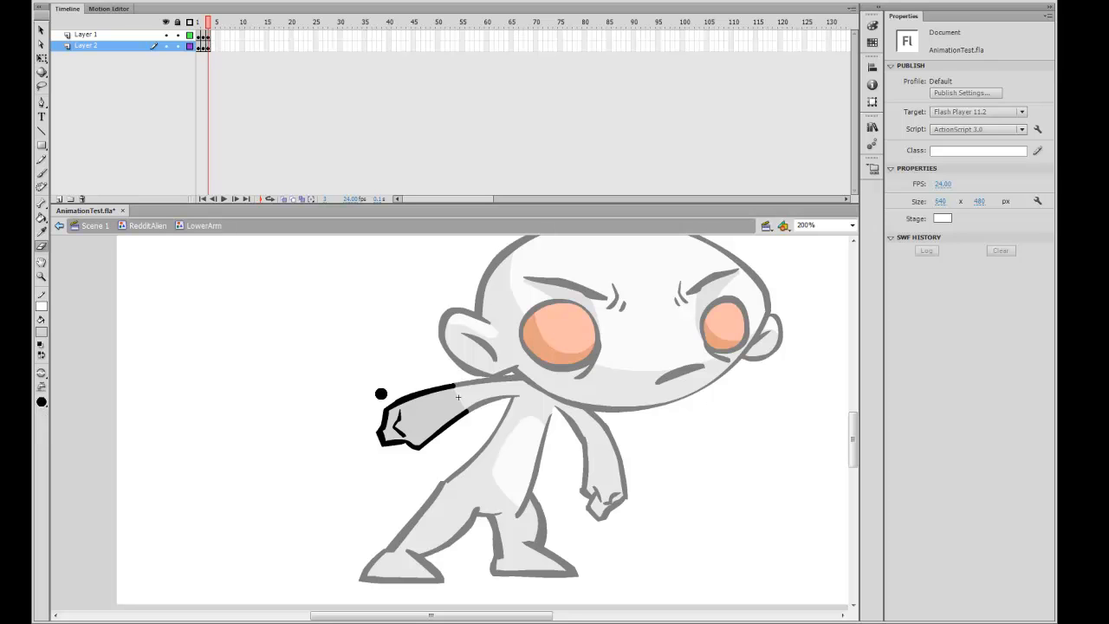
{"action": "mouse_move", "coordinate": [392, 391]}
{"action": "left_mouse_down"}
{"action": "mouse_move", "coordinate": [403, 420]}
{"action": "mouse_move", "coordinate": [395, 394]}
{"action": "mouse_move", "coordinate": [386, 429]}
{"action": "mouse_move", "coordinate": [372, 425]}
{"action": "left_mouse_up"}
{"action": "key", "text": "b"}
{"action": "left_click", "coordinate": [134, 35]}
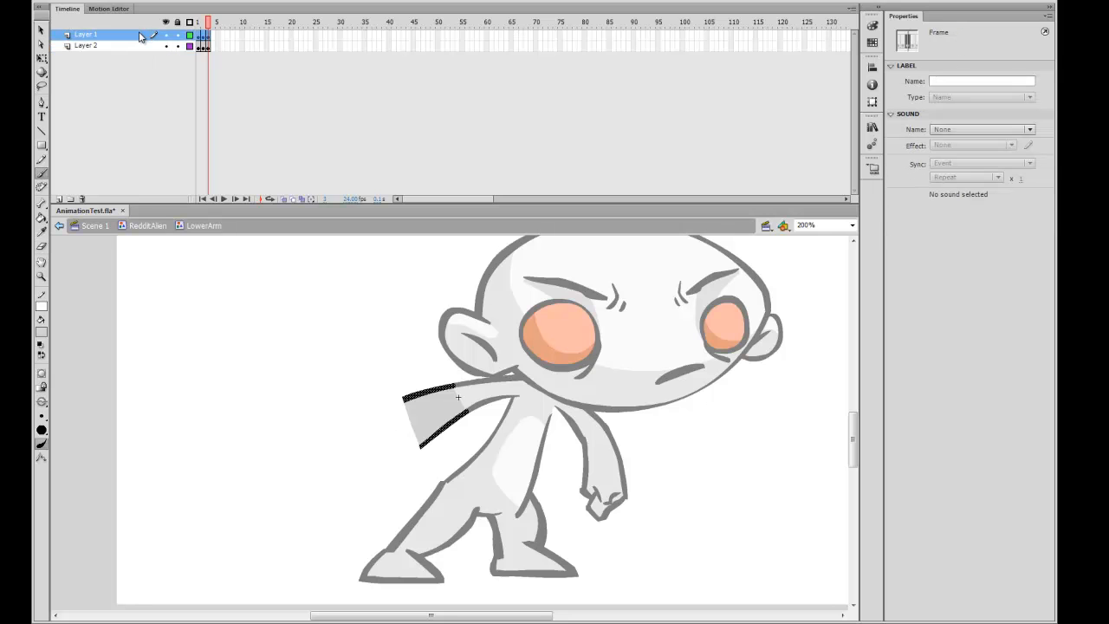
{"action": "left_click", "coordinate": [43, 333]}
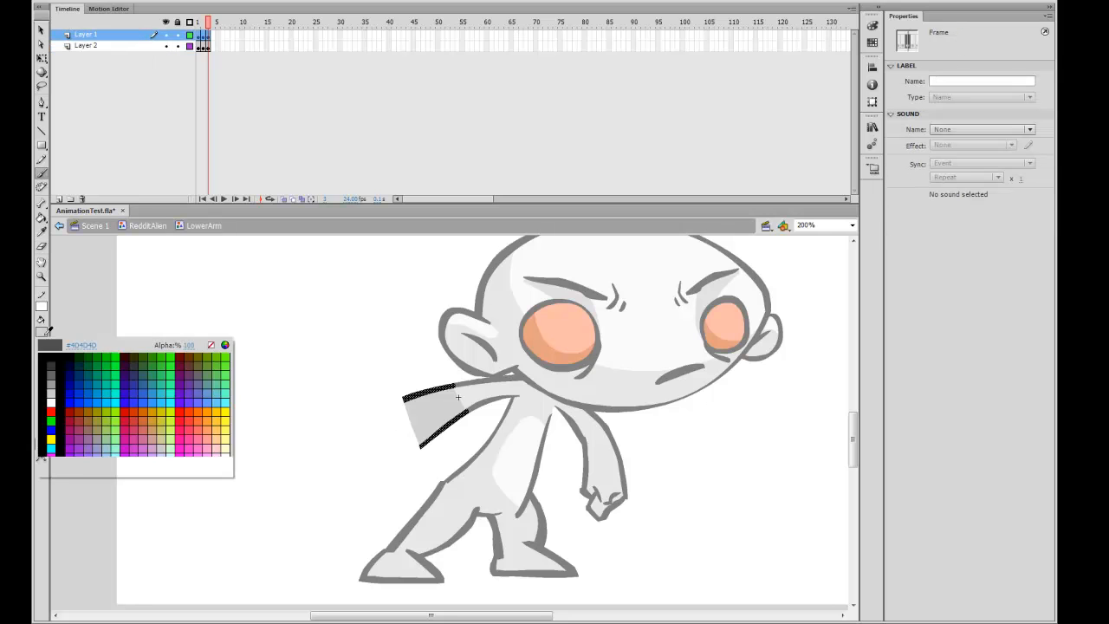
{"action": "left_click", "coordinate": [45, 353]}
{"action": "key", "text": "e"}
{"action": "left_click_drag", "start_coordinate": [408, 424], "coordinate": [420, 435]}
{"action": "left_click_drag", "start_coordinate": [418, 426], "coordinate": [437, 455]}
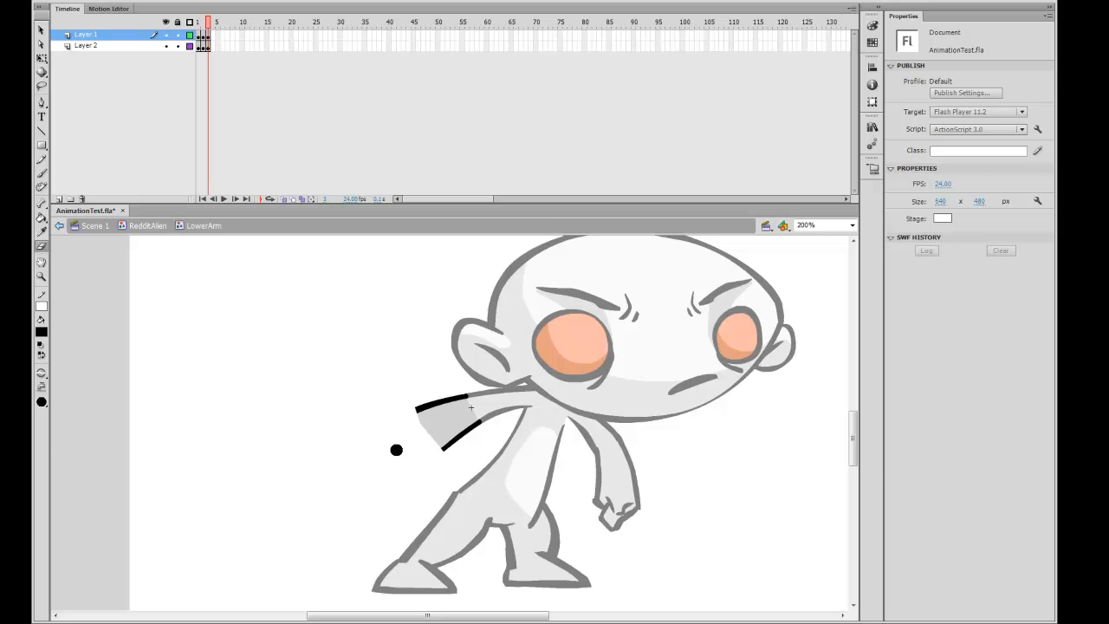
Step: Draw a new clenched fist outline in black at the end of the forearm on Layer 1, frame 3
{"action": "key", "text": "b"}
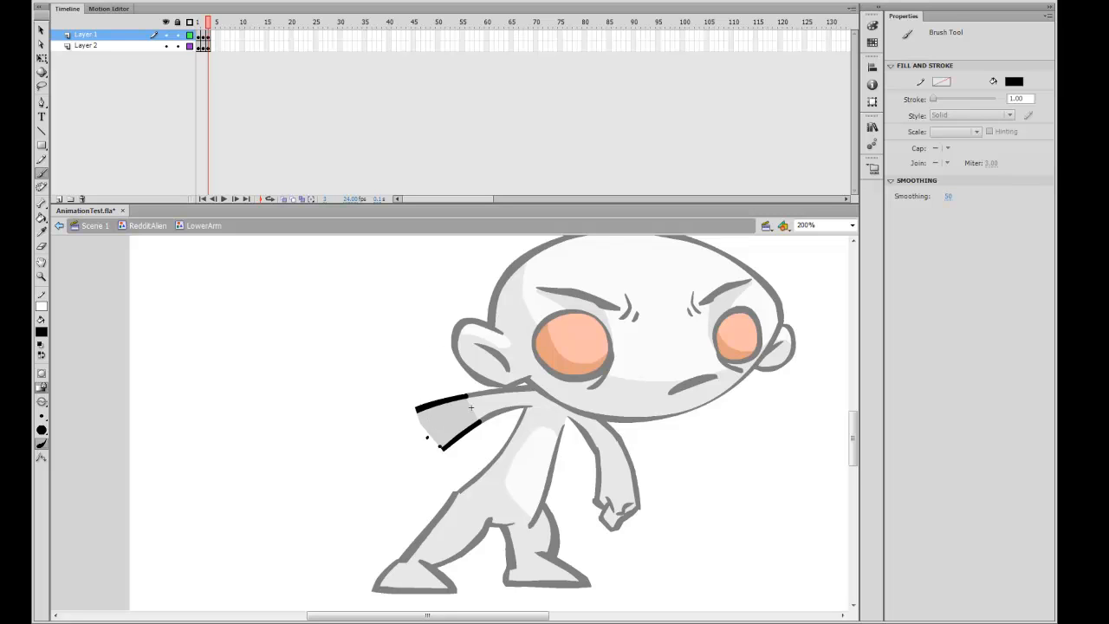
{"action": "key", "text": "ctrl+z"}
{"action": "left_click_drag", "start_coordinate": [441, 466], "coordinate": [445, 443]}
Step: Sample the forearm's grey and paint the fist's fill on Layer 2, frame 3
{"action": "left_click", "coordinate": [209, 46]}
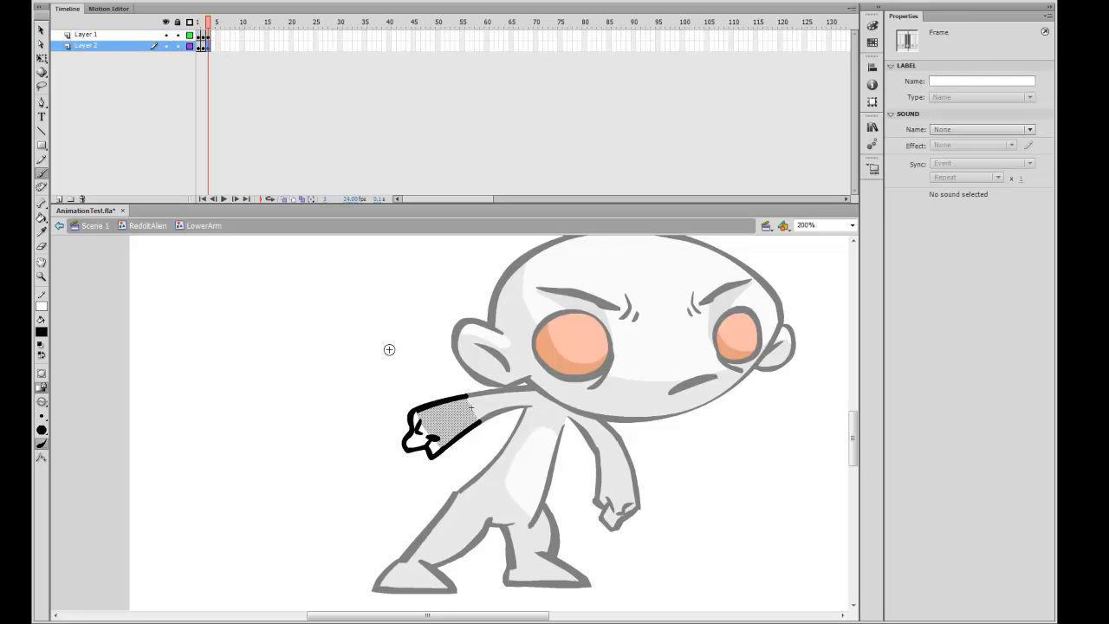
{"action": "key", "text": "i"}
{"action": "left_click", "coordinate": [440, 413]}
{"action": "key", "text": "b"}
{"action": "left_click_drag", "start_coordinate": [440, 439], "coordinate": [437, 454]}
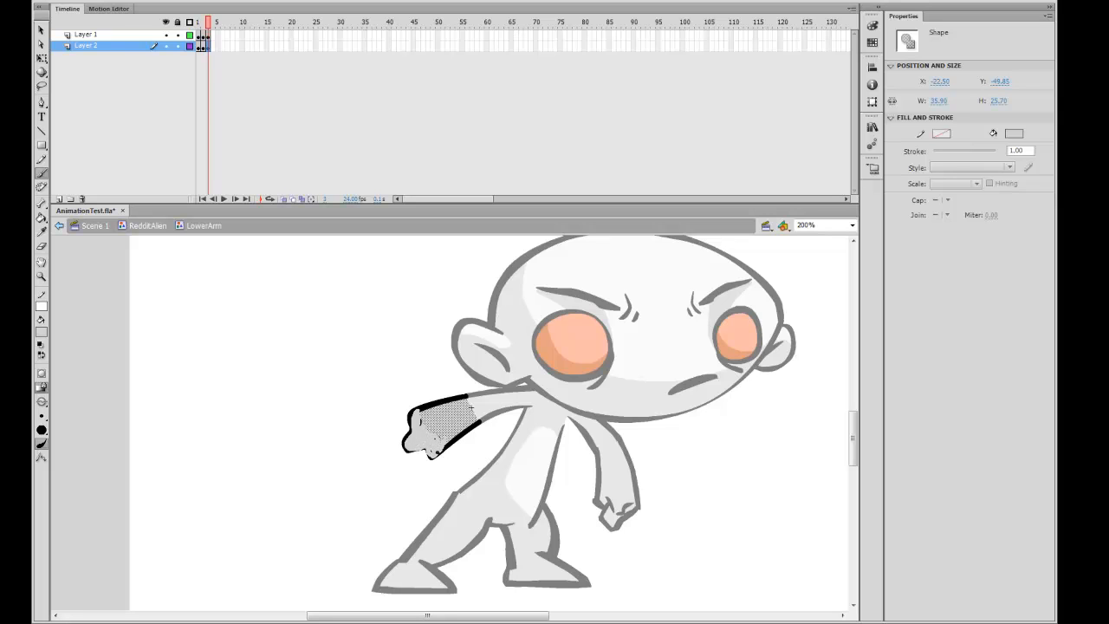
{"action": "left_click_drag", "start_coordinate": [445, 439], "coordinate": [447, 433]}
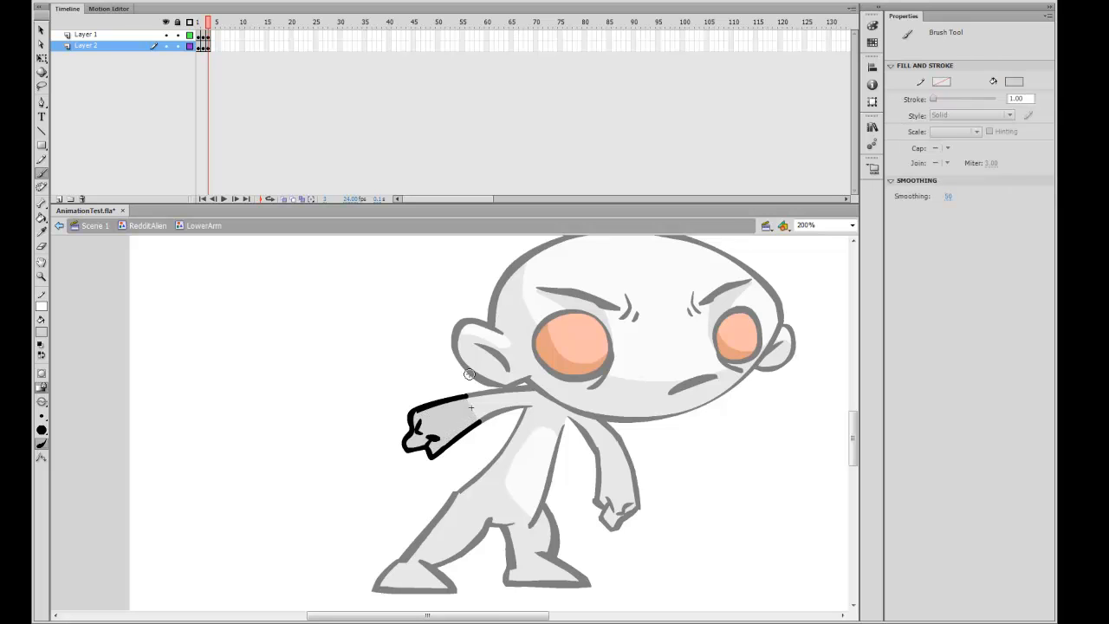
Step: Check the outline and fill artwork on frame 3 of both layers, and return to the RedditAlien symbol
{"action": "left_click", "coordinate": [208, 36]}
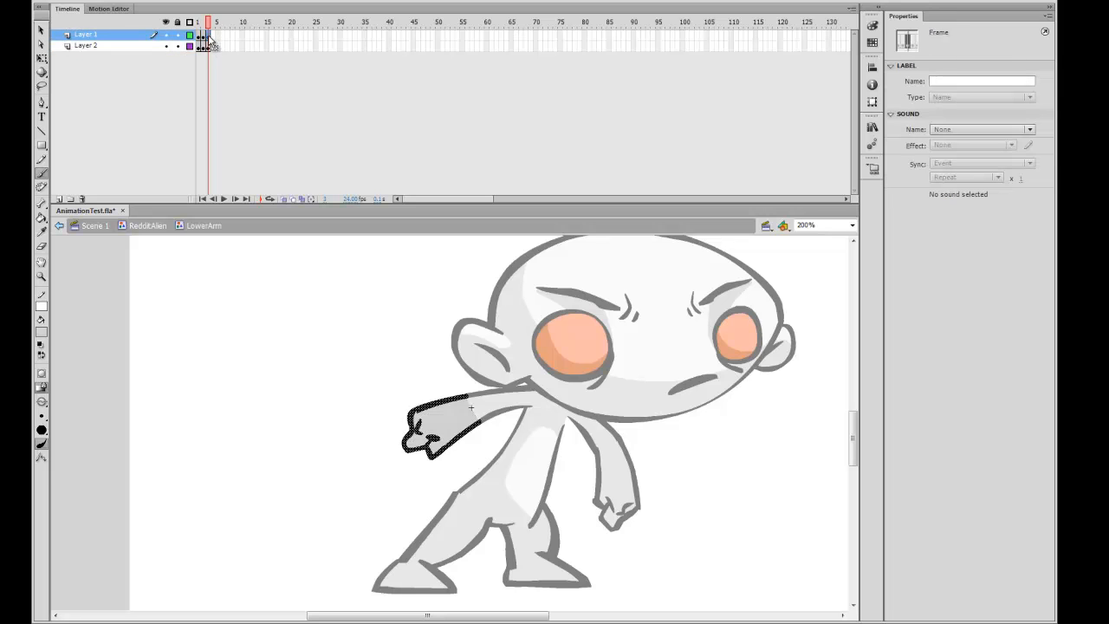
{"action": "left_click", "coordinate": [209, 34]}
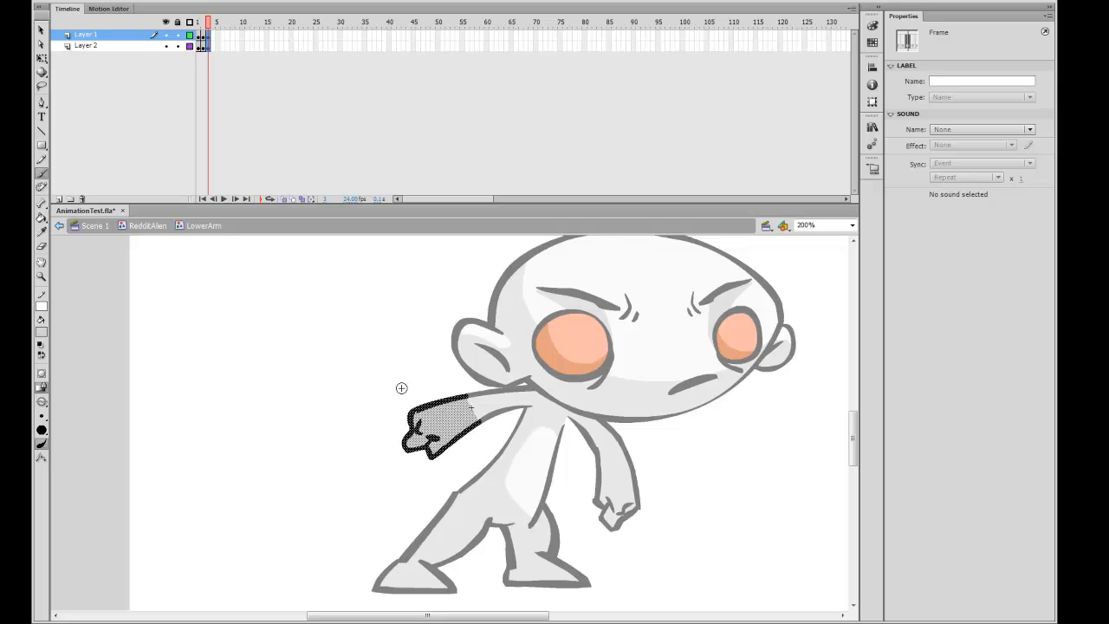
{"action": "left_click", "coordinate": [209, 46]}
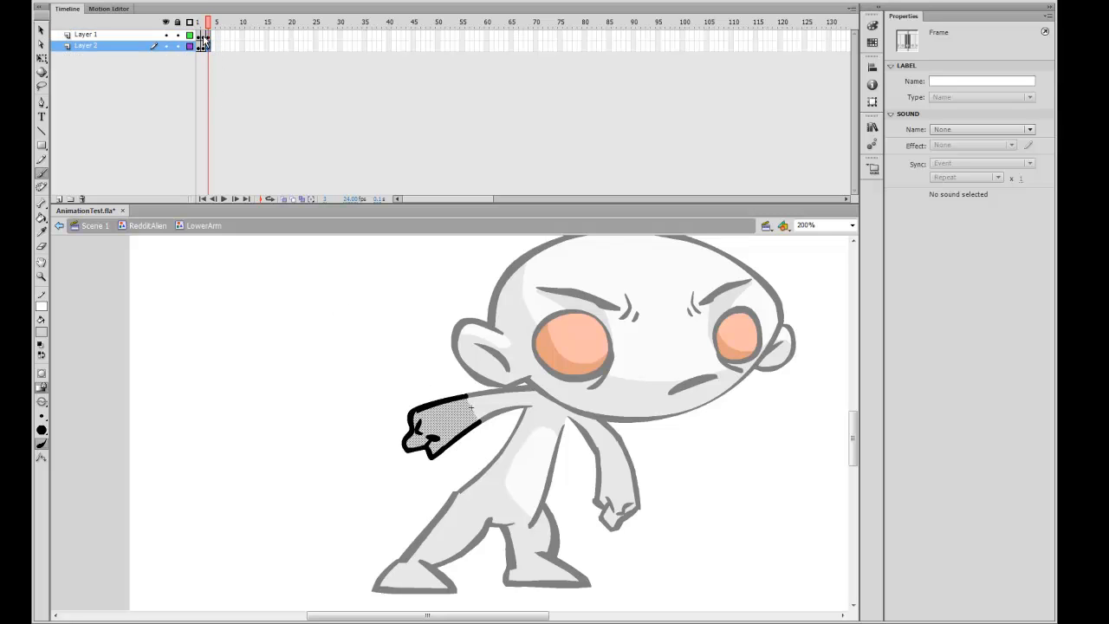
{"action": "left_click", "coordinate": [213, 64]}
{"action": "double_click", "coordinate": [391, 363]}
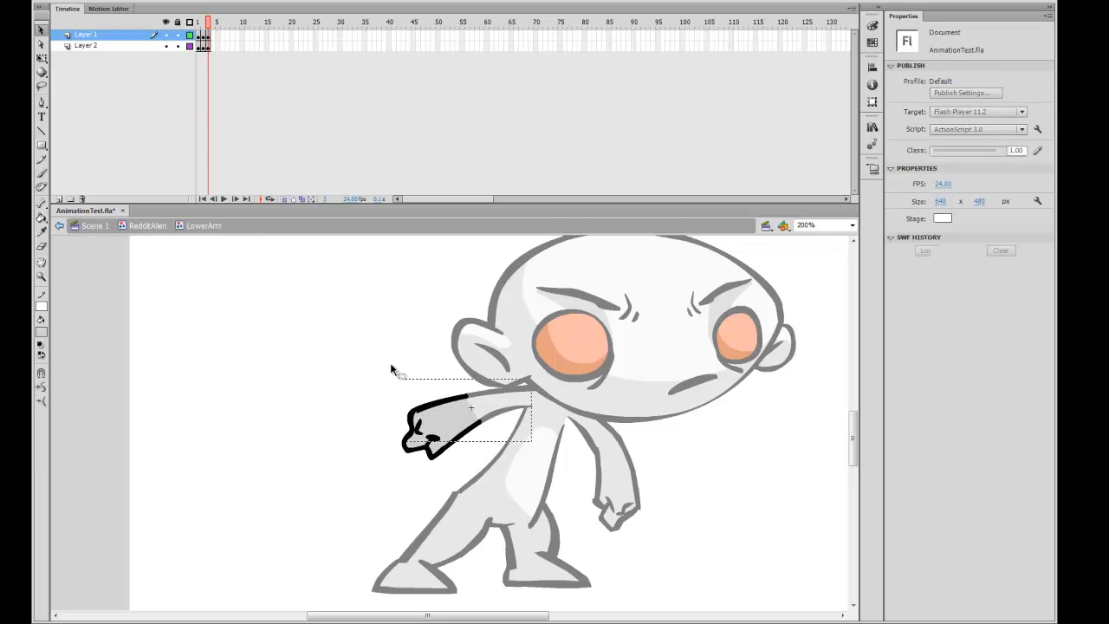
Step: Make the raised forearm's LowerArm instance in the second pose display its symbol's frame 3 as a single frame
{"action": "left_click", "coordinate": [431, 431]}
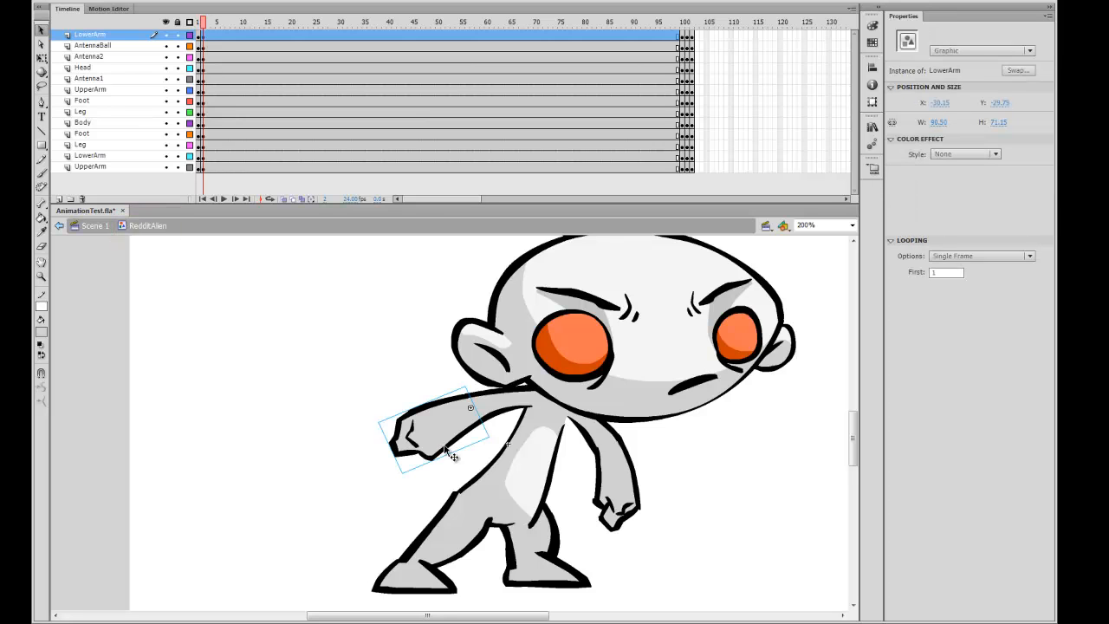
{"action": "left_click_drag", "start_coordinate": [941, 272], "coordinate": [897, 290]}
{"action": "type", "text": "2"}
{"action": "key", "text": "Return"}
{"action": "type", "text": "1"}
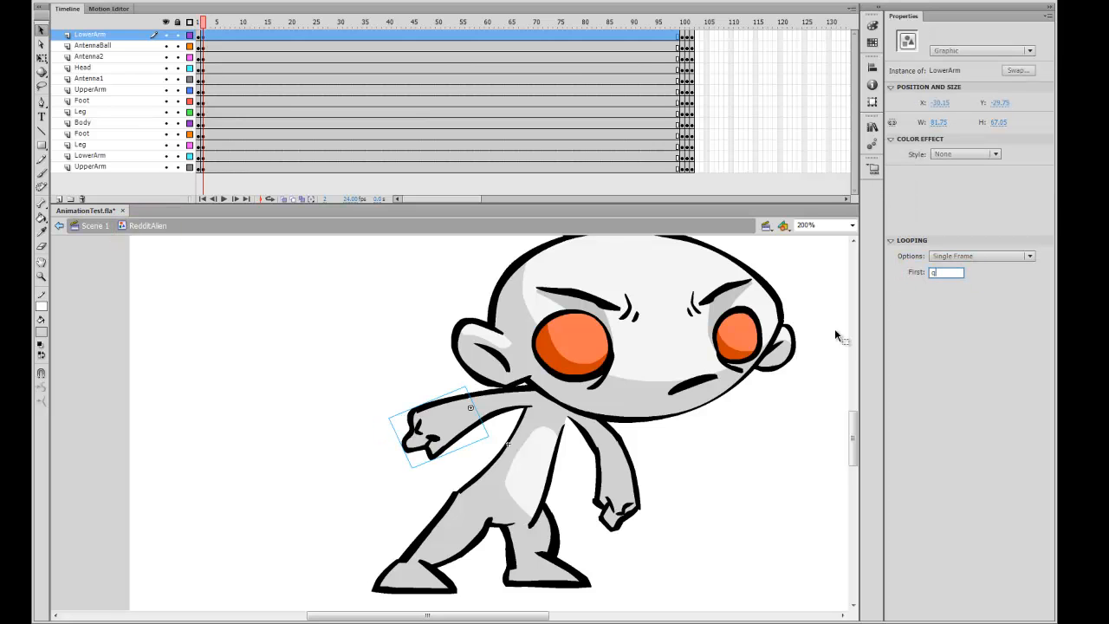
{"action": "left_click", "coordinate": [431, 461]}
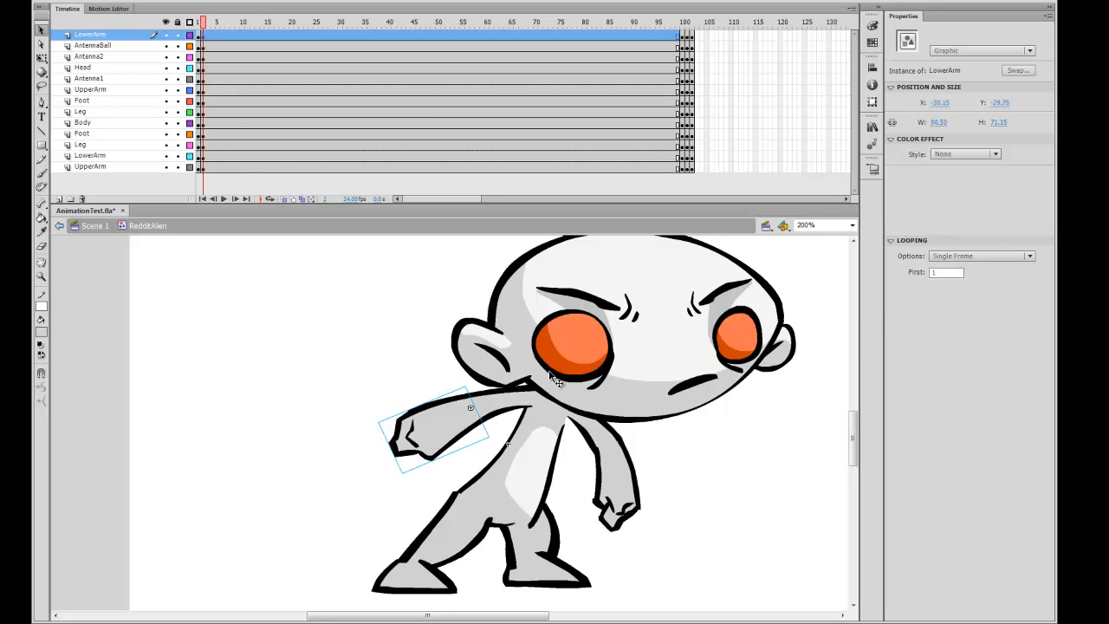
{"action": "left_click", "coordinate": [945, 273]}
{"action": "type", "text": "3"}
{"action": "key", "text": "Return"}
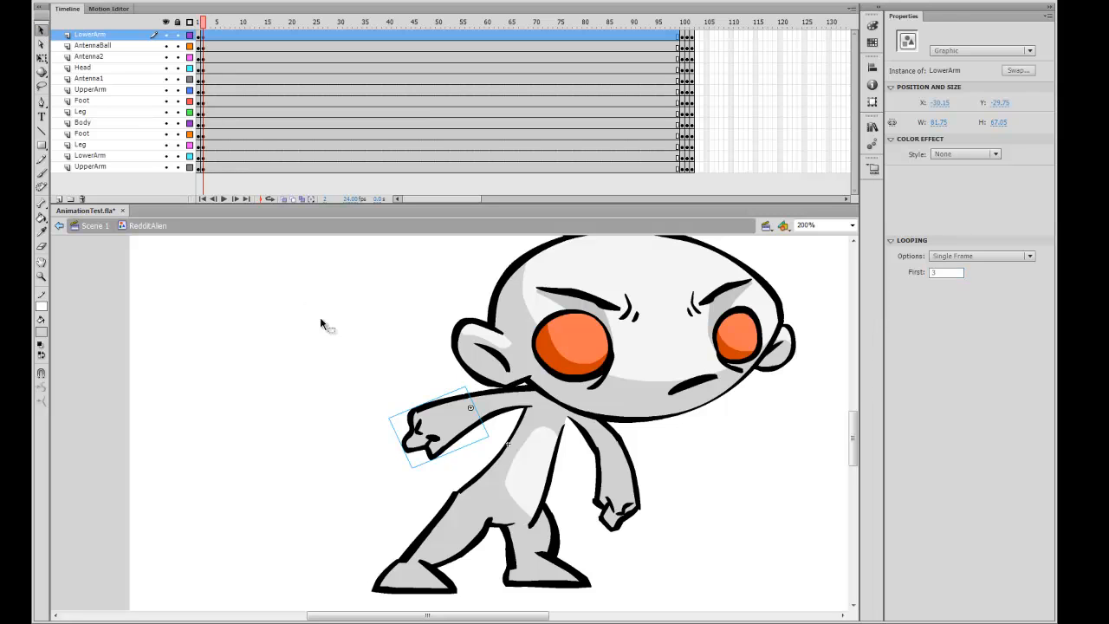
Step: Lengthen the raised forearm with Free Transform to about 92 by 71 px, undoing the small downward shift first
{"action": "left_click", "coordinate": [322, 321]}
{"action": "left_click_drag", "start_coordinate": [443, 427], "coordinate": [443, 432]}
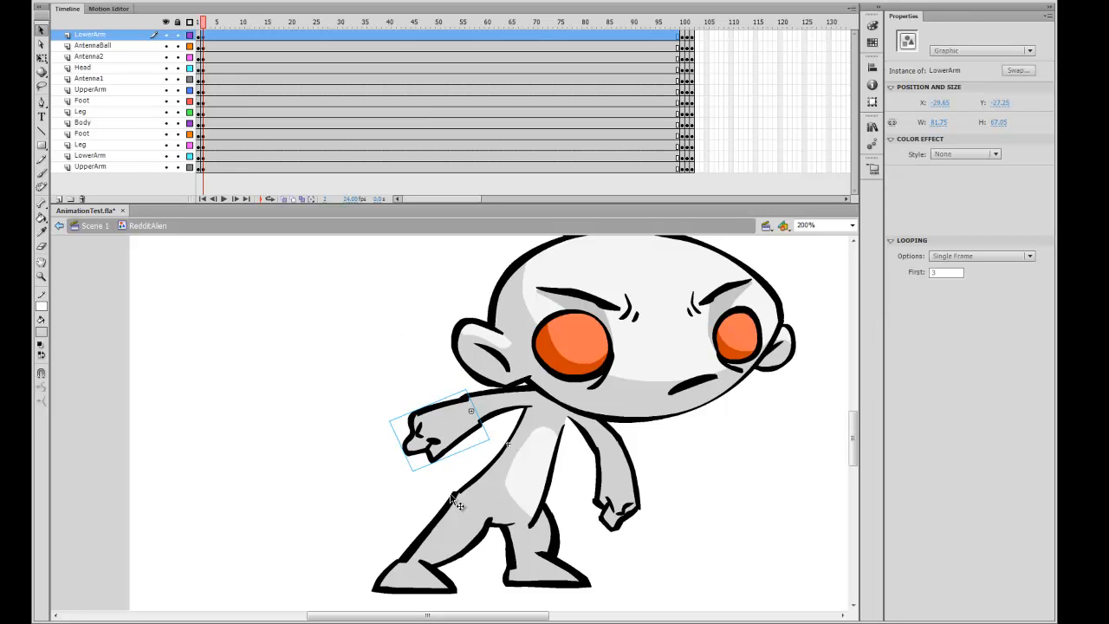
{"action": "key", "text": "ctrl+z"}
{"action": "key", "text": "q"}
{"action": "left_click_drag", "start_coordinate": [402, 443], "coordinate": [390, 450]}
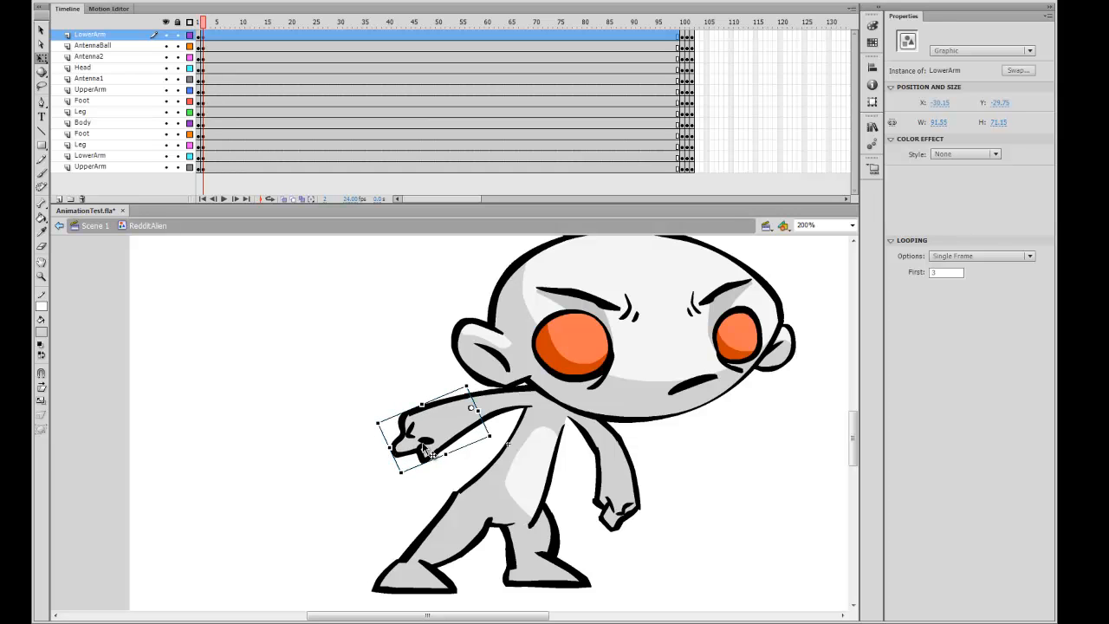
Step: Rotate the other forearm in the second pose around its elbow so the fist swings inward to the body
{"action": "key", "text": "b"}
{"action": "key", "text": "ctrl+1"}
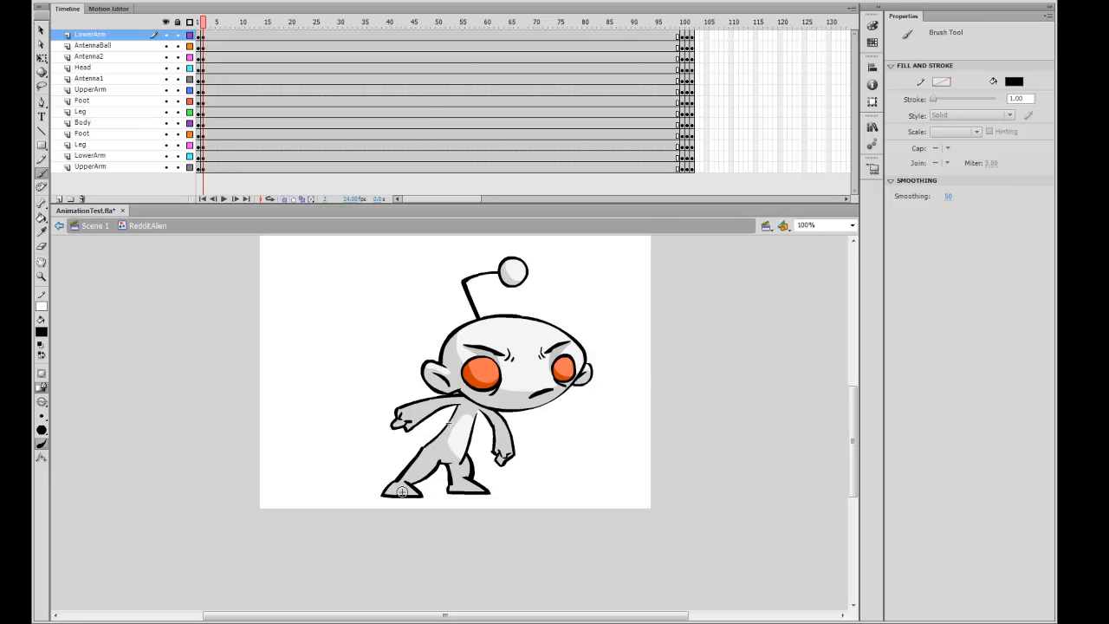
{"action": "key", "text": "ctrl+equal"}
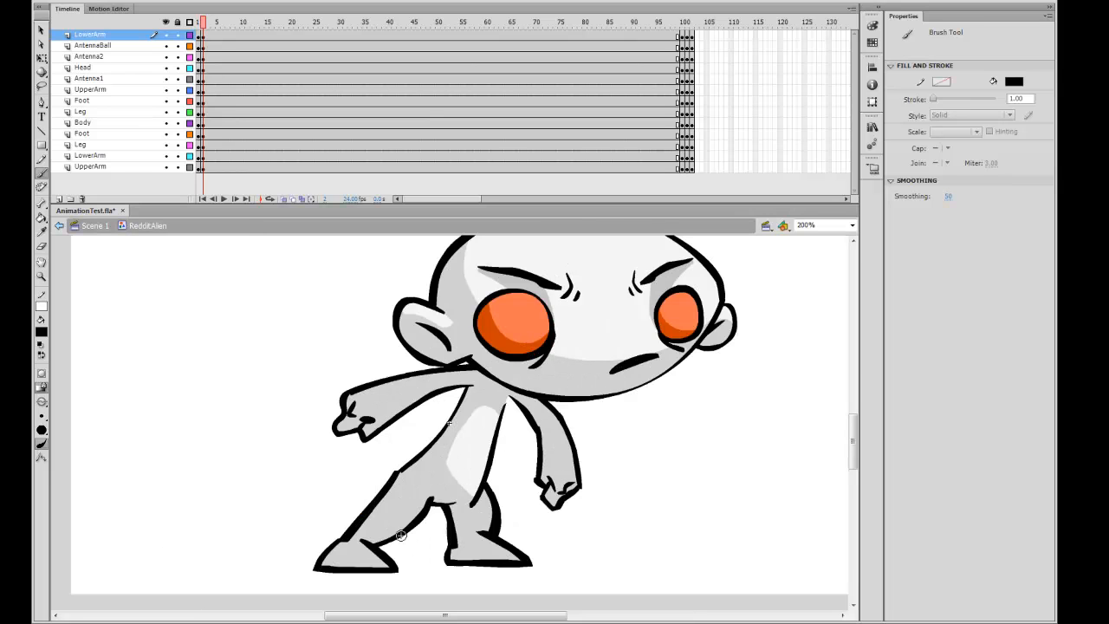
{"action": "key", "text": "v"}
{"action": "left_click", "coordinate": [547, 421]}
{"action": "key", "text": "q"}
{"action": "left_click", "coordinate": [566, 447]}
{"action": "left_click_drag", "start_coordinate": [592, 492], "coordinate": [551, 457]}
{"action": "left_click", "coordinate": [591, 436]}
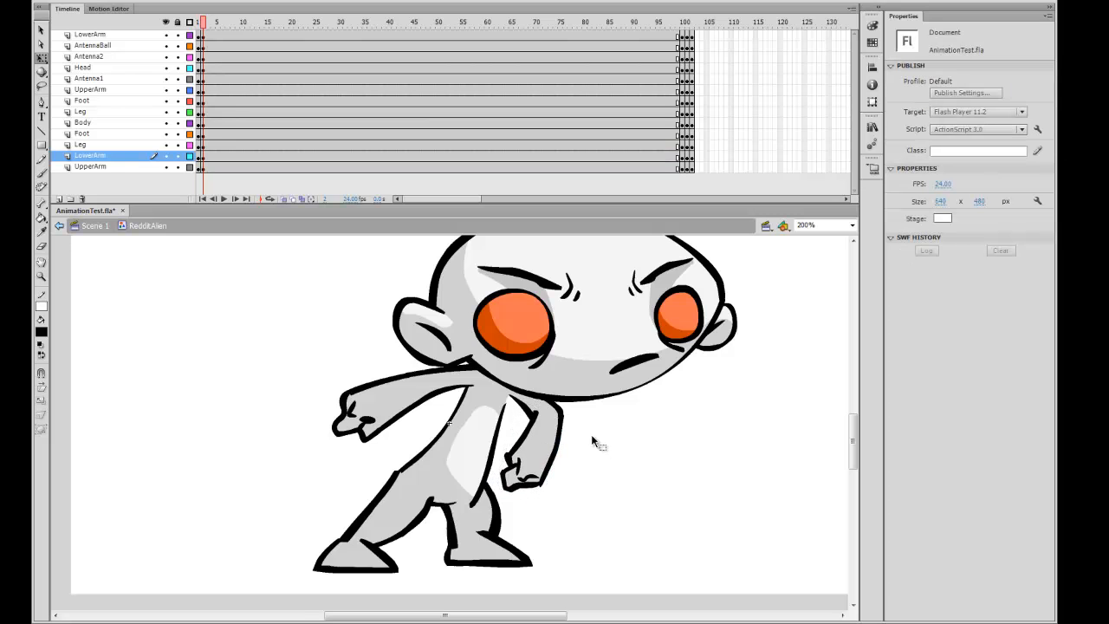
Step: Compare the two key poses by flipping back and forth between frames 1 and 2
{"action": "key", "text": "ctrl+minus"}
{"action": "key", "text": "ctrl+minus"}
{"action": "key", "text": "comma"}
{"action": "key", "text": "period"}
{"action": "key", "text": "comma"}
{"action": "key", "text": "period"}
{"action": "key", "text": "comma"}
{"action": "key", "text": "period"}
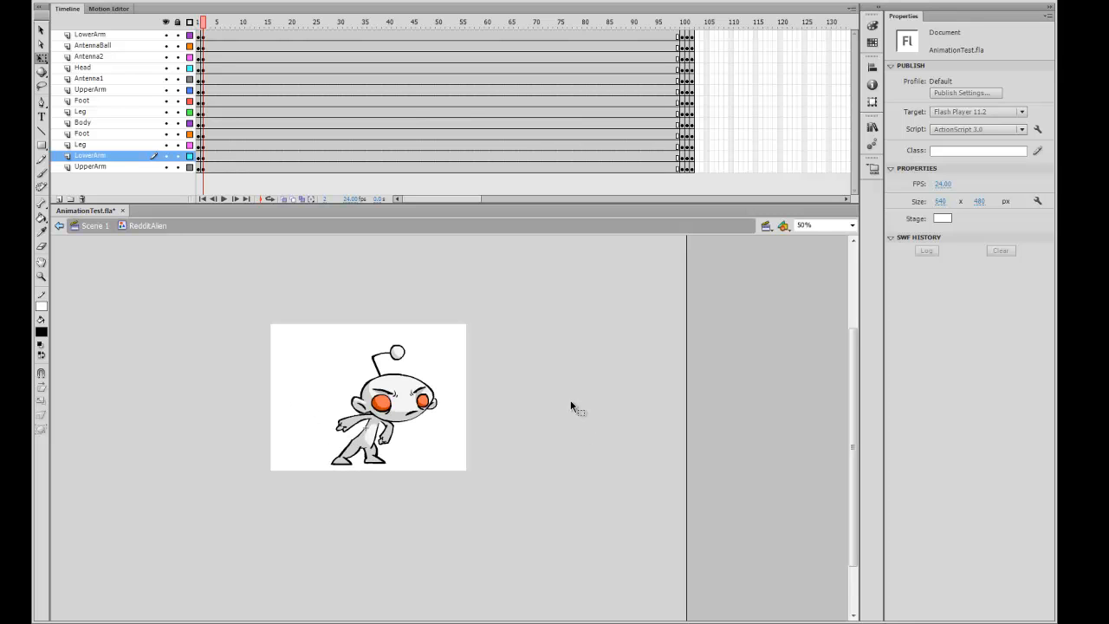
{"action": "key", "text": "comma"}
{"action": "key", "text": "period"}
{"action": "key", "text": "comma"}
{"action": "key", "text": "period"}
{"action": "key", "text": "comma"}
{"action": "key", "text": "period"}
{"action": "key", "text": "comma"}
{"action": "key", "text": "ctrl+1"}
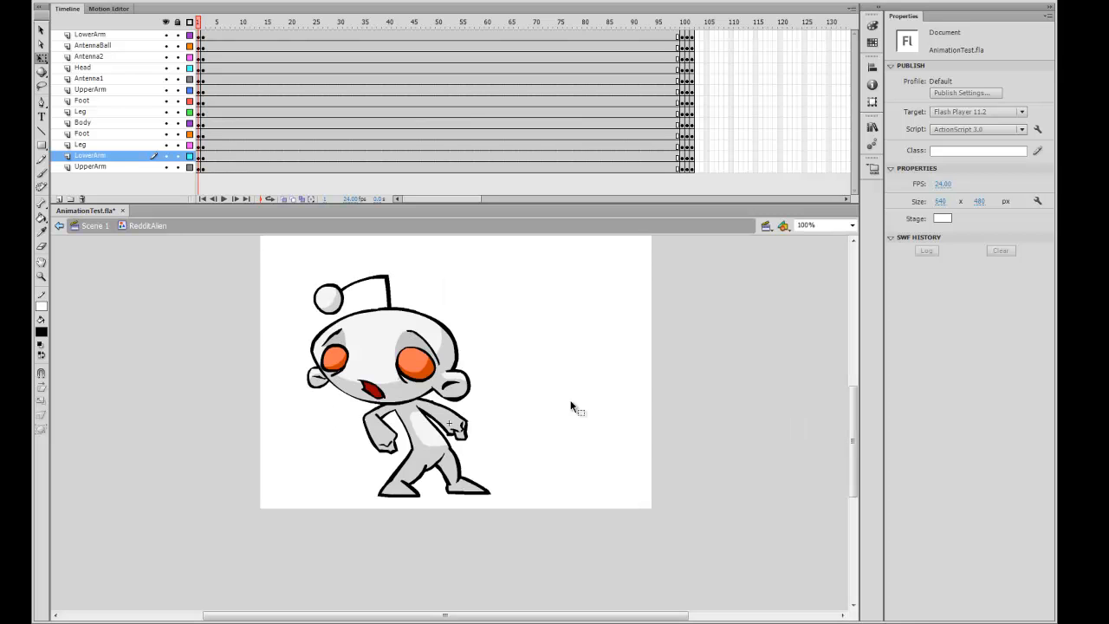
{"action": "scroll", "coordinate": [571, 406], "scroll_direction": "up", "scroll_amount": 2}
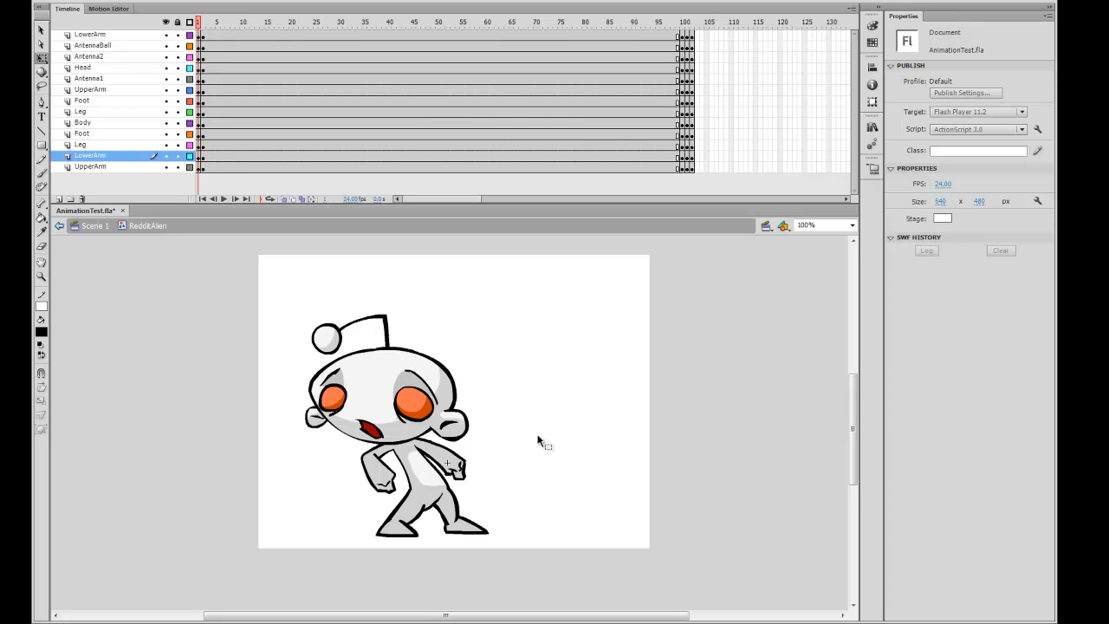
Step: Move the second pose's keyframes on all layers to frame 34 and create classic tweens from the first pose
{"action": "left_click_drag", "start_coordinate": [203, 166], "coordinate": [202, 36]}
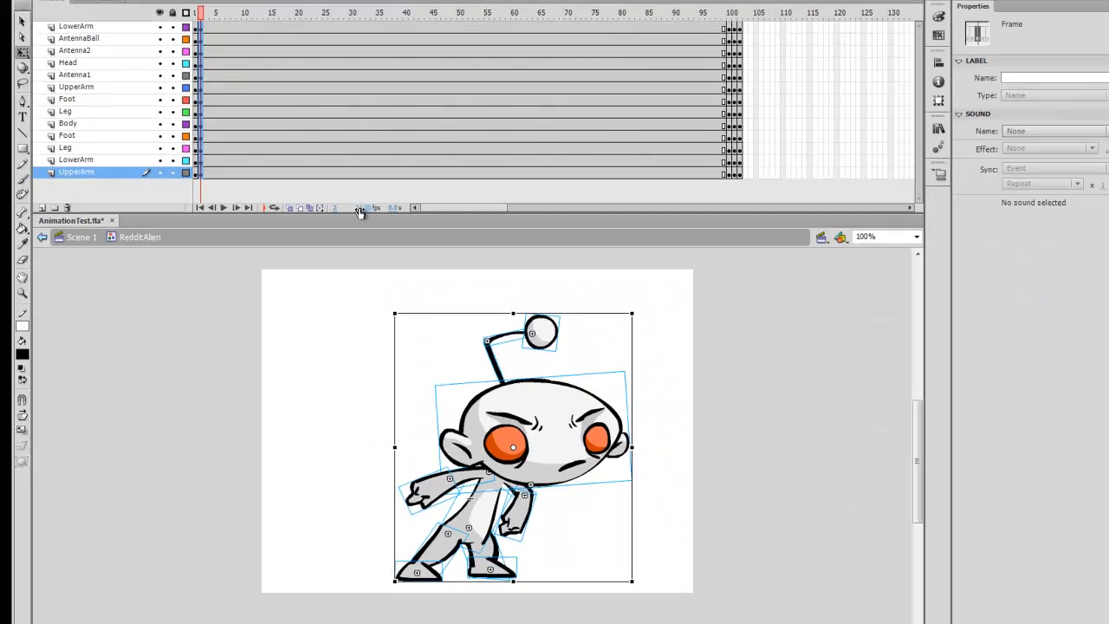
{"action": "left_click_drag", "start_coordinate": [201, 27], "coordinate": [454, 23]}
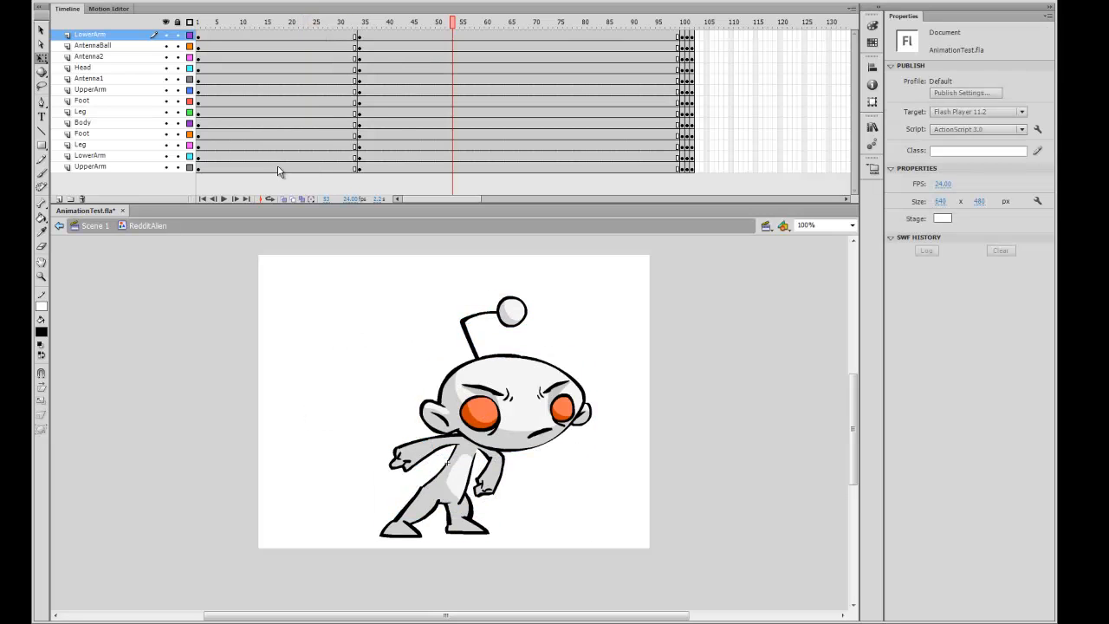
{"action": "left_click_drag", "start_coordinate": [264, 169], "coordinate": [267, 35]}
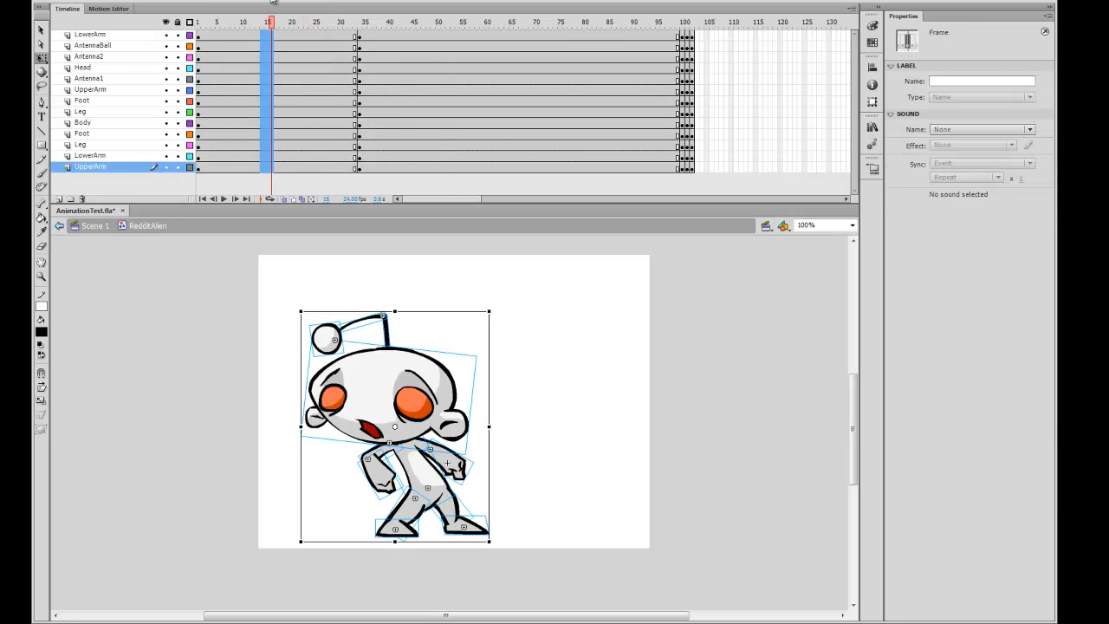
{"action": "right_click", "coordinate": [270, 112]}
{"action": "left_click", "coordinate": [372, 146]}
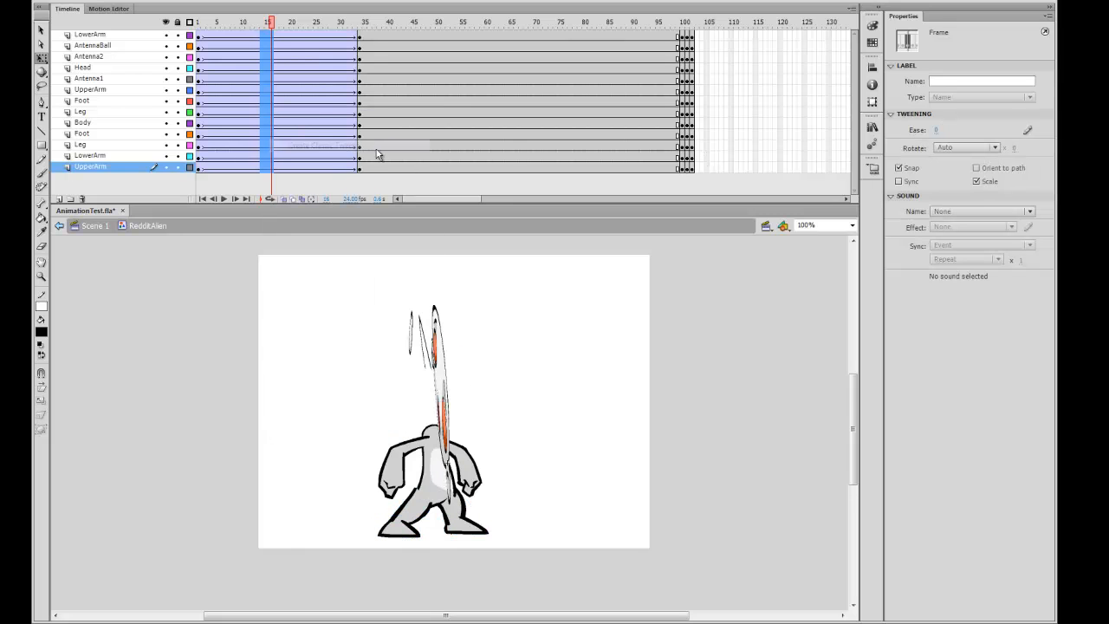
Step: Play back the tweened turn from frame 1 and examine how the head and body move between the poses
{"action": "left_click_drag", "start_coordinate": [272, 22], "coordinate": [171, 19]}
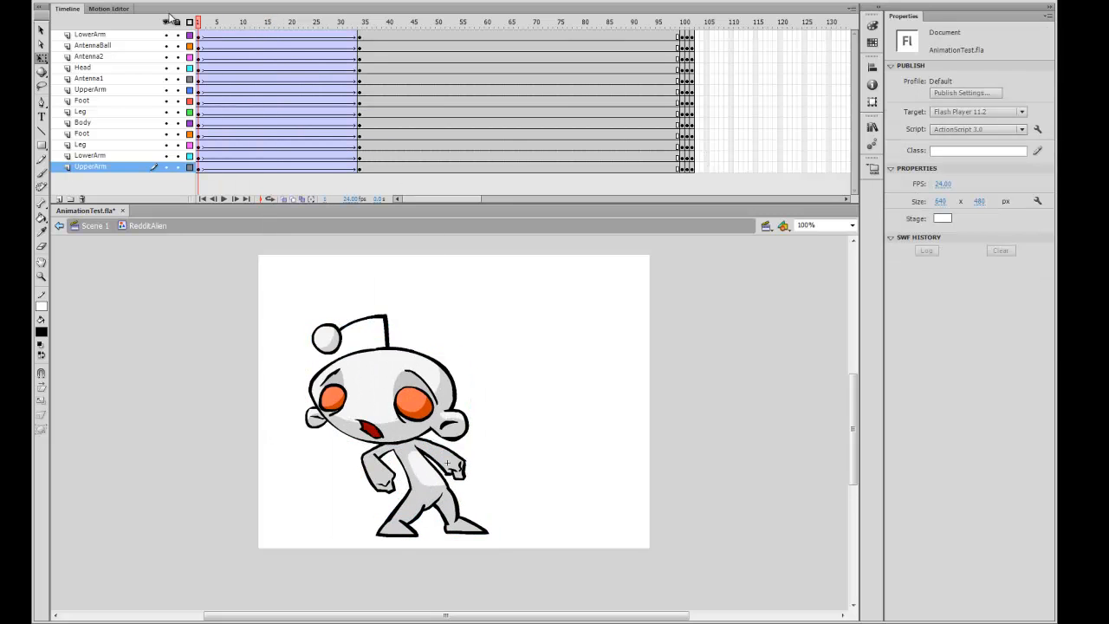
{"action": "key", "text": "Return"}
{"action": "key", "text": "Return"}
{"action": "key", "text": "Return"}
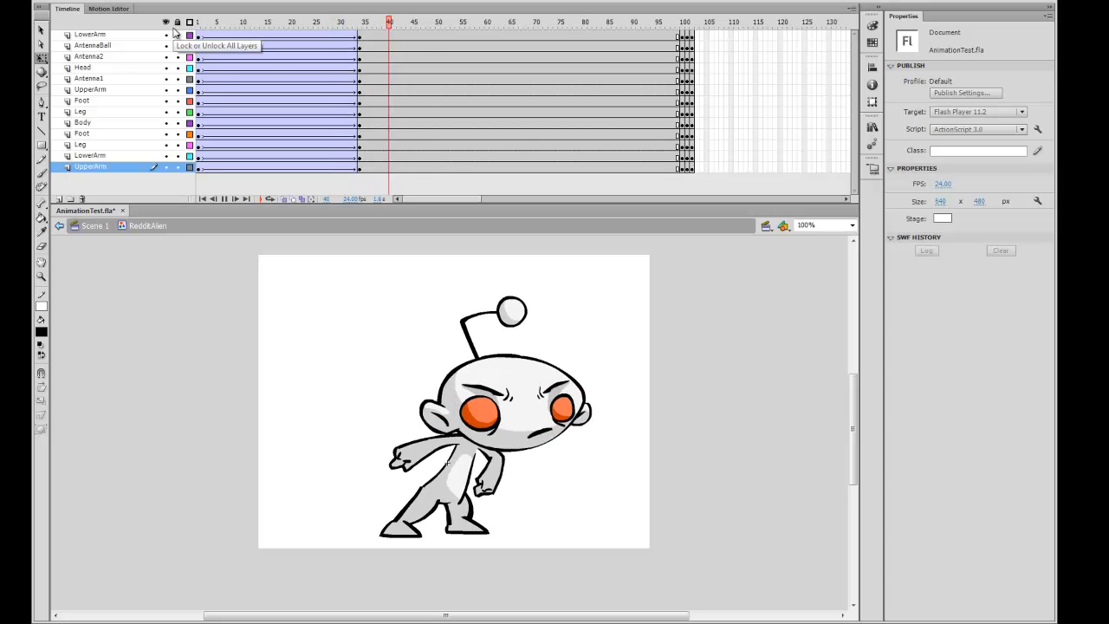
{"action": "left_click_drag", "start_coordinate": [348, 19], "coordinate": [111, 311]}
{"action": "key", "text": "ctrl+equal"}
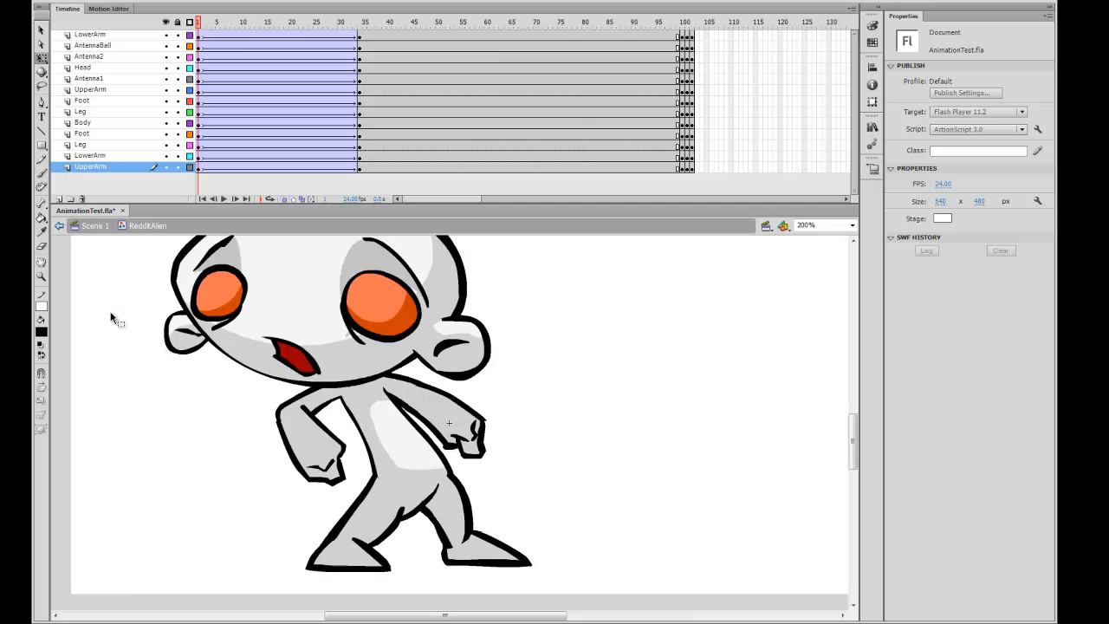
{"action": "left_click_drag", "start_coordinate": [605, 441], "coordinate": [727, 451]}
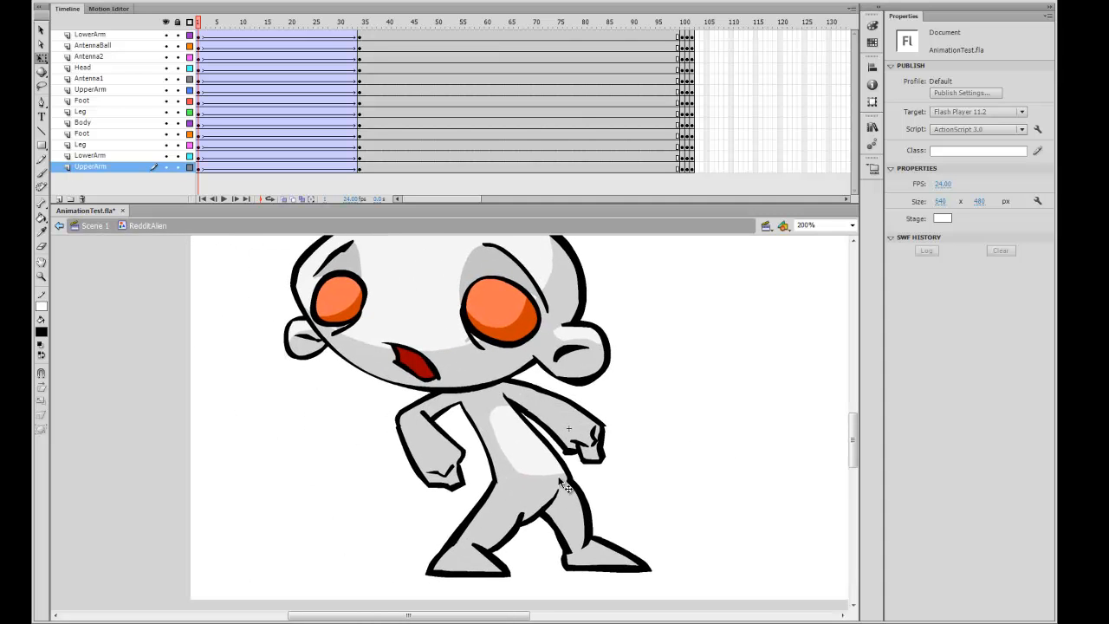
Step: Insert keyframes at frames 16 and 17 across all layers in the middle of the turn
{"action": "mouse_move", "coordinate": [217, 25]}
{"action": "left_mouse_down"}
{"action": "mouse_move", "coordinate": [327, 35]}
{"action": "mouse_move", "coordinate": [195, 68]}
{"action": "mouse_move", "coordinate": [396, 44]}
{"action": "mouse_move", "coordinate": [186, 82]}
{"action": "mouse_move", "coordinate": [407, 52]}
{"action": "mouse_move", "coordinate": [235, 86]}
{"action": "mouse_move", "coordinate": [197, 82]}
{"action": "mouse_move", "coordinate": [268, 89]}
{"action": "left_mouse_up"}
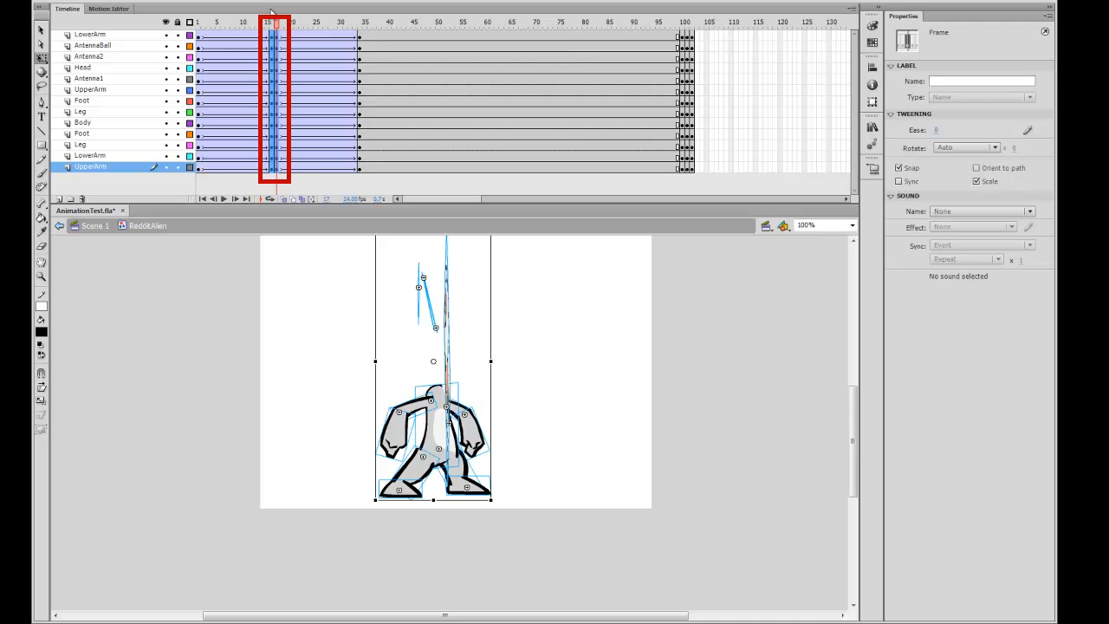
{"action": "left_click", "coordinate": [276, 36]}
{"action": "left_click_drag", "start_coordinate": [278, 173], "coordinate": [276, 199]}
{"action": "left_click", "coordinate": [272, 37]}
{"action": "left_click", "coordinate": [277, 183]}
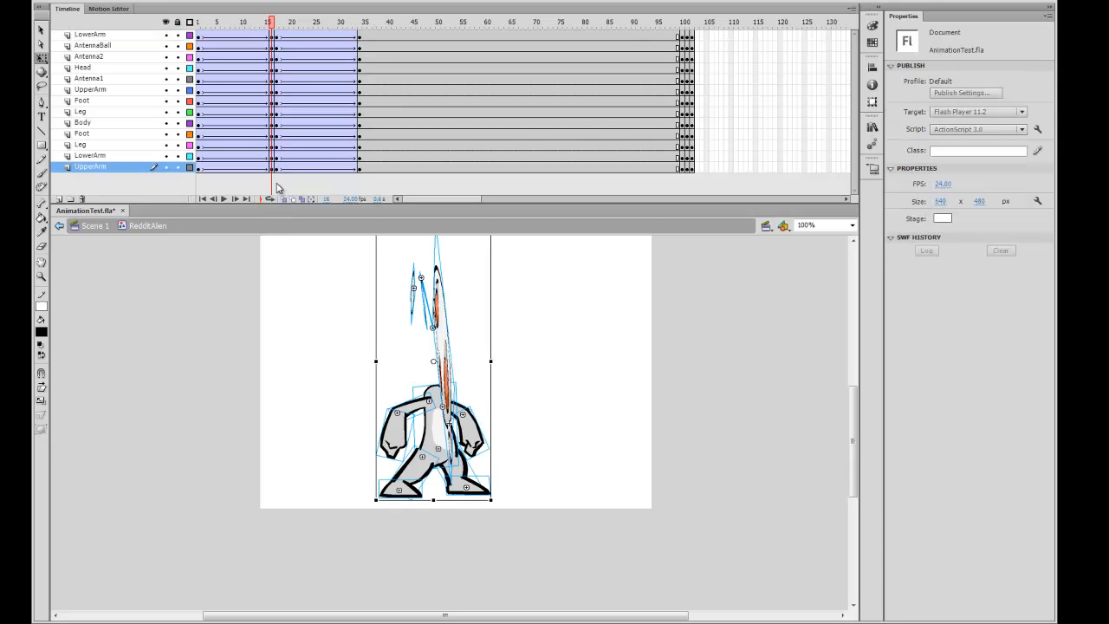
Step: Select the AntennaBall, Antenna2, Head and Antenna1 keyframes together at frame 1
{"action": "left_click_drag", "start_coordinate": [273, 24], "coordinate": [196, 45]}
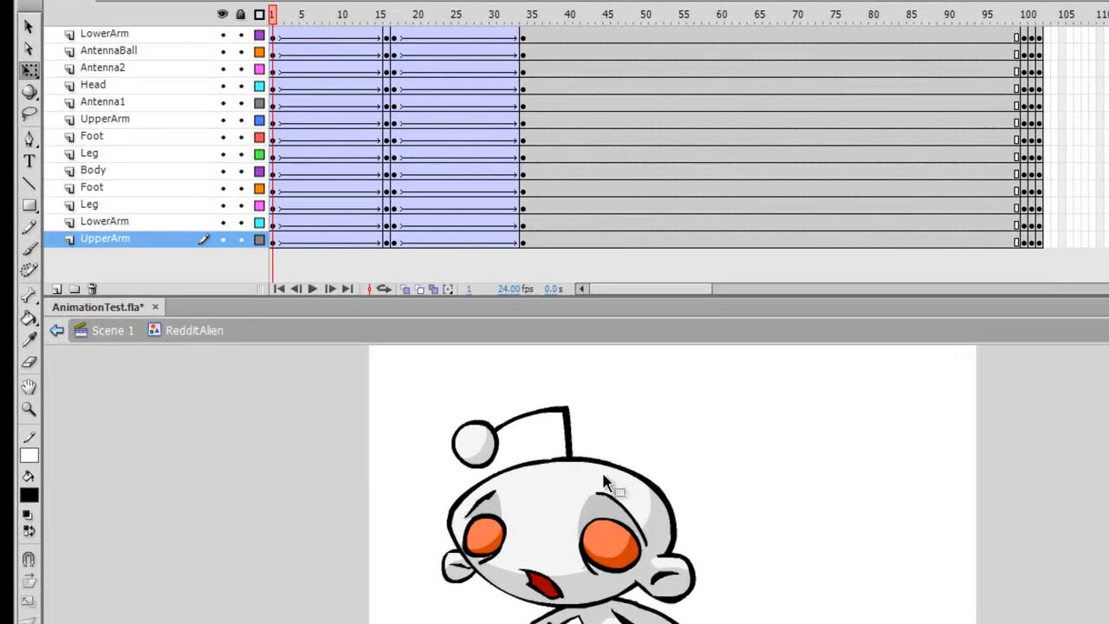
{"action": "left_click_drag", "start_coordinate": [398, 411], "coordinate": [644, 502]}
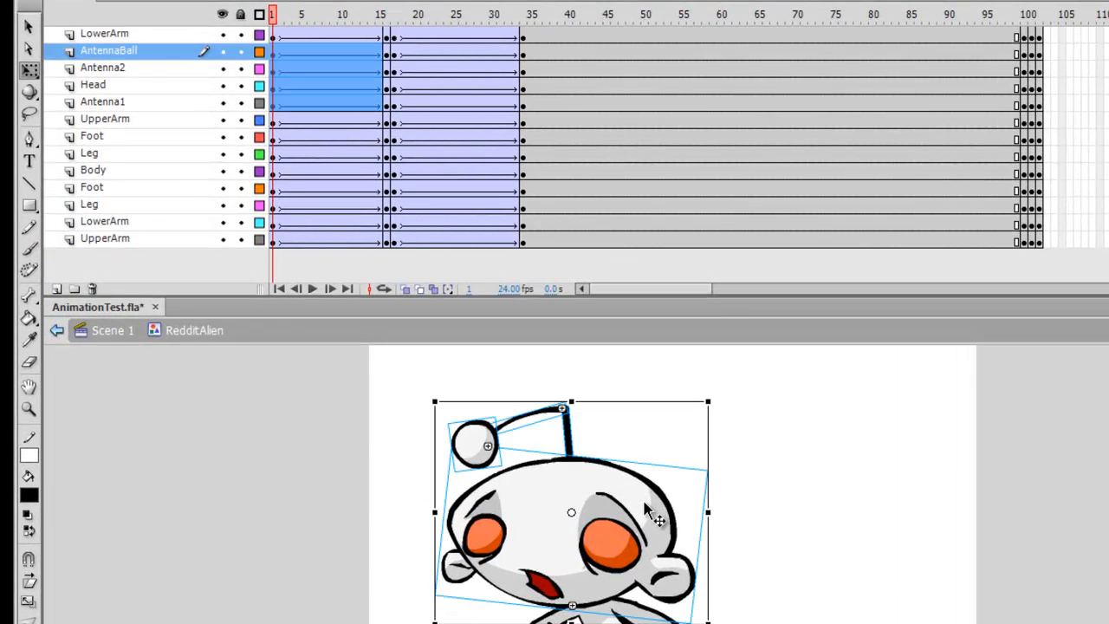
{"action": "left_click", "coordinate": [276, 57]}
{"action": "left_click", "coordinate": [276, 69]}
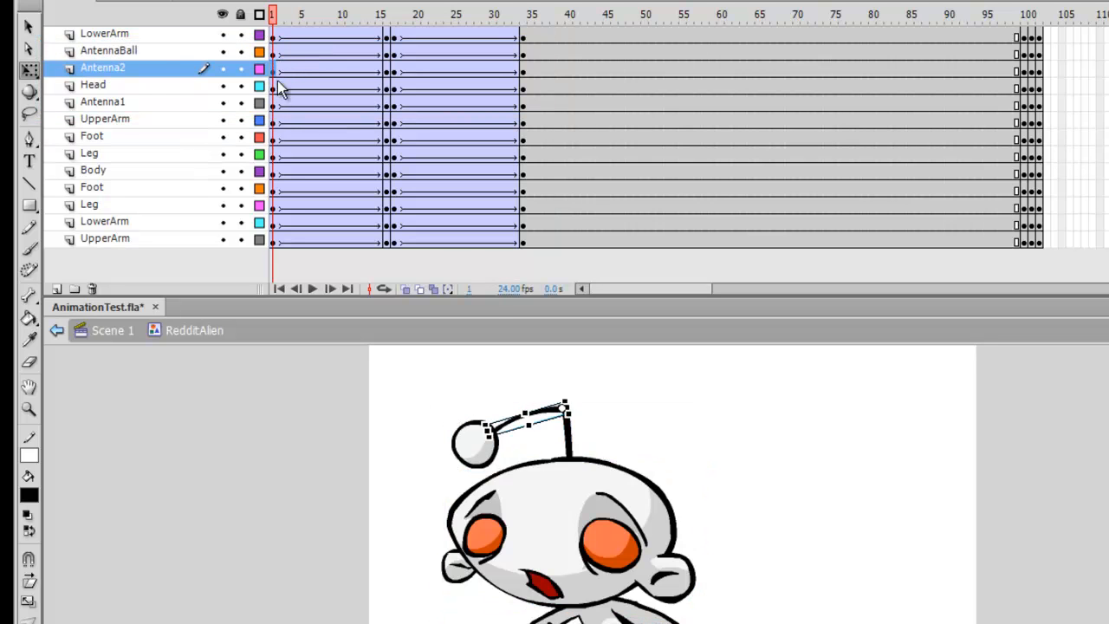
{"action": "left_click", "coordinate": [275, 87]}
{"action": "left_click", "coordinate": [279, 104]}
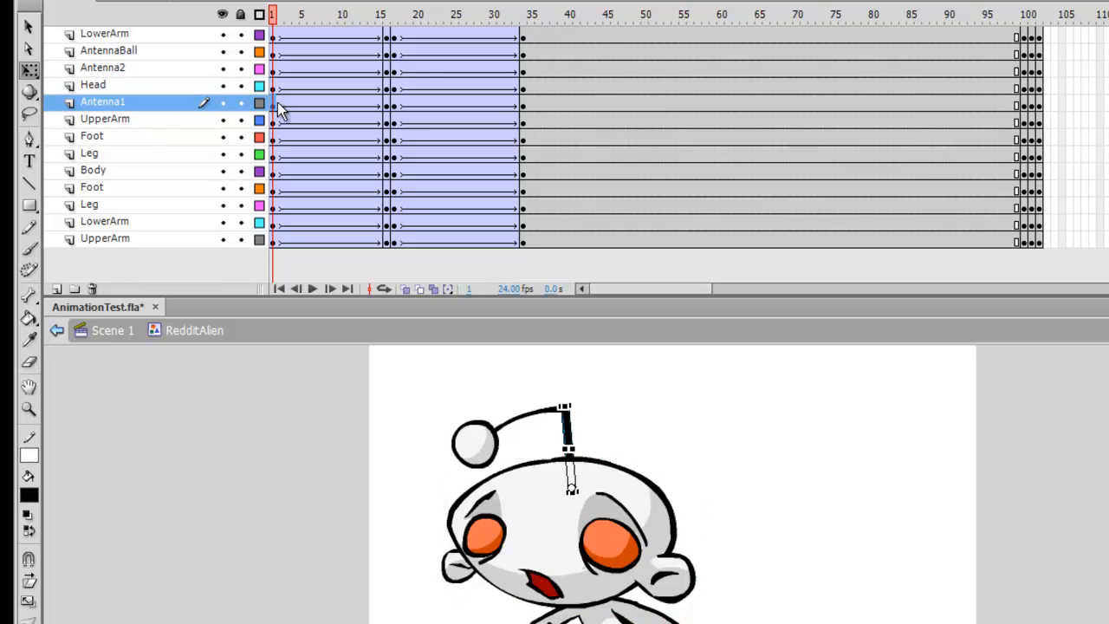
{"action": "left_click", "coordinate": [276, 85]}
{"action": "left_click_drag", "start_coordinate": [275, 106], "coordinate": [277, 50]}
Step: Copy the head and antenna keyframes from frame 34 to frame 17, and recreate their classic tweens there
{"action": "left_click_drag", "start_coordinate": [277, 108], "coordinate": [525, 110]}
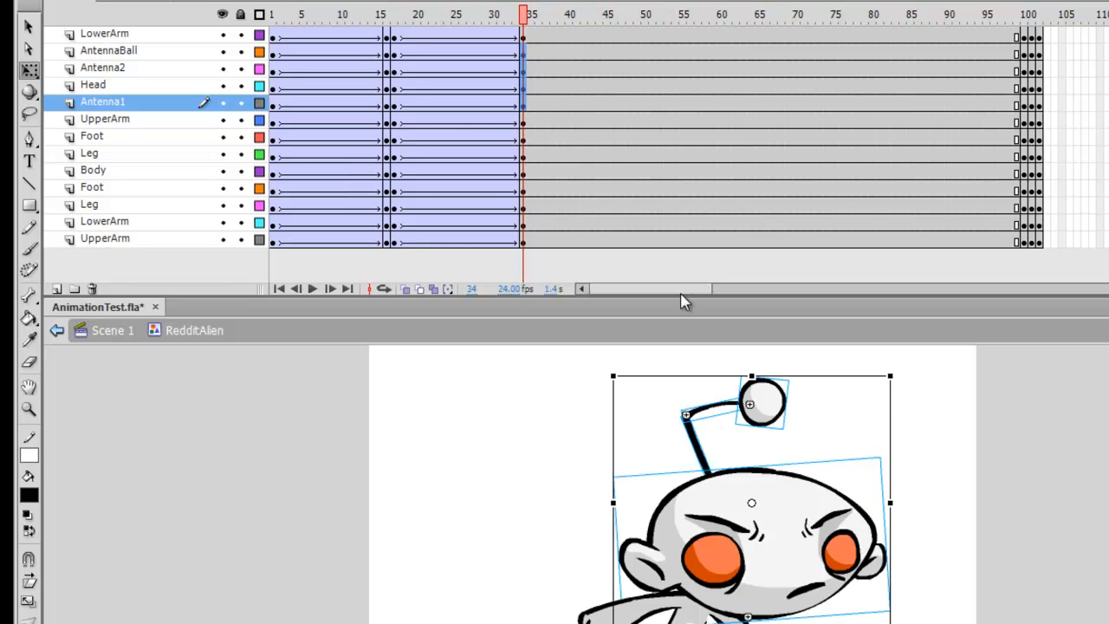
{"action": "left_click_drag", "start_coordinate": [526, 109], "coordinate": [401, 111]}
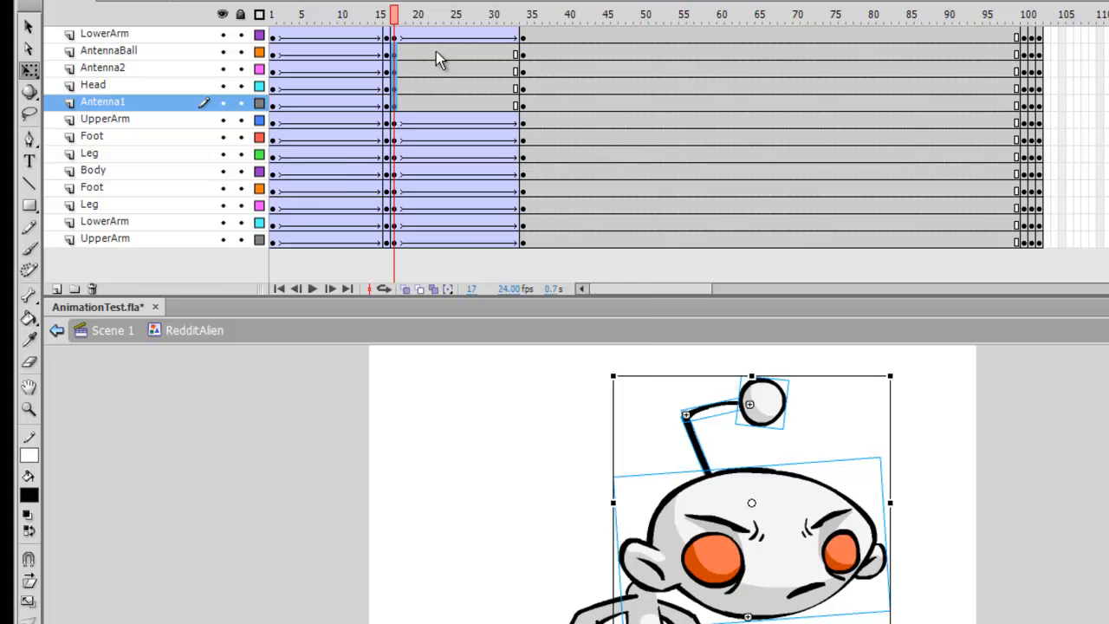
{"action": "right_click", "coordinate": [397, 53]}
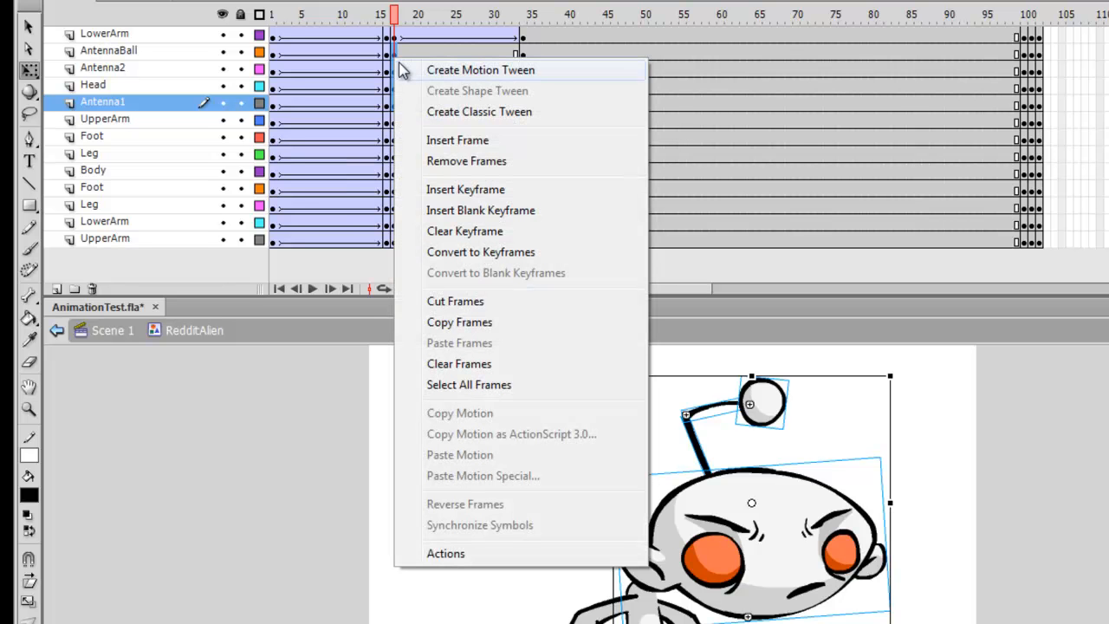
{"action": "left_click", "coordinate": [538, 113]}
{"action": "left_click_drag", "start_coordinate": [396, 15], "coordinate": [260, 24]}
{"action": "key", "text": "Return"}
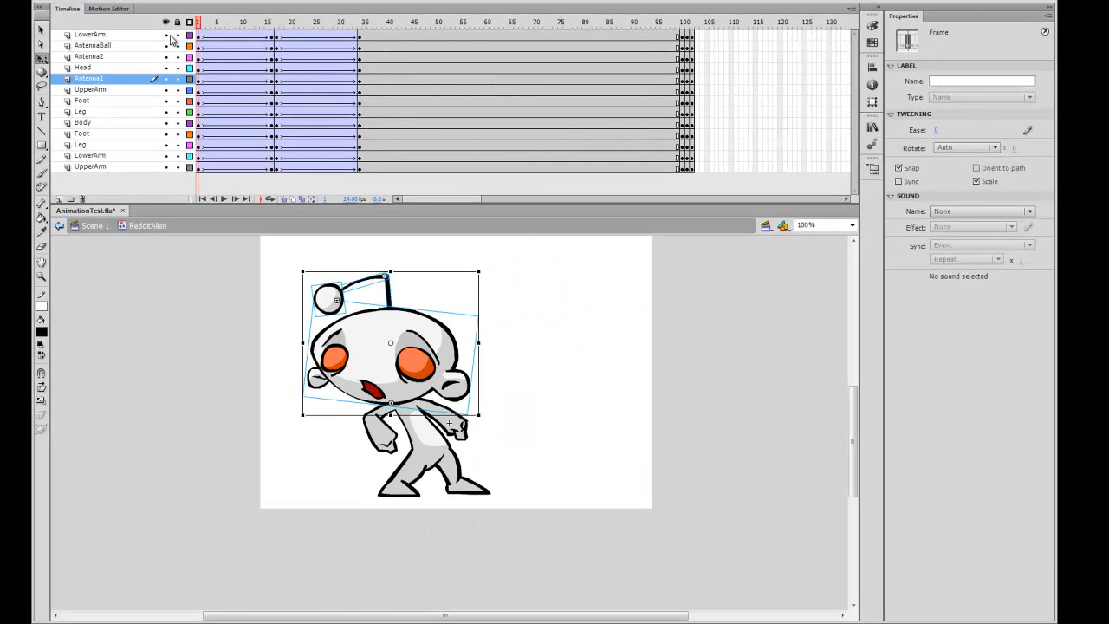
Step: Shorten both tweens on all layers so their keyframes fall at frames 12, 13 and 23, and play back the turn
{"action": "left_click", "coordinate": [367, 21]}
{"action": "left_click_drag", "start_coordinate": [364, 22], "coordinate": [332, 37]}
{"action": "key", "text": "Return"}
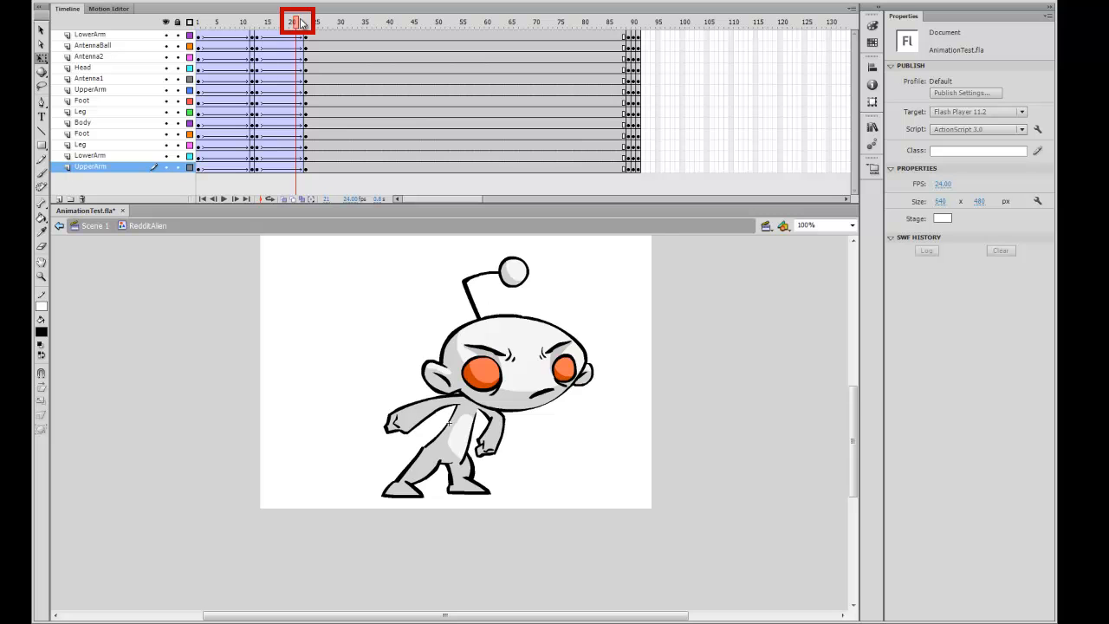
{"action": "left_click_drag", "start_coordinate": [301, 23], "coordinate": [141, 47]}
{"action": "key", "text": "Return"}
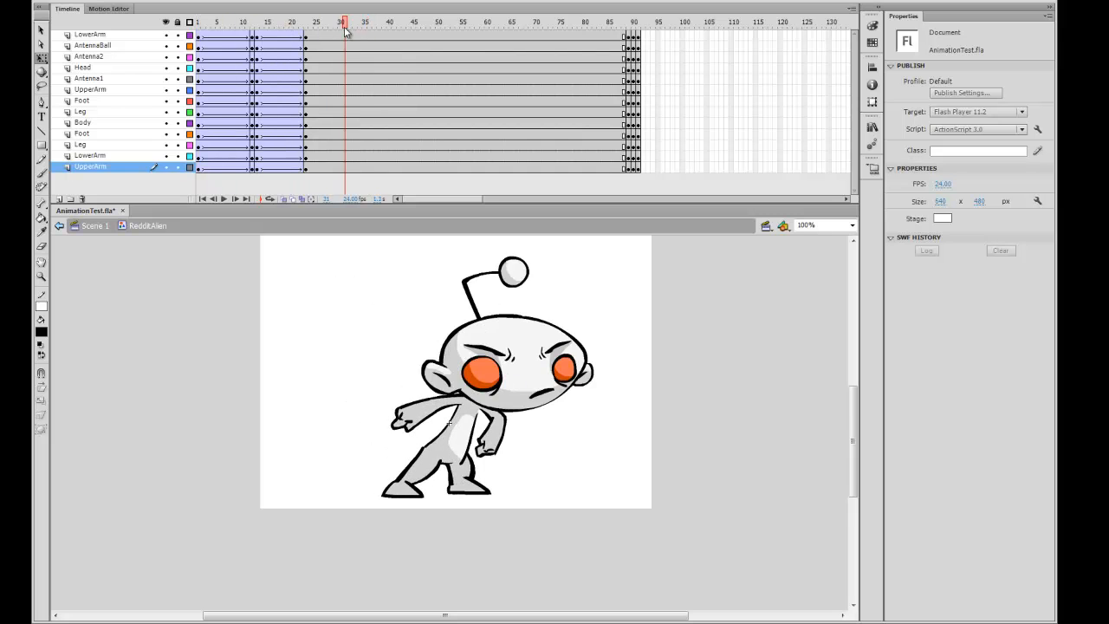
{"action": "key", "text": "ctrl+equal"}
{"action": "key", "text": "ctrl+minus"}
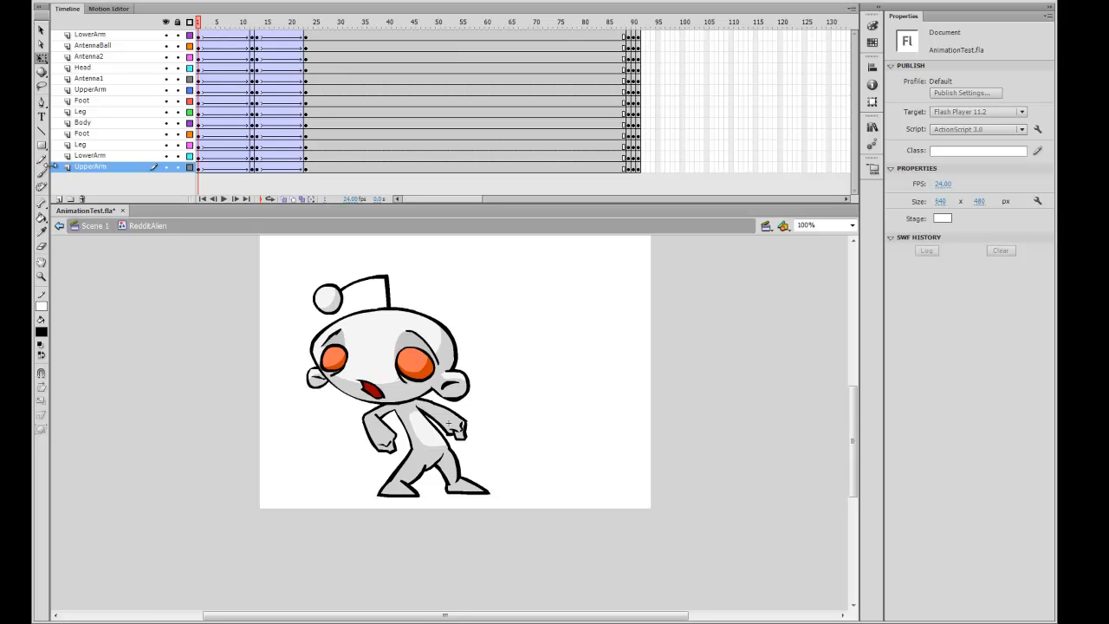
Step: Shift the head and antenna sideways over the torso in the frame 12 keyframe
{"action": "left_click", "coordinate": [40, 277]}
{"action": "left_click_drag", "start_coordinate": [247, 254], "coordinate": [639, 511]}
{"action": "key", "text": "v"}
{"action": "left_click_drag", "start_coordinate": [247, 22], "coordinate": [253, 23]}
{"action": "left_click_drag", "start_coordinate": [445, 397], "coordinate": [489, 395]}
Step: Reposition the angry head and its antenna sideways over the torso in the frame 13 keyframe
{"action": "left_click", "coordinate": [257, 22]}
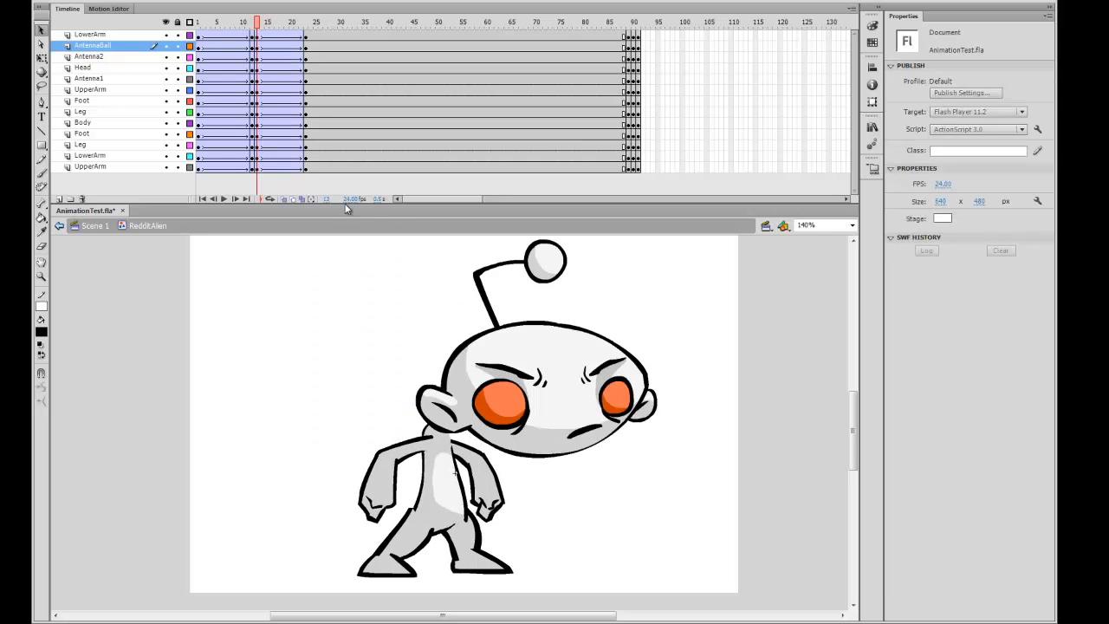
{"action": "key", "text": "ctrl+z"}
{"action": "key", "text": "ctrl+z"}
{"action": "key", "text": "ctrl+z"}
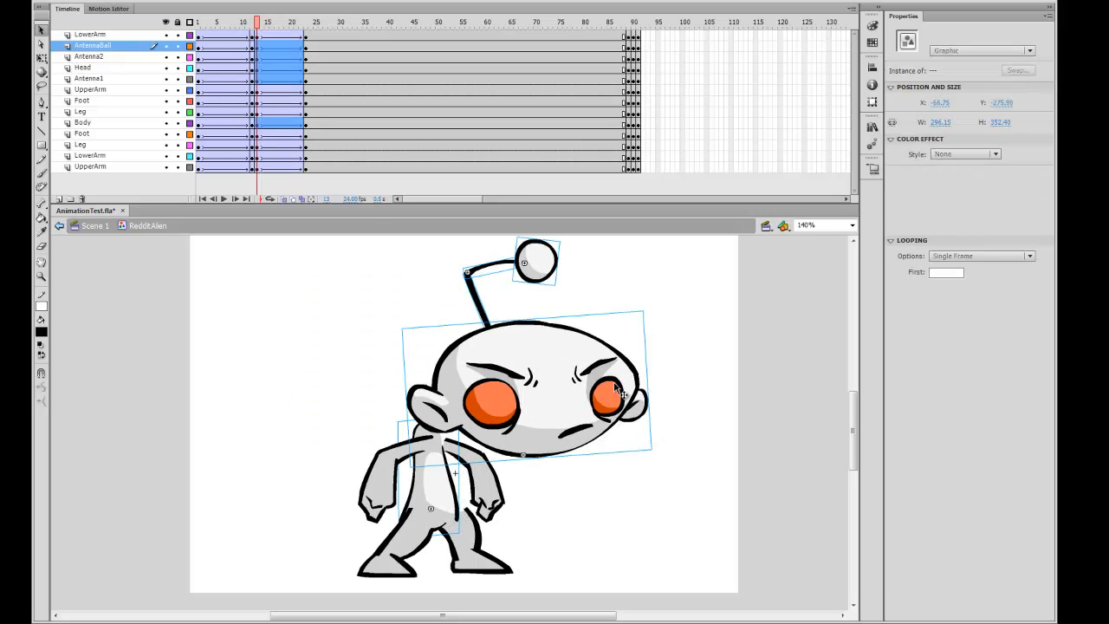
{"action": "key", "text": "ctrl+y"}
{"action": "left_click", "coordinate": [700, 414]}
{"action": "left_click_drag", "start_coordinate": [424, 268], "coordinate": [546, 366]}
{"action": "left_click_drag", "start_coordinate": [258, 23], "coordinate": [256, 25]}
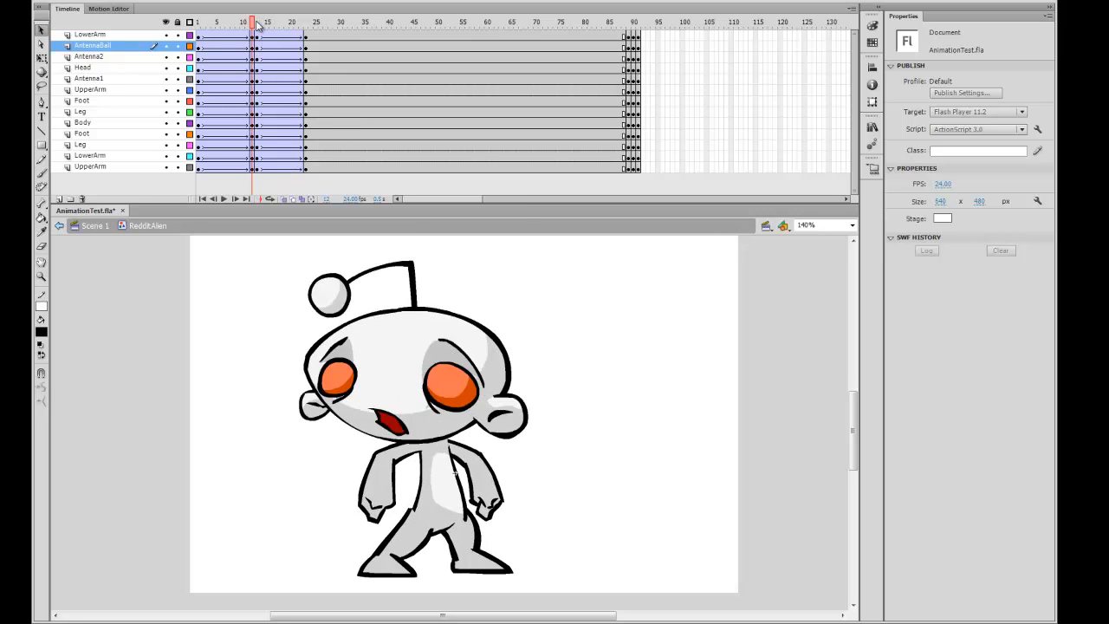
Step: Skew the torso, arms and legs together in the frame 12 keyframe so the shoulders lean back toward the starting pose
{"action": "left_click_drag", "start_coordinate": [523, 592], "coordinate": [345, 448]}
{"action": "key", "text": "q"}
{"action": "left_click_drag", "start_coordinate": [468, 416], "coordinate": [450, 418]}
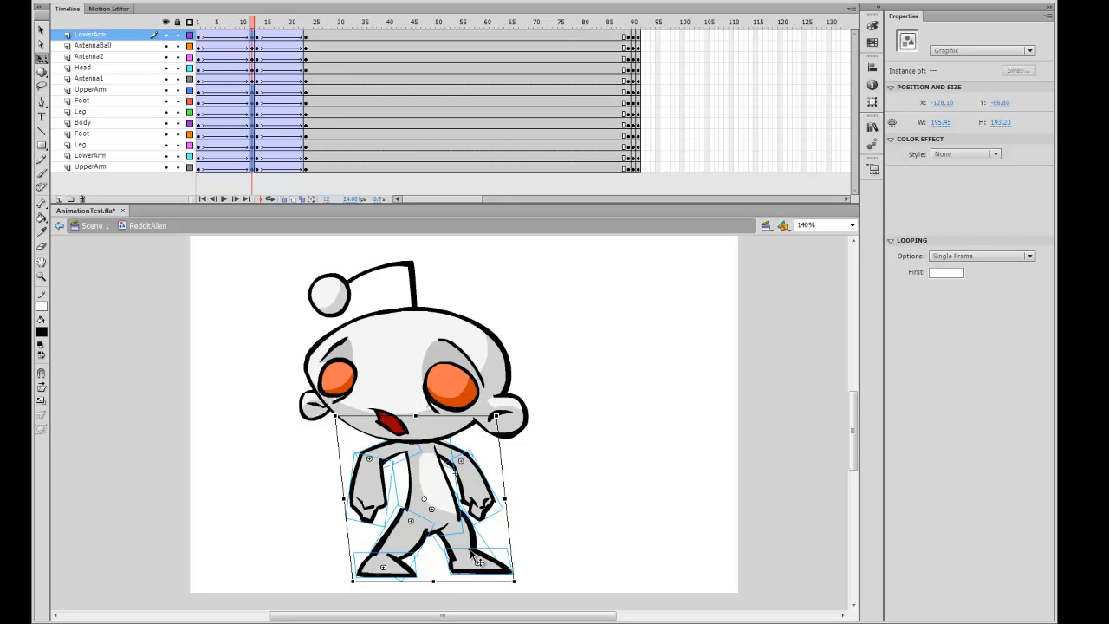
Step: Skew the body and limbs toward the end pose in the frame 13 keyframe, comparing adjacent frames and scrubbing through the turn
{"action": "left_click_drag", "start_coordinate": [250, 22], "coordinate": [254, 22]}
{"action": "key", "text": "period"}
{"action": "key", "text": "comma"}
{"action": "key", "text": "period"}
{"action": "key", "text": "comma"}
{"action": "key", "text": "period"}
{"action": "key", "text": "comma"}
{"action": "key", "text": "period"}
{"action": "left_click_drag", "start_coordinate": [335, 451], "coordinate": [577, 602]}
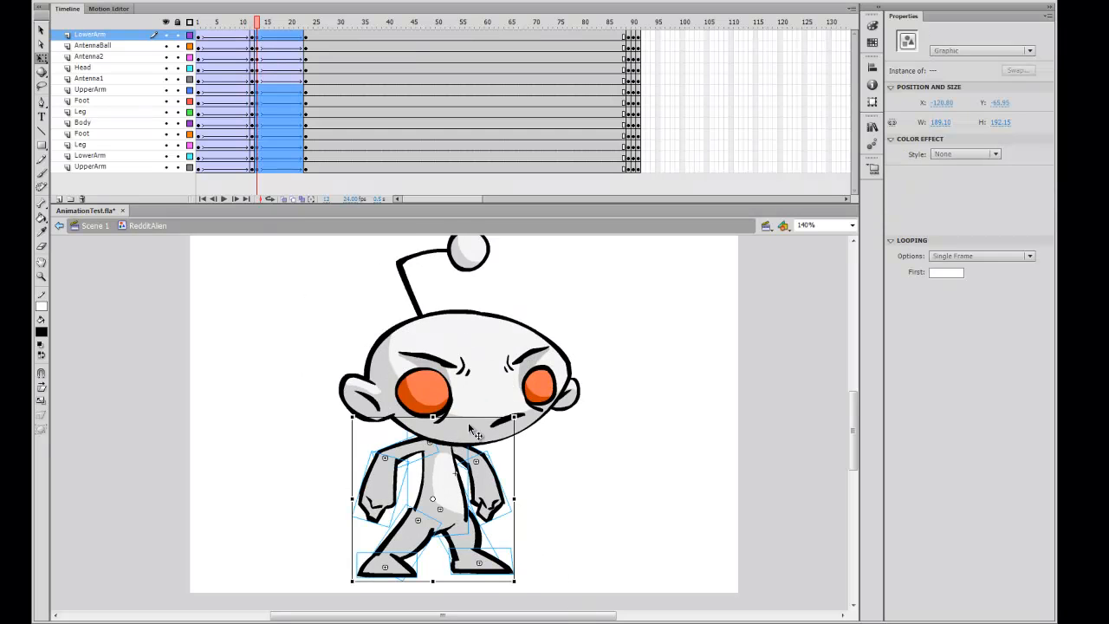
{"action": "left_click_drag", "start_coordinate": [478, 416], "coordinate": [487, 417]}
{"action": "left_click", "coordinate": [308, 101]}
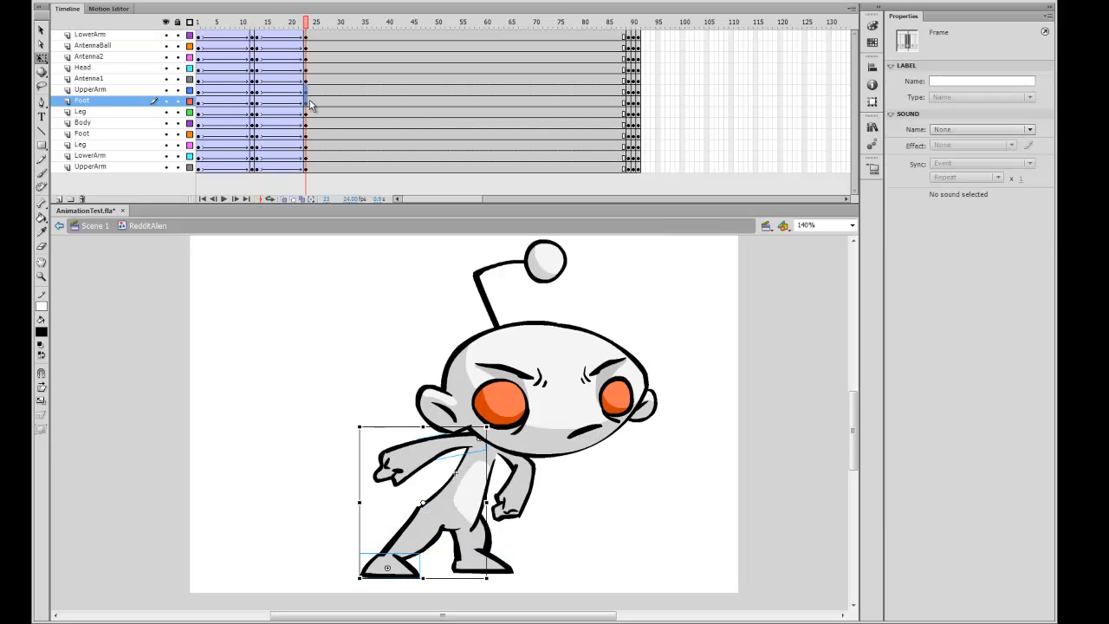
{"action": "left_click", "coordinate": [254, 17]}
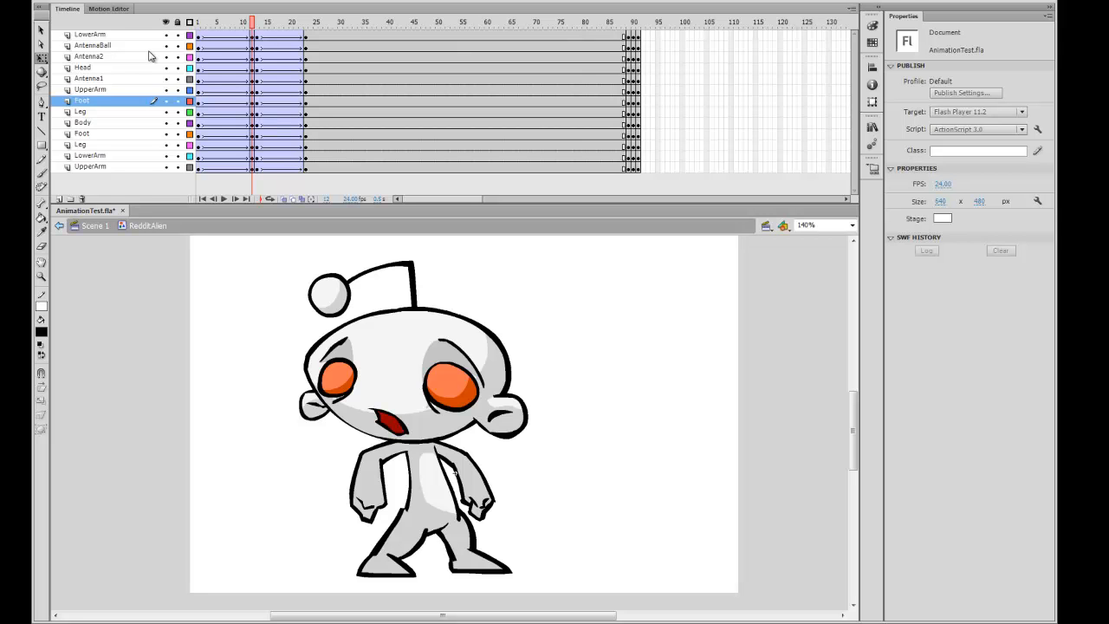
{"action": "mouse_move", "coordinate": [252, 23]}
{"action": "left_mouse_down"}
{"action": "mouse_move", "coordinate": [292, 21]}
{"action": "mouse_move", "coordinate": [250, 50]}
{"action": "mouse_move", "coordinate": [306, 44]}
{"action": "mouse_move", "coordinate": [229, 43]}
{"action": "mouse_move", "coordinate": [326, 41]}
{"action": "mouse_move", "coordinate": [231, 65]}
{"action": "mouse_move", "coordinate": [277, 60]}
{"action": "mouse_move", "coordinate": [286, 26]}
{"action": "mouse_move", "coordinate": [312, 26]}
{"action": "mouse_move", "coordinate": [239, 30]}
{"action": "mouse_move", "coordinate": [310, 34]}
{"action": "mouse_move", "coordinate": [260, 52]}
{"action": "mouse_move", "coordinate": [281, 80]}
{"action": "left_mouse_up"}
Step: Try graphic frame 2 for the LowerArm instance on the top layer in the frame 13 keyframe
{"action": "left_click", "coordinate": [403, 500]}
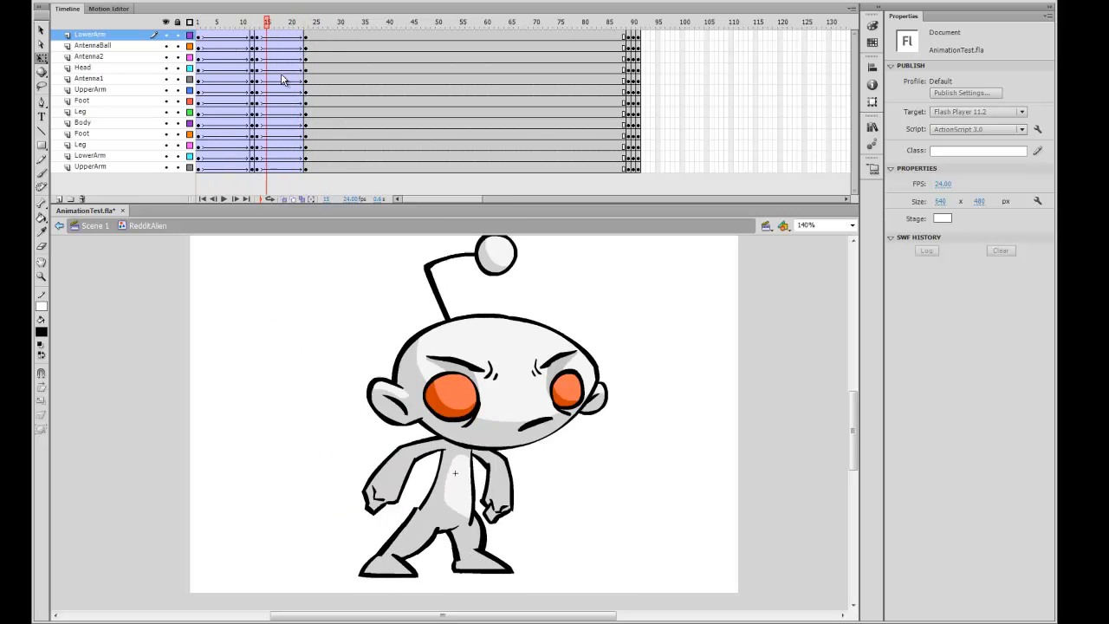
{"action": "left_click", "coordinate": [257, 35]}
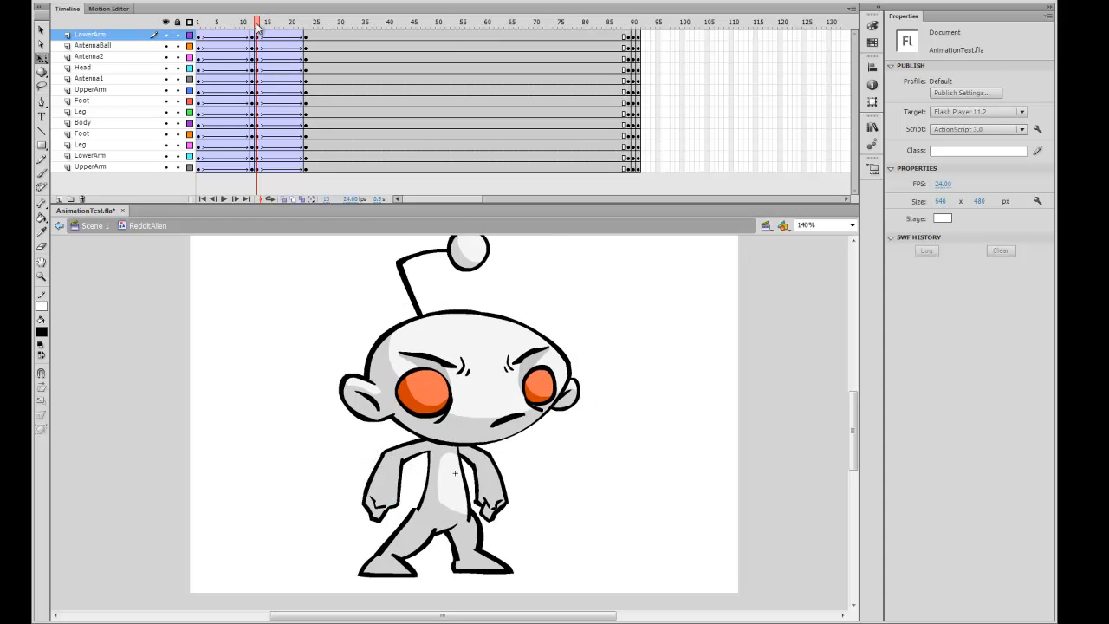
{"action": "left_click", "coordinate": [404, 509]}
{"action": "left_click", "coordinate": [259, 35]}
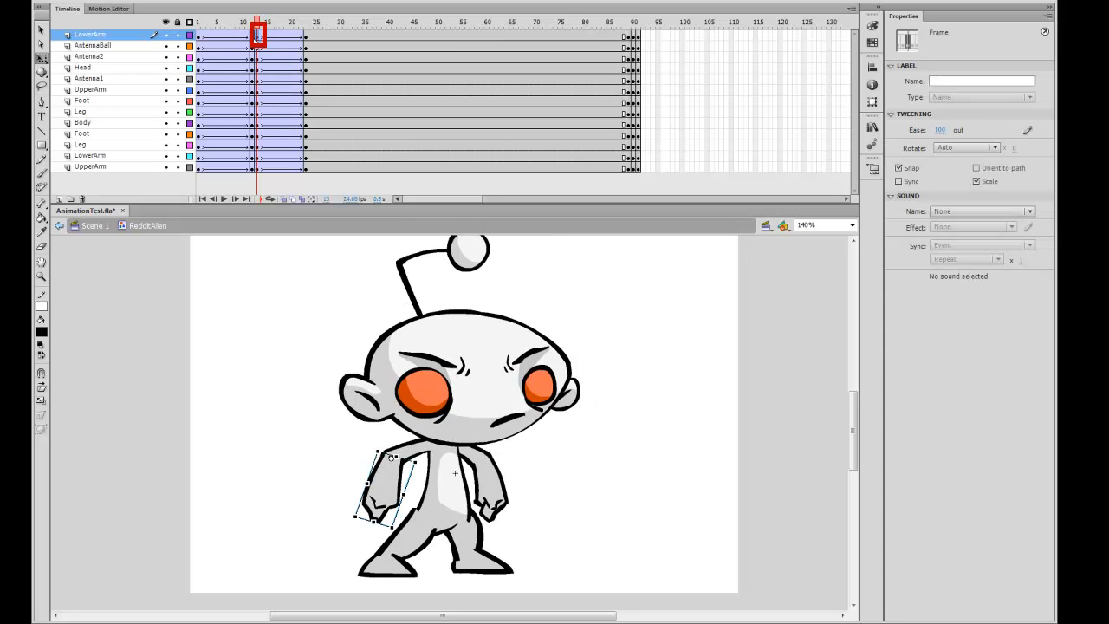
{"action": "left_click", "coordinate": [386, 485]}
{"action": "left_click_drag", "start_coordinate": [941, 272], "coordinate": [910, 278]}
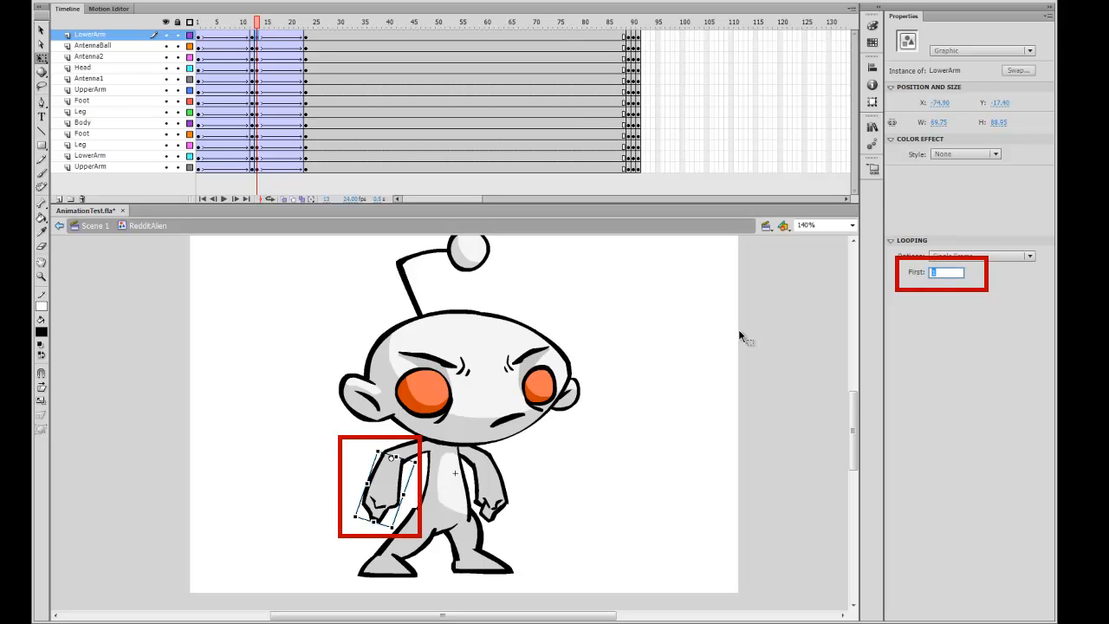
{"action": "type", "text": "2"}
{"action": "key", "text": "Return"}
{"action": "left_click_drag", "start_coordinate": [260, 22], "coordinate": [257, 54]}
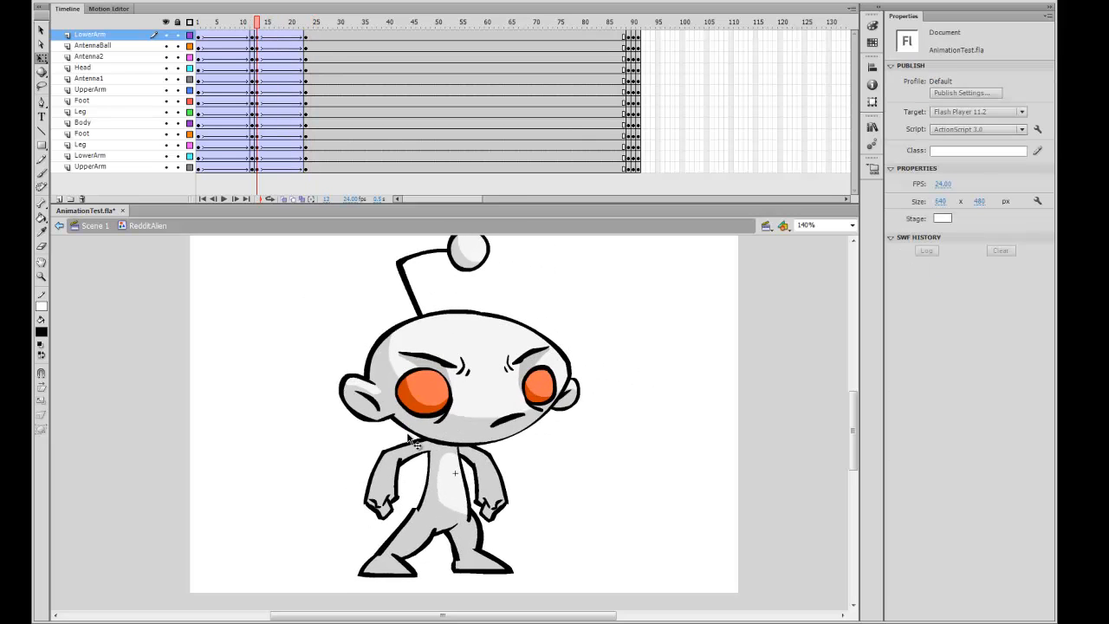
Step: Set the first graphic frame of that LowerArm instance to 3 at frame 13, and play back the turn
{"action": "left_click", "coordinate": [392, 503]}
{"action": "left_click", "coordinate": [949, 273]}
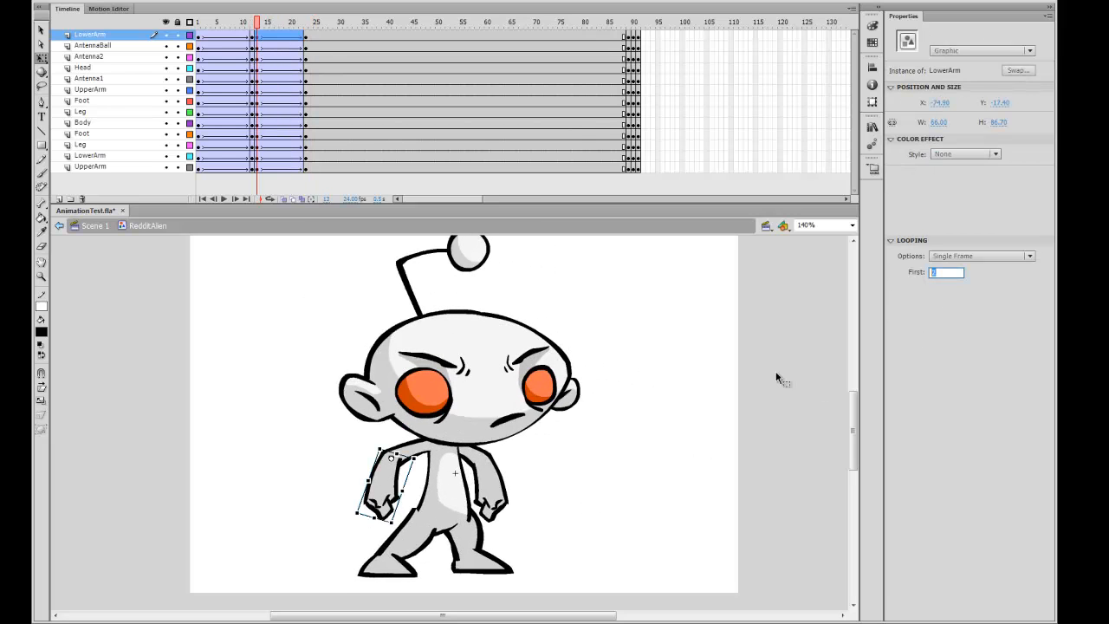
{"action": "type", "text": "3"}
{"action": "key", "text": "Return"}
{"action": "left_click_drag", "start_coordinate": [257, 63], "coordinate": [167, 73]}
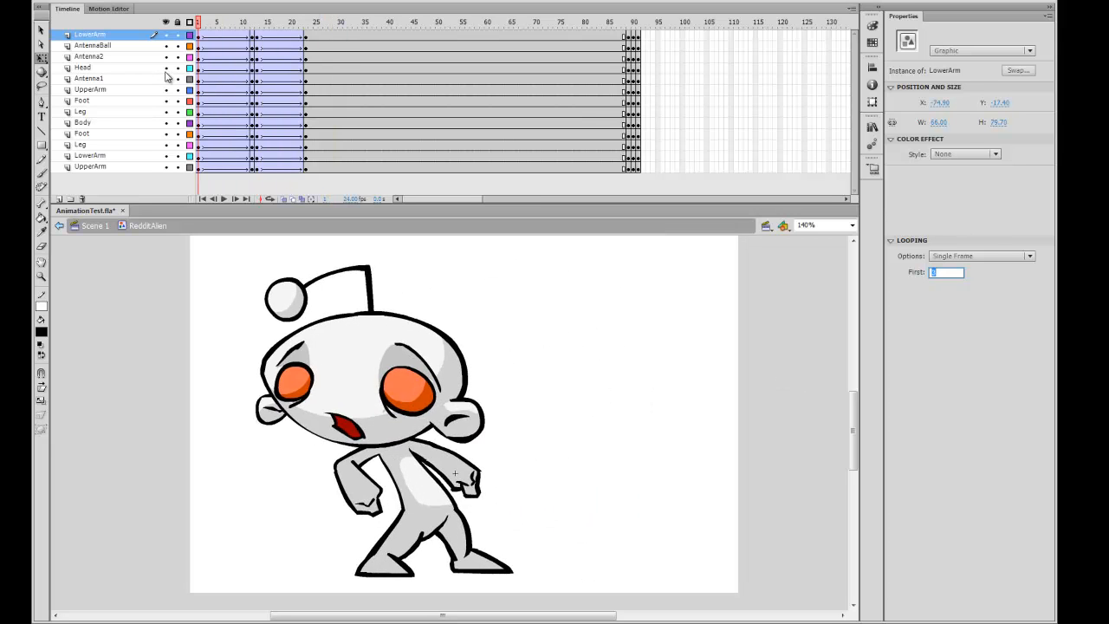
{"action": "key", "text": "Return"}
{"action": "left_click_drag", "start_coordinate": [228, 23], "coordinate": [199, 78]}
Step: Open the LowerArm symbol from the frame 1 pose and add a keyframe at frame 4 on both of its layers
{"action": "left_click", "coordinate": [385, 503]}
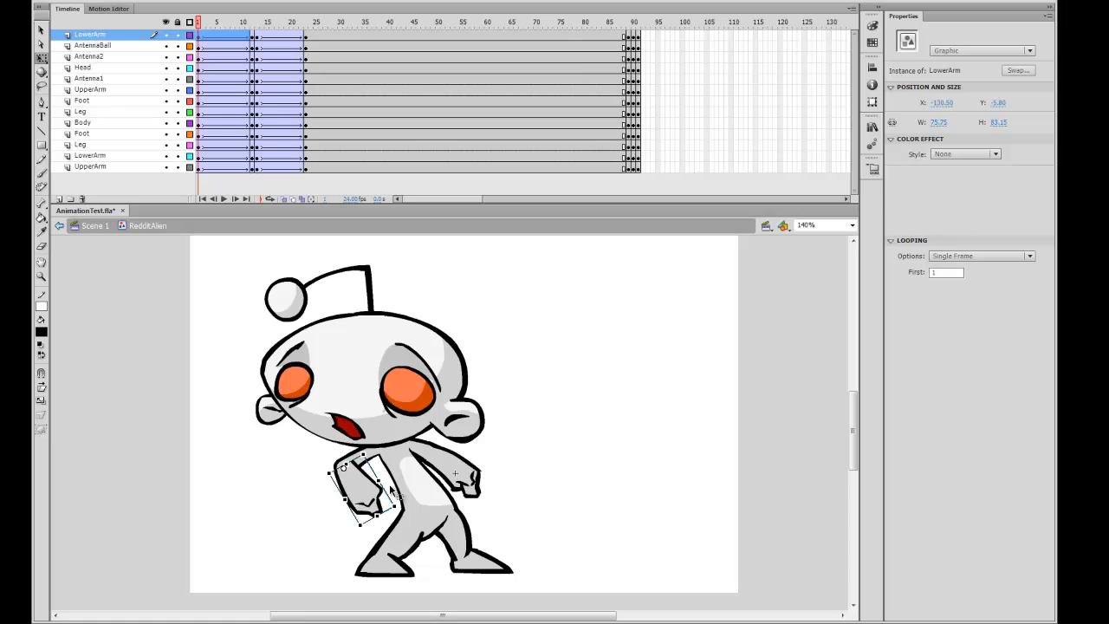
{"action": "key", "text": "ctrl+equal"}
{"action": "left_click_drag", "start_coordinate": [604, 404], "coordinate": [586, 466]}
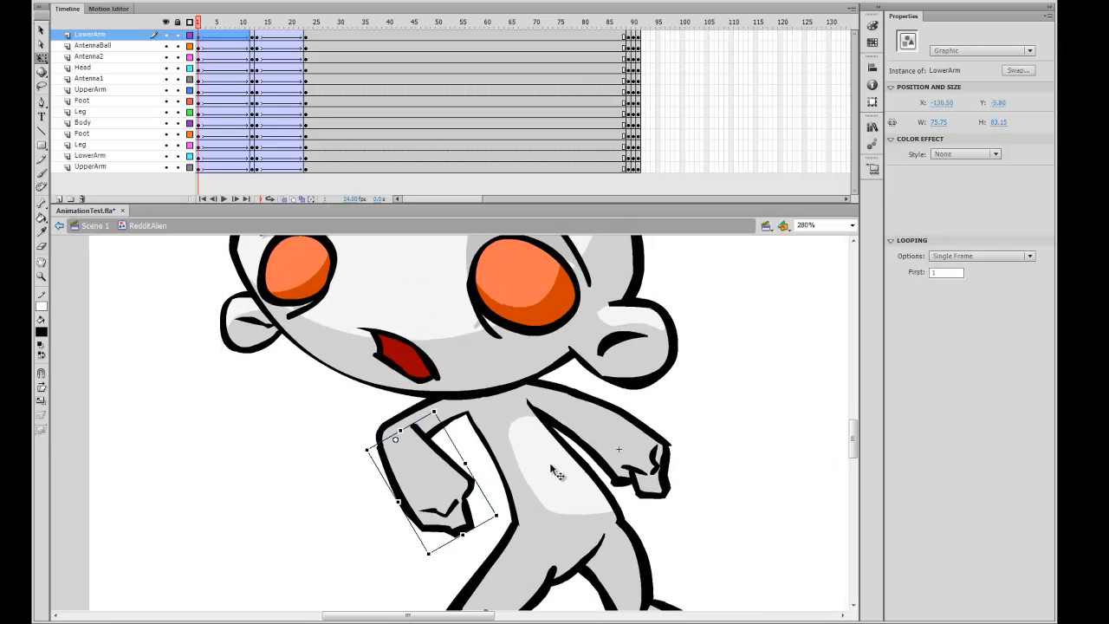
{"action": "double_click", "coordinate": [446, 487]}
{"action": "left_click", "coordinate": [473, 440]}
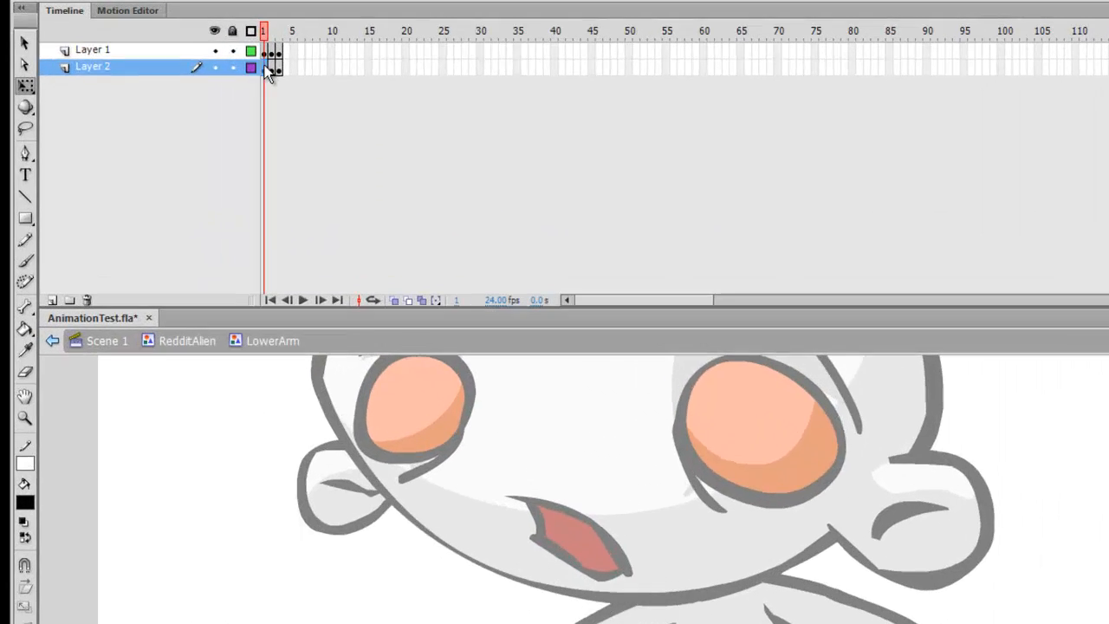
{"action": "left_click", "coordinate": [202, 35]}
{"action": "left_click_drag", "start_coordinate": [294, 52], "coordinate": [329, 96]}
{"action": "left_click", "coordinate": [333, 81]}
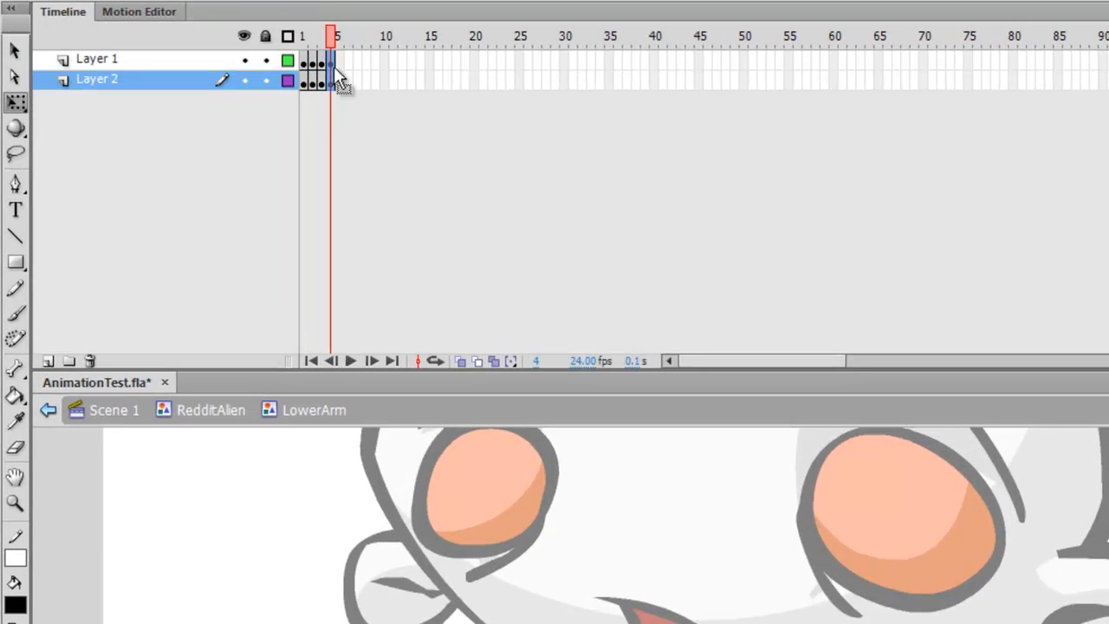
{"action": "key", "text": "F5"}
Step: Erase the fist and delete the grey arm fill at frame 4, and remove the extra frame 5 from both layers
{"action": "key", "text": "e"}
{"action": "mouse_move", "coordinate": [474, 465]}
{"action": "left_mouse_down"}
{"action": "mouse_move", "coordinate": [387, 507]}
{"action": "mouse_move", "coordinate": [398, 514]}
{"action": "mouse_move", "coordinate": [473, 465]}
{"action": "mouse_move", "coordinate": [393, 528]}
{"action": "mouse_move", "coordinate": [485, 470]}
{"action": "mouse_move", "coordinate": [438, 520]}
{"action": "mouse_move", "coordinate": [469, 498]}
{"action": "mouse_move", "coordinate": [496, 495]}
{"action": "mouse_move", "coordinate": [423, 542]}
{"action": "mouse_move", "coordinate": [388, 505]}
{"action": "mouse_move", "coordinate": [476, 456]}
{"action": "mouse_move", "coordinate": [411, 508]}
{"action": "left_mouse_up"}
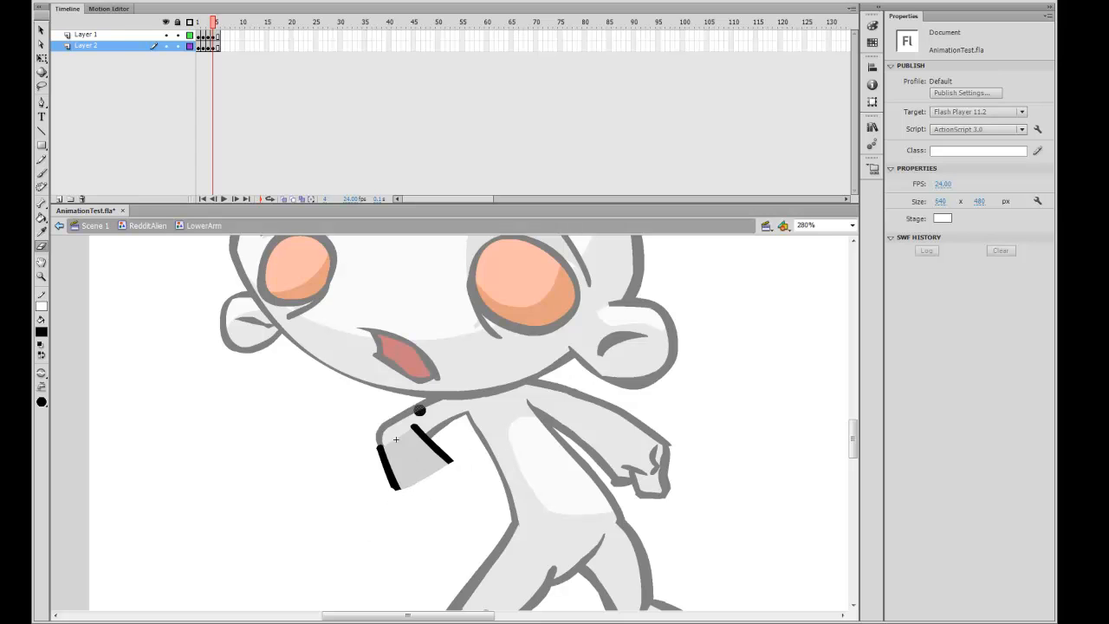
{"action": "key", "text": "v"}
{"action": "left_click", "coordinate": [430, 463]}
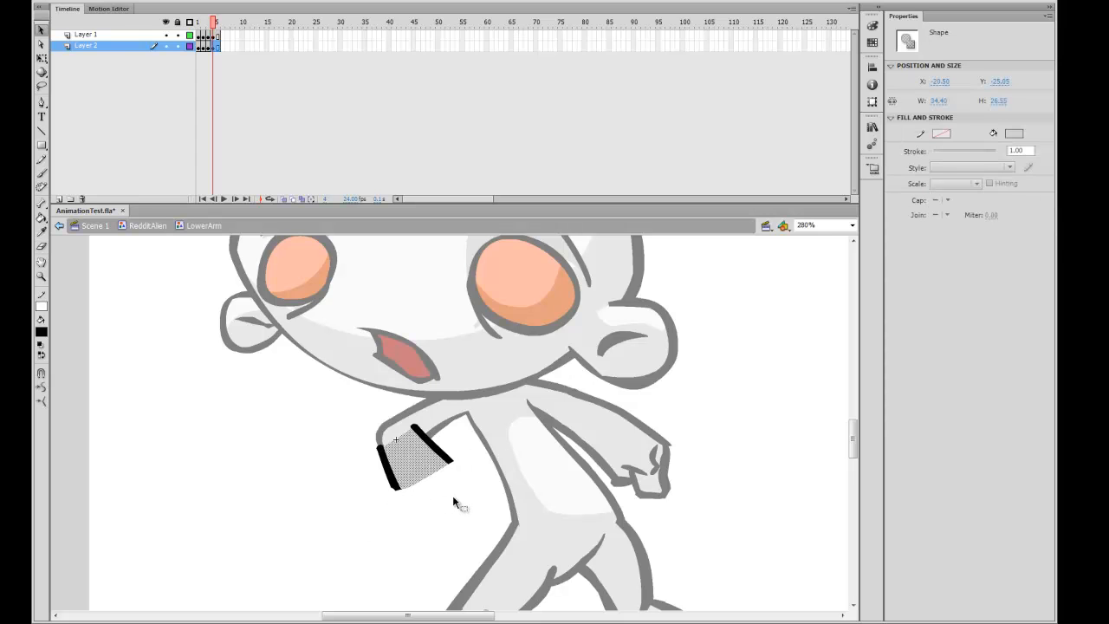
{"action": "key", "text": "Delete"}
{"action": "left_click", "coordinate": [214, 36]}
{"action": "left_click_drag", "start_coordinate": [218, 36], "coordinate": [220, 48]}
{"action": "key", "text": "shift+F5"}
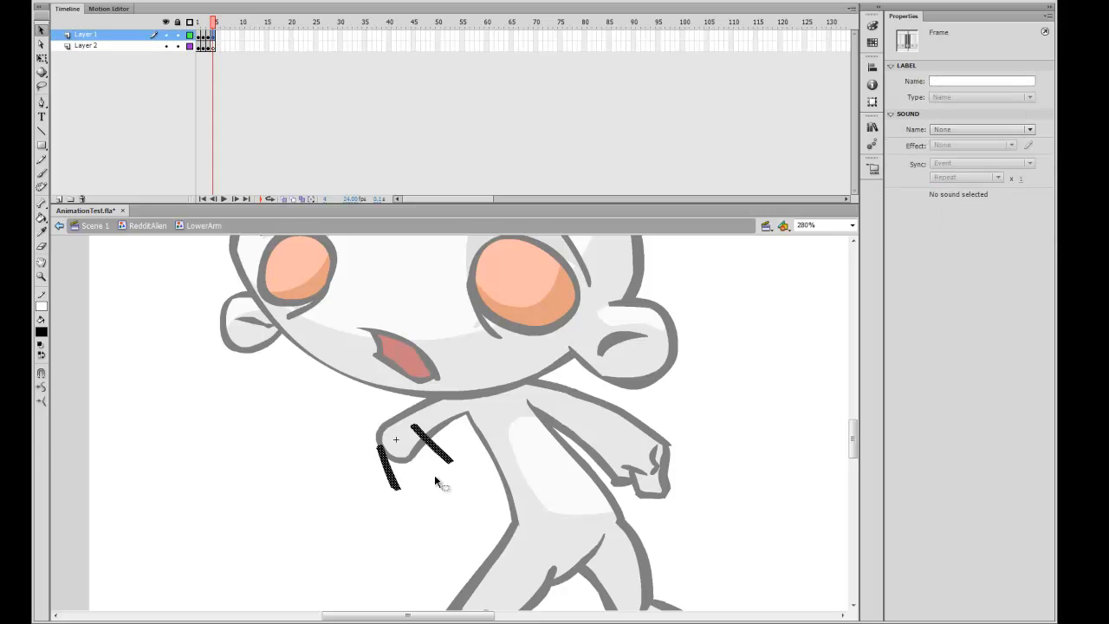
Step: Draw an open hand with spread fingers in black with the Brush tool on Layer 1 at frame 4
{"action": "key", "text": "b"}
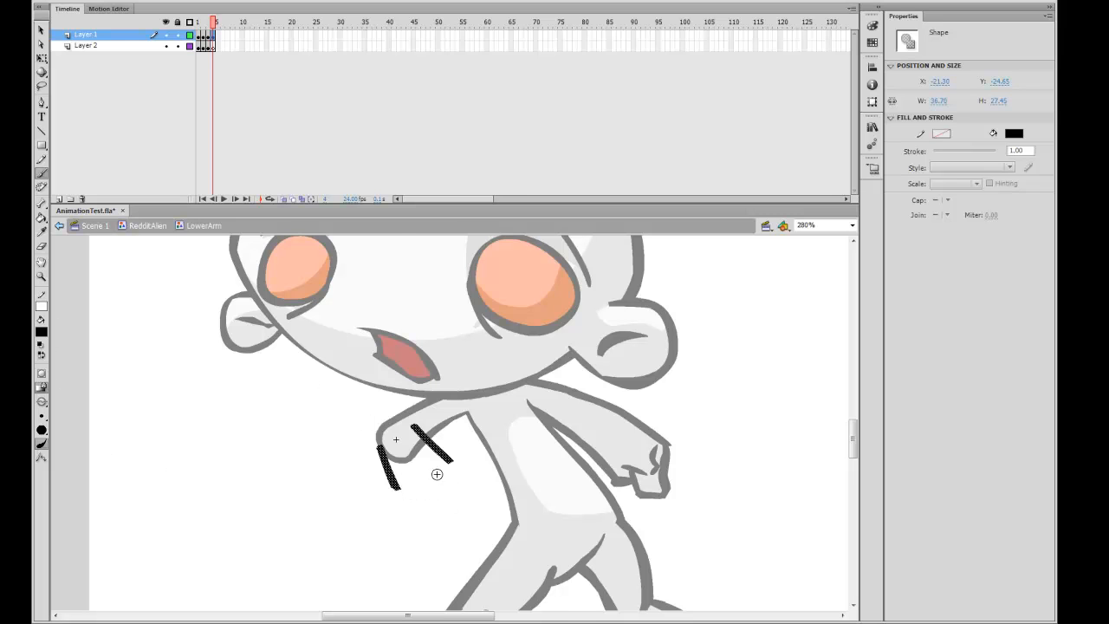
{"action": "key", "text": "ctrl+minus"}
{"action": "left_click_drag", "start_coordinate": [432, 455], "coordinate": [430, 444]}
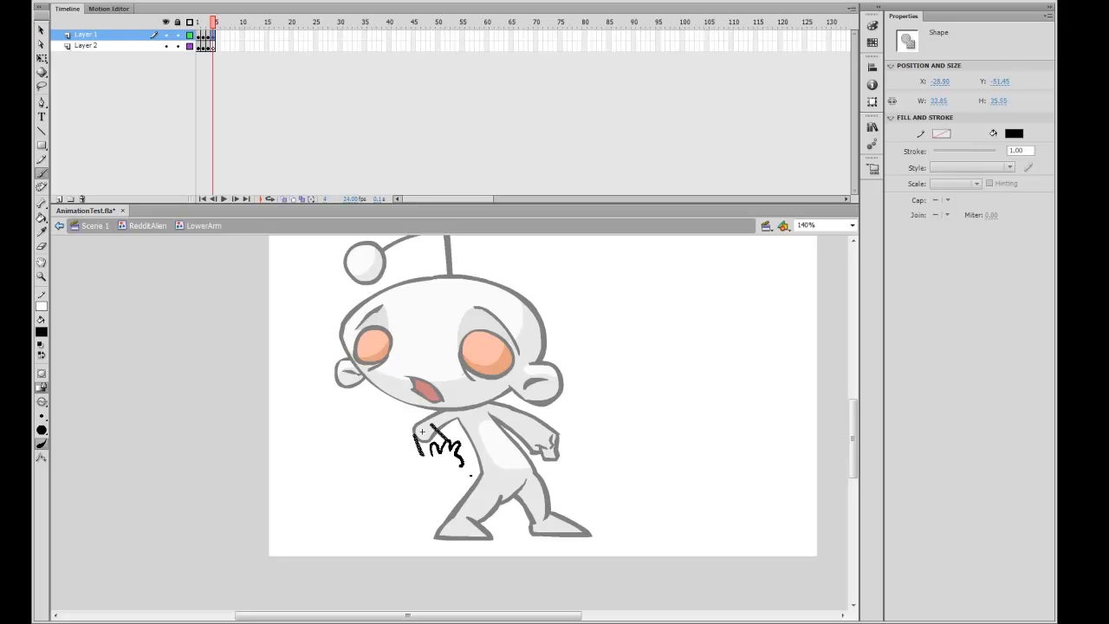
{"action": "left_click_drag", "start_coordinate": [430, 461], "coordinate": [420, 452]}
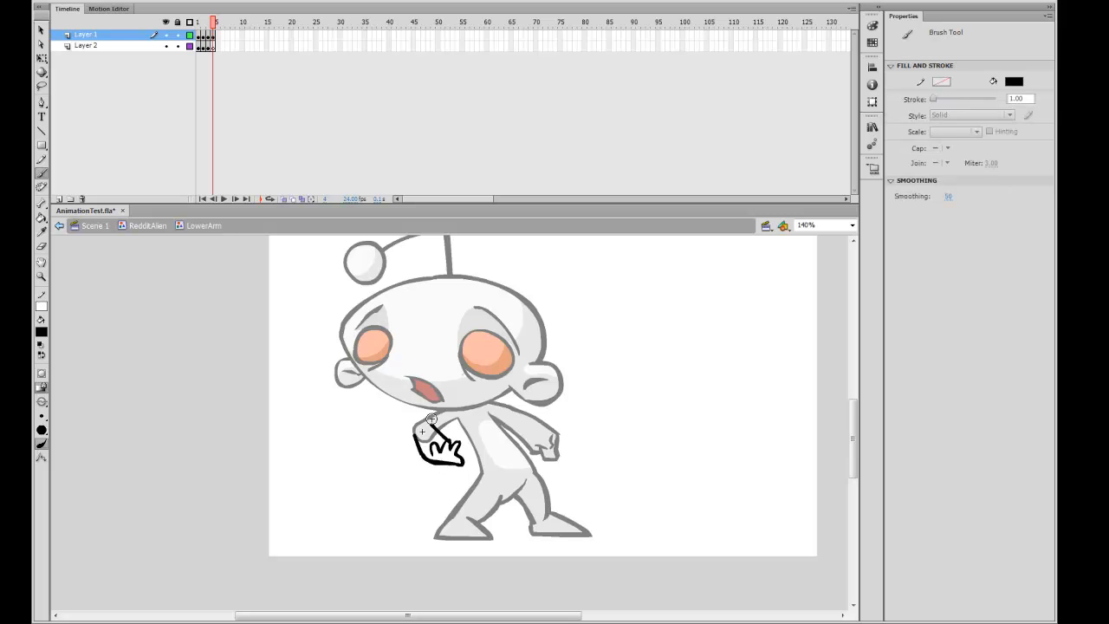
Step: Sample the grey arm colour from frame 3, close the open end of the new forearm and fill the arm and hand
{"action": "key", "text": "ctrl+equal"}
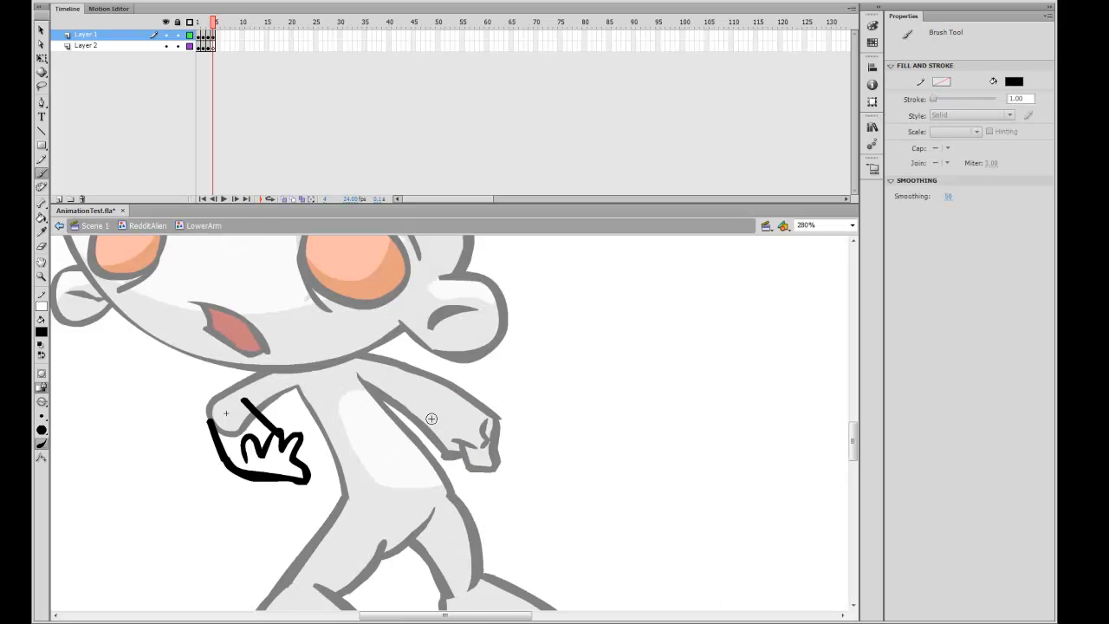
{"action": "key", "text": "comma"}
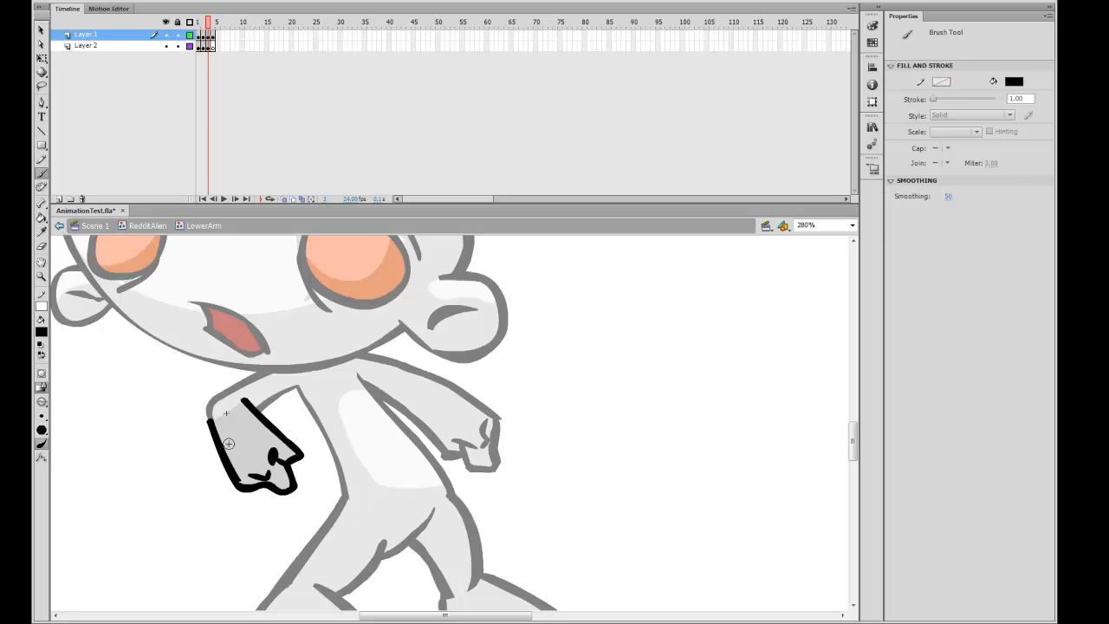
{"action": "key", "text": "k"}
{"action": "key", "text": "period"}
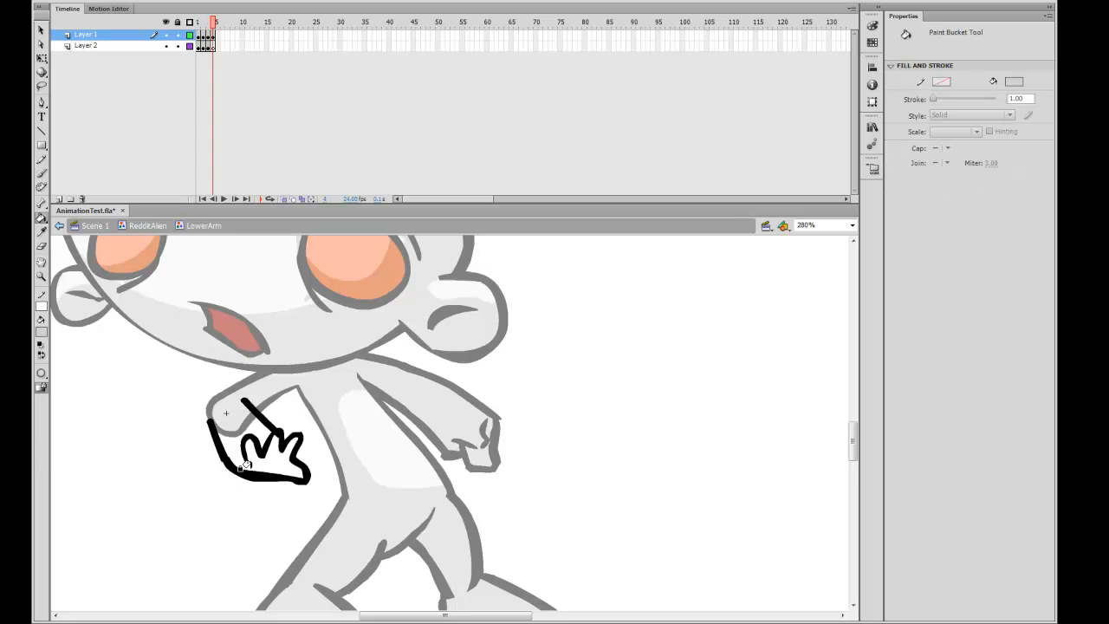
{"action": "key", "text": "b"}
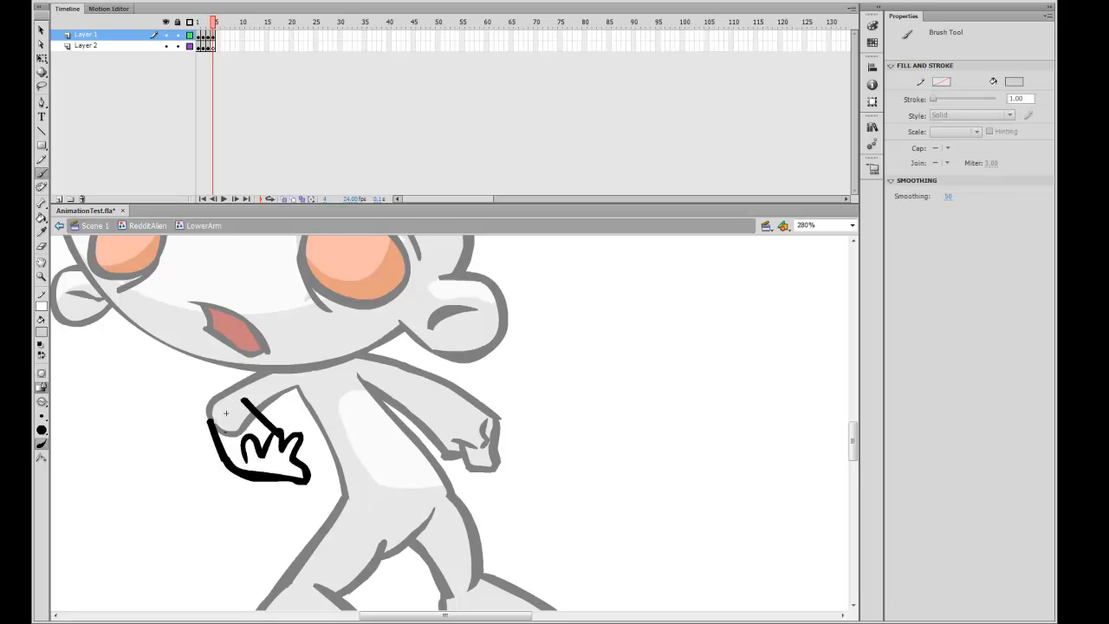
{"action": "left_click_drag", "start_coordinate": [213, 422], "coordinate": [244, 402]}
{"action": "key", "text": "k"}
{"action": "left_click", "coordinate": [260, 464]}
{"action": "mouse_move", "coordinate": [374, 362]}
{"action": "left_mouse_down"}
{"action": "mouse_move", "coordinate": [426, 493]}
{"action": "mouse_move", "coordinate": [406, 421]}
{"action": "left_mouse_up"}
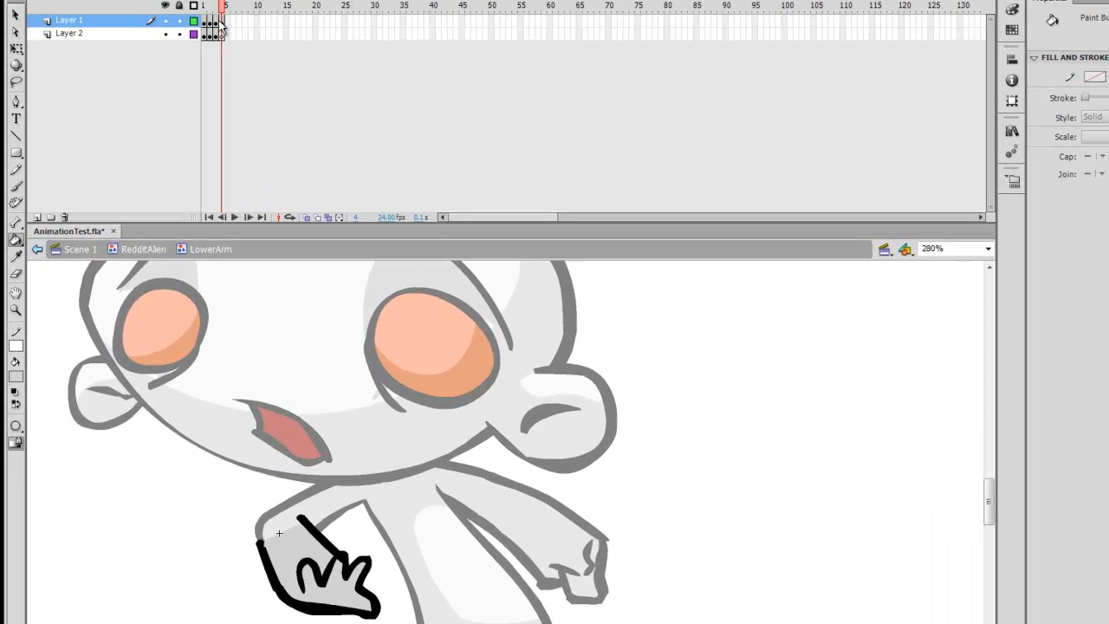
{"action": "left_click", "coordinate": [227, 31]}
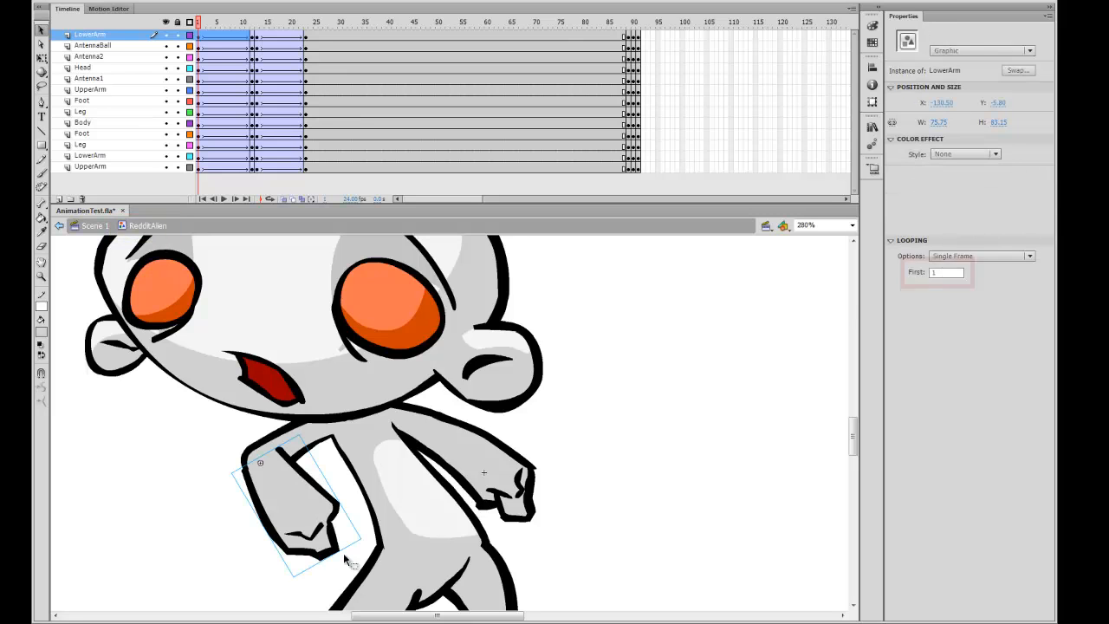
Step: Set the LowerArm instance's first graphic frame to 4 at frame 1, and update its graphic frame in the frame 12 keyframe
{"action": "type", "text": "4"}
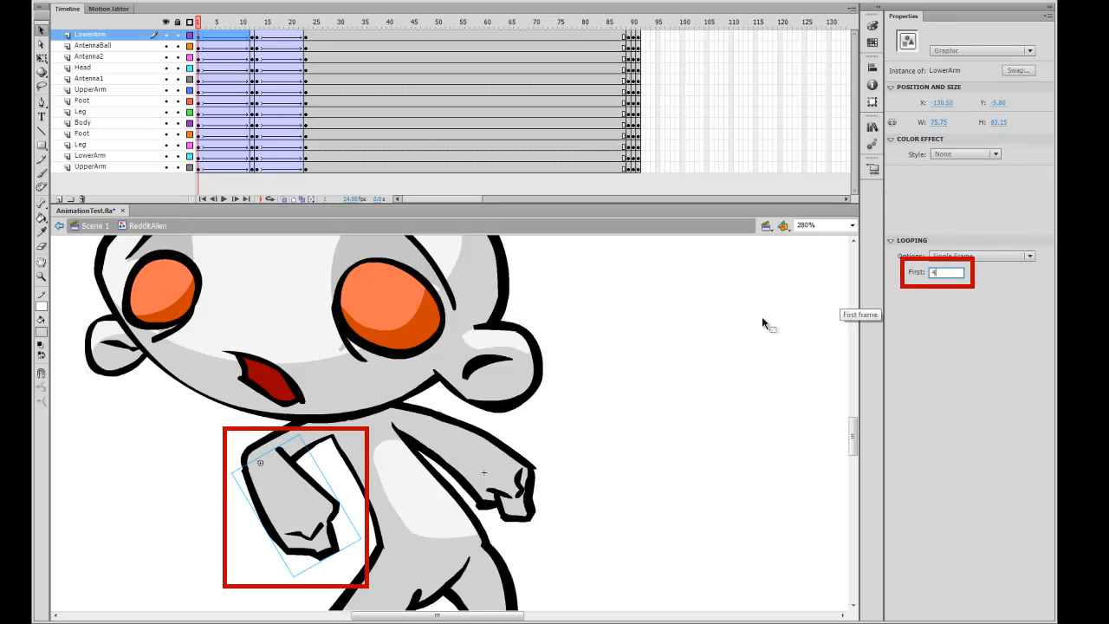
{"action": "key", "text": "Return"}
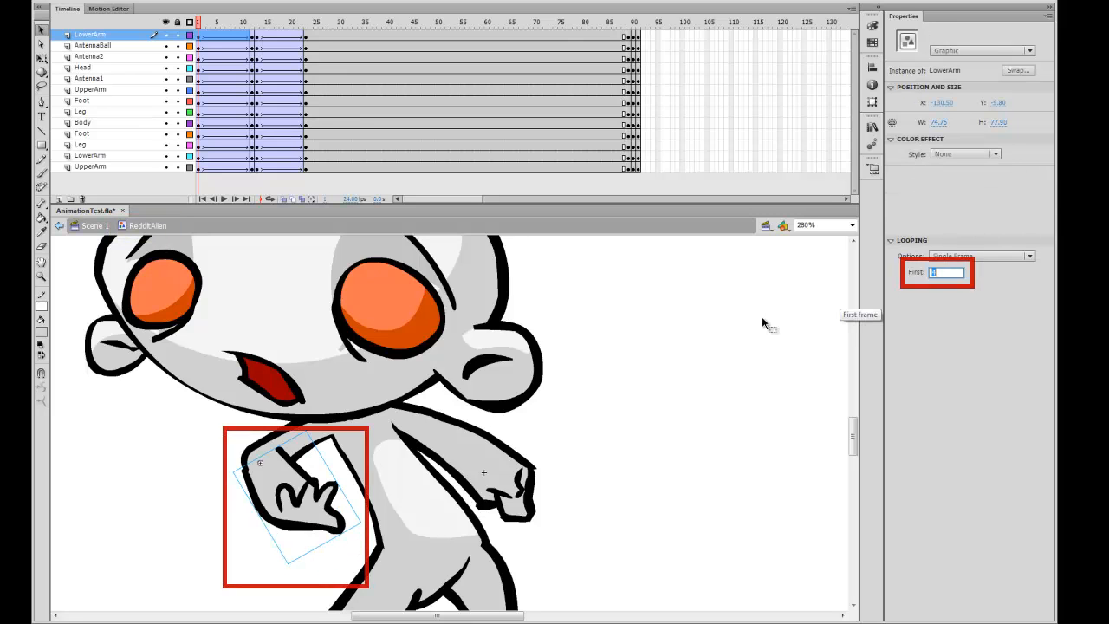
{"action": "left_click", "coordinate": [254, 36]}
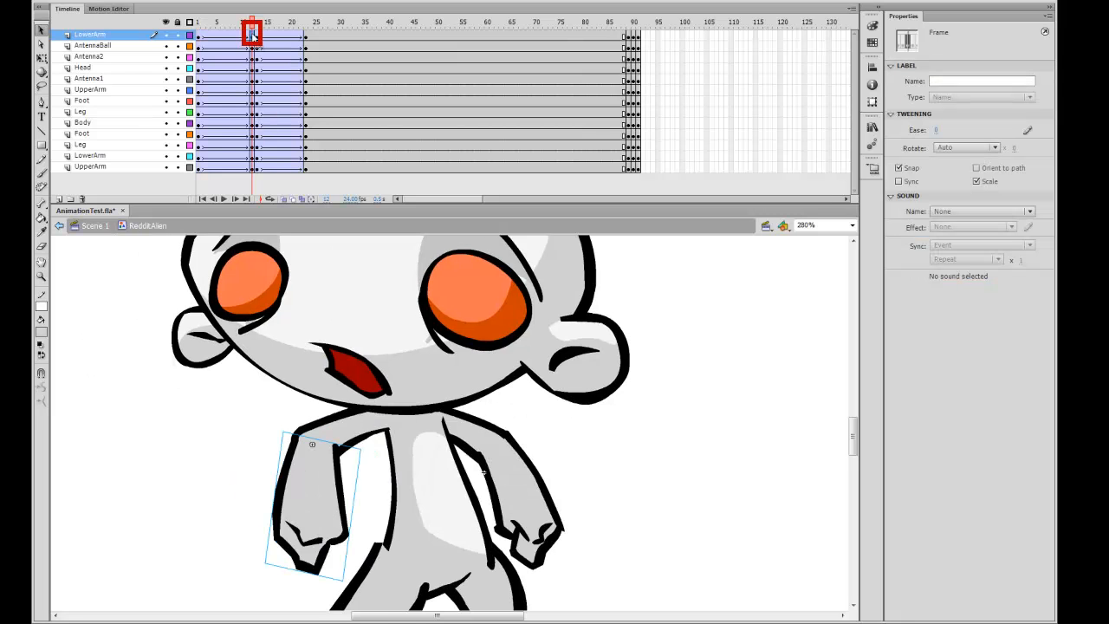
{"action": "left_click", "coordinate": [342, 502]}
{"action": "left_click", "coordinate": [943, 272]}
{"action": "key", "text": "Return"}
Step: Play back the turn from the start to review the open hand and the body movement
{"action": "key", "text": "ctrl+minus"}
{"action": "key", "text": "ctrl+minus"}
{"action": "key", "text": "ctrl+minus"}
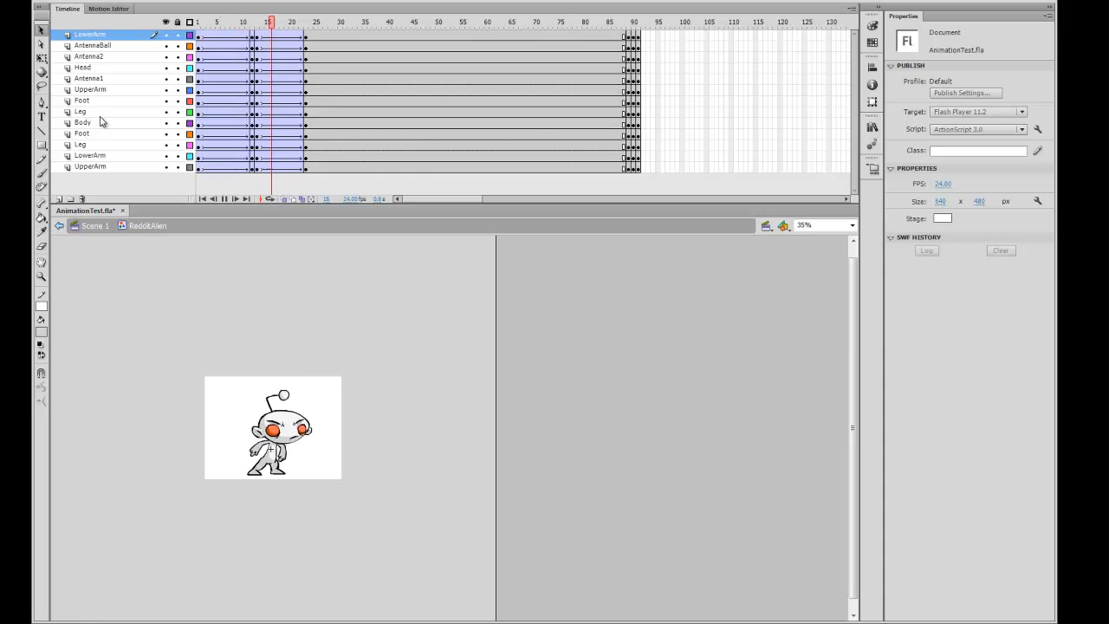
{"action": "key", "text": "ctrl+equal"}
{"action": "key", "text": "ctrl+equal"}
{"action": "left_click_drag", "start_coordinate": [586, 326], "coordinate": [576, 387]}
{"action": "left_click_drag", "start_coordinate": [345, 20], "coordinate": [164, 41]}
{"action": "key", "text": "Return"}
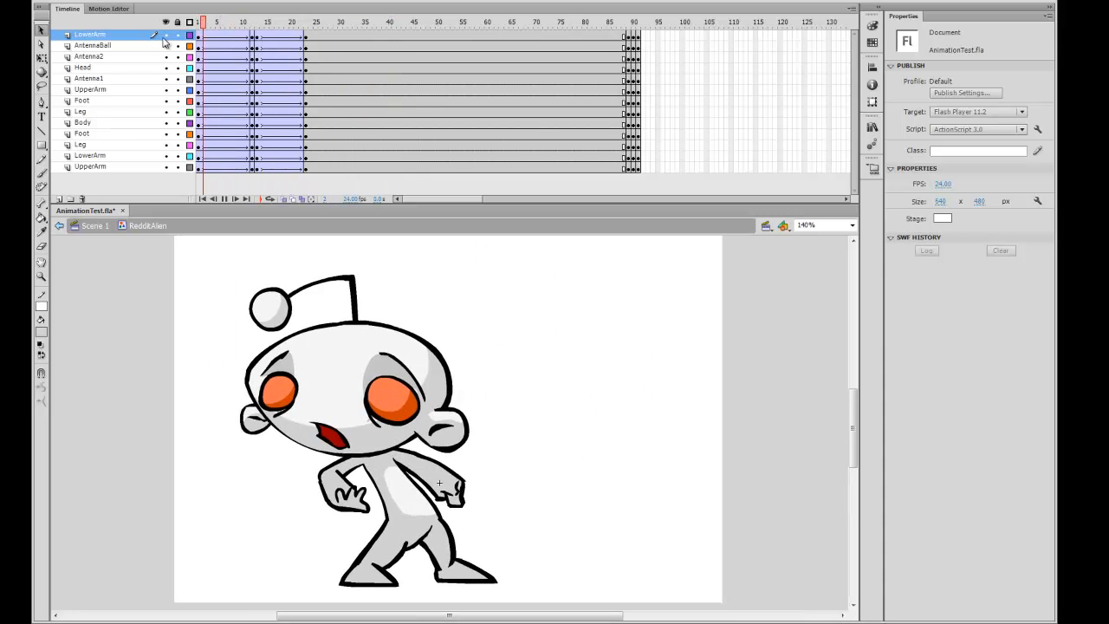
Step: Select frame 7 of the first tween across all layers and open its custom ease in/out curve
{"action": "left_click_drag", "start_coordinate": [269, 22], "coordinate": [169, 49]}
{"action": "key", "text": "Return"}
{"action": "left_click_drag", "start_coordinate": [233, 167], "coordinate": [225, 17]}
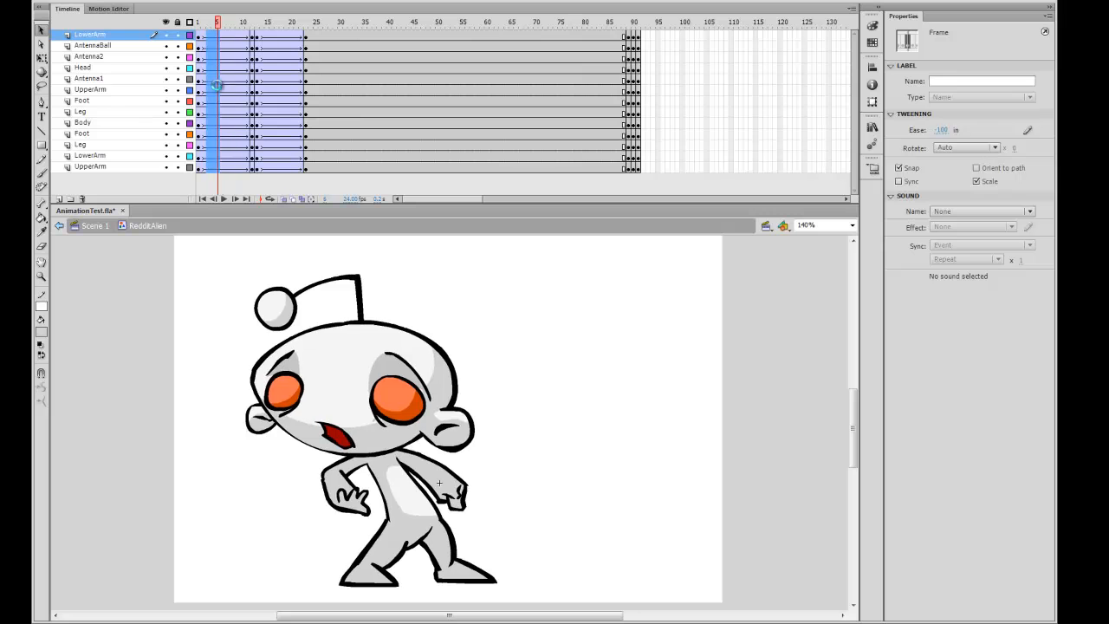
{"action": "left_click_drag", "start_coordinate": [231, 168], "coordinate": [231, 35]}
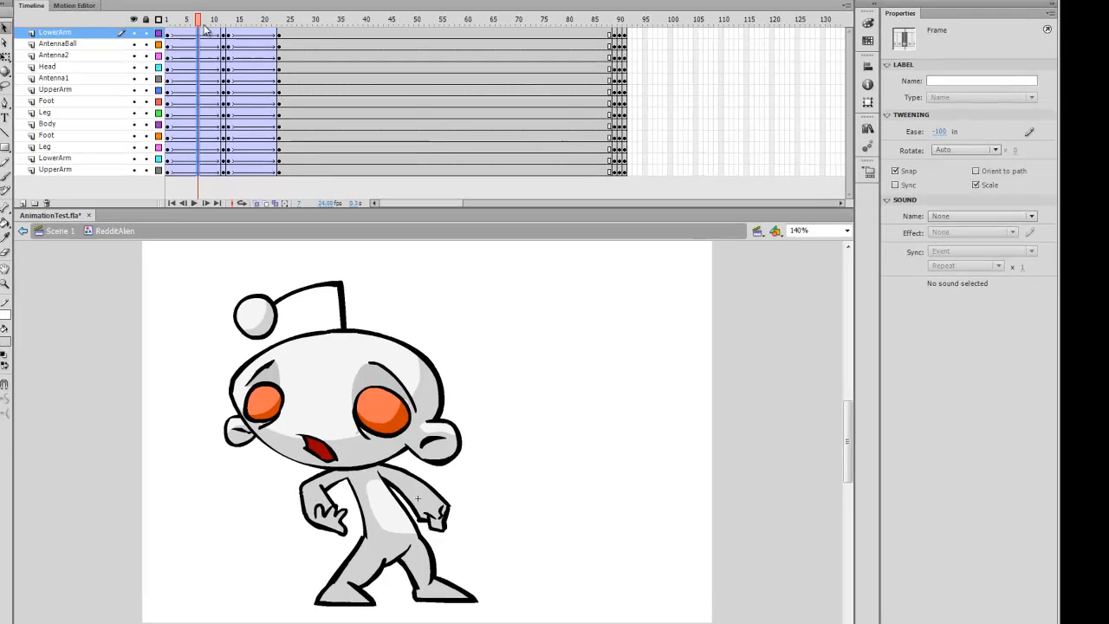
{"action": "left_click", "coordinate": [941, 131]}
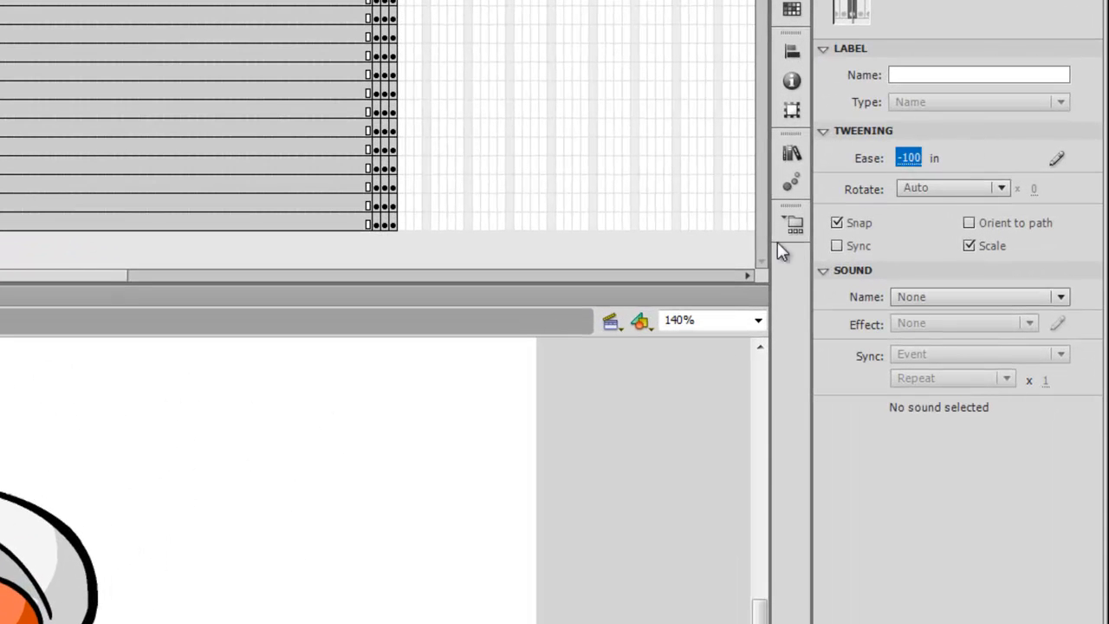
{"action": "left_click", "coordinate": [1058, 161]}
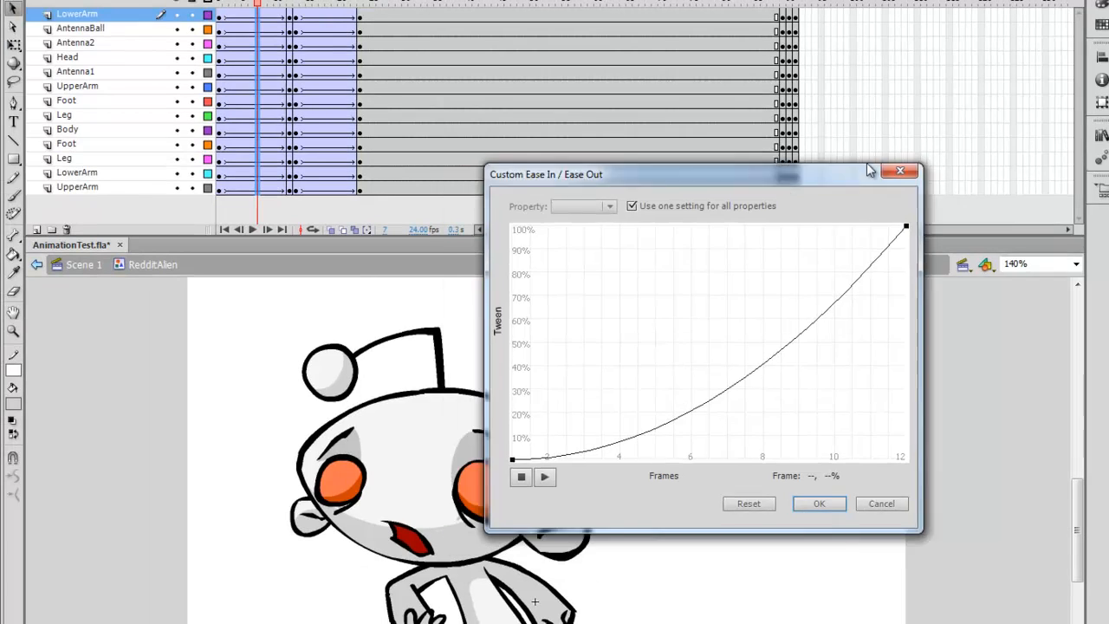
{"action": "left_click_drag", "start_coordinate": [1053, 119], "coordinate": [971, 201]}
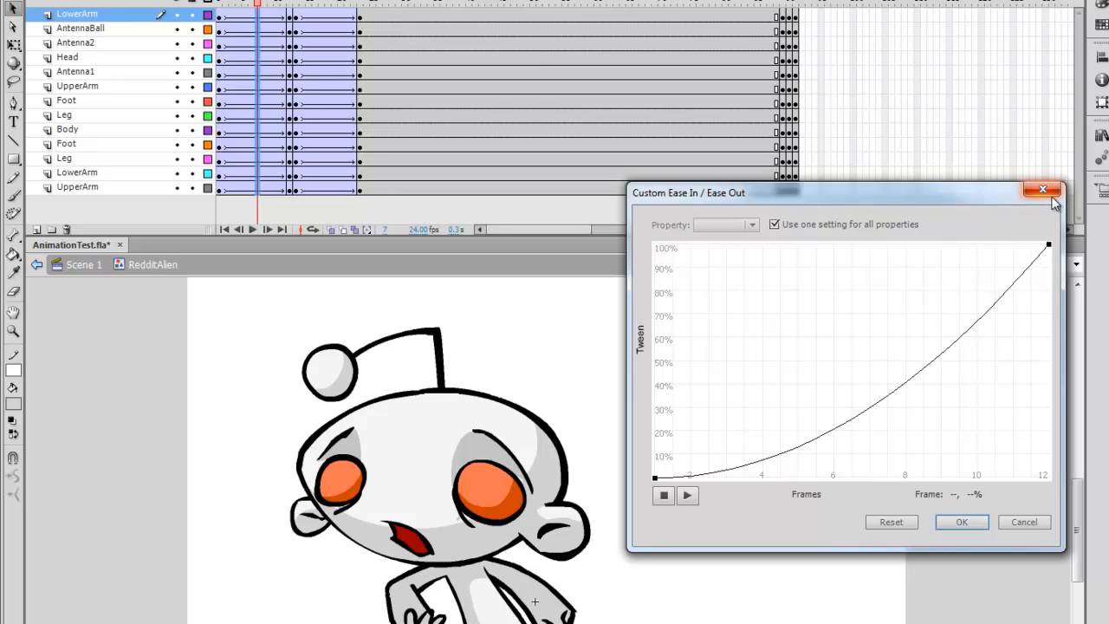
Step: Reshape the first tween's custom ease curve with a slow start and a steep rise to 100% at frame 12, and apply it
{"action": "left_click", "coordinate": [661, 493]}
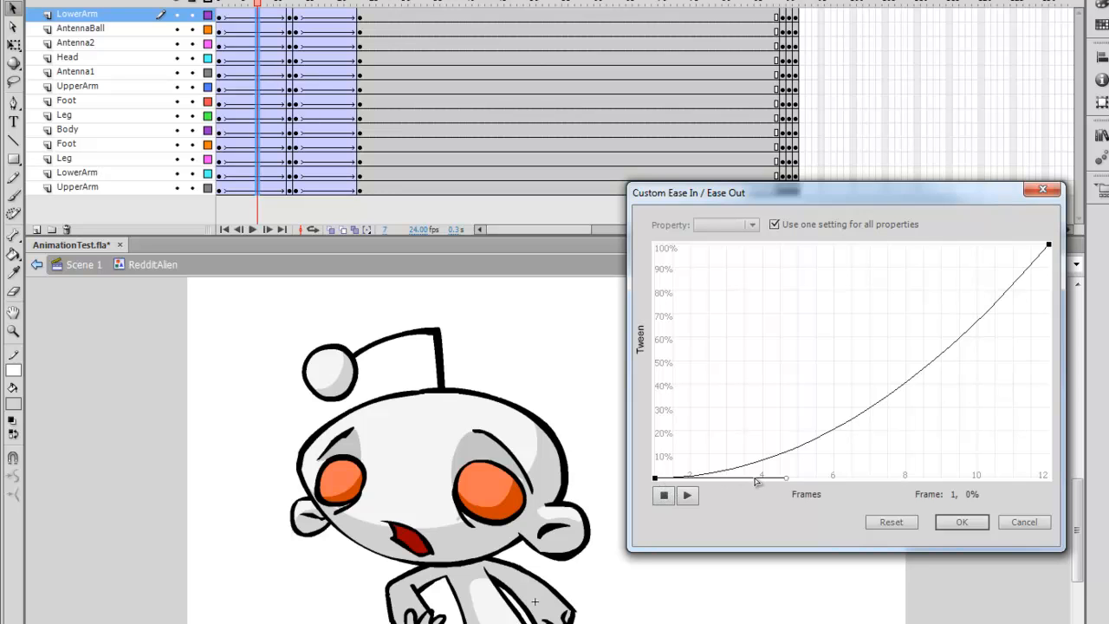
{"action": "left_click", "coordinate": [732, 476]}
{"action": "left_click", "coordinate": [655, 479]}
{"action": "left_click_drag", "start_coordinate": [787, 477], "coordinate": [1046, 479]}
{"action": "left_click", "coordinate": [863, 459]}
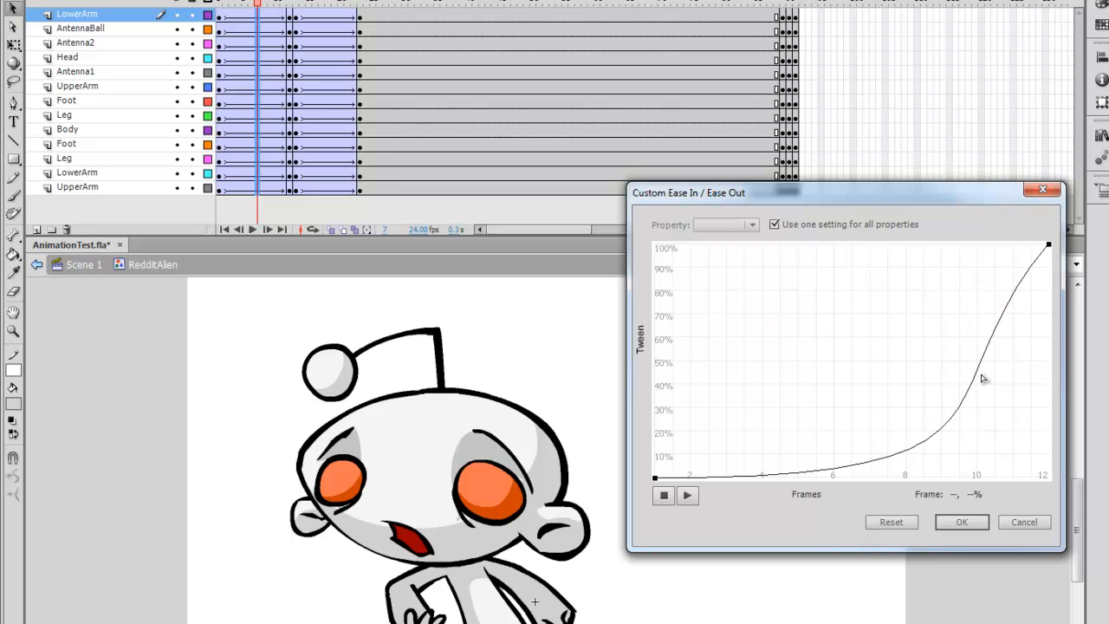
{"action": "left_click", "coordinate": [1048, 244]}
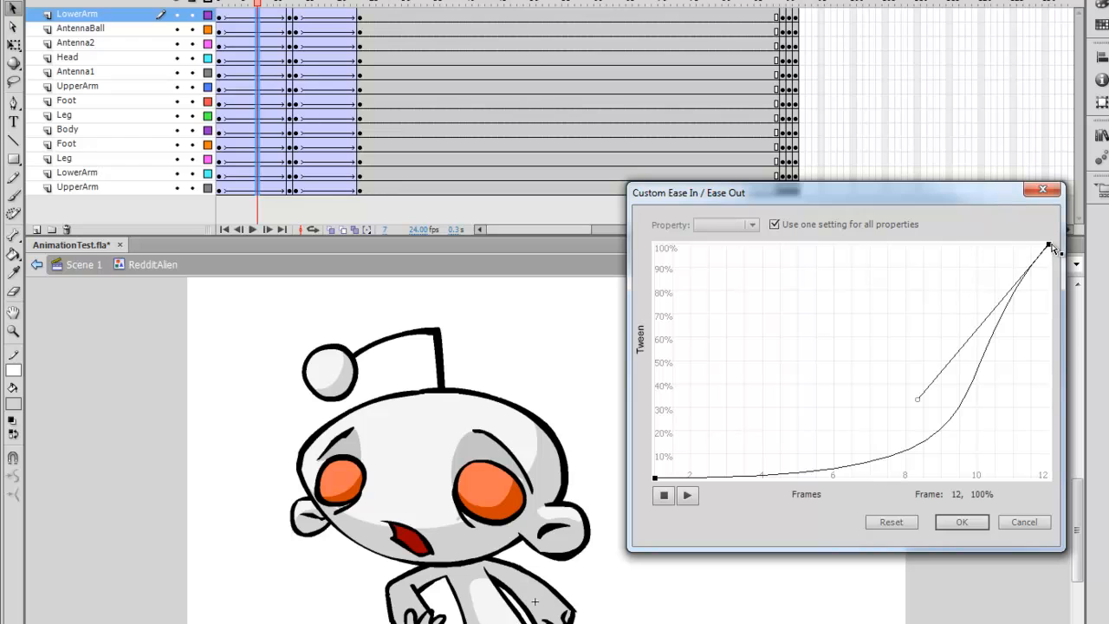
{"action": "left_click_drag", "start_coordinate": [918, 398], "coordinate": [977, 395]}
{"action": "left_click", "coordinate": [656, 477]}
{"action": "left_click_drag", "start_coordinate": [1042, 477], "coordinate": [887, 477]}
{"action": "left_click", "coordinate": [1049, 245]}
{"action": "left_click_drag", "start_coordinate": [978, 395], "coordinate": [1019, 390]}
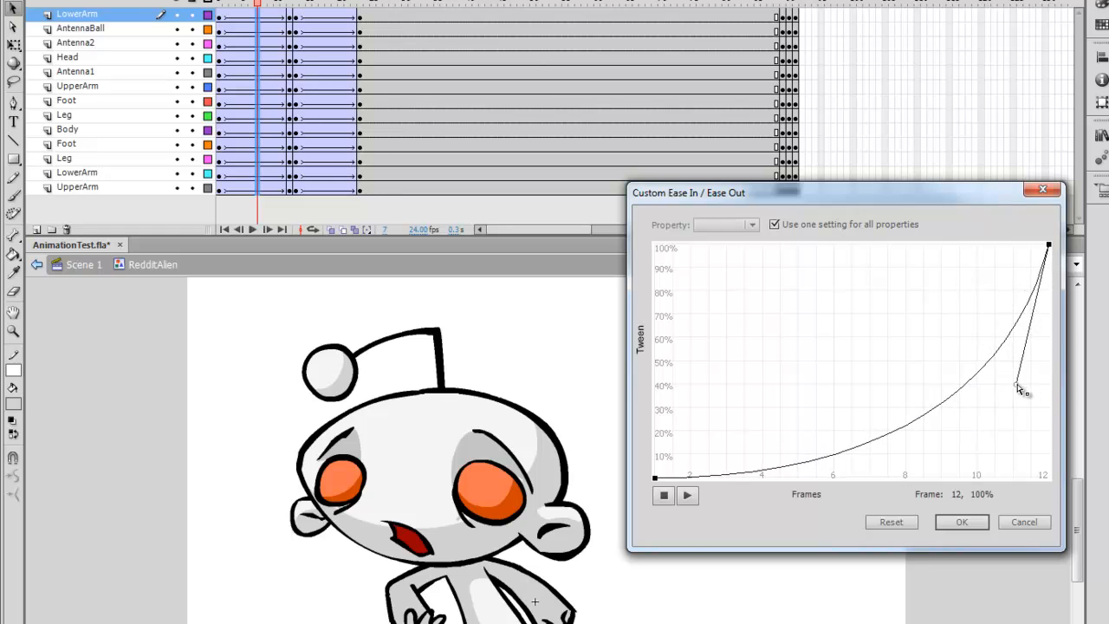
{"action": "left_click", "coordinate": [966, 523]}
Step: Move the head and all antenna parts down over the shoulders in the keyframes at frames 12 and 13
{"action": "left_click_drag", "start_coordinate": [271, 14], "coordinate": [303, 8]}
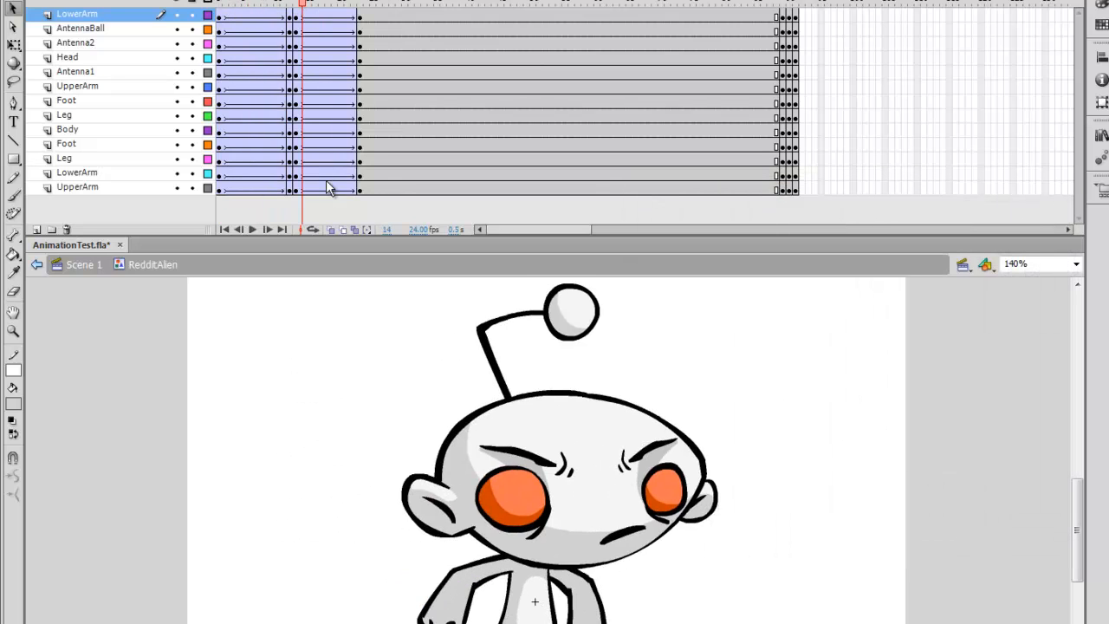
{"action": "left_click_drag", "start_coordinate": [326, 186], "coordinate": [328, 32]}
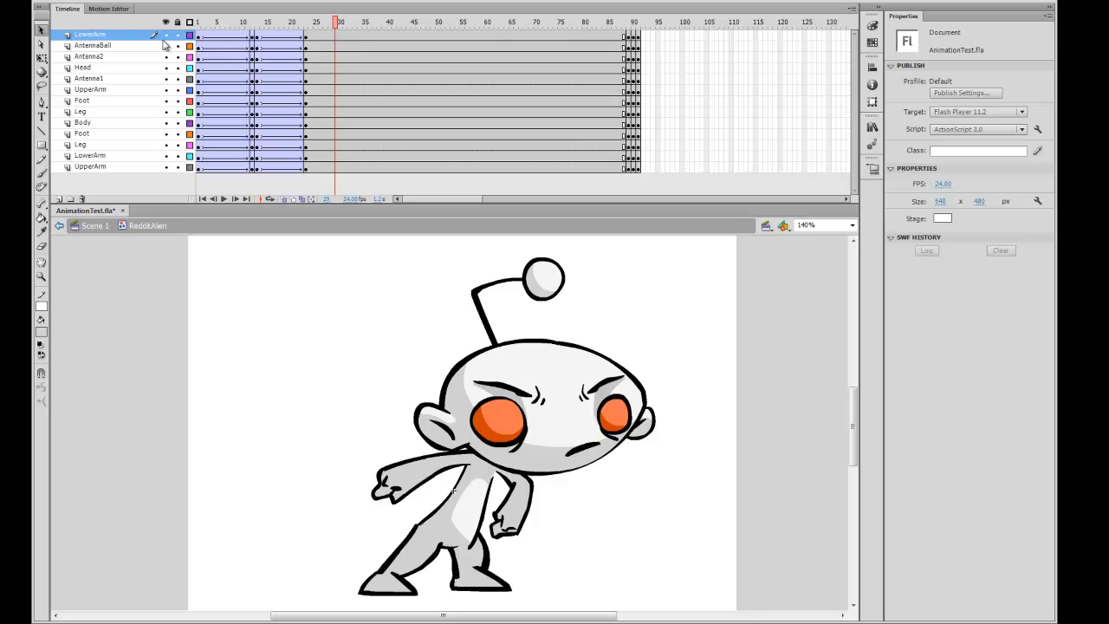
{"action": "mouse_move", "coordinate": [267, 3]}
{"action": "left_mouse_down"}
{"action": "mouse_move", "coordinate": [219, 3]}
{"action": "mouse_move", "coordinate": [386, 2]}
{"action": "mouse_move", "coordinate": [241, 12]}
{"action": "mouse_move", "coordinate": [262, 12]}
{"action": "left_mouse_up"}
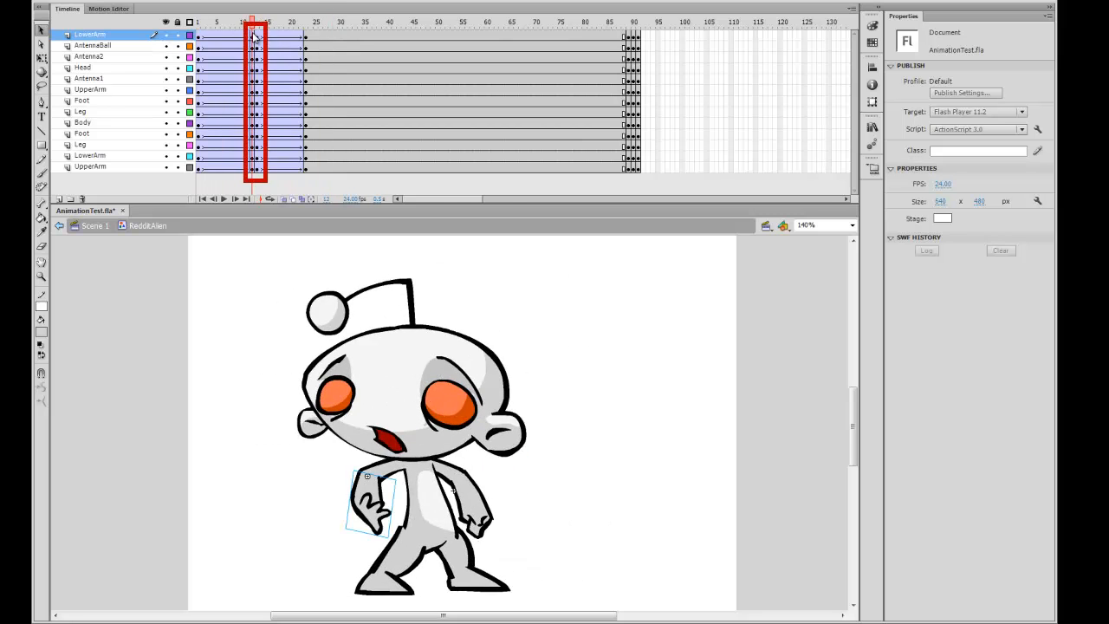
{"action": "left_click", "coordinate": [252, 36]}
{"action": "left_click", "coordinate": [403, 399]}
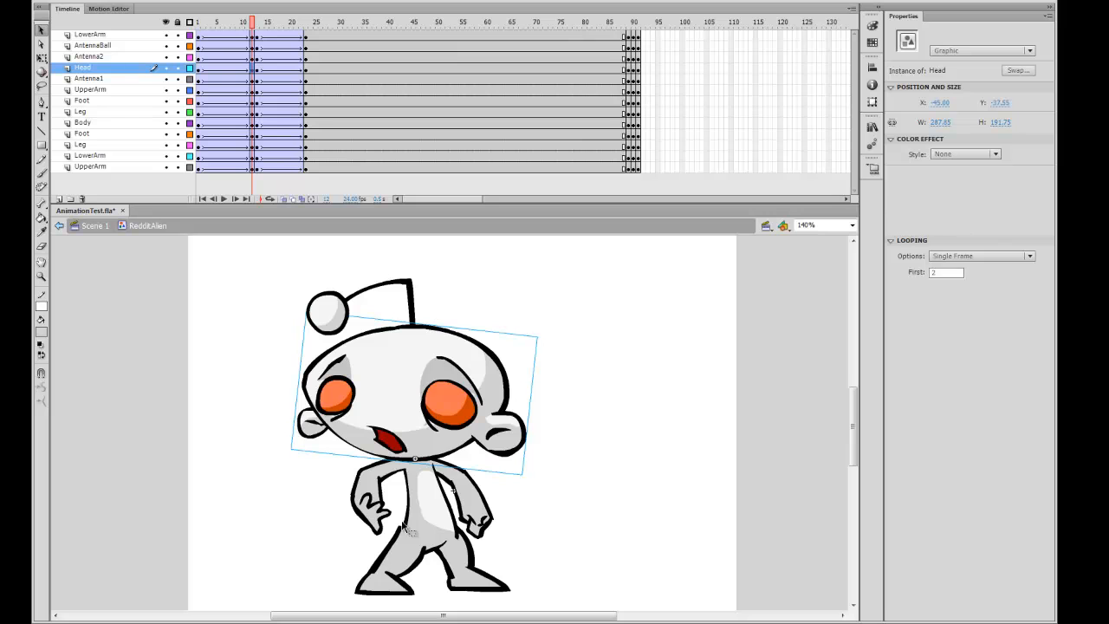
{"action": "left_click_drag", "start_coordinate": [335, 267], "coordinate": [461, 409]}
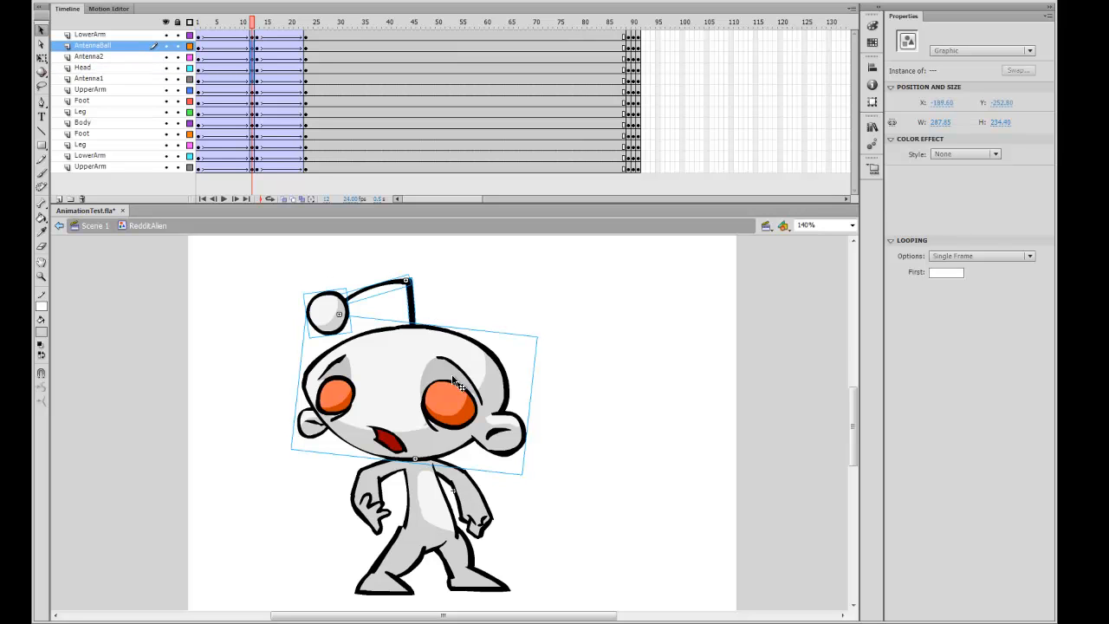
{"action": "left_click_drag", "start_coordinate": [450, 333], "coordinate": [456, 371]}
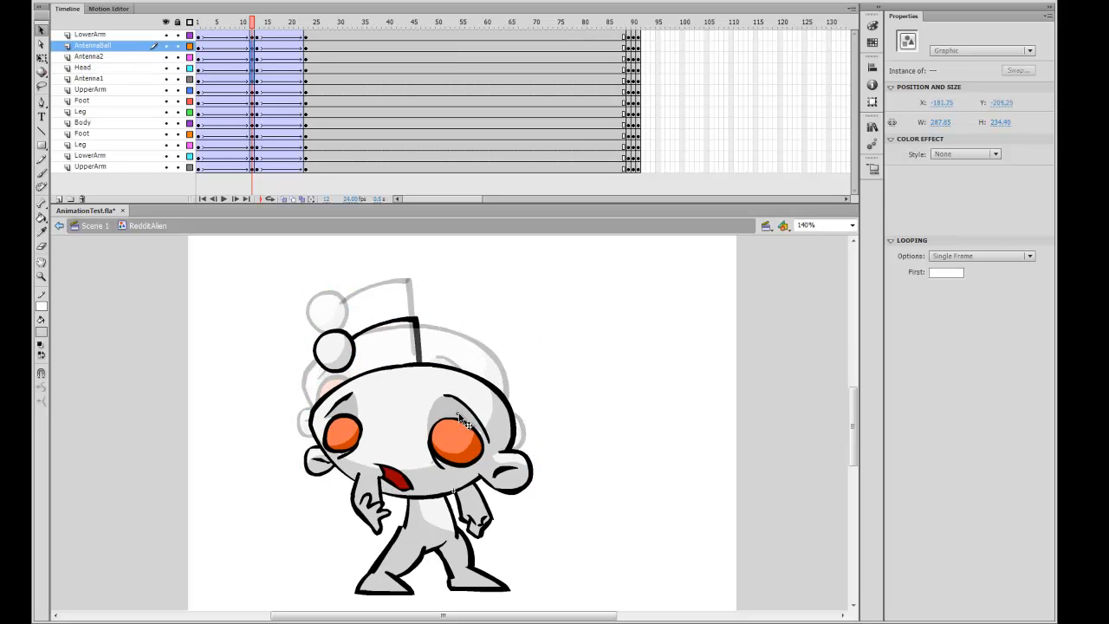
{"action": "left_click", "coordinate": [257, 87]}
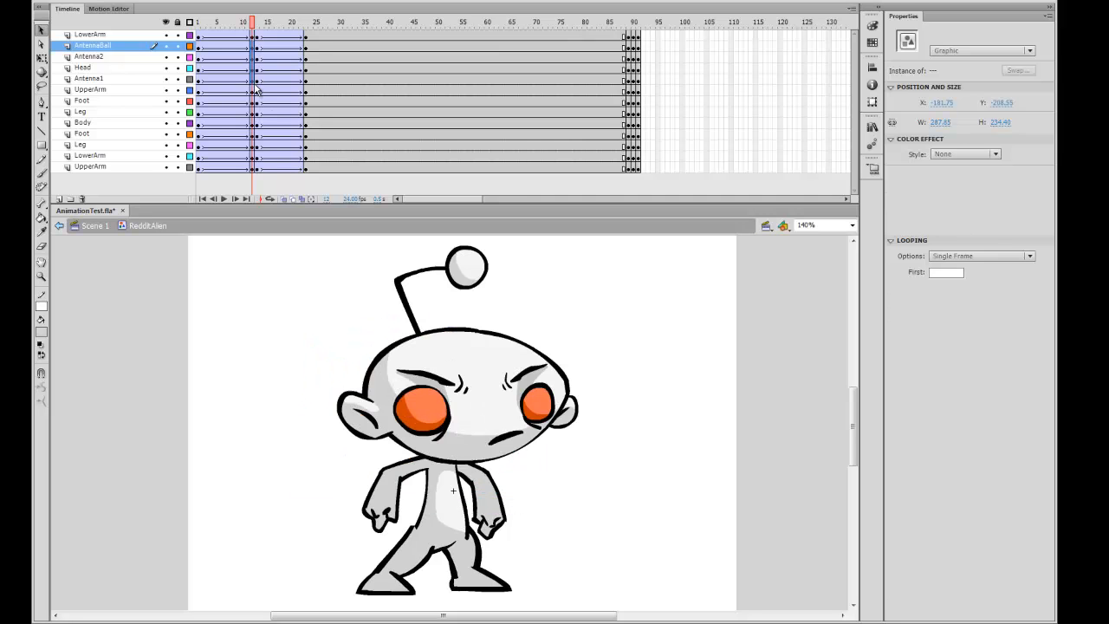
{"action": "left_click_drag", "start_coordinate": [349, 260], "coordinate": [497, 442]}
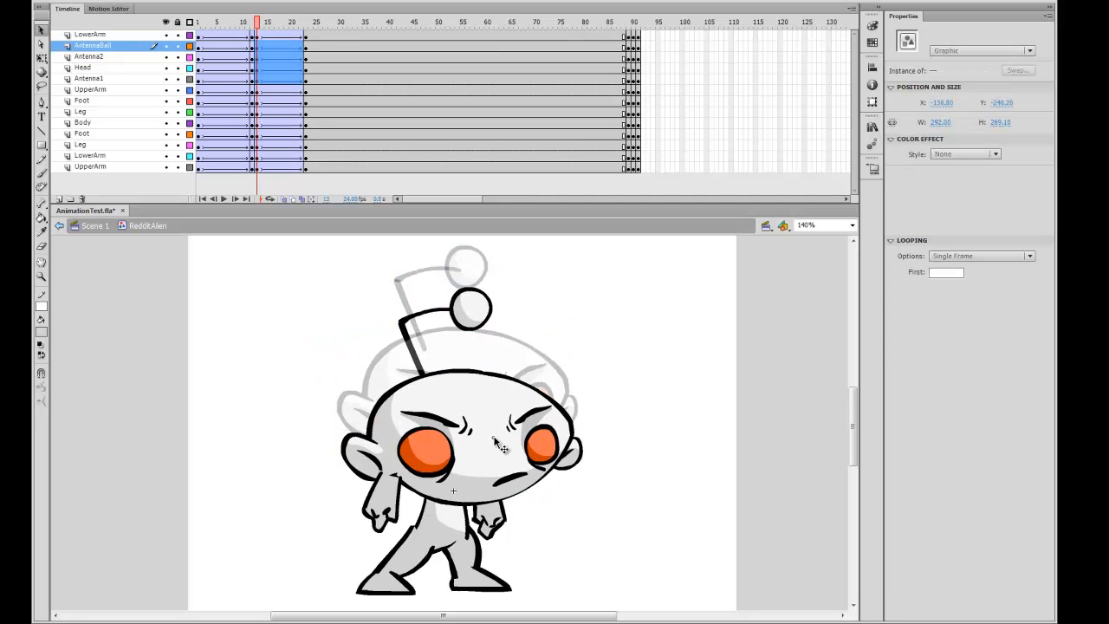
Step: At frame 12, rotate the open-hand LowerArm outward and squash the Body from the top
{"action": "left_click_drag", "start_coordinate": [256, 22], "coordinate": [218, 44]}
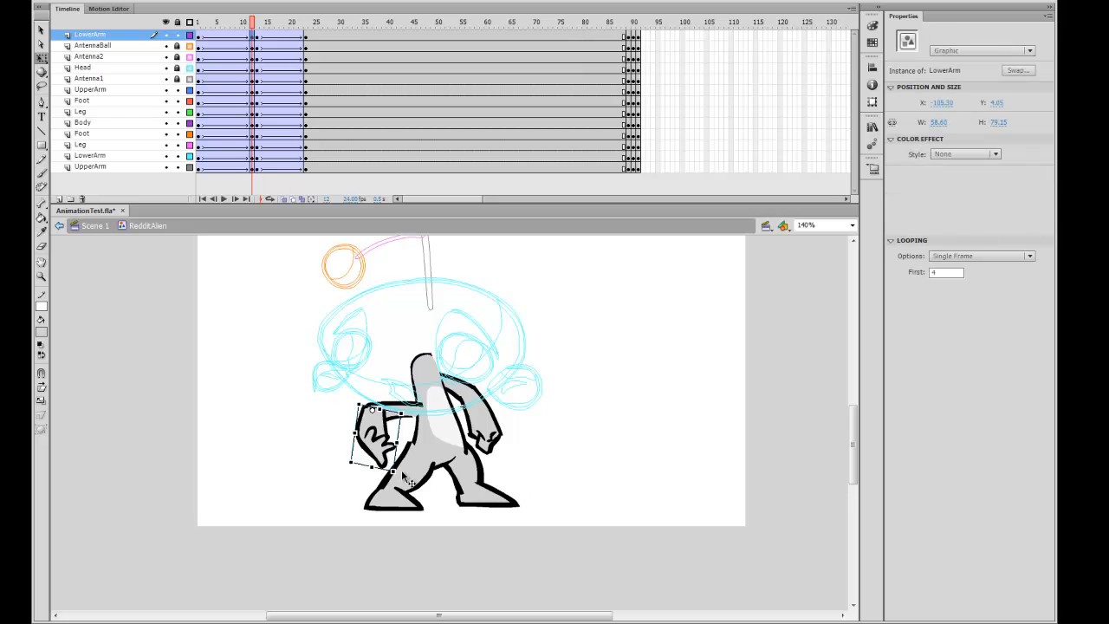
{"action": "left_click_drag", "start_coordinate": [405, 479], "coordinate": [345, 464]}
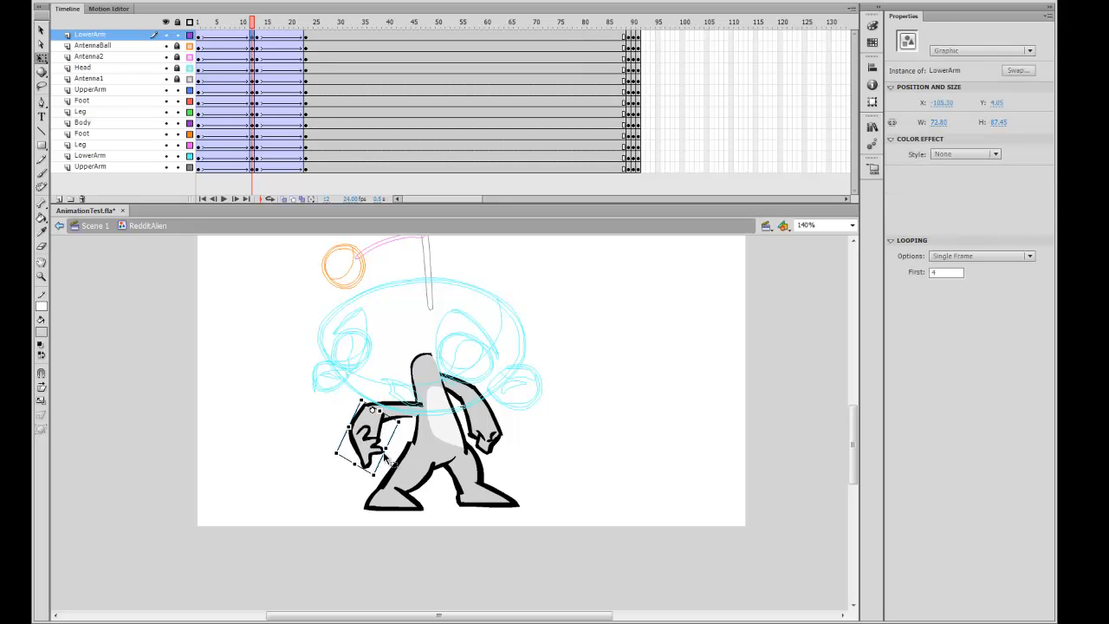
{"action": "left_click", "coordinate": [433, 353]}
{"action": "left_click_drag", "start_coordinate": [454, 350], "coordinate": [460, 364]}
{"action": "left_click_drag", "start_coordinate": [450, 426], "coordinate": [448, 432]}
Step: Raise the other UpperArm to nearly horizontal at frame 12 and reposition its LowerArm to hang from the new elbow
{"action": "left_click", "coordinate": [463, 390]}
{"action": "left_click", "coordinate": [485, 429], "text": "shift"}
{"action": "left_click_drag", "start_coordinate": [485, 429], "coordinate": [505, 440]}
{"action": "left_click", "coordinate": [552, 424]}
{"action": "left_click", "coordinate": [478, 416]}
{"action": "left_click", "coordinate": [512, 422]}
{"action": "left_click", "coordinate": [515, 439]}
{"action": "left_click", "coordinate": [531, 426]}
{"action": "left_click", "coordinate": [481, 411]}
{"action": "left_click", "coordinate": [525, 443]}
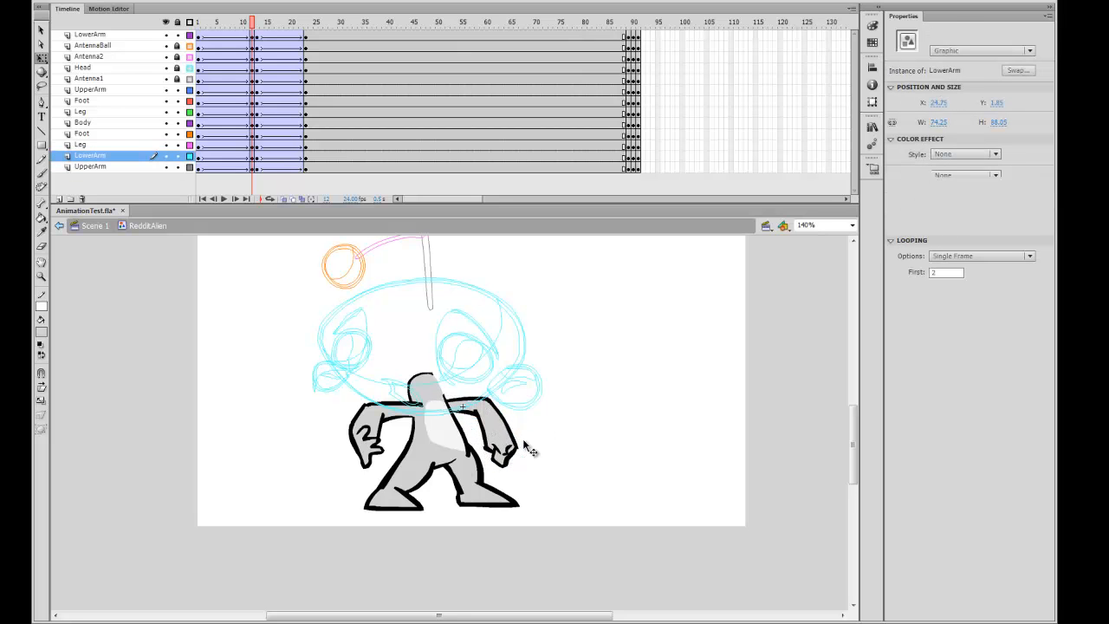
Step: Adjust the rotation of both Leg instances at frame 12 and squash and widen the Body to meet them
{"action": "left_click", "coordinate": [418, 485]}
{"action": "left_click_drag", "start_coordinate": [425, 486], "coordinate": [447, 473]}
{"action": "left_click", "coordinate": [468, 475]}
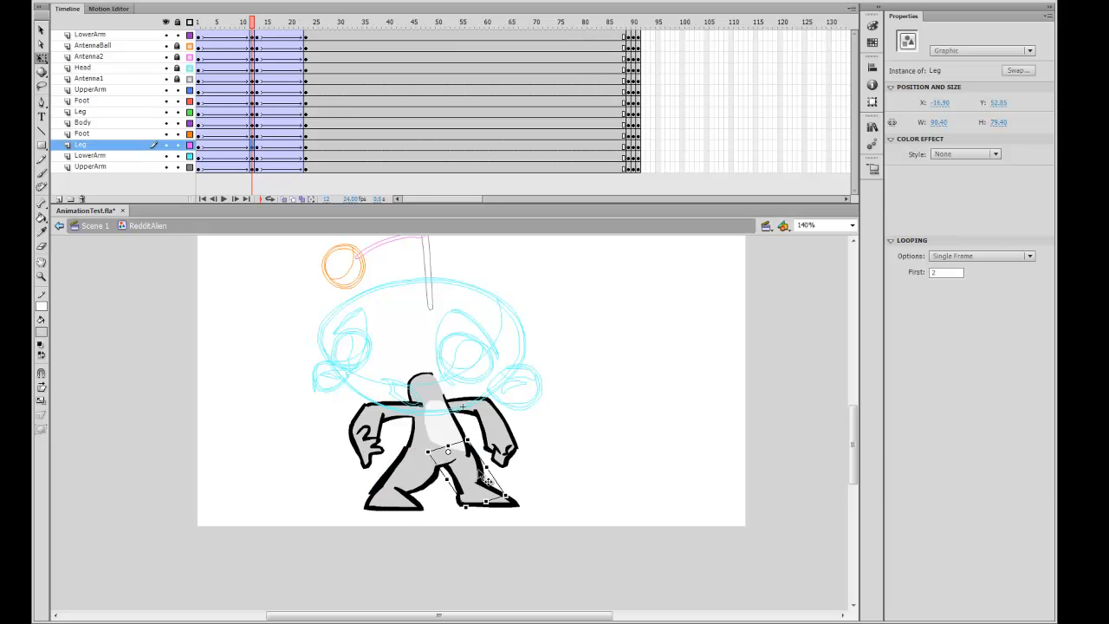
{"action": "left_click_drag", "start_coordinate": [491, 465], "coordinate": [490, 473]}
{"action": "left_click", "coordinate": [545, 440]}
{"action": "left_click", "coordinate": [438, 433]}
{"action": "left_click_drag", "start_coordinate": [424, 373], "coordinate": [424, 380]}
{"action": "left_click_drag", "start_coordinate": [468, 422], "coordinate": [474, 423]}
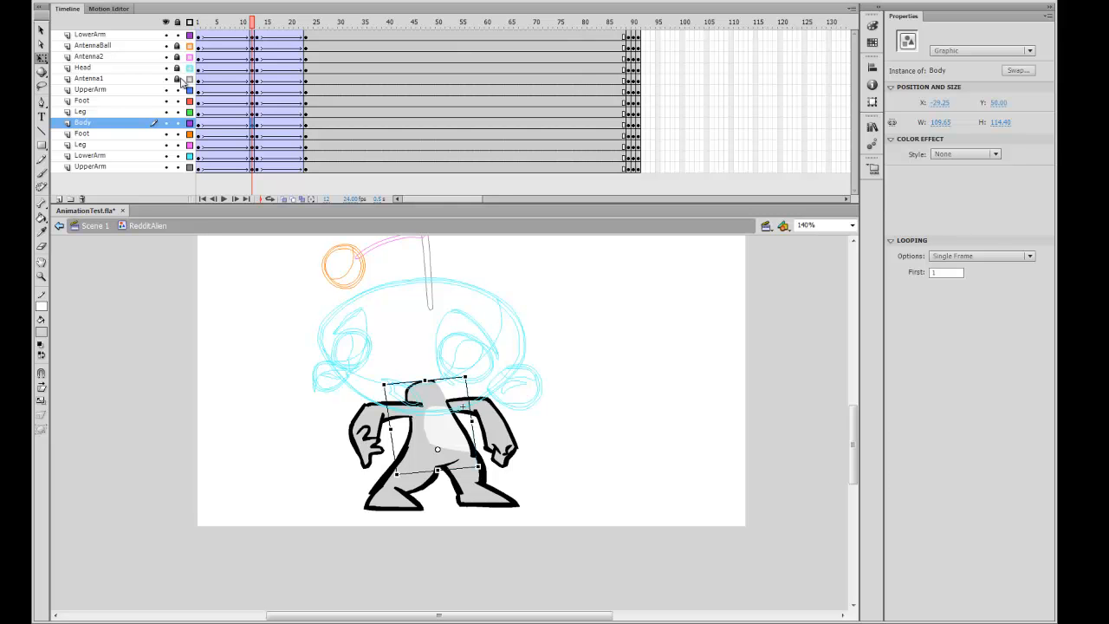
Step: Show the head and antenna layers as outlines at frame 13 and rotate the Leg with the lower foot stretched backward
{"action": "left_click_drag", "start_coordinate": [189, 79], "coordinate": [190, 45]}
{"action": "left_click_drag", "start_coordinate": [254, 21], "coordinate": [258, 71]}
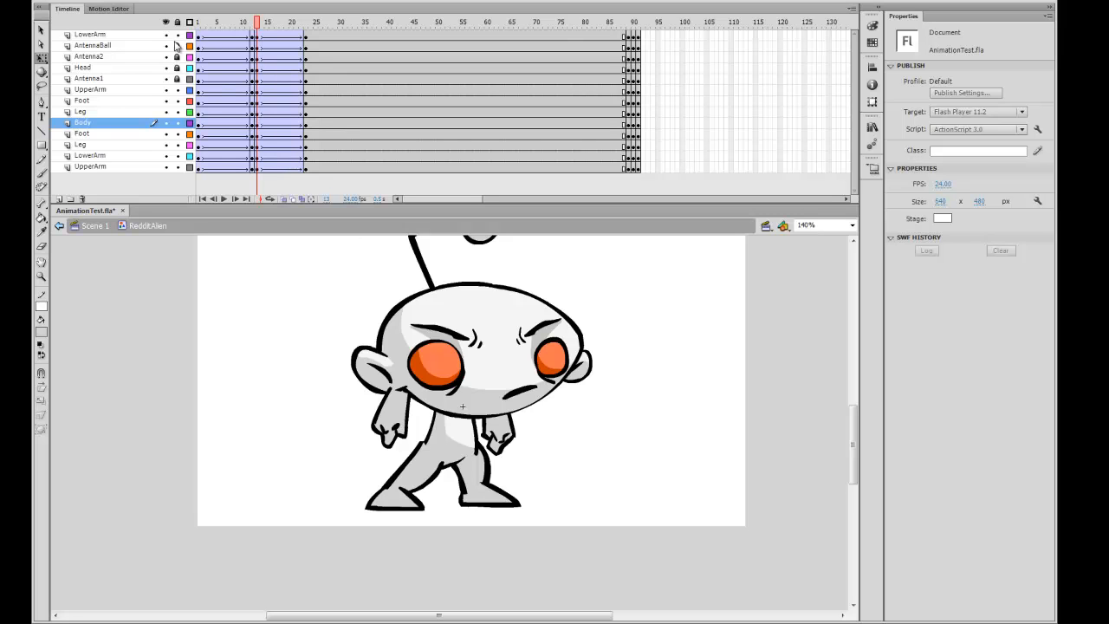
{"action": "left_click_drag", "start_coordinate": [188, 48], "coordinate": [192, 78]}
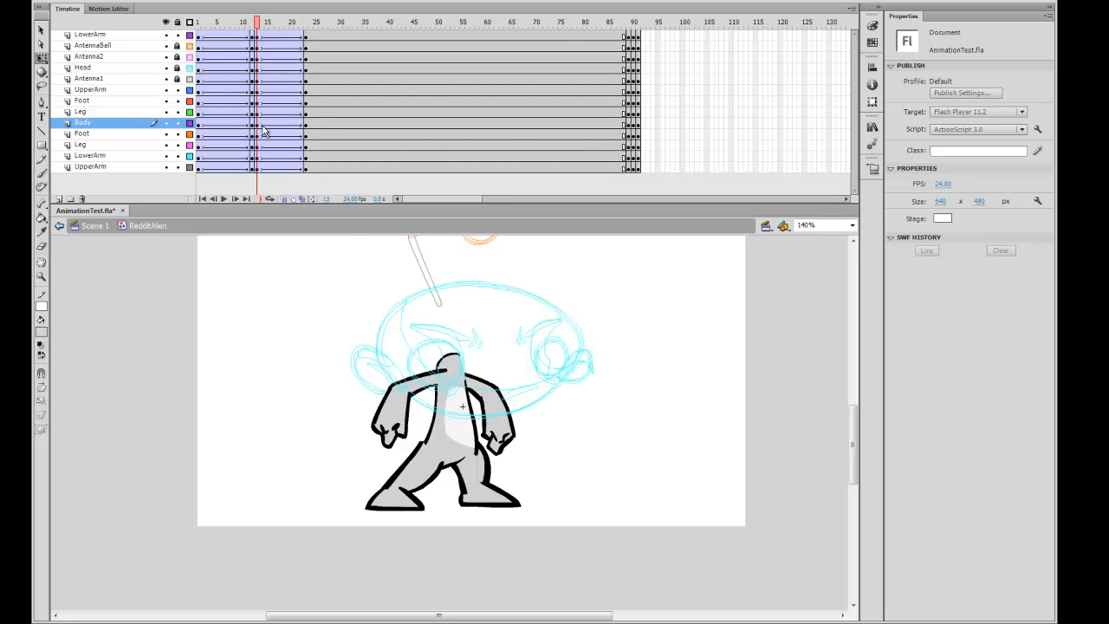
{"action": "left_click", "coordinate": [430, 473]}
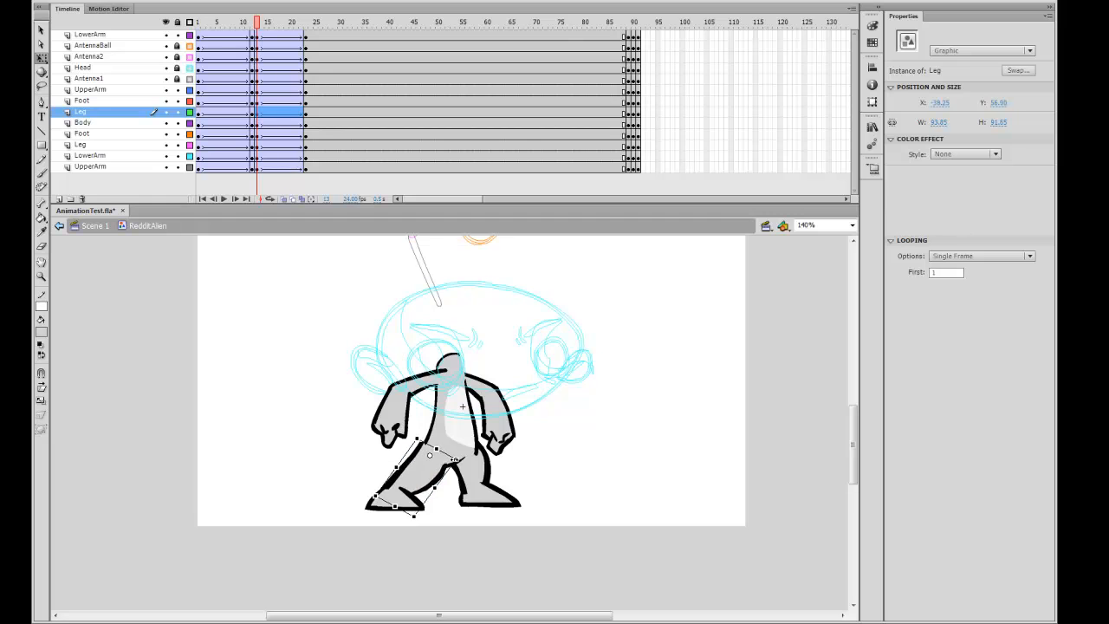
{"action": "left_click_drag", "start_coordinate": [460, 460], "coordinate": [440, 453]}
Step: Spread both arms at frame 13 by rotating the upper arms toward horizontal and lowering the forearms to match
{"action": "left_click", "coordinate": [407, 406]}
{"action": "left_click", "coordinate": [428, 384], "text": "shift"}
{"action": "left_click_drag", "start_coordinate": [432, 384], "coordinate": [394, 436]}
{"action": "left_click", "coordinate": [441, 468]}
{"action": "left_click", "coordinate": [401, 410]}
{"action": "left_click", "coordinate": [483, 397]}
{"action": "left_click_drag", "start_coordinate": [484, 397], "coordinate": [522, 451]}
Step: Squash and widen the Body at frame 13 and lower it onto the legs
{"action": "left_click", "coordinate": [460, 444]}
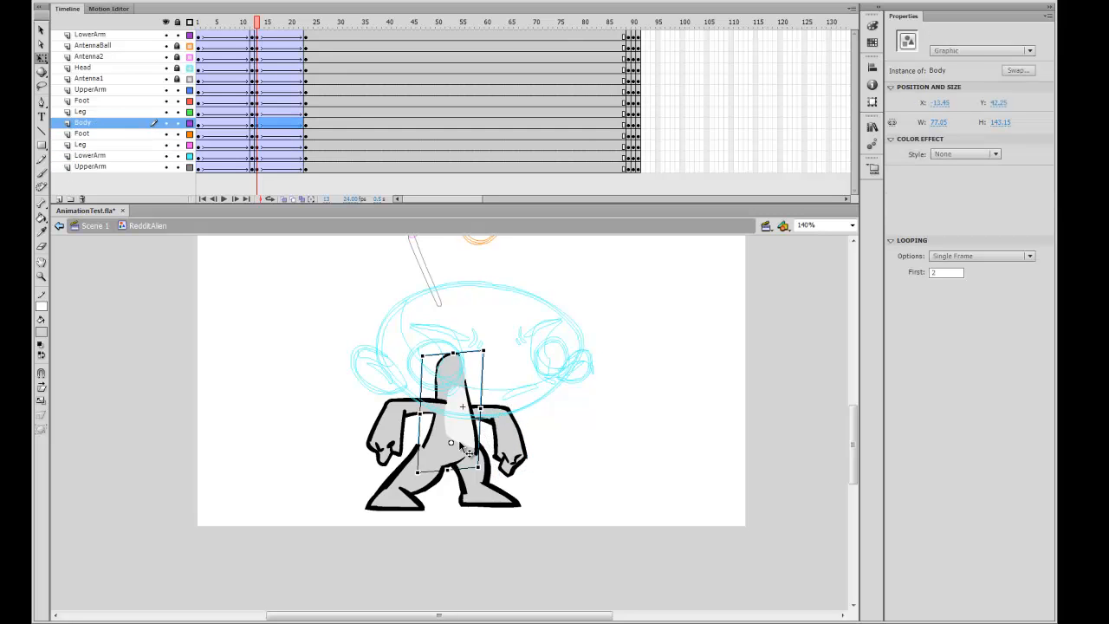
{"action": "left_click_drag", "start_coordinate": [453, 354], "coordinate": [454, 368]}
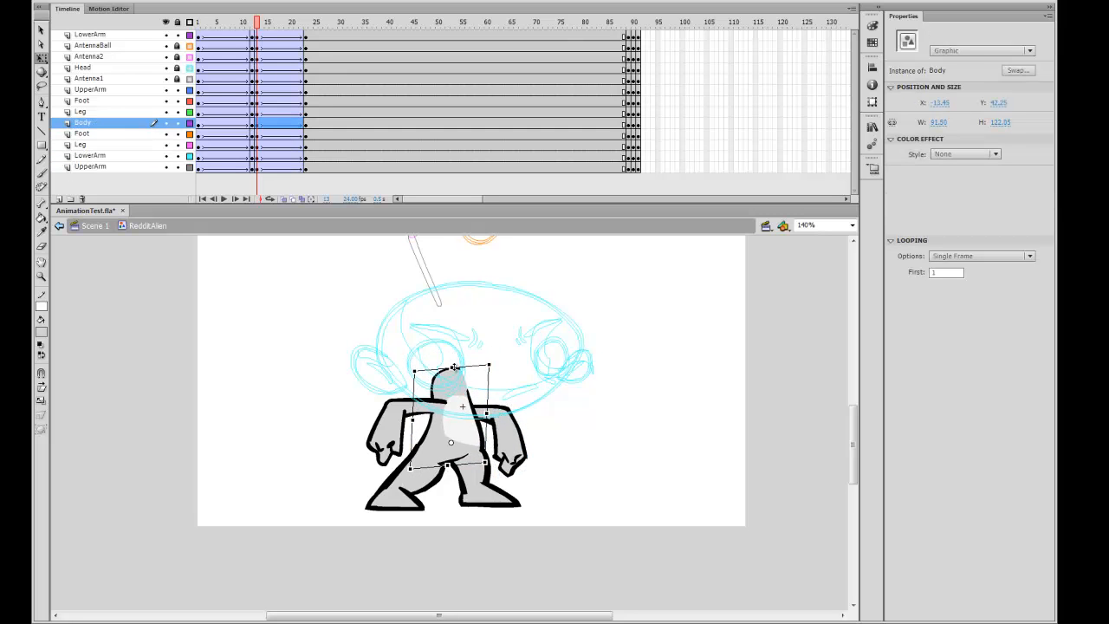
{"action": "left_click_drag", "start_coordinate": [487, 414], "coordinate": [474, 450]}
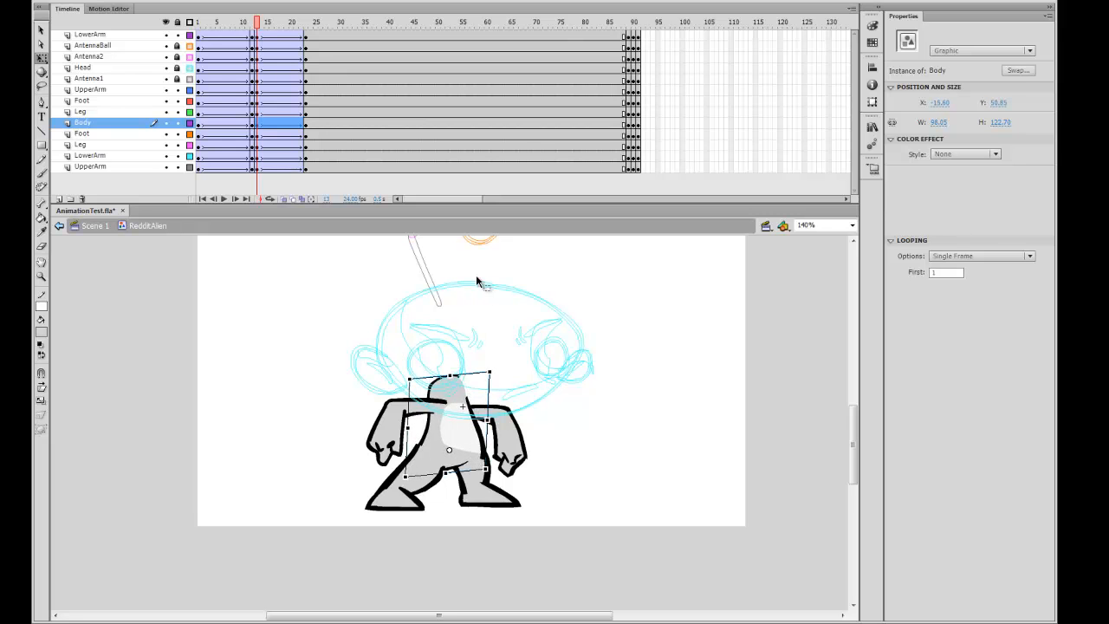
Step: Compare the poses across the turn and slightly adjust the far LowerArm to line up with its upper arm
{"action": "left_click", "coordinate": [249, 26]}
{"action": "left_click_drag", "start_coordinate": [249, 29], "coordinate": [309, 67]}
{"action": "left_click", "coordinate": [308, 67]}
{"action": "left_click", "coordinate": [523, 420]}
{"action": "left_click_drag", "start_coordinate": [527, 400], "coordinate": [524, 395]}
Step: Play back the turn in the timeline and in a test movie to review the lowered midpoint poses
{"action": "left_click_drag", "start_coordinate": [286, 22], "coordinate": [178, 26]}
{"action": "key", "text": "ctrl+minus"}
{"action": "key", "text": "ctrl+minus"}
{"action": "key", "text": "Return"}
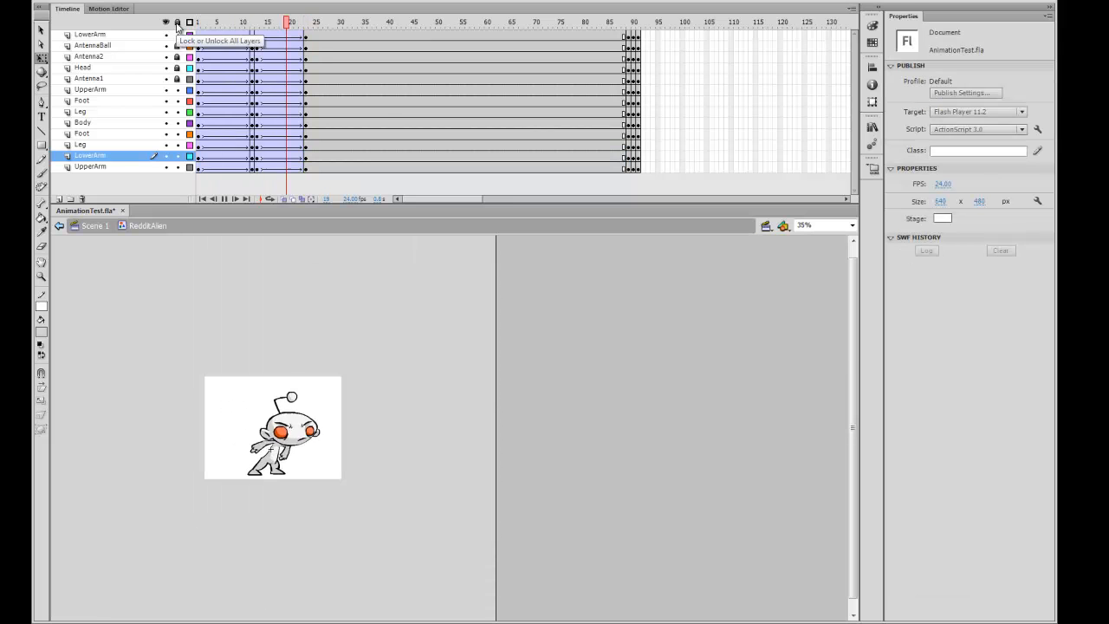
{"action": "key", "text": "ctrl+equal"}
{"action": "key", "text": "ctrl+Return"}
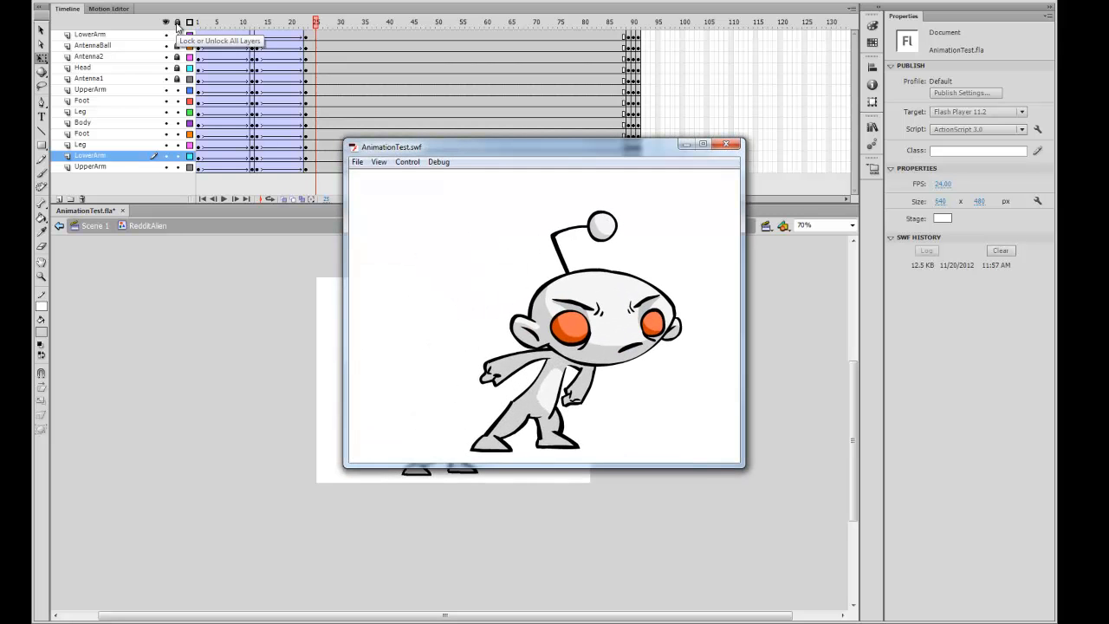
{"action": "left_click", "coordinate": [726, 143]}
{"action": "left_click_drag", "start_coordinate": [309, 23], "coordinate": [184, 35]}
{"action": "key", "text": "Return"}
{"action": "key", "text": "Return"}
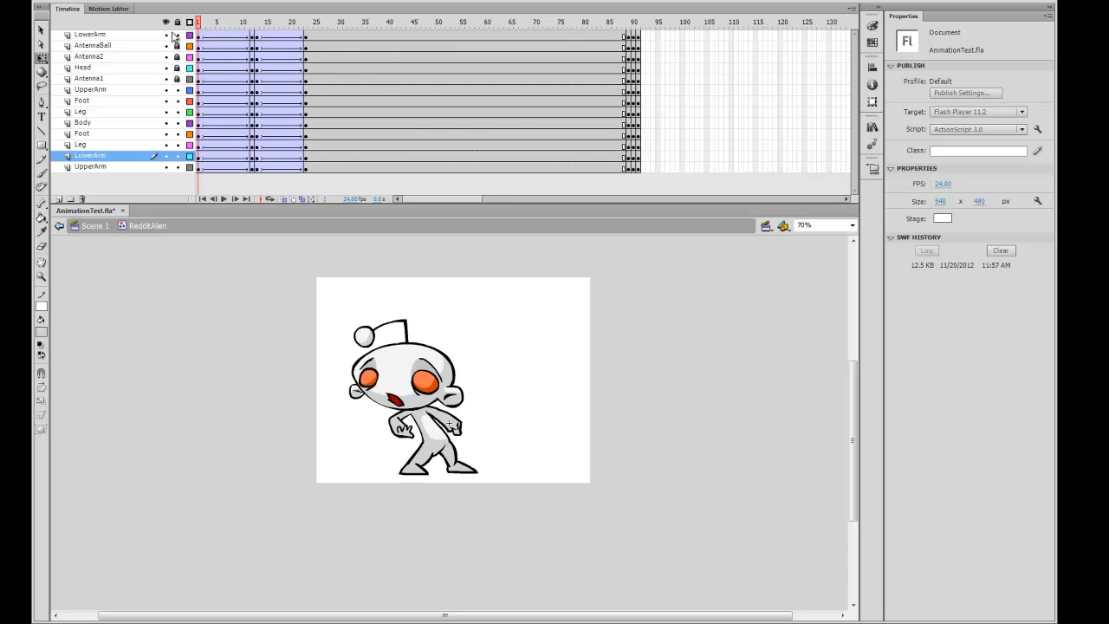
Step: Unlock the AntennaBall, Antenna2, Head and Antenna1 layers for editing
{"action": "key", "text": "ctrl+="}
{"action": "left_click_drag", "start_coordinate": [549, 341], "coordinate": [580, 381]}
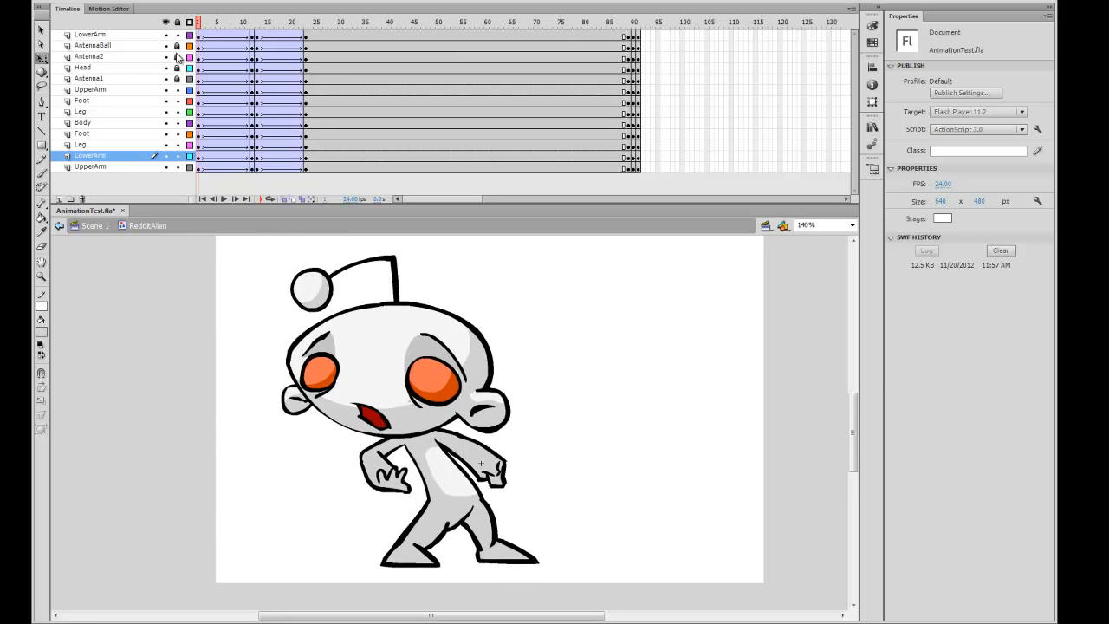
{"action": "left_click_drag", "start_coordinate": [177, 55], "coordinate": [179, 79]}
{"action": "left_click", "coordinate": [326, 286]}
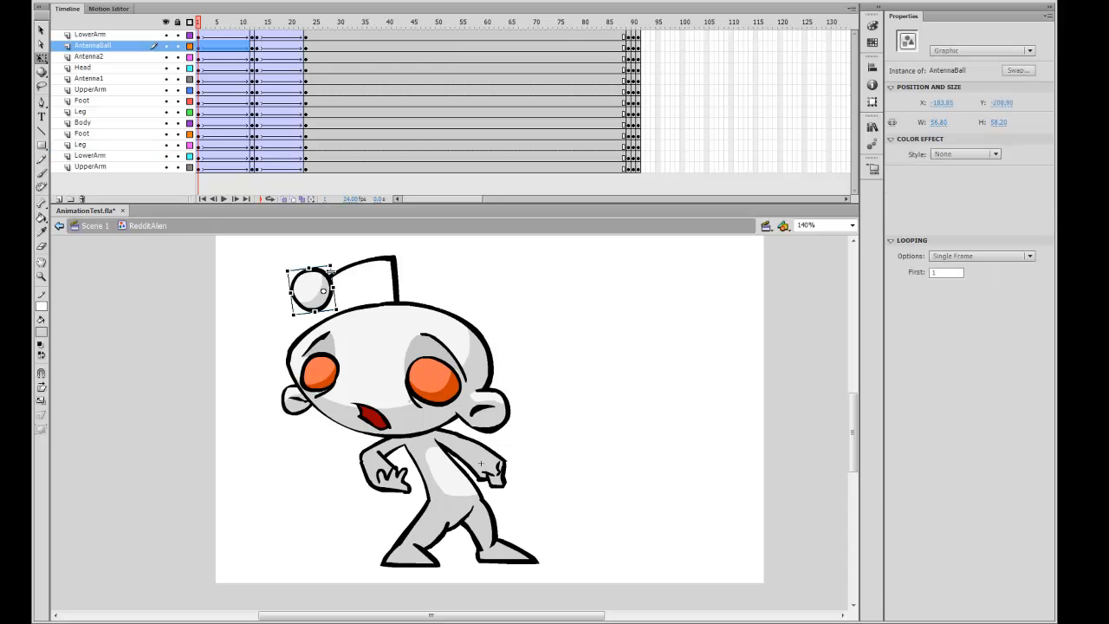
{"action": "left_click", "coordinate": [395, 284]}
Step: Compare the antenna at frames 12 and 13, then make Antenna1 slightly more upright at frame 13 and realign Antenna2 with its tip
{"action": "left_click_drag", "start_coordinate": [200, 24], "coordinate": [255, 45]}
{"action": "left_click", "coordinate": [413, 304]}
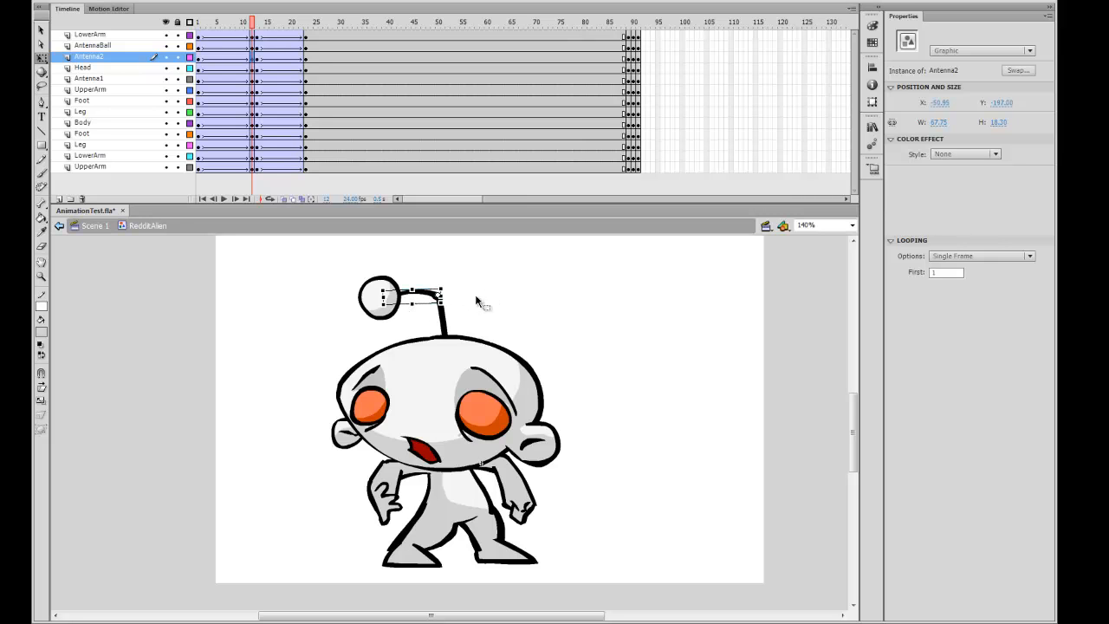
{"action": "left_click", "coordinate": [454, 301]}
{"action": "mouse_move", "coordinate": [255, 24]}
{"action": "left_mouse_down"}
{"action": "mouse_move", "coordinate": [215, 31]}
{"action": "mouse_move", "coordinate": [259, 44]}
{"action": "left_mouse_up"}
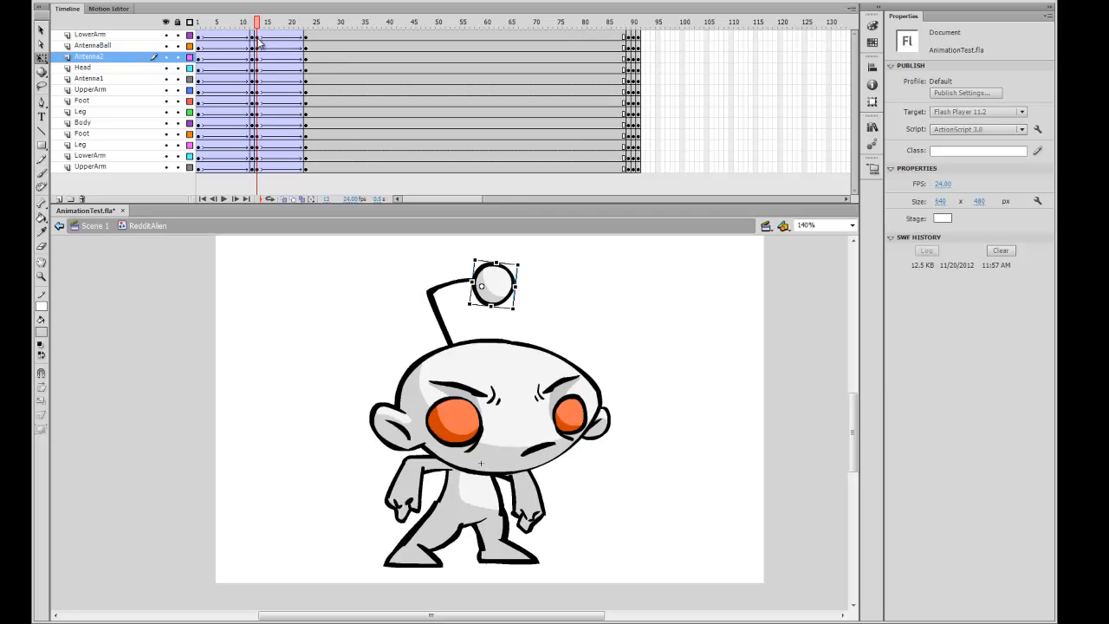
{"action": "left_click", "coordinate": [484, 282]}
{"action": "left_click", "coordinate": [441, 323]}
{"action": "left_click_drag", "start_coordinate": [434, 286], "coordinate": [488, 281]}
{"action": "left_click", "coordinate": [454, 293]}
{"action": "left_click", "coordinate": [447, 287]}
Step: Tilt Antenna1 slightly more at frame 12 and reattach Antenna2 to its tip
{"action": "mouse_move", "coordinate": [258, 36]}
{"action": "left_mouse_down"}
{"action": "mouse_move", "coordinate": [218, 36]}
{"action": "mouse_move", "coordinate": [275, 37]}
{"action": "mouse_move", "coordinate": [254, 43]}
{"action": "left_mouse_up"}
{"action": "left_click", "coordinate": [443, 319]}
{"action": "left_click_drag", "start_coordinate": [447, 290], "coordinate": [442, 293]}
{"action": "left_click", "coordinate": [447, 295]}
{"action": "left_click", "coordinate": [428, 294]}
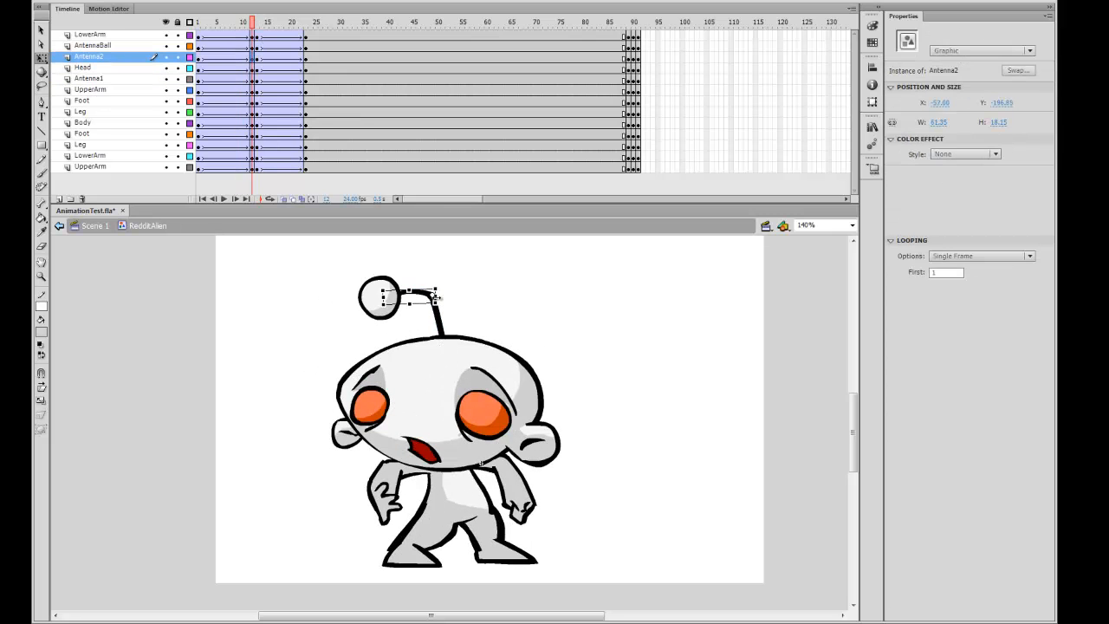
Step: Swing Antenna2 and the AntennaBall down toward the head in the midpoint poses at frames 12 and 13
{"action": "mouse_move", "coordinate": [252, 28]}
{"action": "left_mouse_down"}
{"action": "mouse_move", "coordinate": [230, 35]}
{"action": "mouse_move", "coordinate": [289, 34]}
{"action": "mouse_move", "coordinate": [230, 49]}
{"action": "mouse_move", "coordinate": [255, 35]}
{"action": "mouse_move", "coordinate": [305, 34]}
{"action": "mouse_move", "coordinate": [257, 35]}
{"action": "left_mouse_up"}
{"action": "left_click", "coordinate": [482, 330]}
{"action": "mouse_move", "coordinate": [485, 329]}
{"action": "left_mouse_down"}
{"action": "mouse_move", "coordinate": [489, 348]}
{"action": "mouse_move", "coordinate": [485, 337]}
{"action": "left_mouse_up"}
{"action": "left_click", "coordinate": [520, 314]}
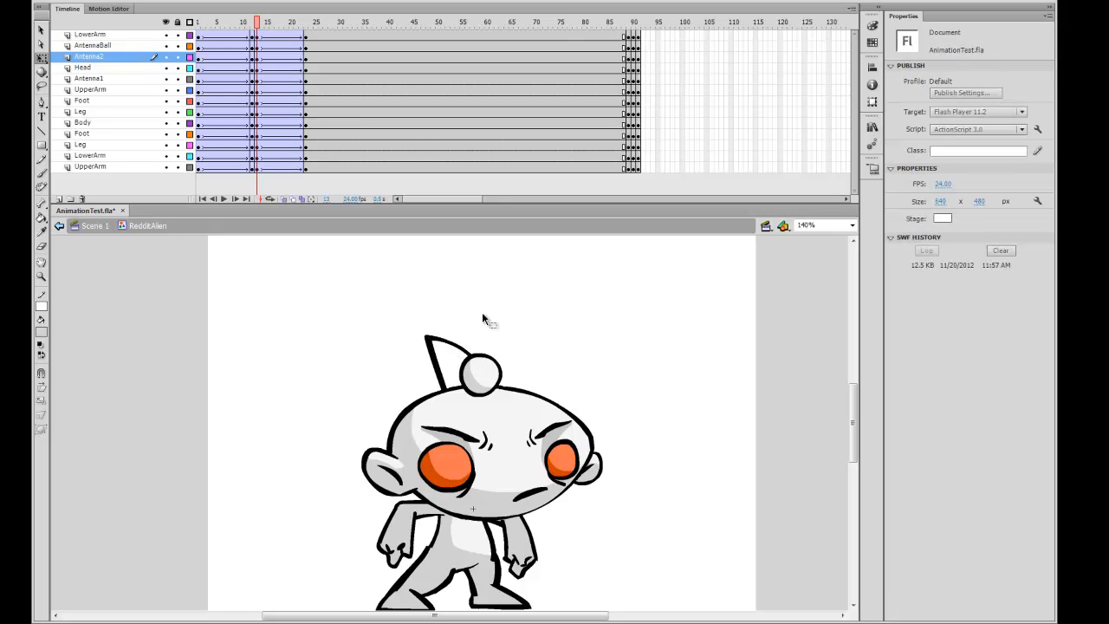
Step: Play back the turn several times at different zoom levels to review the antenna's drag through the midpoint
{"action": "left_click_drag", "start_coordinate": [255, 28], "coordinate": [205, 51]}
{"action": "key", "text": "ctrl+minus"}
{"action": "key", "text": "Return"}
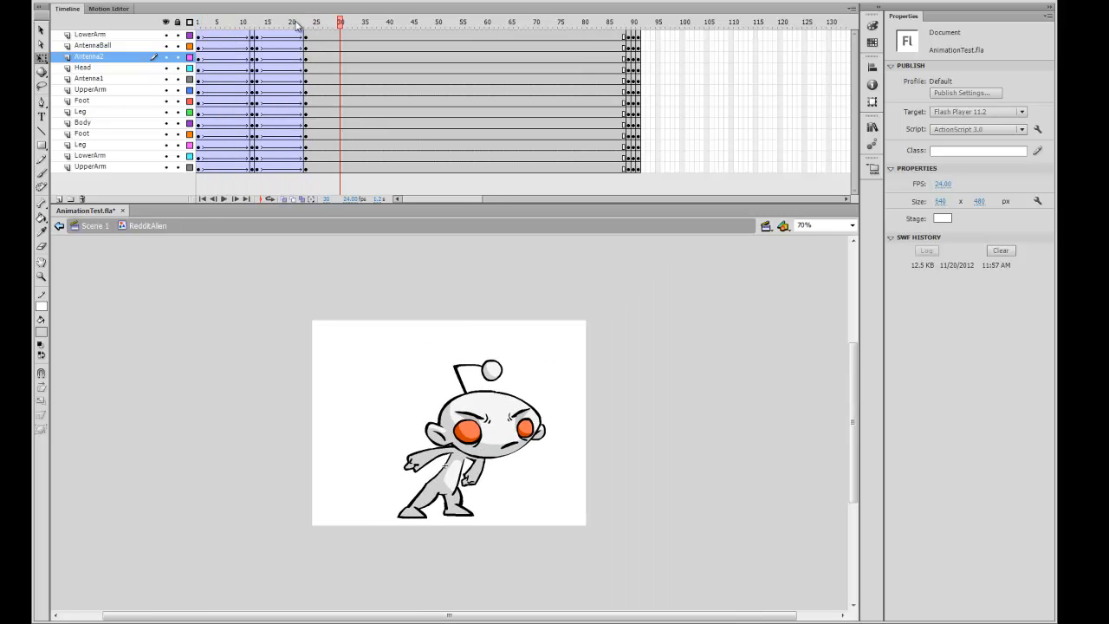
{"action": "left_click_drag", "start_coordinate": [295, 24], "coordinate": [207, 25]}
{"action": "key", "text": "Return"}
{"action": "left_click", "coordinate": [305, 78]}
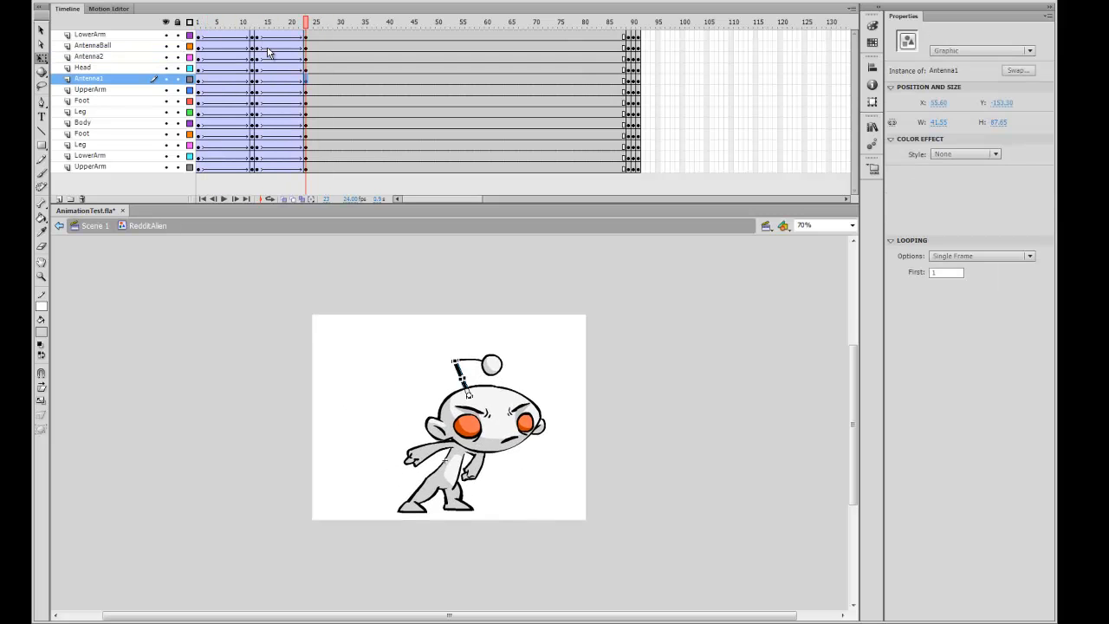
{"action": "key", "text": "Return"}
{"action": "key", "text": "Return"}
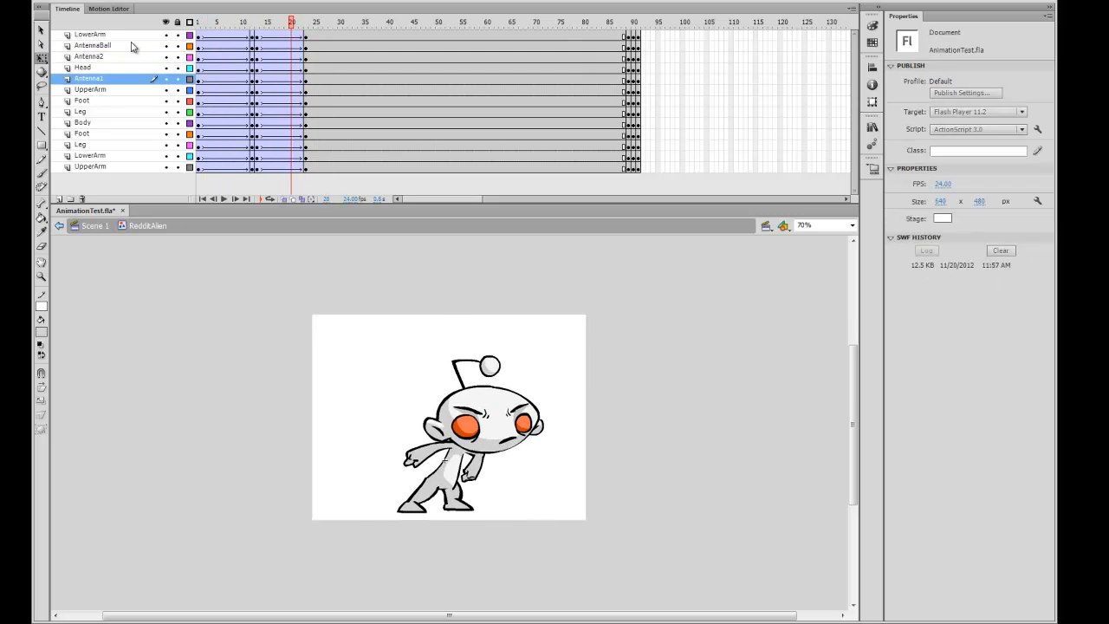
{"action": "key", "text": "ctrl+equal"}
{"action": "left_click_drag", "start_coordinate": [563, 365], "coordinate": [546, 453]}
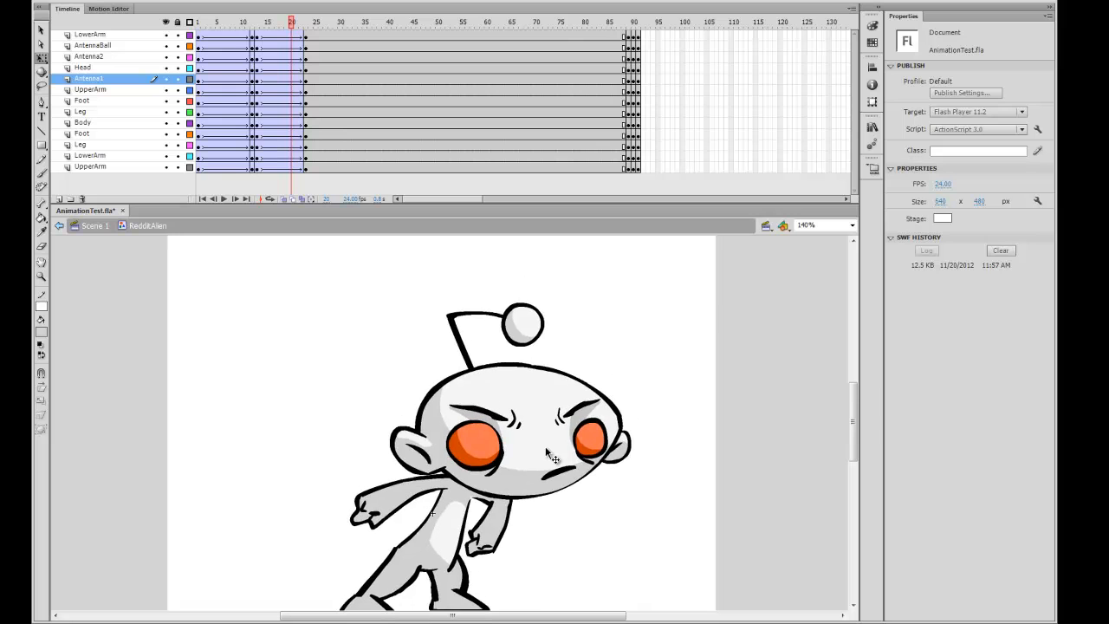
{"action": "key", "text": "Return"}
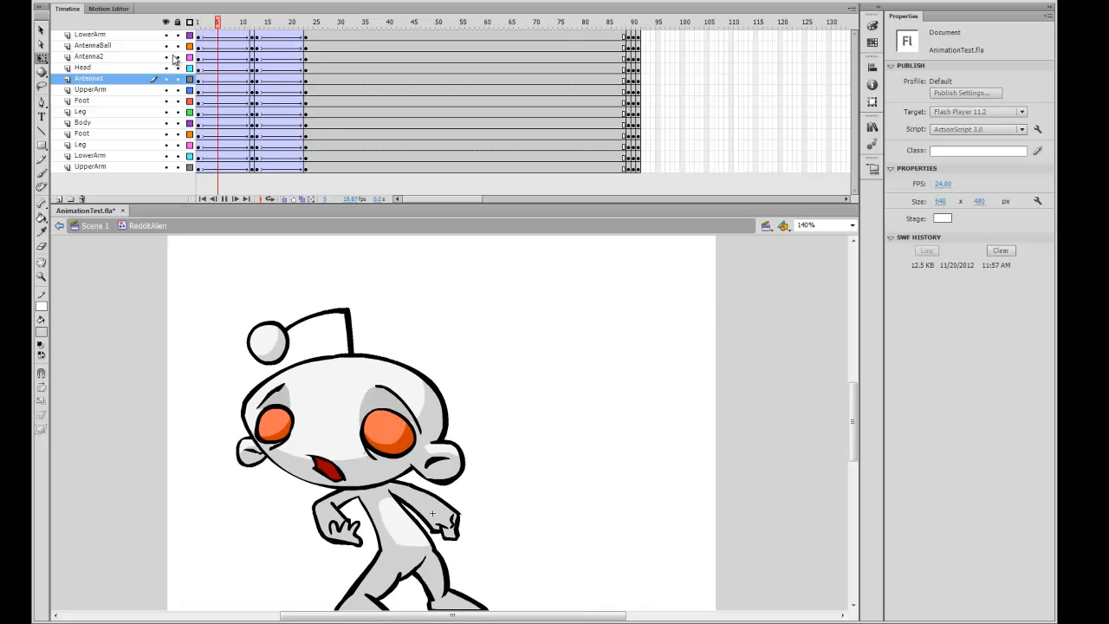
{"action": "key", "text": "Return"}
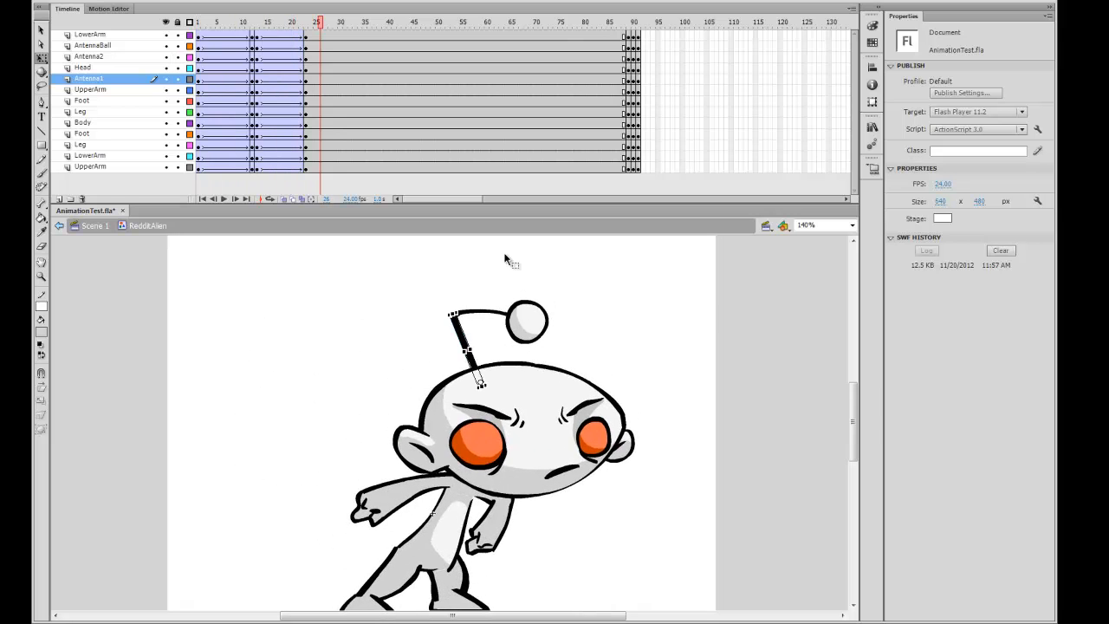
Step: Insert keyframes at frame 27 on the AntennaBall, Antenna2 and Antenna1 layers
{"action": "left_click_drag", "start_coordinate": [317, 26], "coordinate": [306, 32]}
{"action": "left_click_drag", "start_coordinate": [435, 289], "coordinate": [546, 344]}
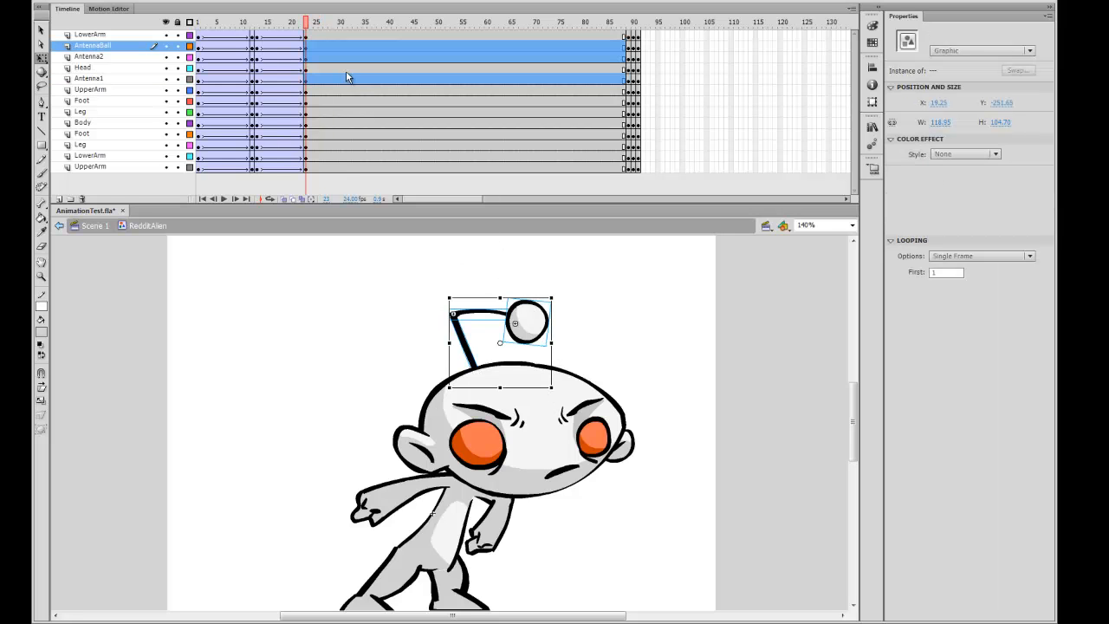
{"action": "left_click", "coordinate": [326, 80]}
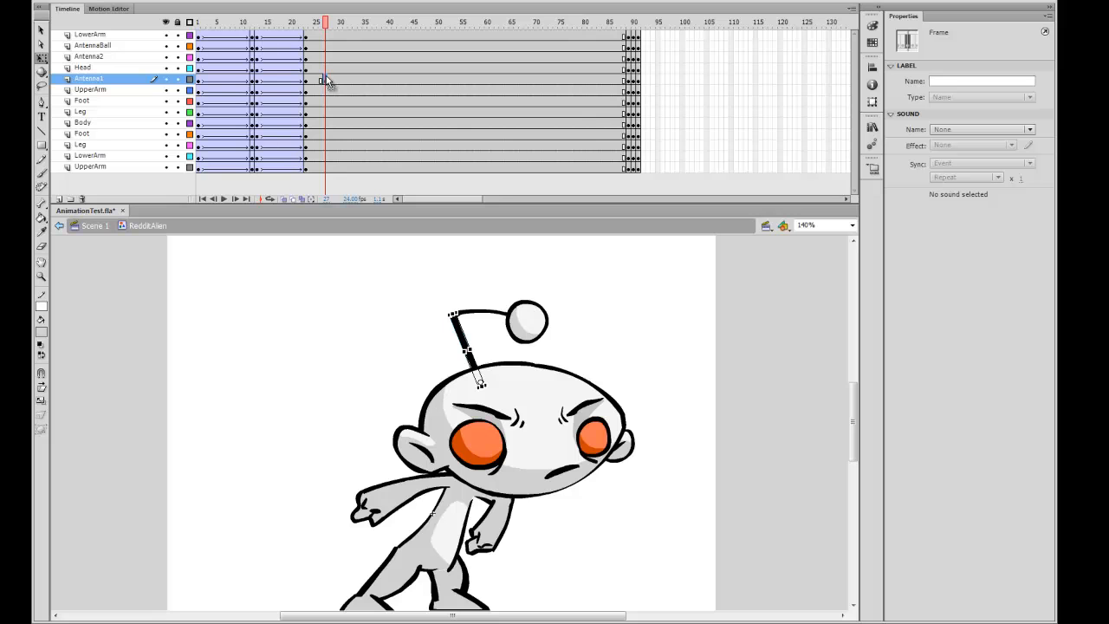
{"action": "mouse_move", "coordinate": [326, 65]}
{"action": "left_mouse_down"}
{"action": "mouse_move", "coordinate": [326, 46]}
{"action": "mouse_move", "coordinate": [249, 24]}
{"action": "mouse_move", "coordinate": [341, 26]}
{"action": "mouse_move", "coordinate": [307, 73]}
{"action": "left_mouse_up"}
{"action": "key", "text": "F6"}
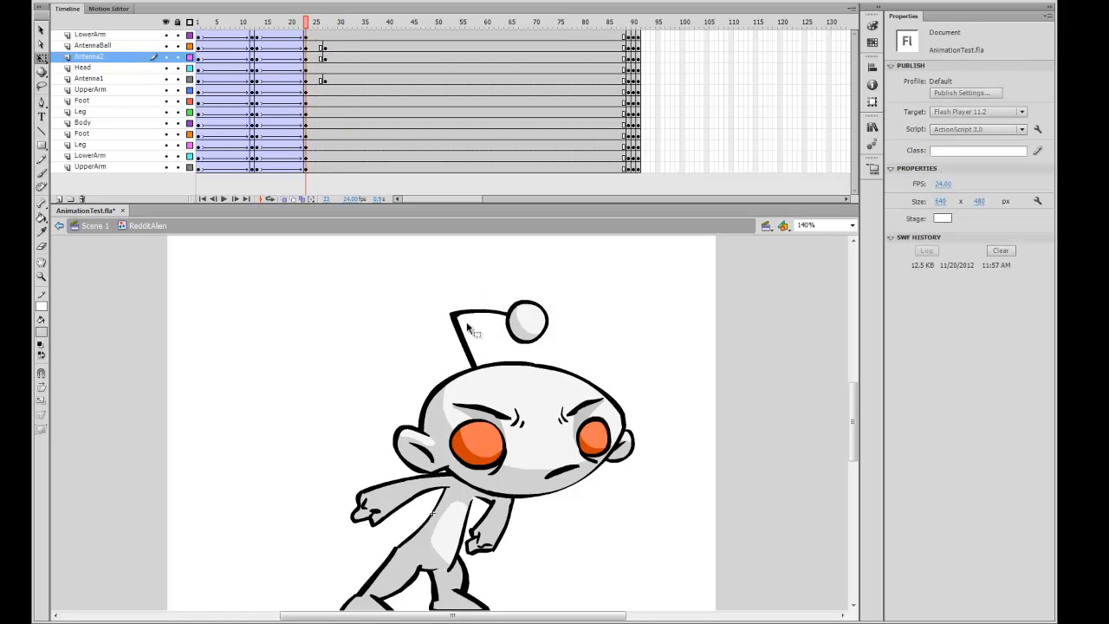
Step: At frame 23, tilt Antenna1 forward slightly and raise Antenna2 and the AntennaBall into an overshoot, checking it against frame 27
{"action": "left_click", "coordinate": [466, 342]}
{"action": "left_click", "coordinate": [486, 314]}
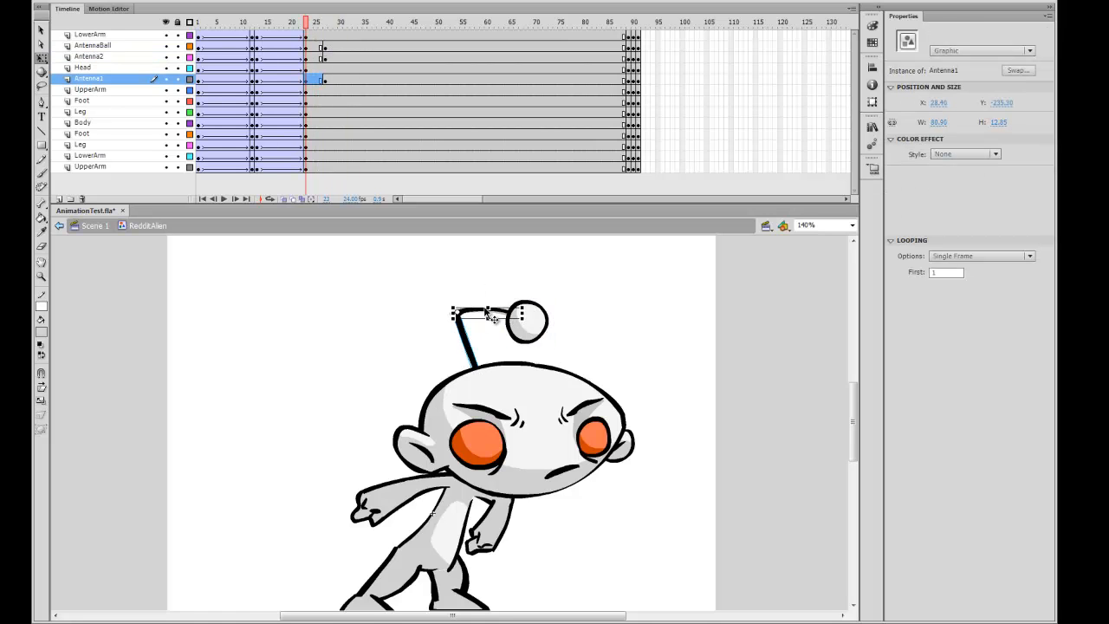
{"action": "left_click_drag", "start_coordinate": [531, 303], "coordinate": [534, 296]}
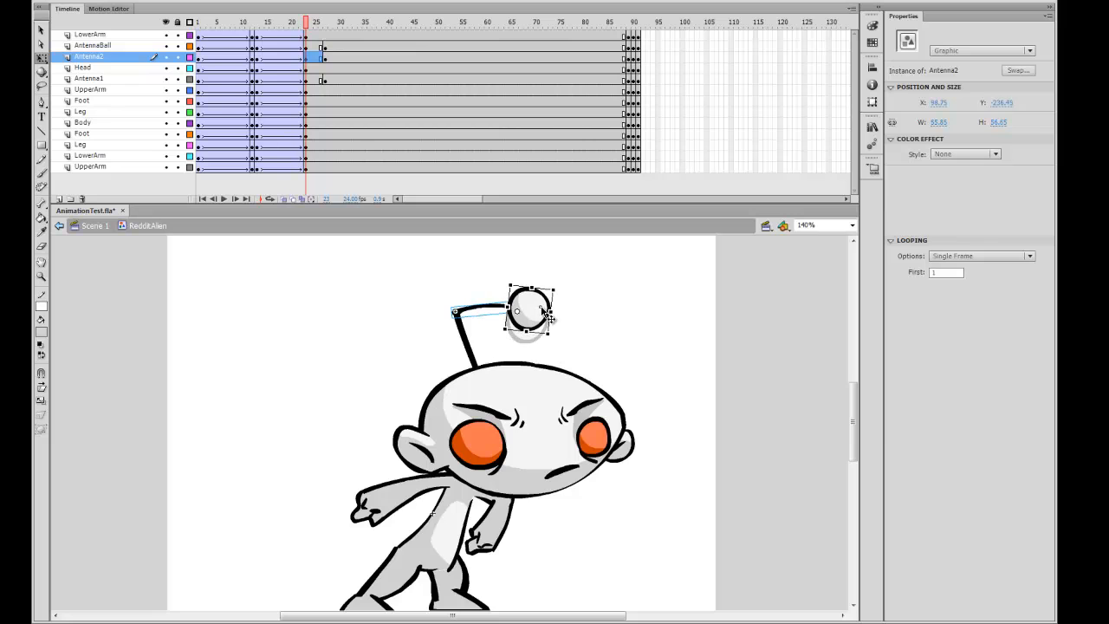
{"action": "left_click", "coordinate": [325, 47]}
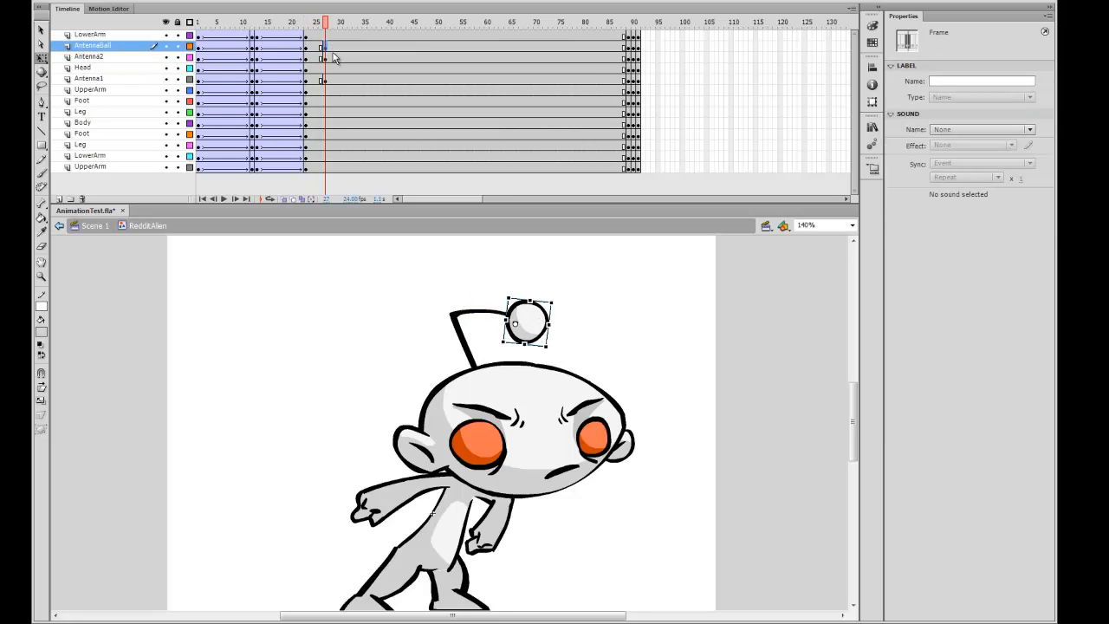
{"action": "left_click", "coordinate": [317, 57]}
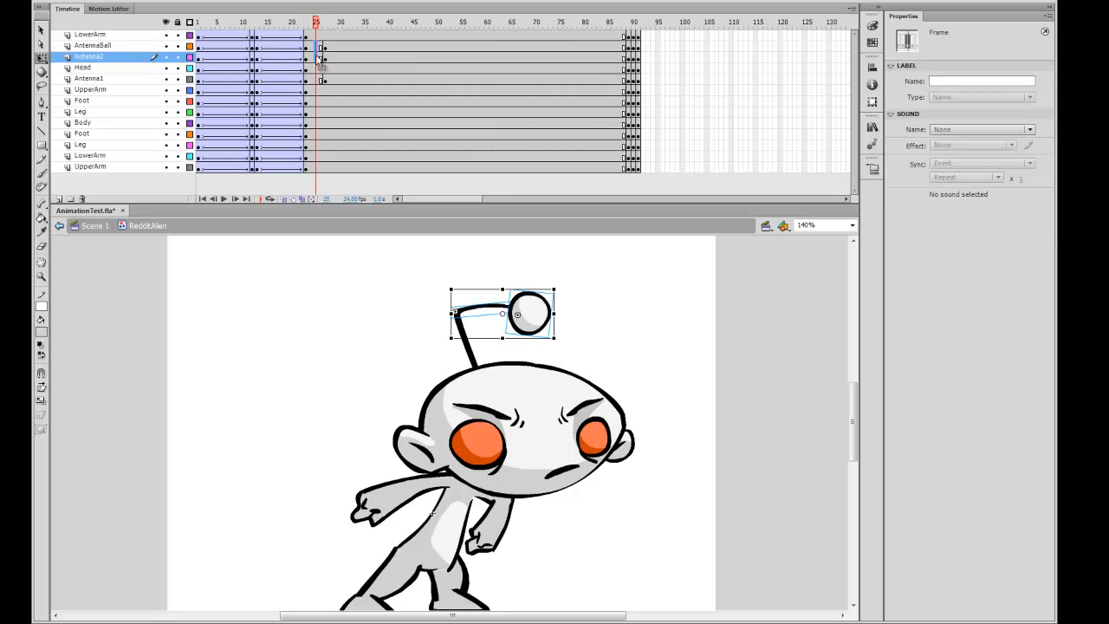
{"action": "left_click_drag", "start_coordinate": [312, 25], "coordinate": [306, 32]}
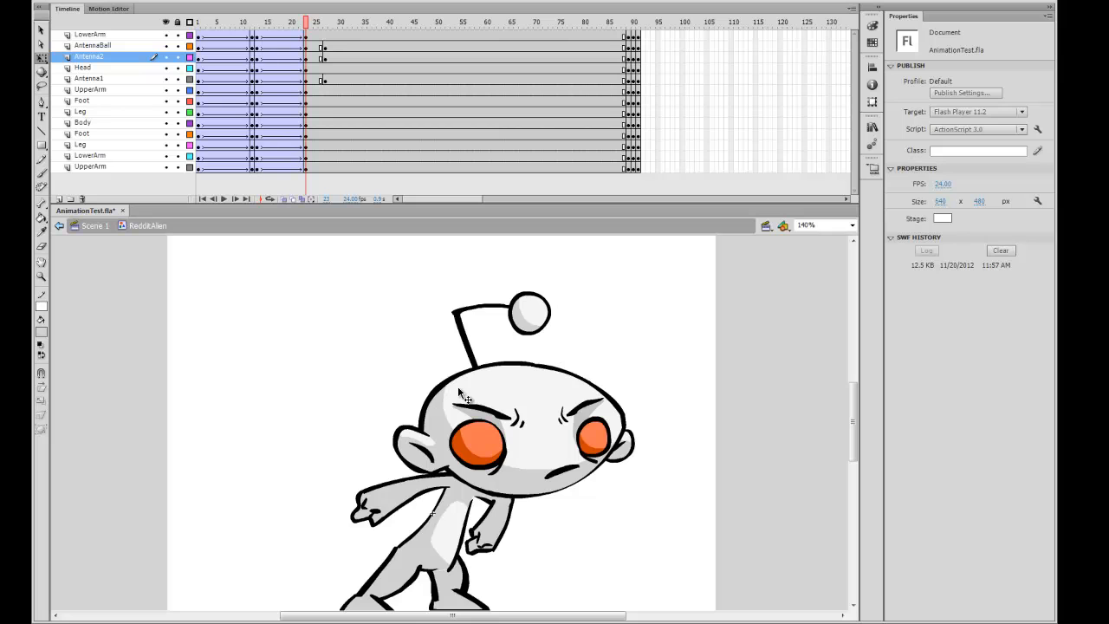
Step: Create classic tweens between frames 23 and 27 on the AntennaBall, Antenna2 and Antenna1 layers and play back the settle
{"action": "left_click_drag", "start_coordinate": [318, 46], "coordinate": [320, 54]}
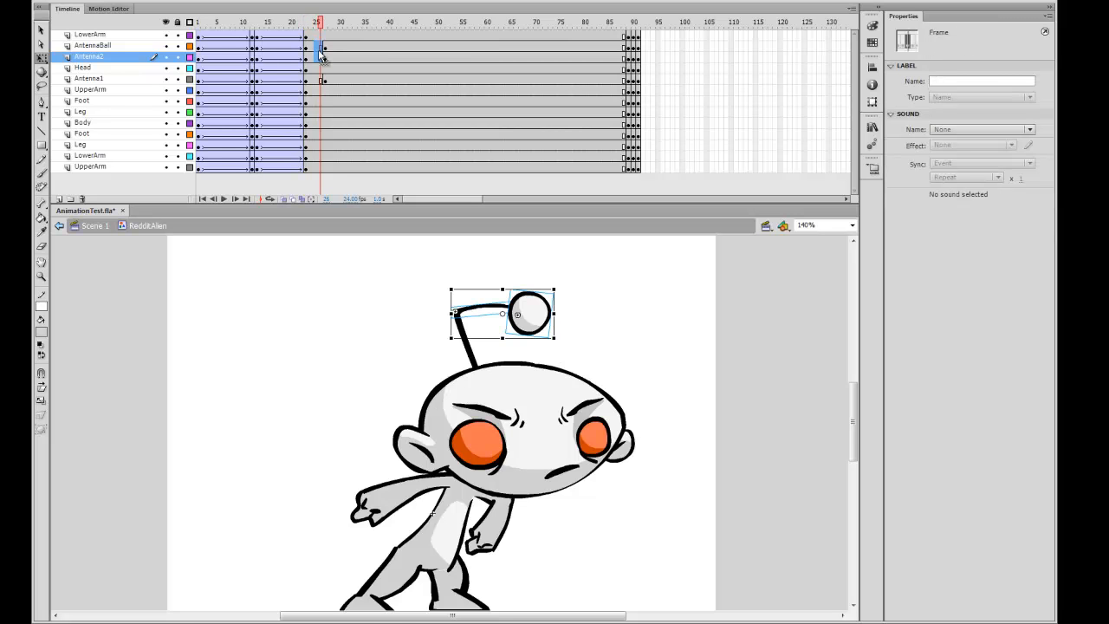
{"action": "right_click", "coordinate": [317, 50]}
{"action": "left_click", "coordinate": [372, 82]}
{"action": "right_click", "coordinate": [318, 82]}
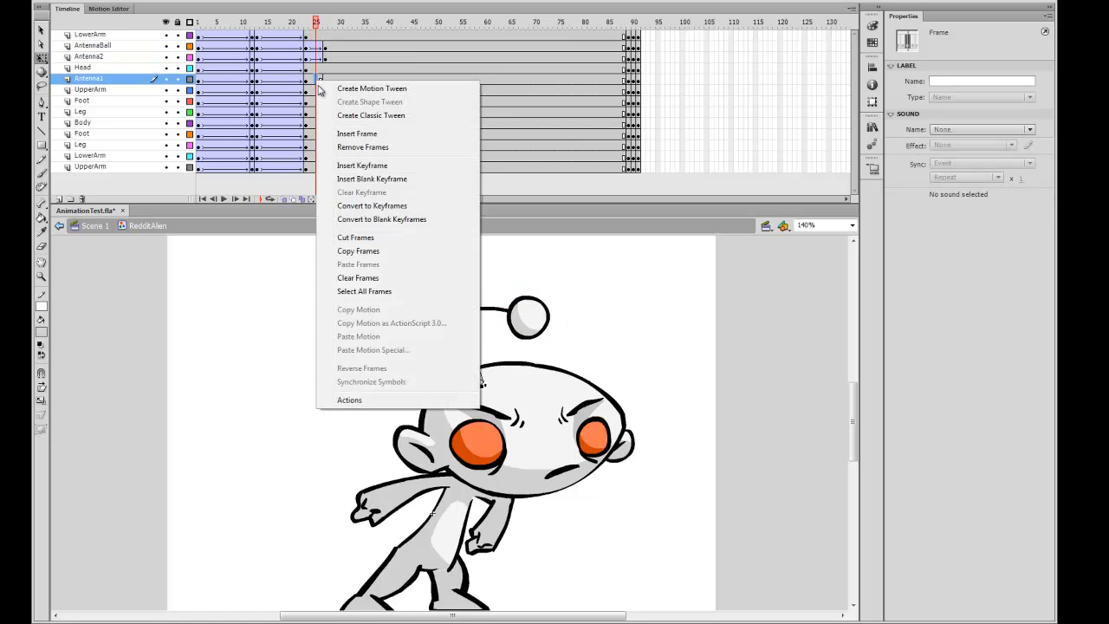
{"action": "left_click", "coordinate": [371, 115]}
{"action": "left_click_drag", "start_coordinate": [317, 21], "coordinate": [220, 33]}
{"action": "key", "text": "Return"}
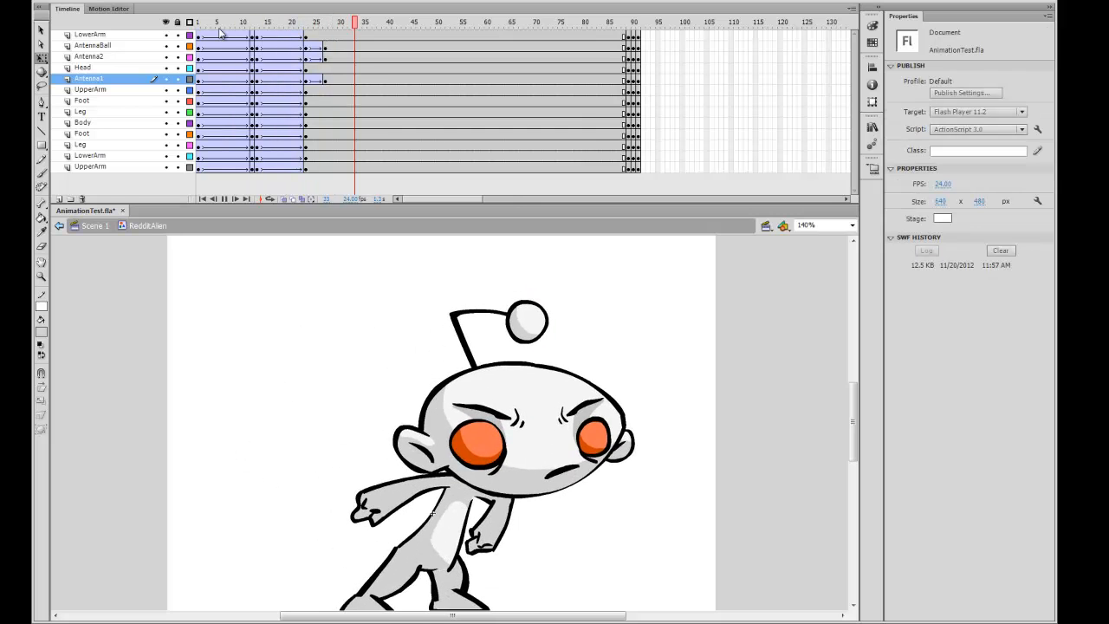
Step: Move the three antenna layers' keyframes from frame 27 to frame 29 and play back the longer settle
{"action": "left_click_drag", "start_coordinate": [324, 56], "coordinate": [337, 80]}
{"action": "left_click", "coordinate": [330, 80]}
{"action": "left_click_drag", "start_coordinate": [333, 24], "coordinate": [243, 23]}
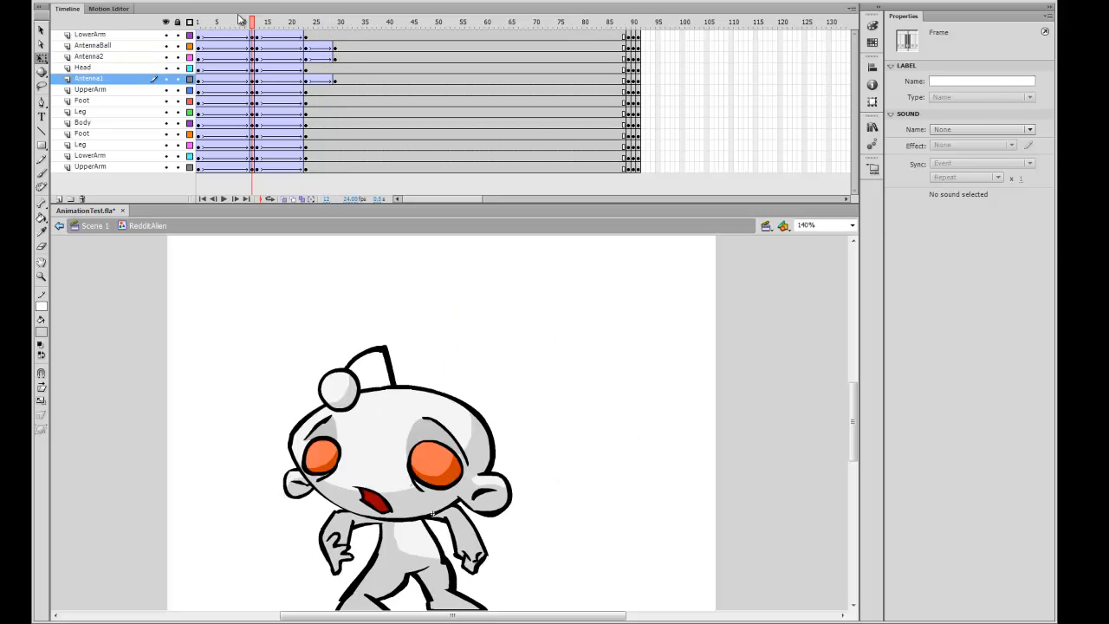
{"action": "key", "text": "Return"}
{"action": "key", "text": "ctrl+minus"}
{"action": "key", "text": "ctrl+minus"}
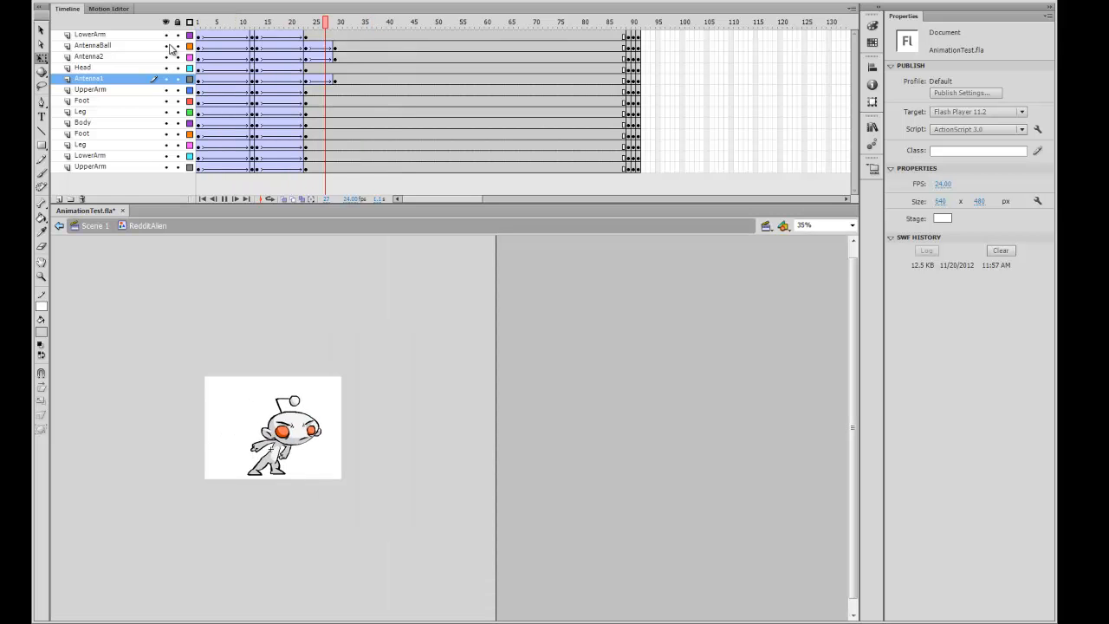
{"action": "key", "text": "ctrl+equal"}
{"action": "key", "text": "ctrl+equal"}
Step: Set the ease to -100 on the antenna tweens between frames 23 and 29 and play back the turn
{"action": "left_click", "coordinate": [321, 57]}
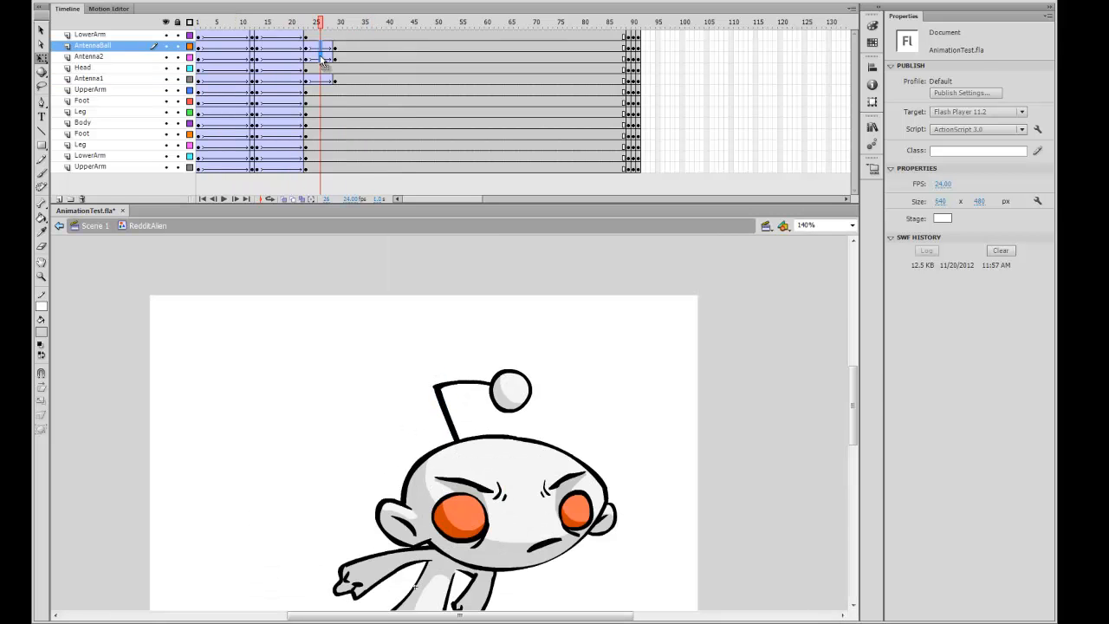
{"action": "left_click", "coordinate": [322, 49]}
{"action": "left_click", "coordinate": [322, 49]}
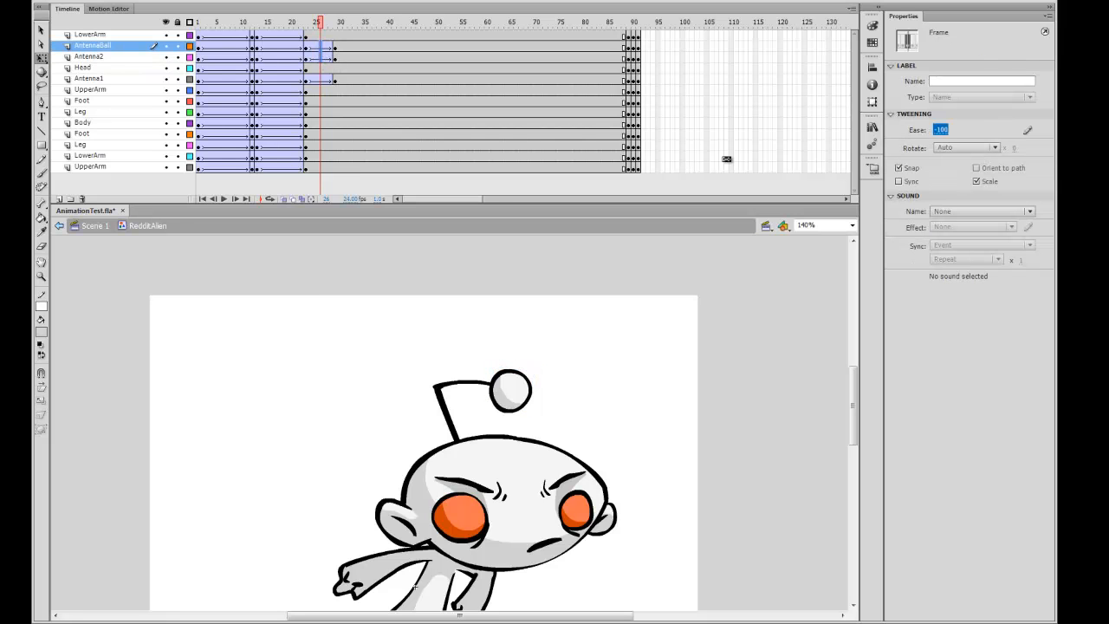
{"action": "left_click", "coordinate": [322, 79]}
{"action": "left_click_drag", "start_coordinate": [937, 132], "coordinate": [841, 135]}
{"action": "left_click", "coordinate": [216, 22]}
{"action": "key", "text": "Return"}
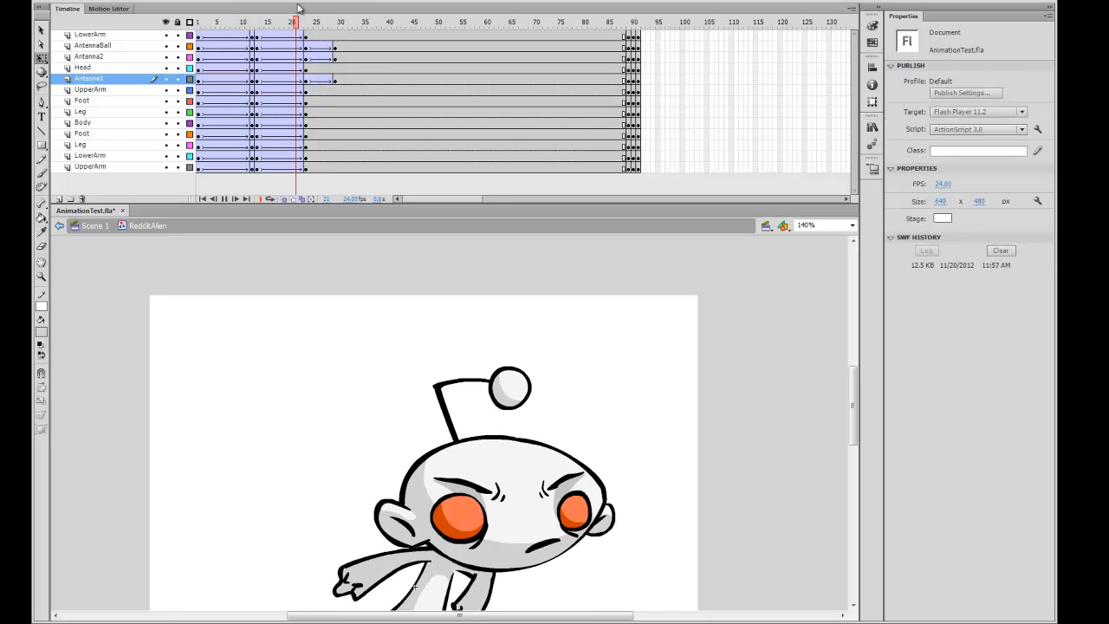
Step: Compare the antenna poses at frames 23 and 29, then replace the frame 29 keyframes with copies of the in-between pose at frame 26
{"action": "mouse_move", "coordinate": [333, 24]}
{"action": "left_mouse_down"}
{"action": "mouse_move", "coordinate": [251, 43]}
{"action": "mouse_move", "coordinate": [326, 38]}
{"action": "left_mouse_up"}
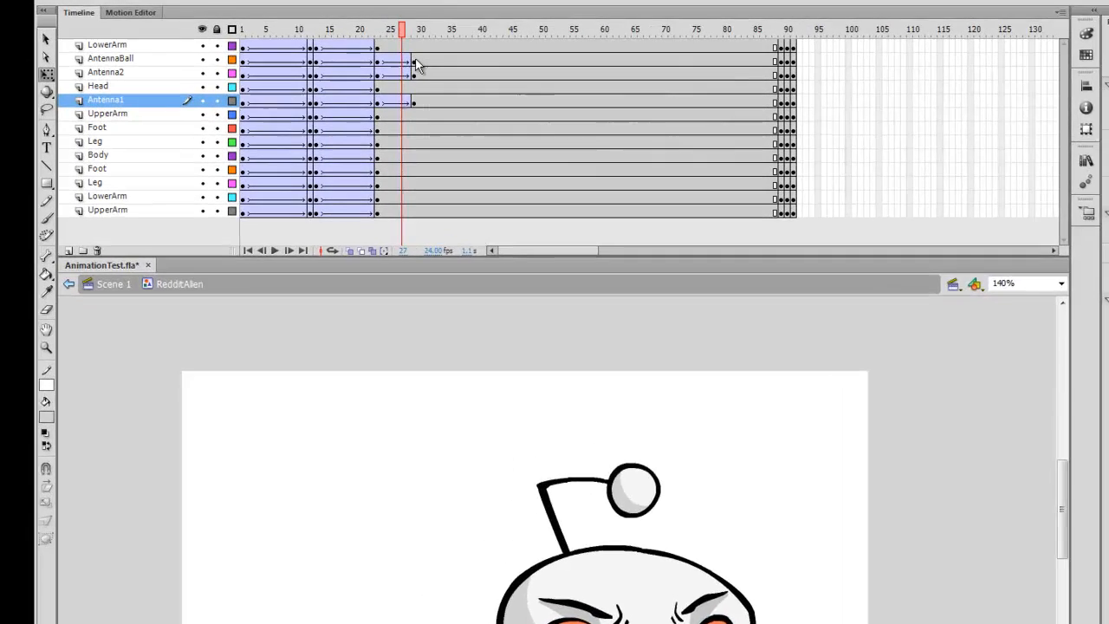
{"action": "left_click", "coordinate": [335, 48]}
{"action": "left_click", "coordinate": [336, 56]}
{"action": "left_click", "coordinate": [462, 66]}
{"action": "left_click", "coordinate": [463, 82]}
{"action": "left_click", "coordinate": [462, 68]}
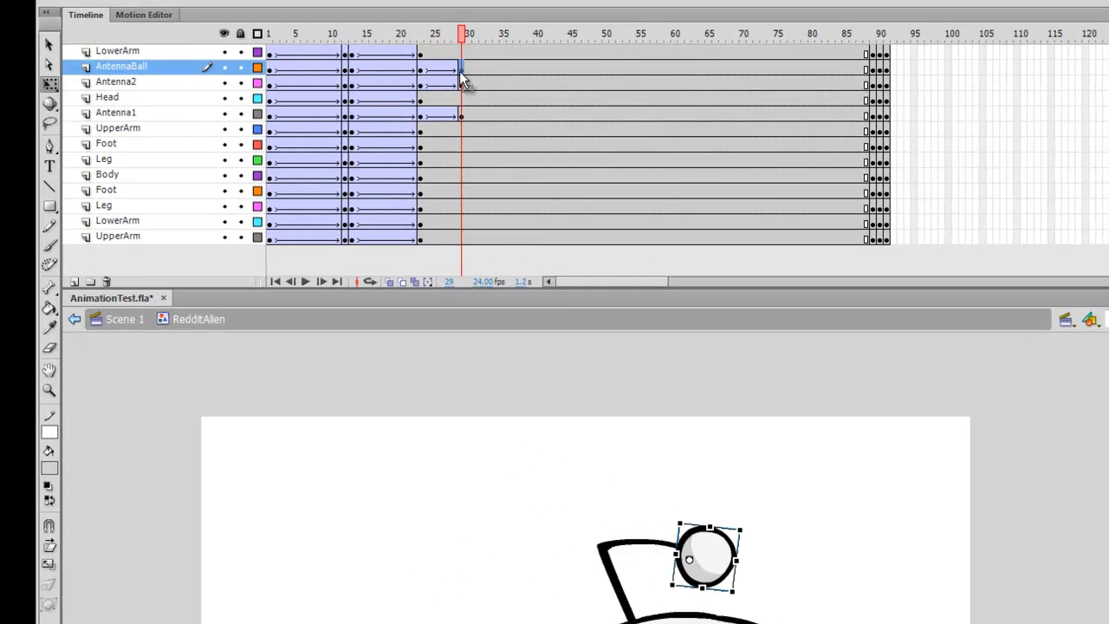
{"action": "left_click", "coordinate": [422, 68]}
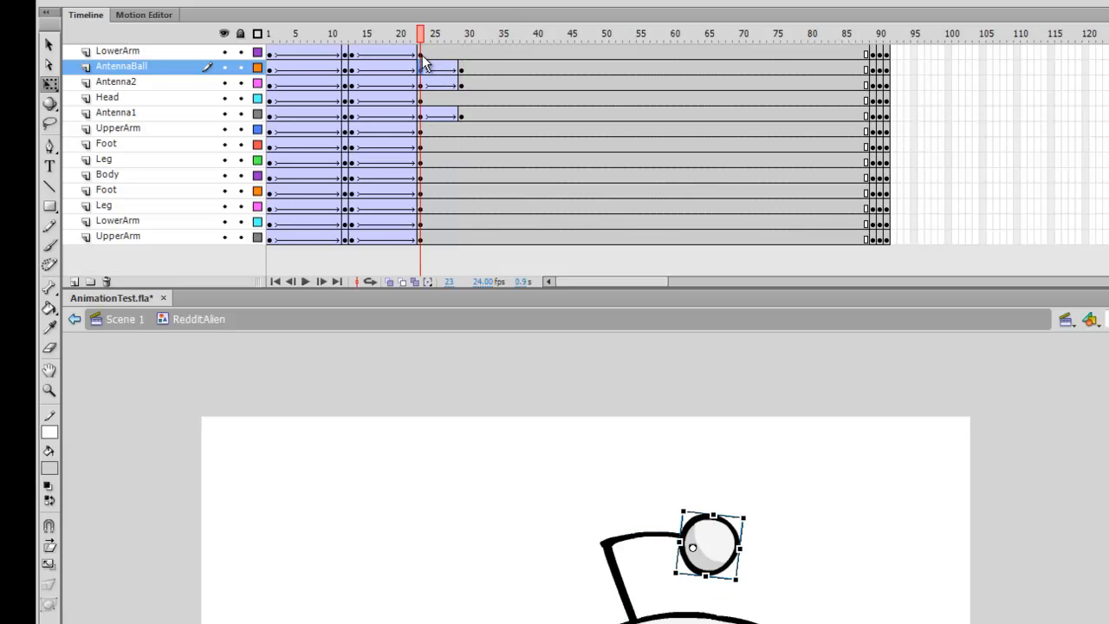
{"action": "left_click_drag", "start_coordinate": [441, 67], "coordinate": [461, 87]}
{"action": "left_click", "coordinate": [441, 81]}
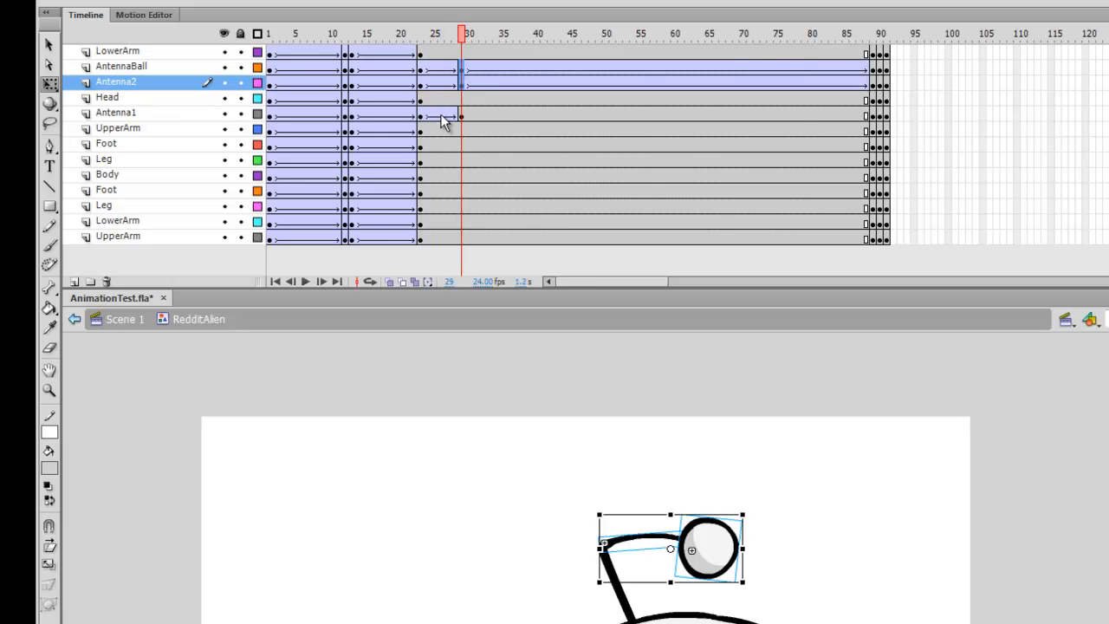
{"action": "left_click", "coordinate": [441, 116]}
{"action": "left_click_drag", "start_coordinate": [460, 116], "coordinate": [490, 92]}
Step: Remove the tweens after frame 29 on the Antenna1, Antenna2 and AntennaBall layers and play back the turn
{"action": "right_click", "coordinate": [493, 118]}
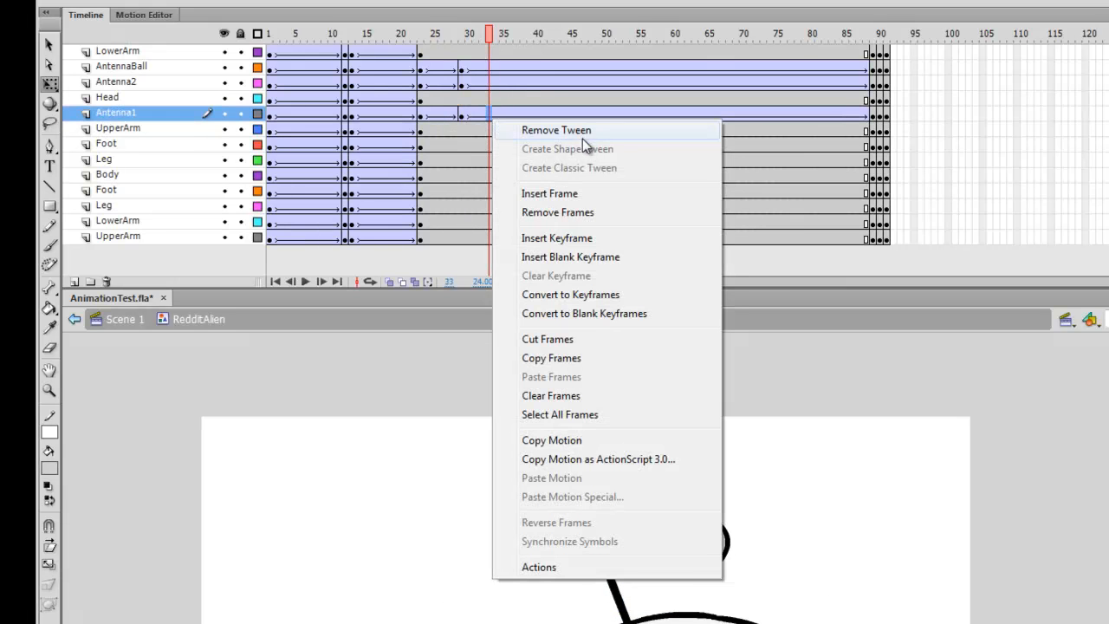
{"action": "left_click", "coordinate": [572, 132]}
{"action": "left_click", "coordinate": [489, 84]}
{"action": "right_click", "coordinate": [489, 85]}
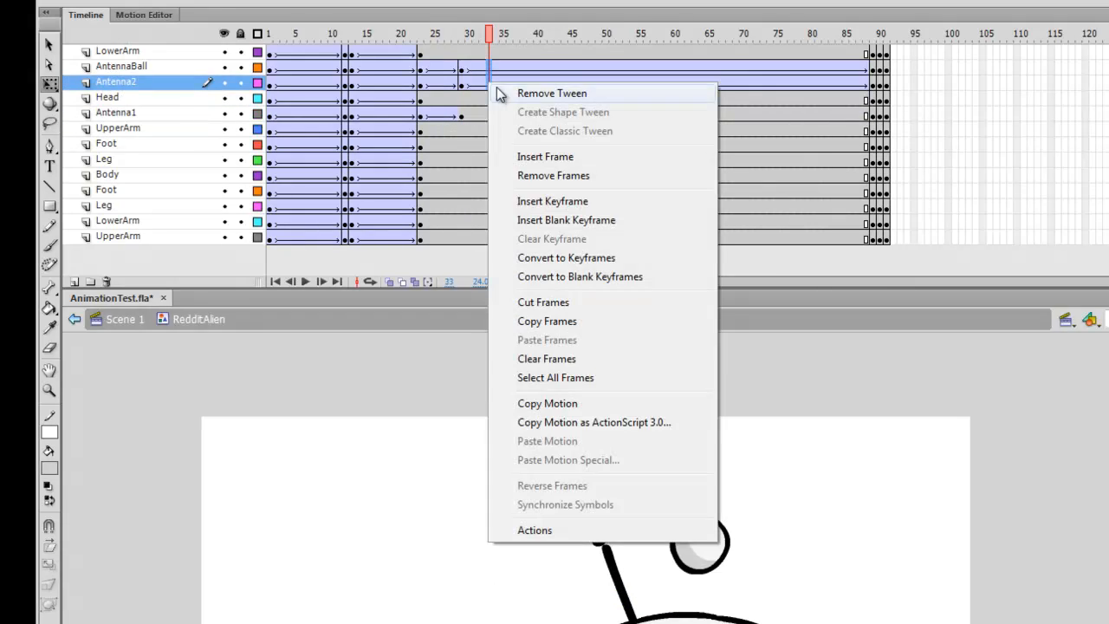
{"action": "left_click", "coordinate": [578, 94]}
{"action": "left_click_drag", "start_coordinate": [485, 37], "coordinate": [268, 38]}
{"action": "key", "text": "Return"}
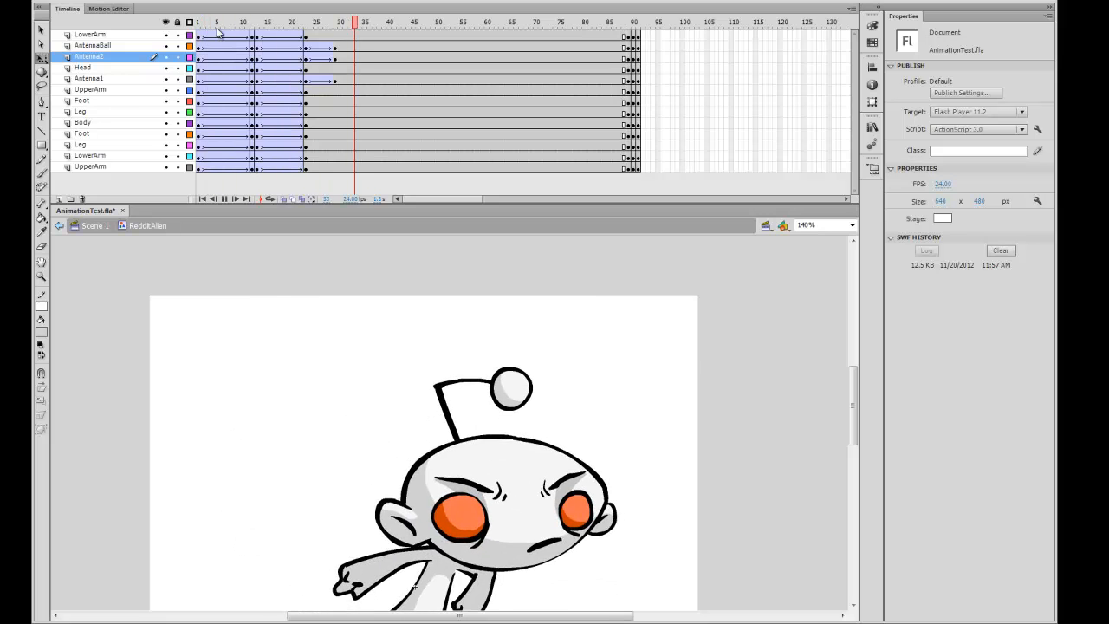
Step: Insert keyframes at frame 29 on all of the character's layers
{"action": "key", "text": "Return"}
{"action": "key", "text": "ctrl+minus"}
{"action": "mouse_move", "coordinate": [278, 13]}
{"action": "left_mouse_down"}
{"action": "mouse_move", "coordinate": [227, 26]}
{"action": "mouse_move", "coordinate": [268, 14]}
{"action": "left_mouse_up"}
{"action": "left_click_drag", "start_coordinate": [354, 22], "coordinate": [337, 173]}
{"action": "key", "text": "F6"}
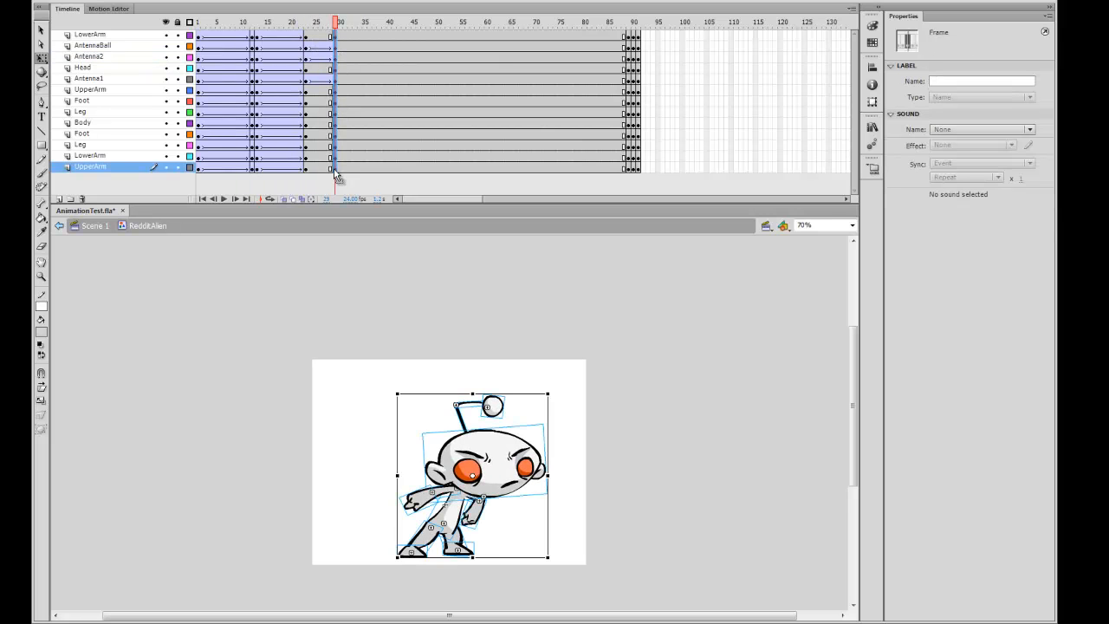
{"action": "key", "text": "ctrl+equal"}
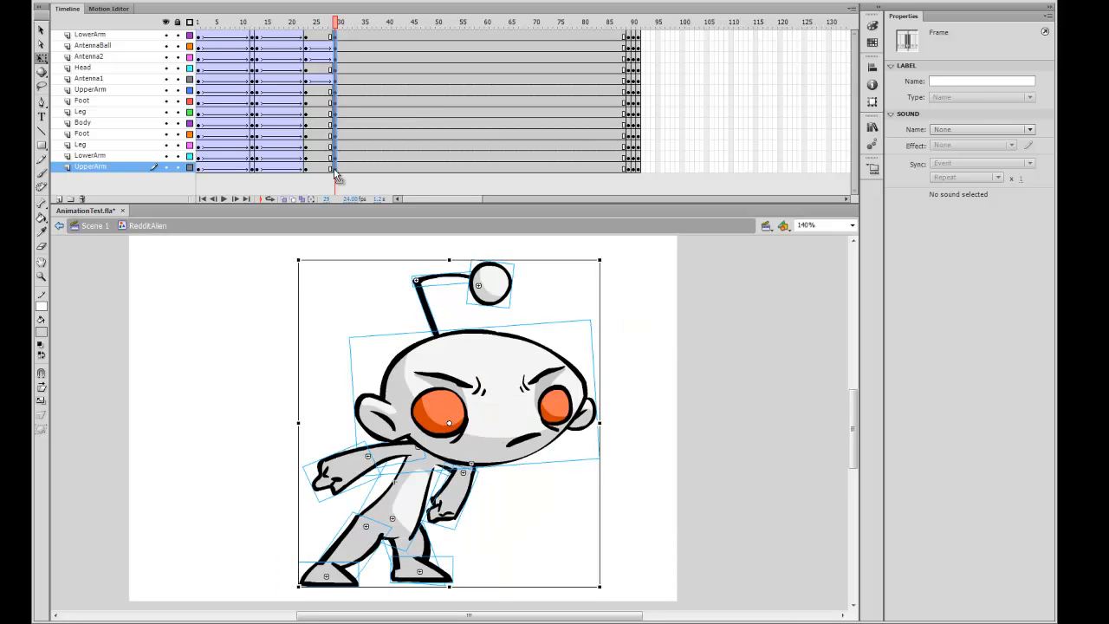
{"action": "left_click", "coordinate": [620, 401]}
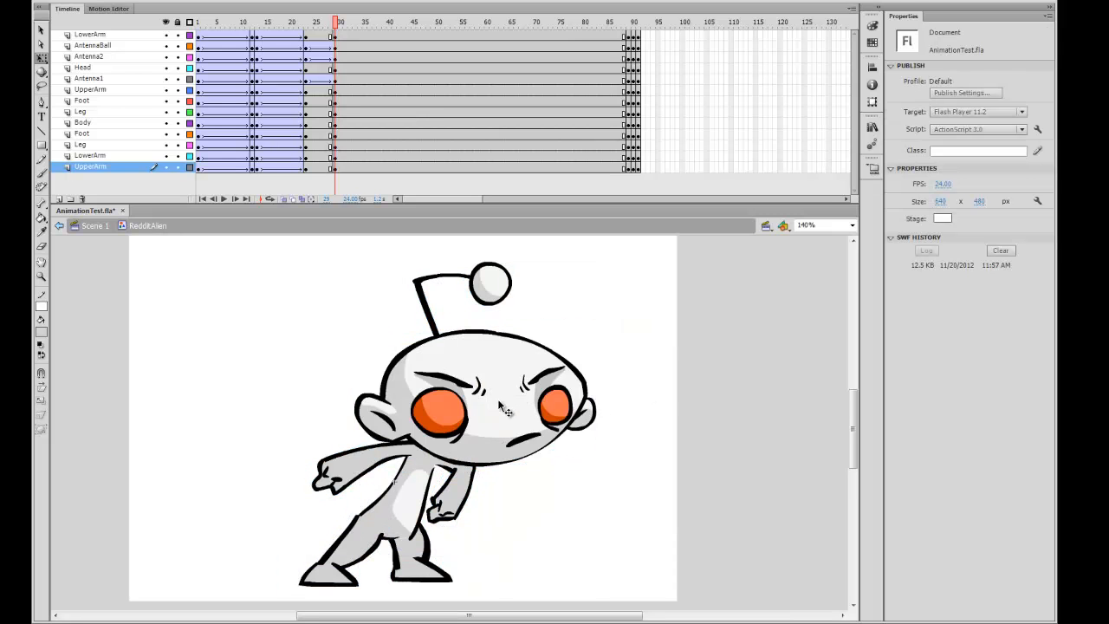
Step: Nudge the head and antenna down slightly in the frame 29 pose
{"action": "left_click", "coordinate": [524, 415]}
{"action": "left_click", "coordinate": [506, 299]}
{"action": "left_click_drag", "start_coordinate": [503, 297], "coordinate": [502, 300]}
{"action": "left_click_drag", "start_coordinate": [270, 470], "coordinate": [506, 576]}
{"action": "left_click", "coordinate": [499, 520]}
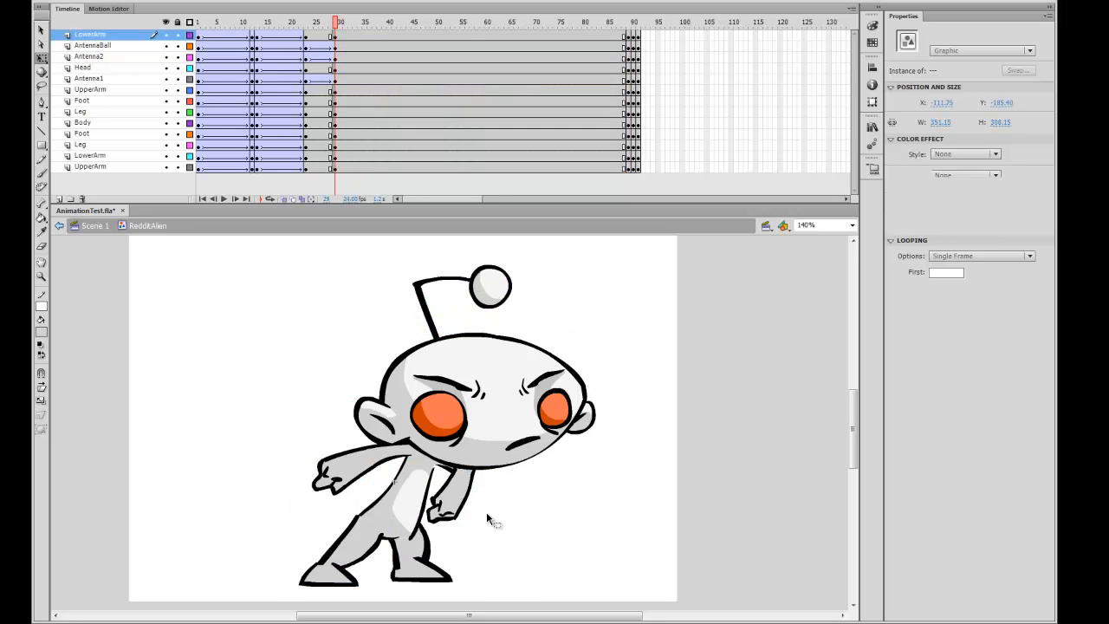
Step: Squash the body, legs and arms down slightly and adjust both arms in the frame 29 pose
{"action": "left_click_drag", "start_coordinate": [307, 506], "coordinate": [495, 586]}
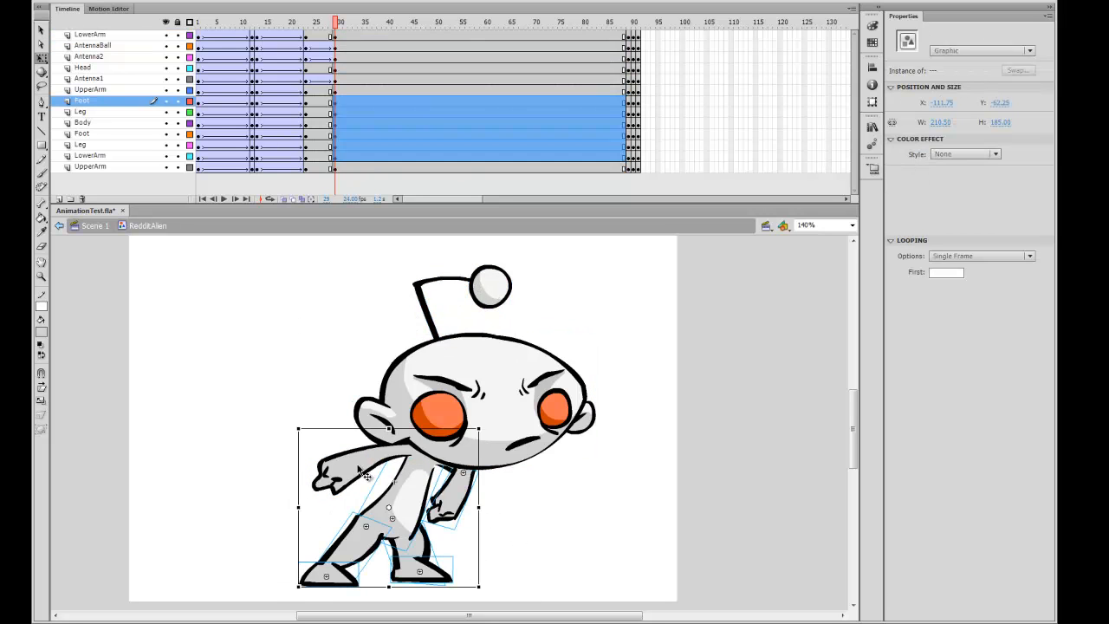
{"action": "left_click", "coordinate": [364, 474], "text": "shift"}
{"action": "left_click", "coordinate": [416, 440], "text": "shift"}
{"action": "left_click_drag", "start_coordinate": [389, 428], "coordinate": [392, 430]}
{"action": "left_click", "coordinate": [510, 485]}
{"action": "left_click_drag", "start_coordinate": [477, 511], "coordinate": [451, 482]}
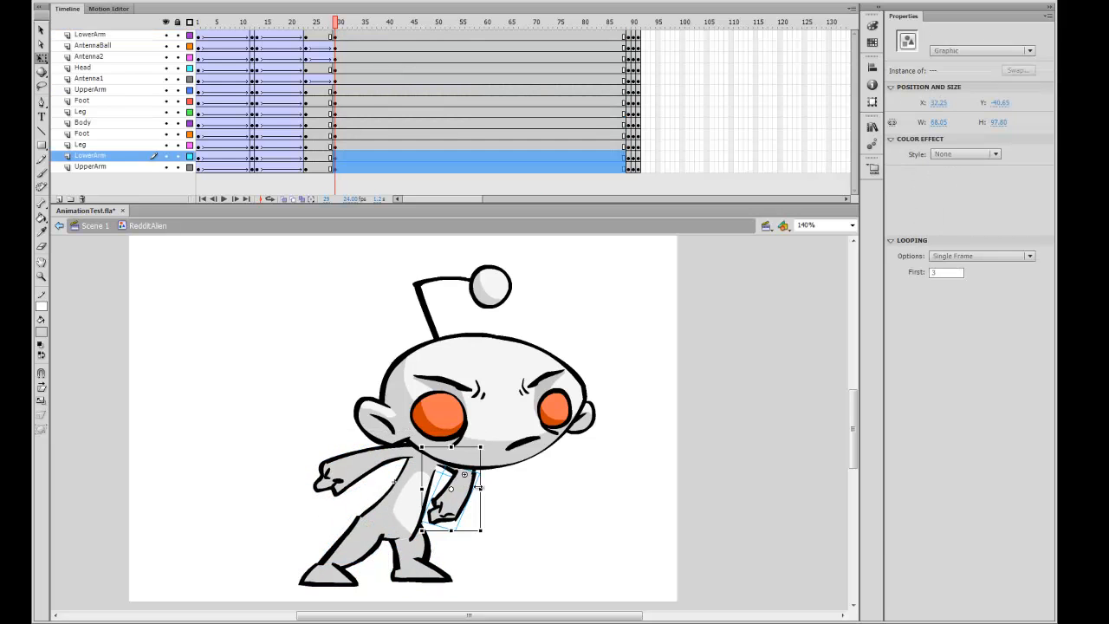
{"action": "left_click", "coordinate": [337, 457]}
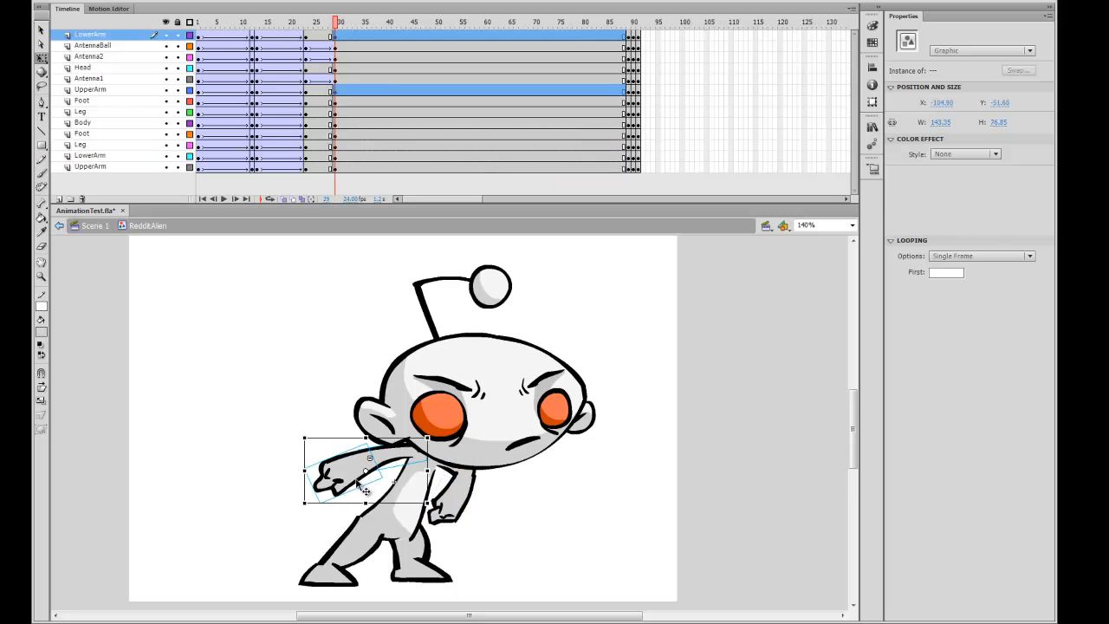
Step: Create classic tweens between frames 23 and 29 on all layers with an ease of -100
{"action": "left_click", "coordinate": [320, 145]}
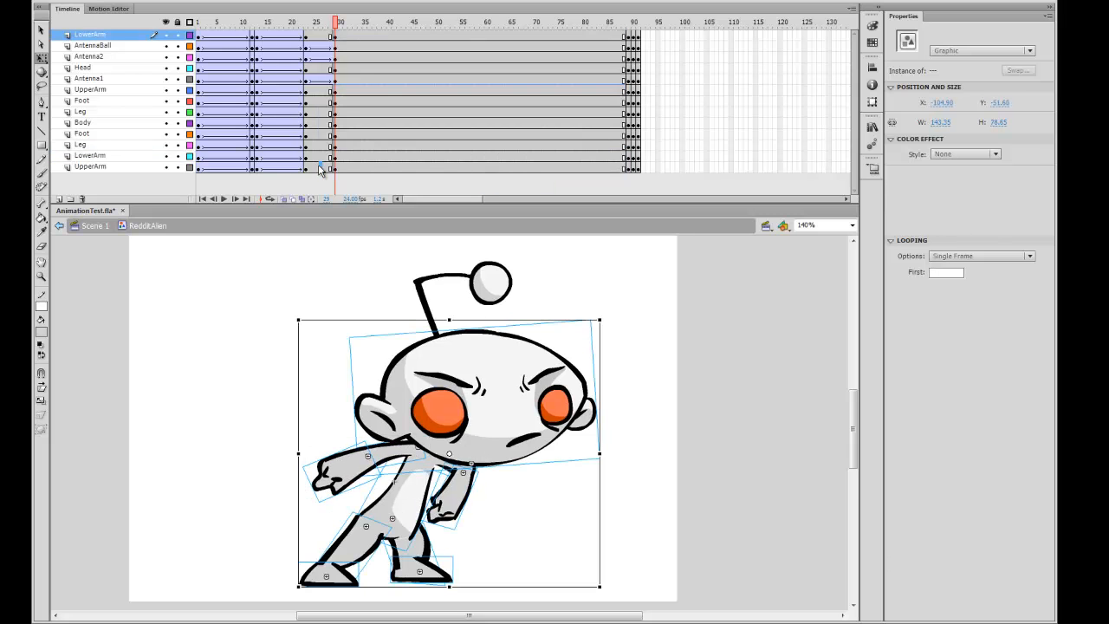
{"action": "right_click", "coordinate": [321, 145]}
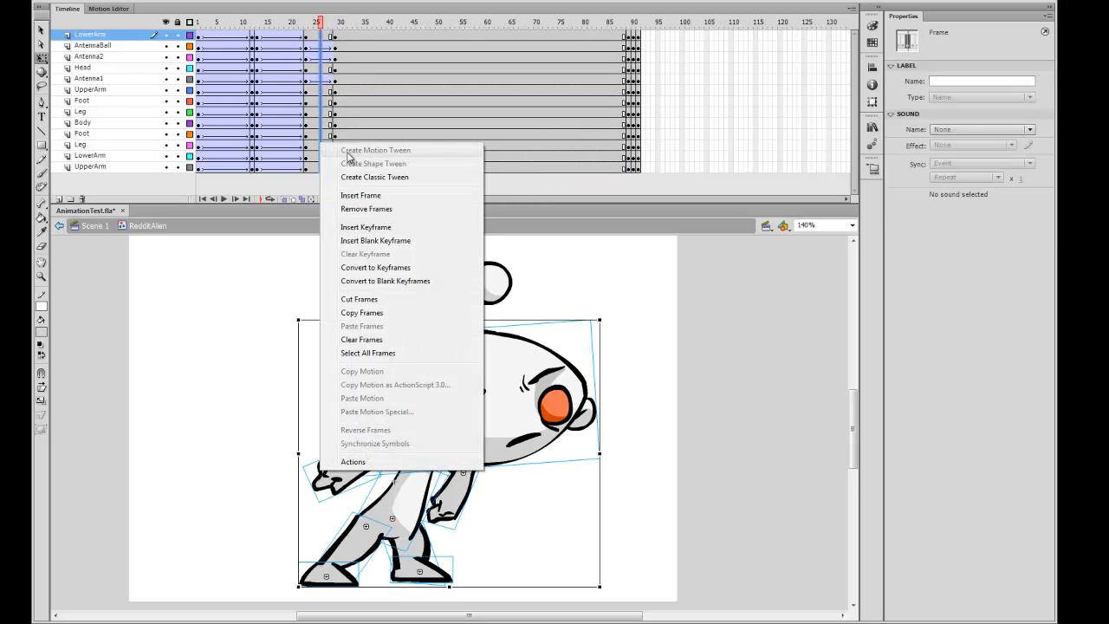
{"action": "left_click", "coordinate": [416, 177]}
{"action": "left_click_drag", "start_coordinate": [933, 129], "coordinate": [489, 347]}
Step: Play back the turn with the whole body's settle from frame 1, including at 70% zoom
{"action": "key", "text": "Return"}
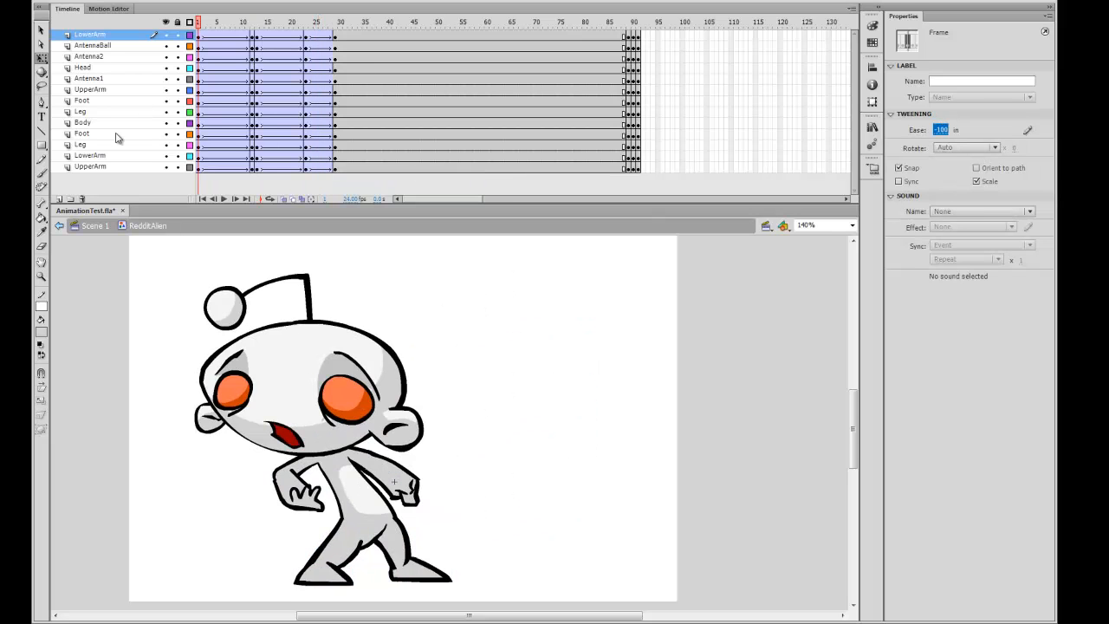
{"action": "left_click", "coordinate": [95, 183]}
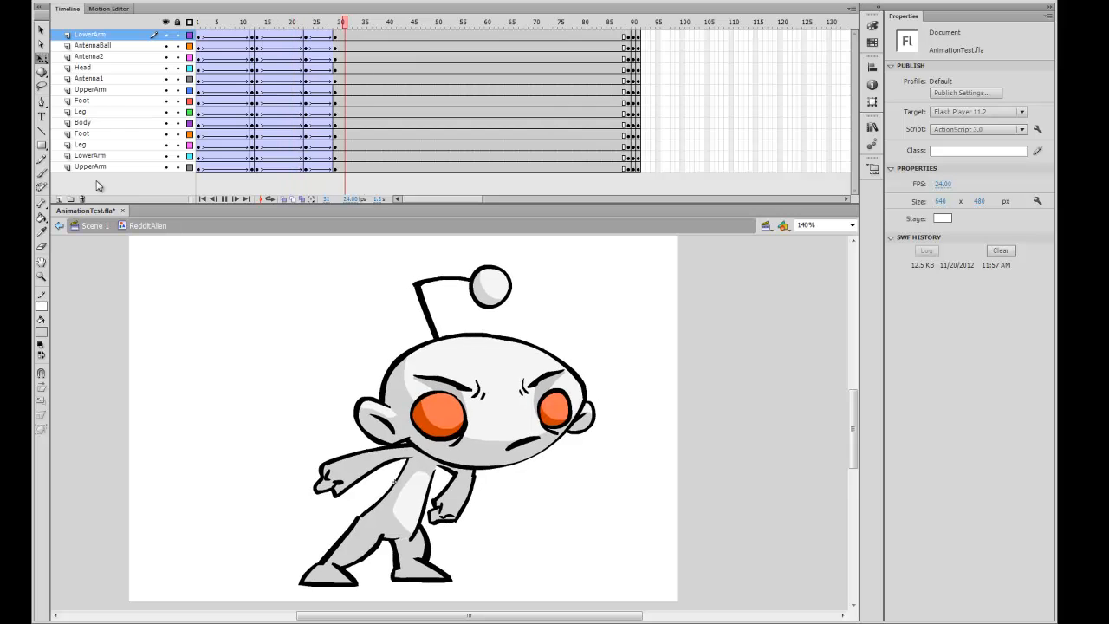
{"action": "key", "text": "ctrl+minus"}
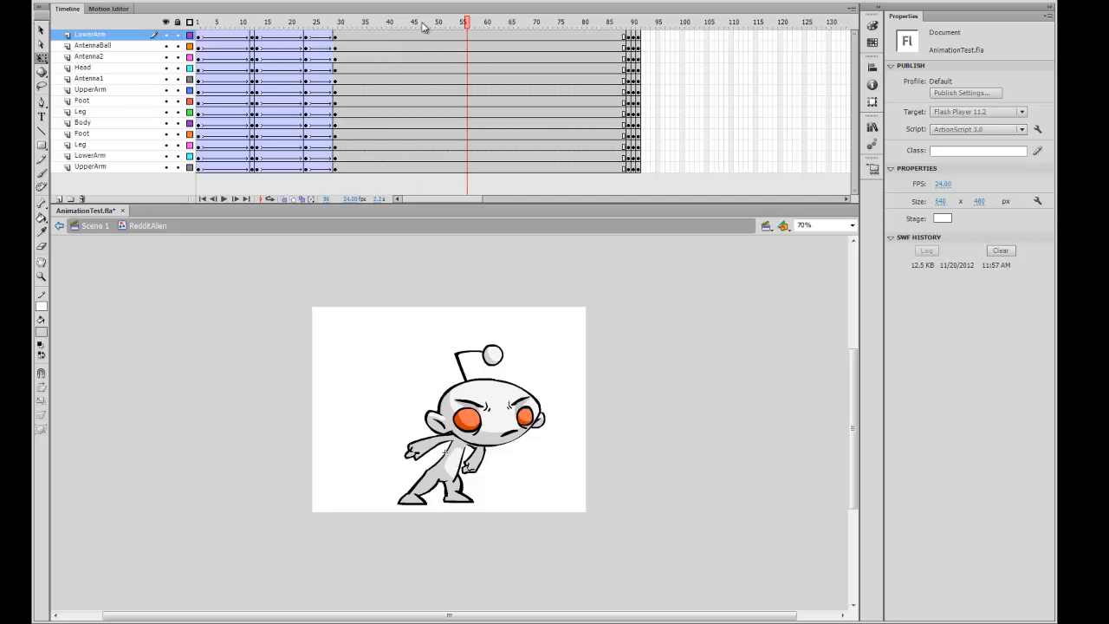
{"action": "key", "text": "Return"}
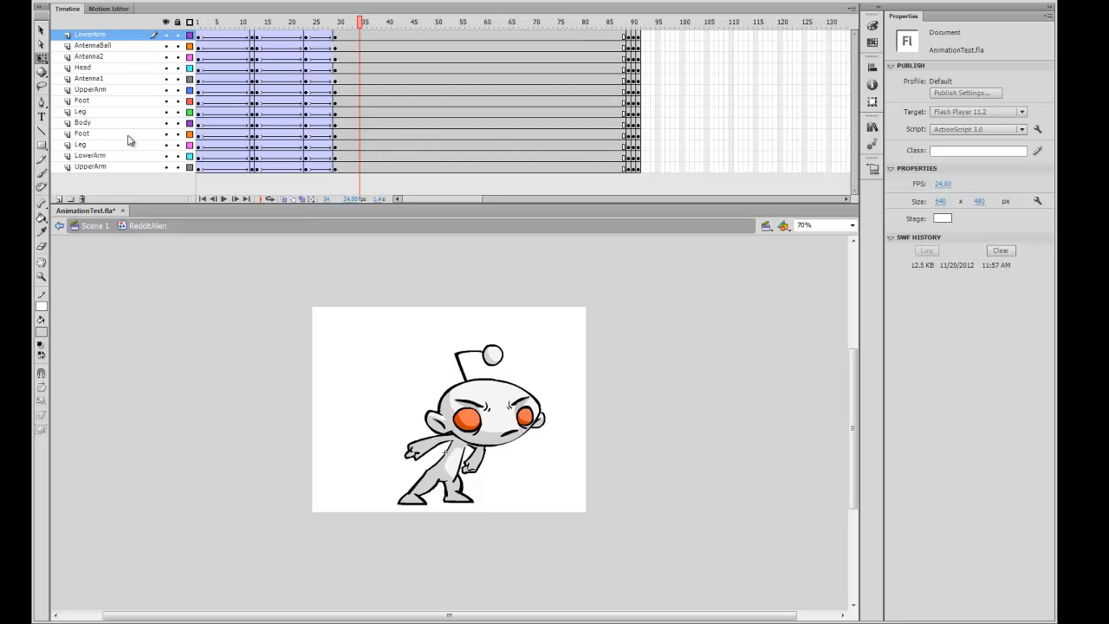
Step: Examine the two key poses by selecting all layers' keyframes at frames 1 and 23
{"action": "left_click_drag", "start_coordinate": [322, 35], "coordinate": [194, 110]}
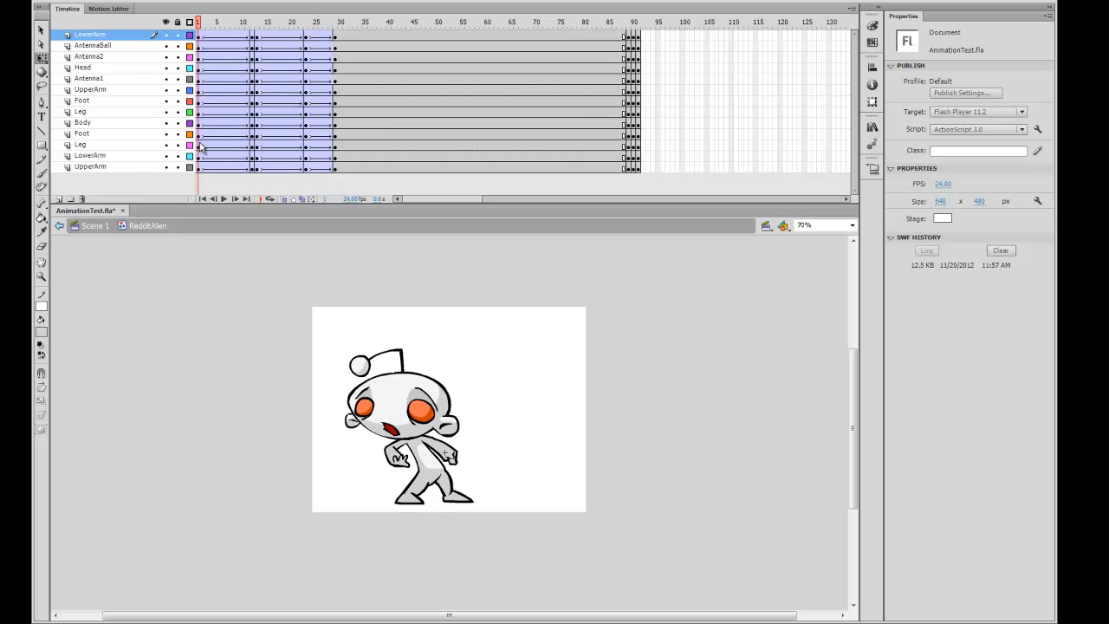
{"action": "left_click_drag", "start_coordinate": [199, 171], "coordinate": [198, 34]}
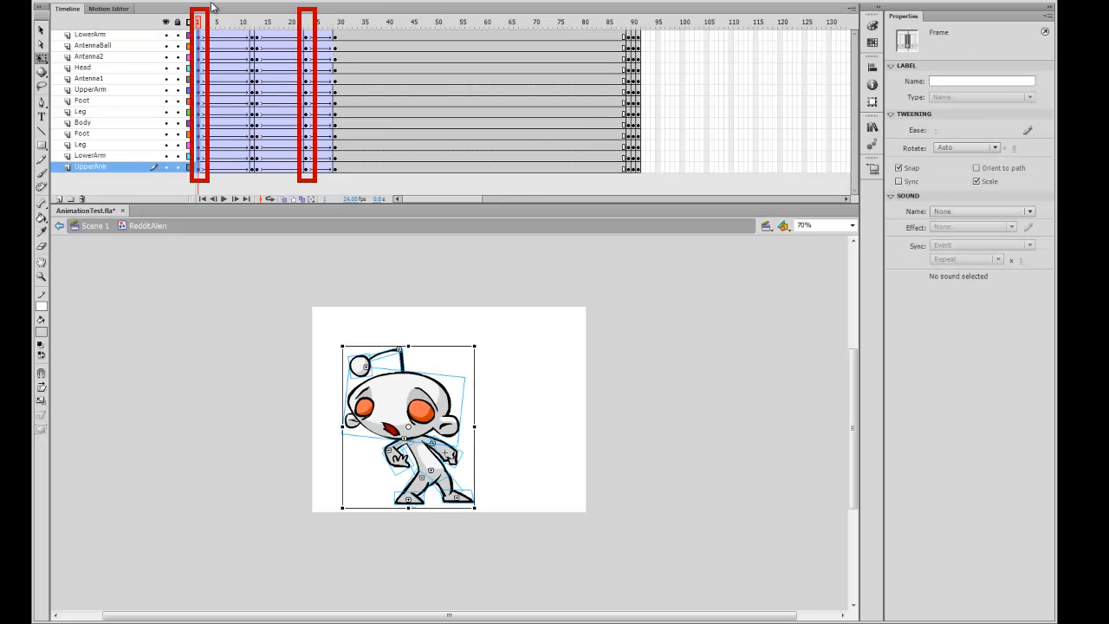
{"action": "left_click_drag", "start_coordinate": [306, 171], "coordinate": [306, 33]}
{"action": "key", "text": "ctrl+equal"}
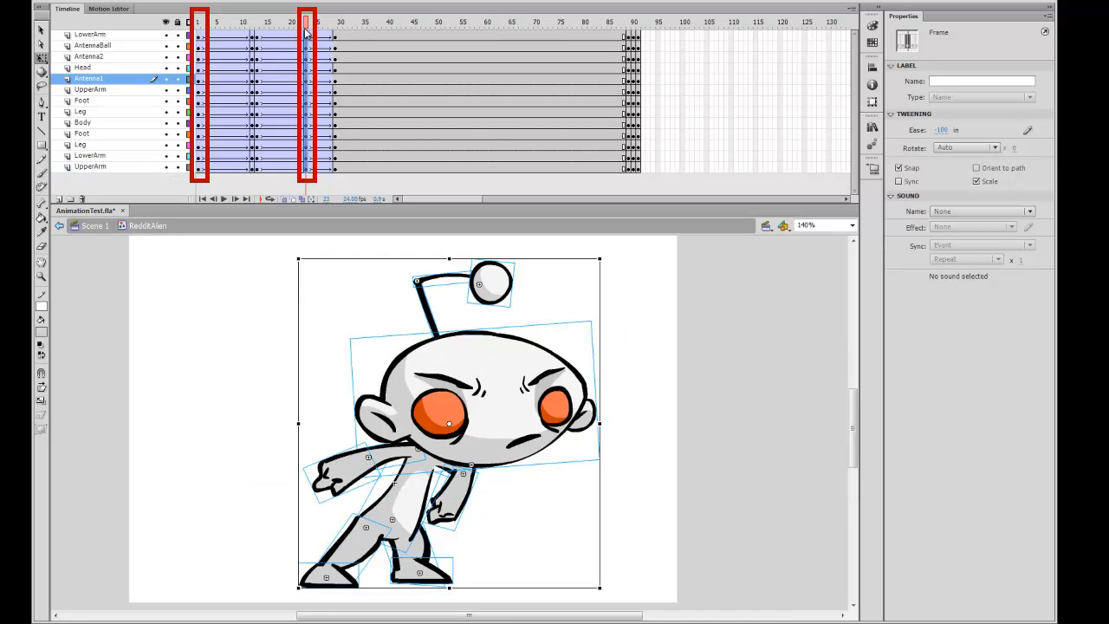
{"action": "left_click_drag", "start_coordinate": [199, 171], "coordinate": [198, 35]}
{"action": "left_click_drag", "start_coordinate": [306, 171], "coordinate": [308, 28]}
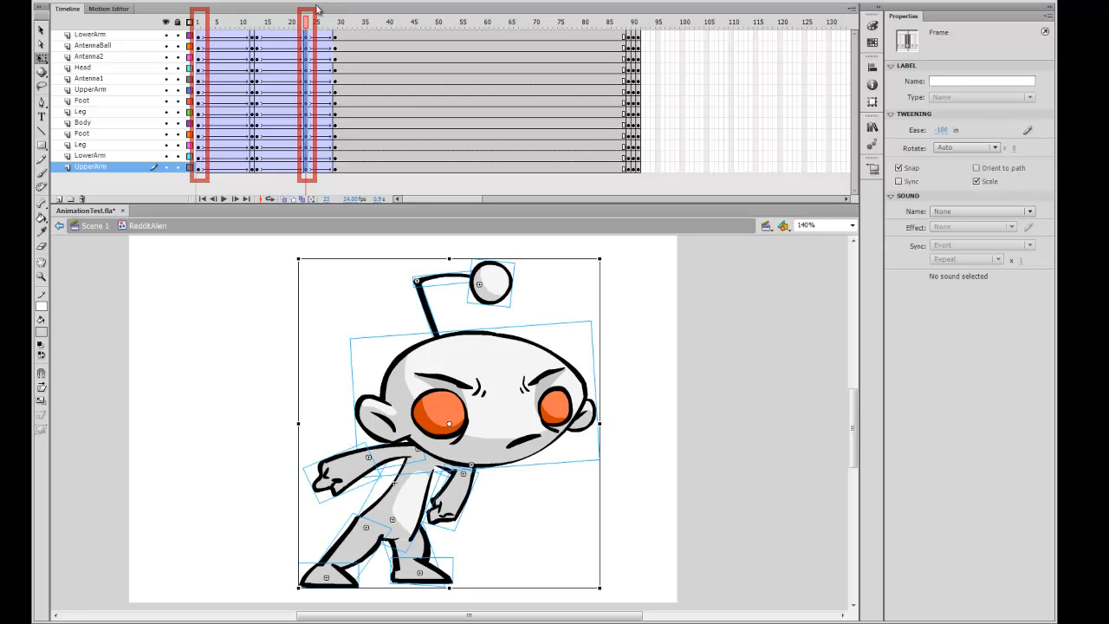
Step: Examine the dipping midpoint at frames 12 and 13 and scrub through the turn around it
{"action": "left_click", "coordinate": [267, 21]}
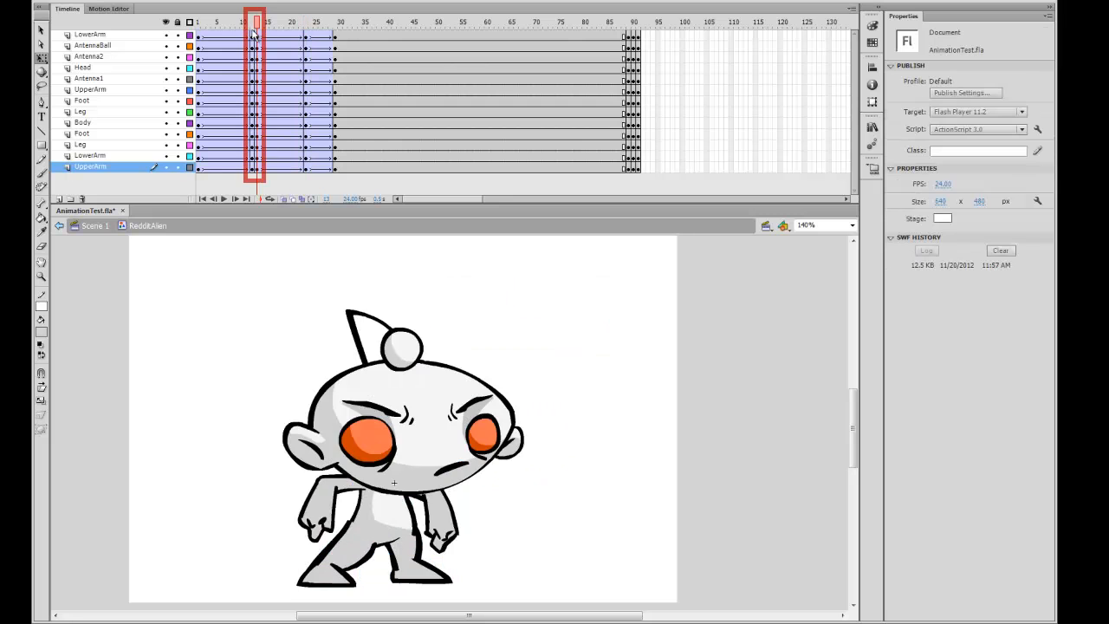
{"action": "left_click_drag", "start_coordinate": [266, 131], "coordinate": [252, 173]}
{"action": "left_click_drag", "start_coordinate": [243, 25], "coordinate": [355, 52]}
{"action": "left_click_drag", "start_coordinate": [270, 27], "coordinate": [198, 58]}
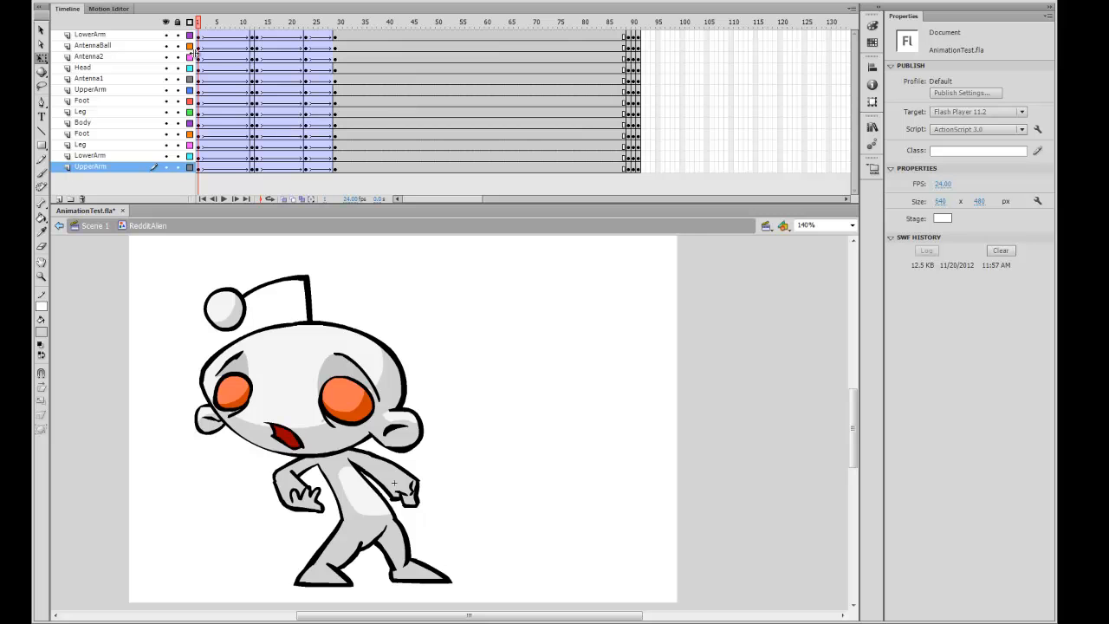
{"action": "left_click_drag", "start_coordinate": [208, 23], "coordinate": [257, 33]}
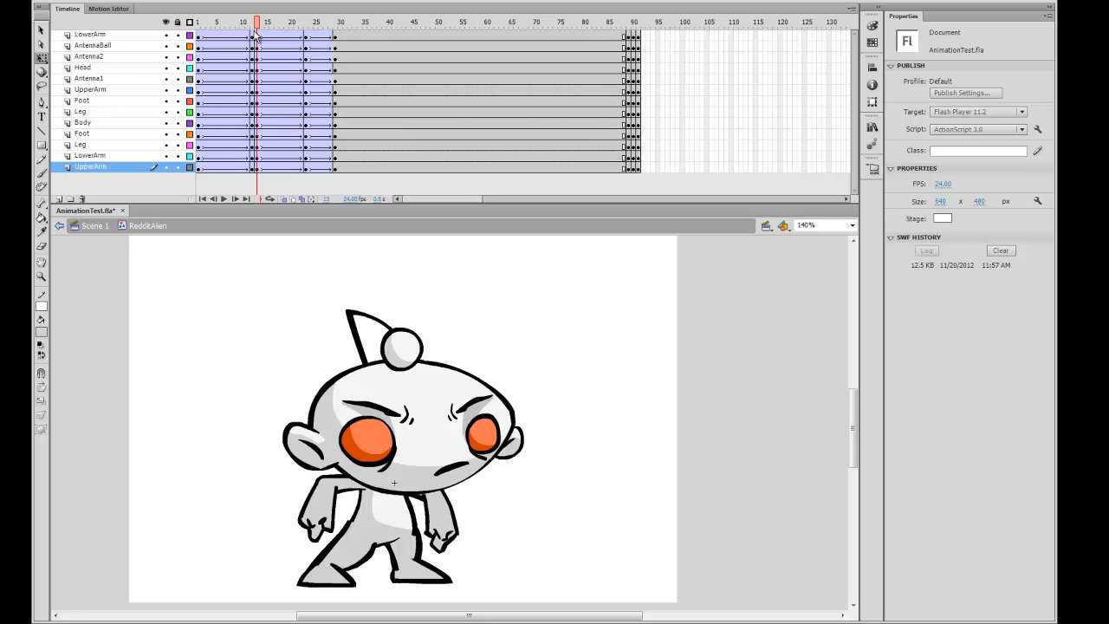
{"action": "mouse_move", "coordinate": [244, 30]}
{"action": "left_mouse_down"}
{"action": "mouse_move", "coordinate": [208, 30]}
{"action": "mouse_move", "coordinate": [227, 29]}
{"action": "left_mouse_up"}
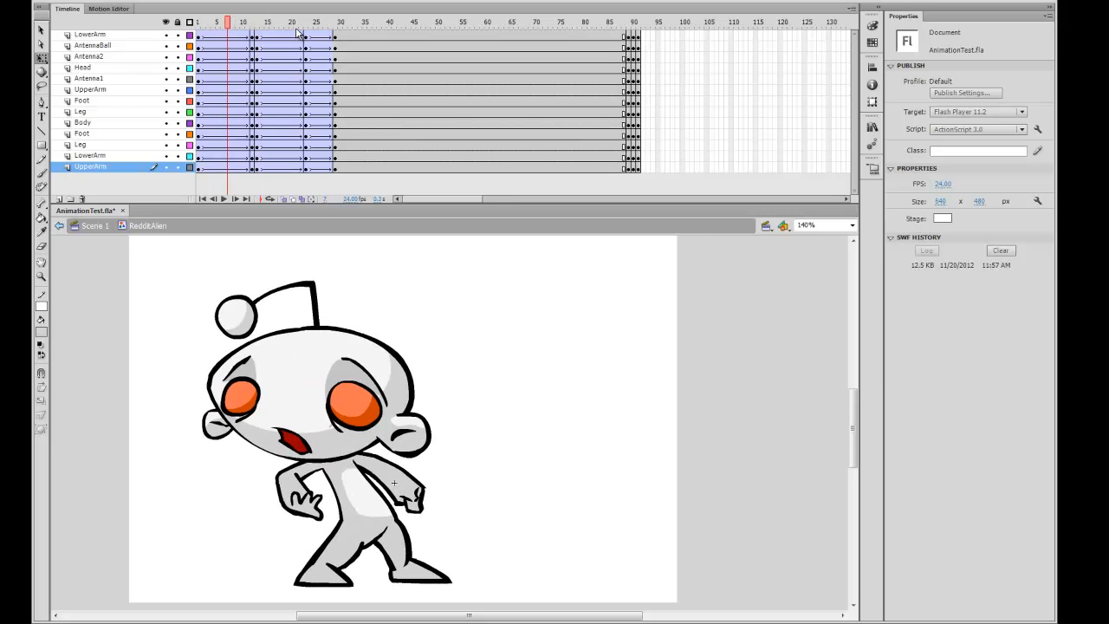
Step: Compare the key pose at frame 23 with the midpoint pose at frame 13
{"action": "left_click_drag", "start_coordinate": [306, 39], "coordinate": [307, 169]}
{"action": "left_click_drag", "start_coordinate": [257, 36], "coordinate": [256, 176]}
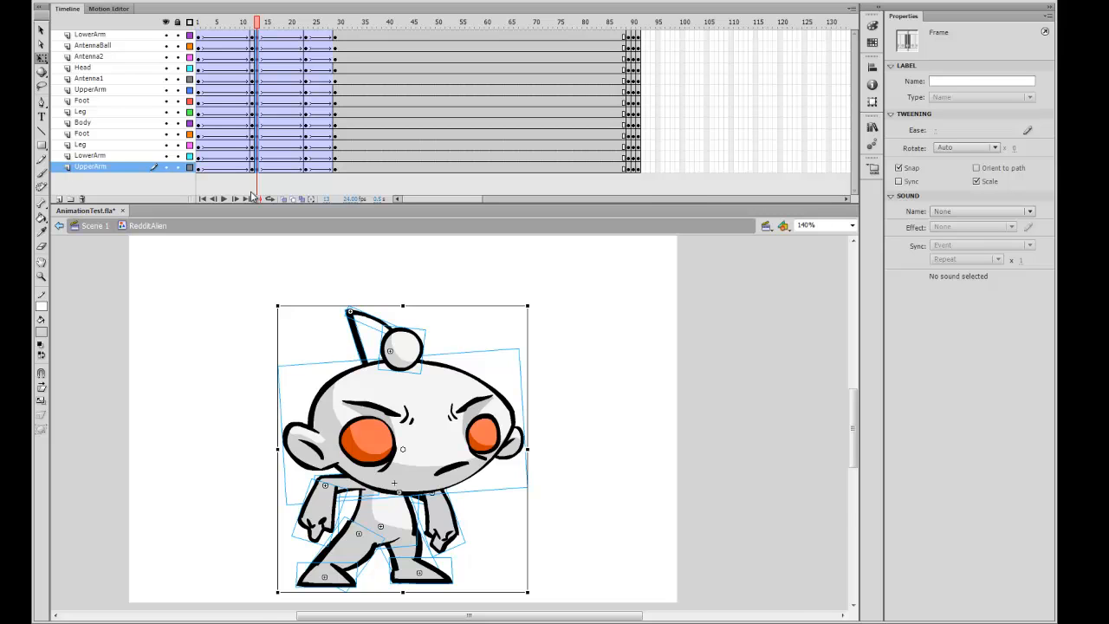
{"action": "key", "text": "ctrl+minus"}
{"action": "key", "text": "ctrl+equal"}
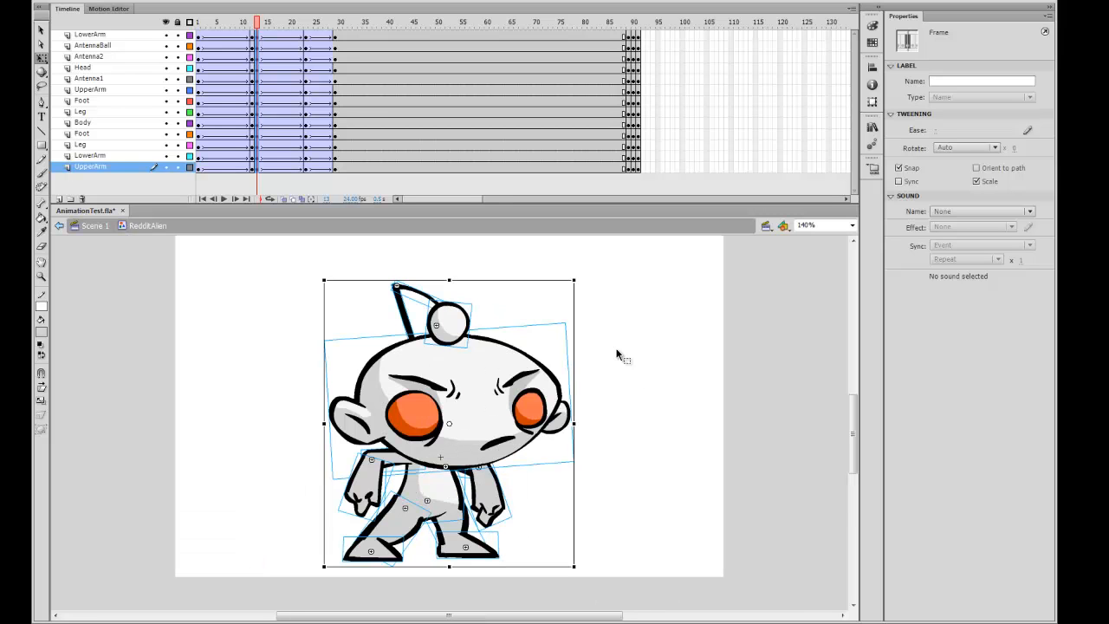
{"action": "left_click", "coordinate": [675, 460]}
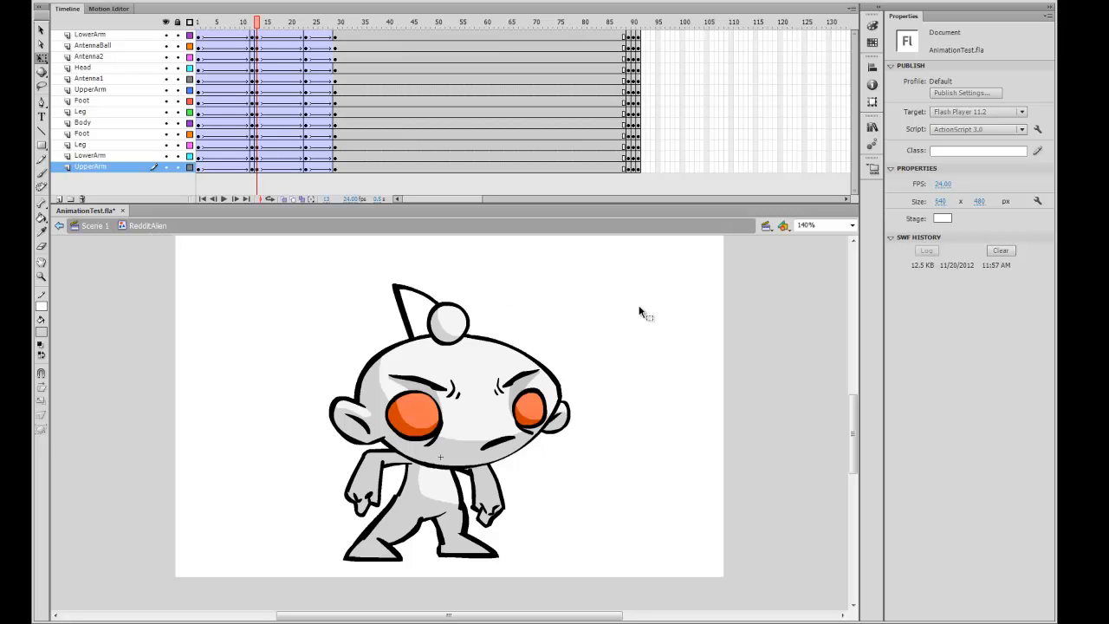
Step: Check the held pose at frames 29 and 50, then remove the RedditAlien layer's frames after frame 50 in Scene 1
{"action": "left_click", "coordinate": [334, 36]}
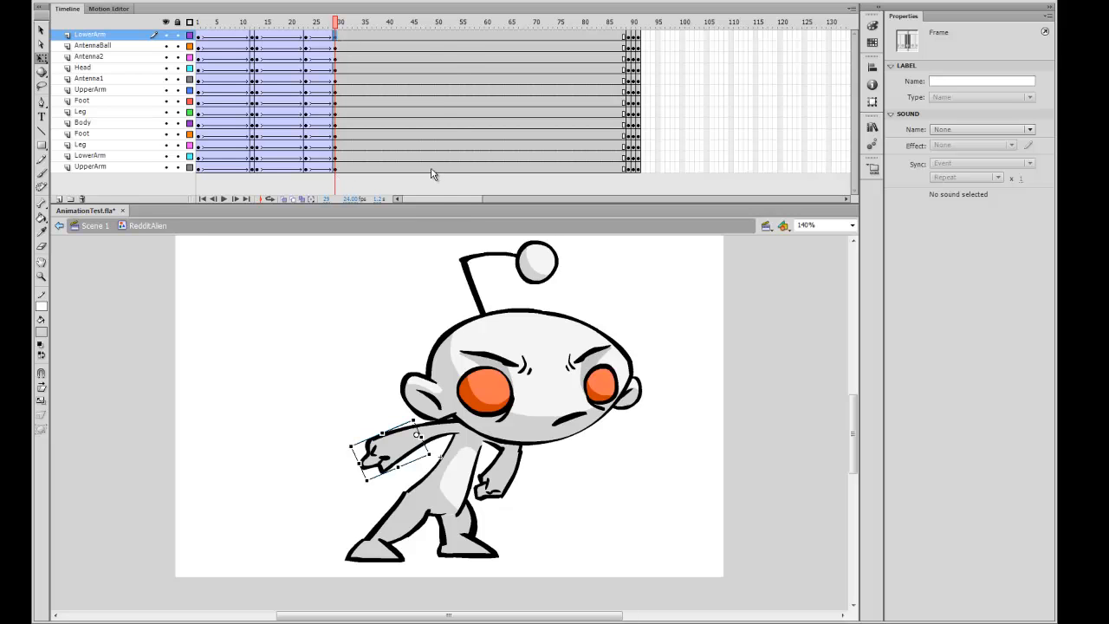
{"action": "left_click_drag", "start_coordinate": [442, 42], "coordinate": [436, 181]}
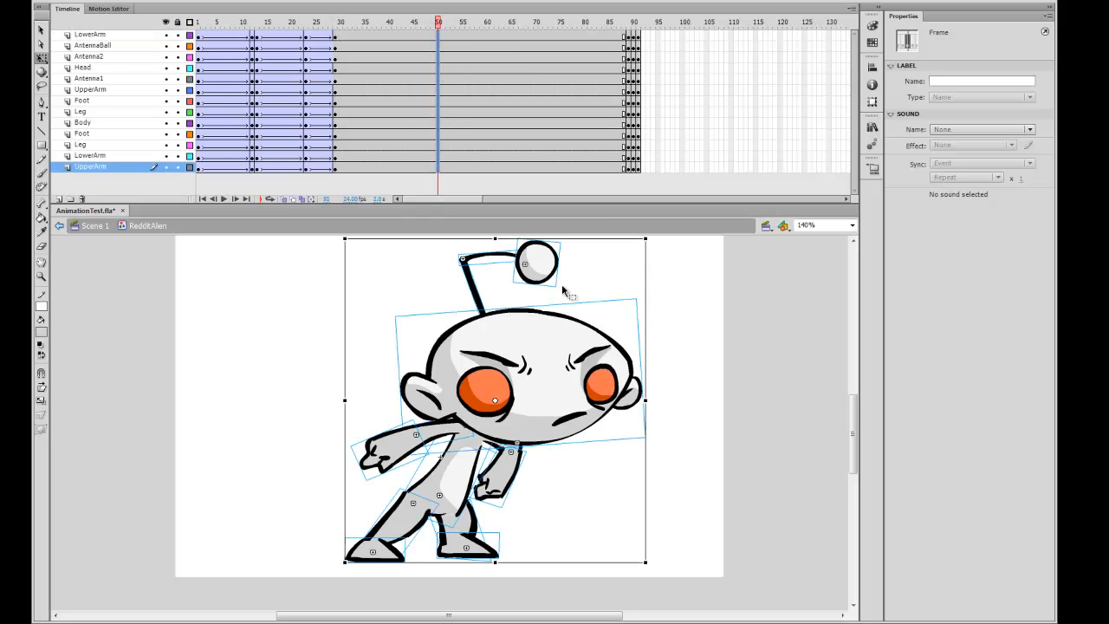
{"action": "double_click", "coordinate": [674, 335]}
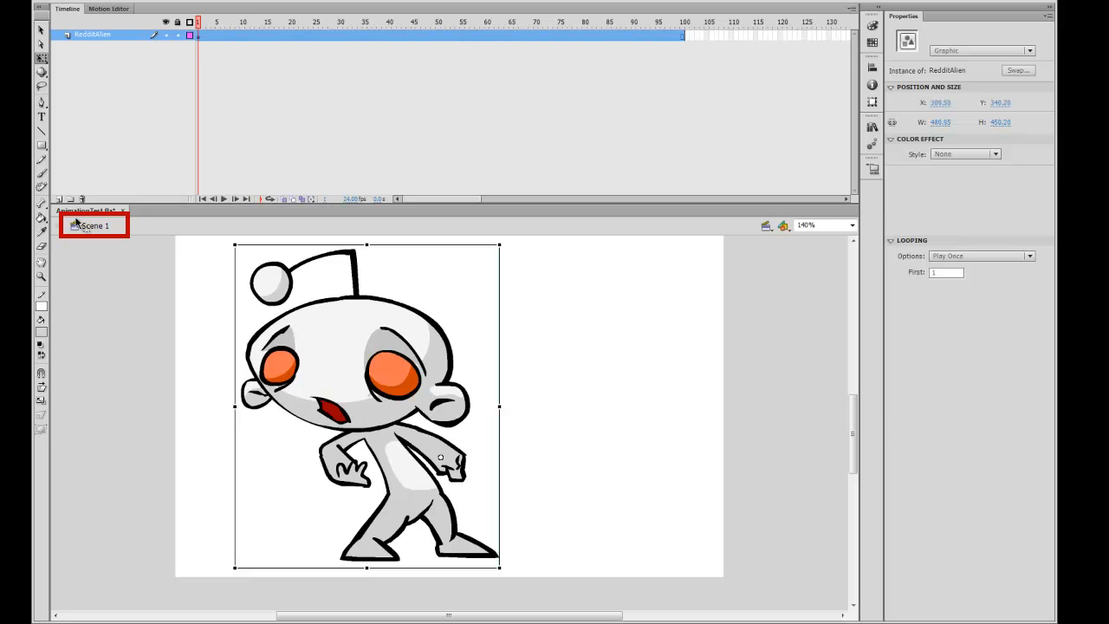
{"action": "left_click", "coordinate": [446, 69]}
{"action": "left_click_drag", "start_coordinate": [449, 34], "coordinate": [765, 39]}
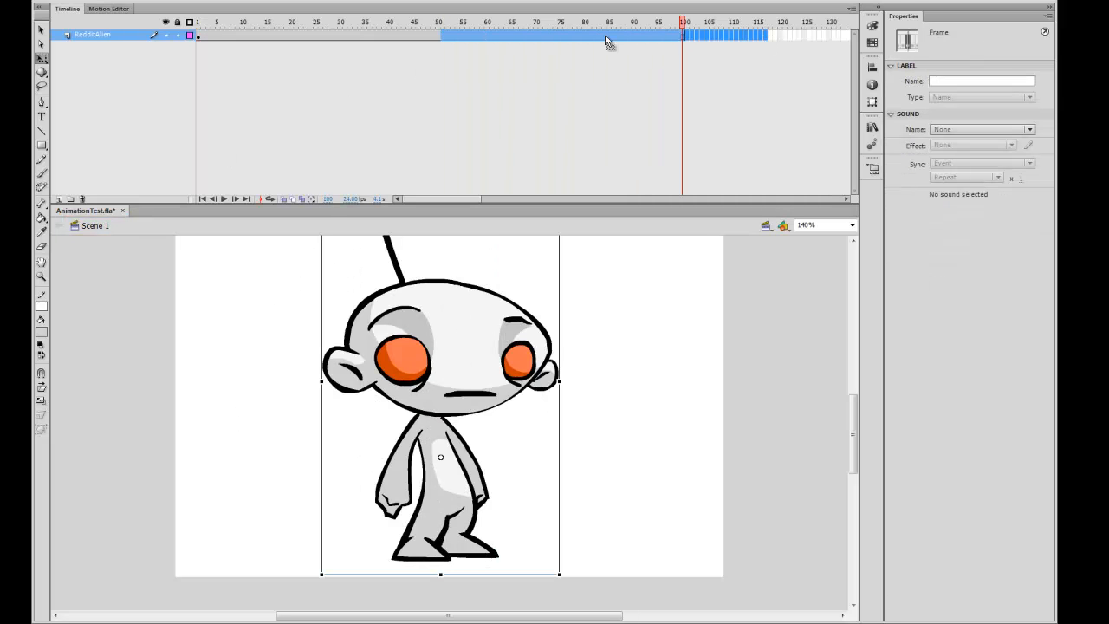
{"action": "key", "text": "shift+F5"}
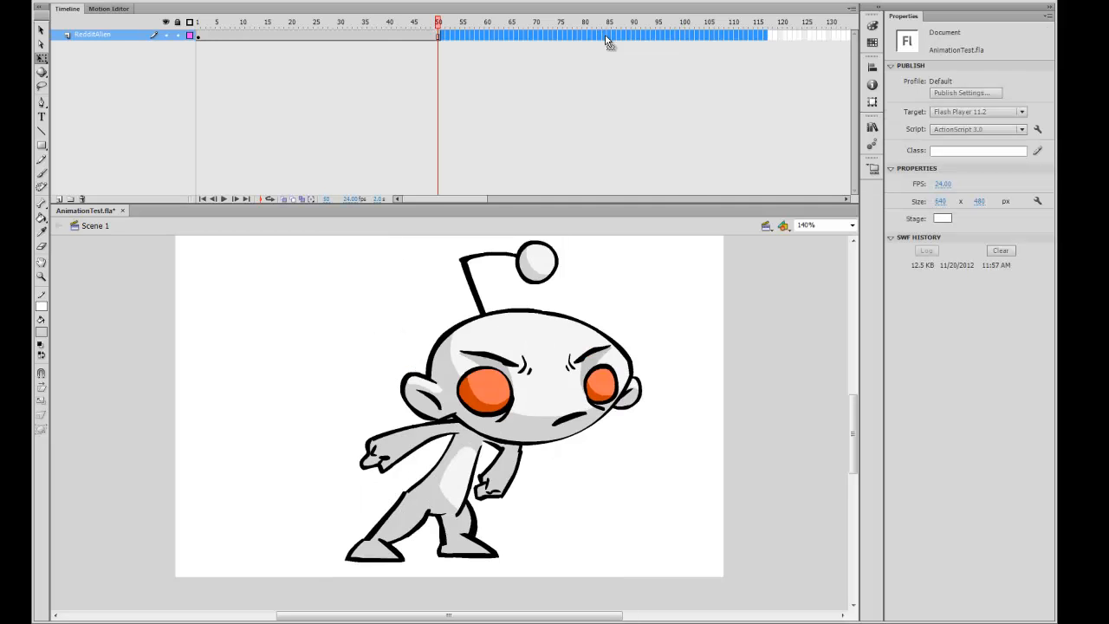
{"action": "left_click", "coordinate": [233, 255]}
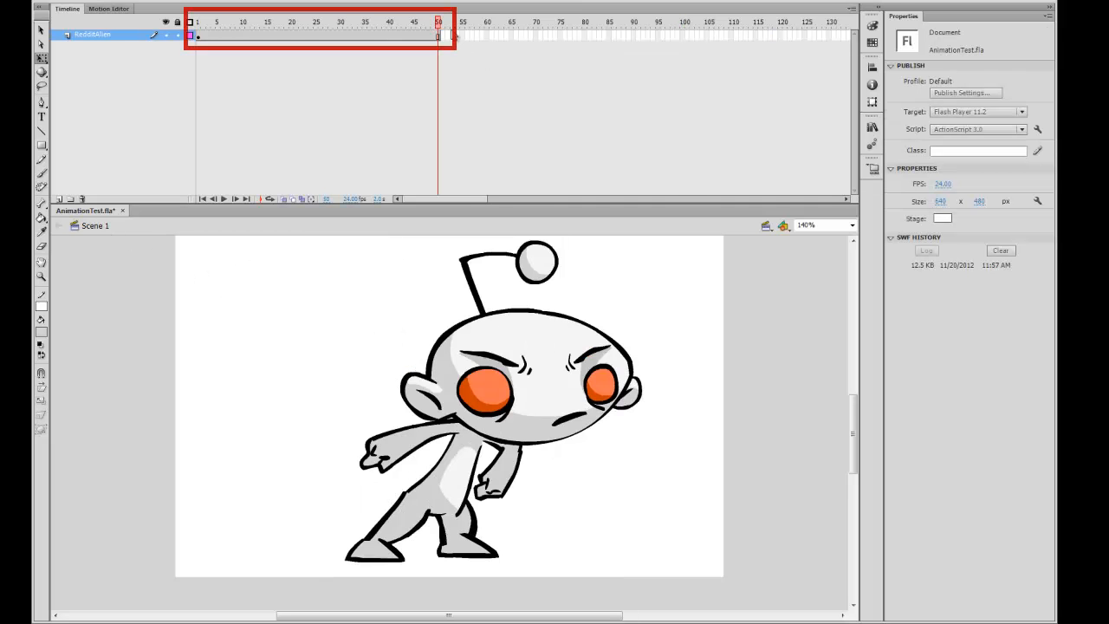
{"action": "left_click", "coordinate": [439, 36]}
Step: Play back the shortened Scene 1 animation from frame 1 at 70% zoom
{"action": "left_click_drag", "start_coordinate": [438, 21], "coordinate": [184, 75]}
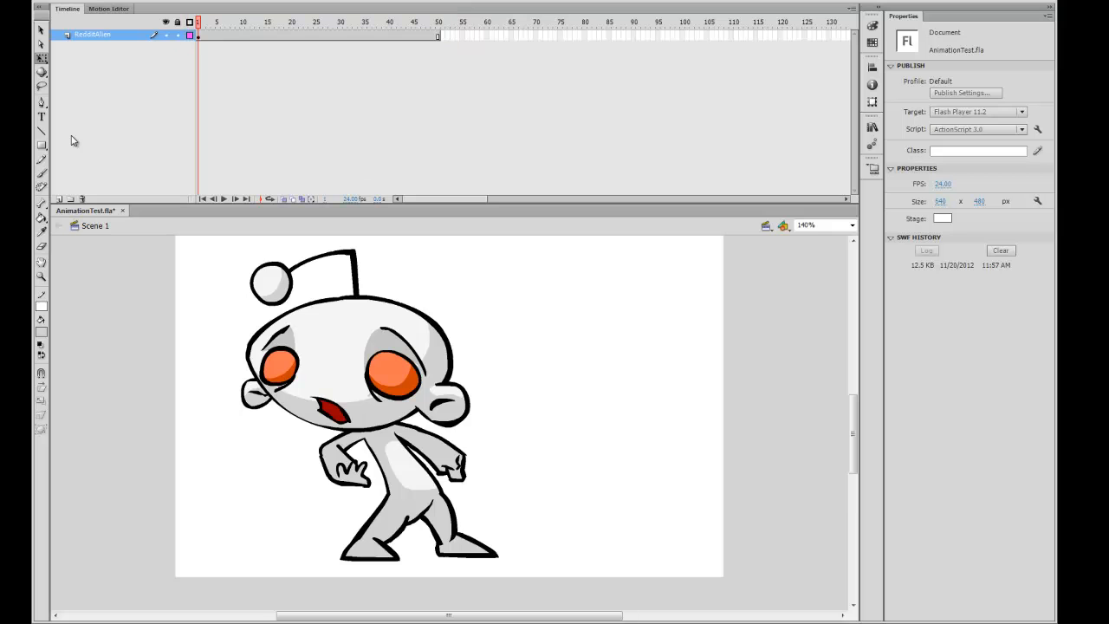
{"action": "key", "text": "ctrl+minus"}
{"action": "key", "text": "Return"}
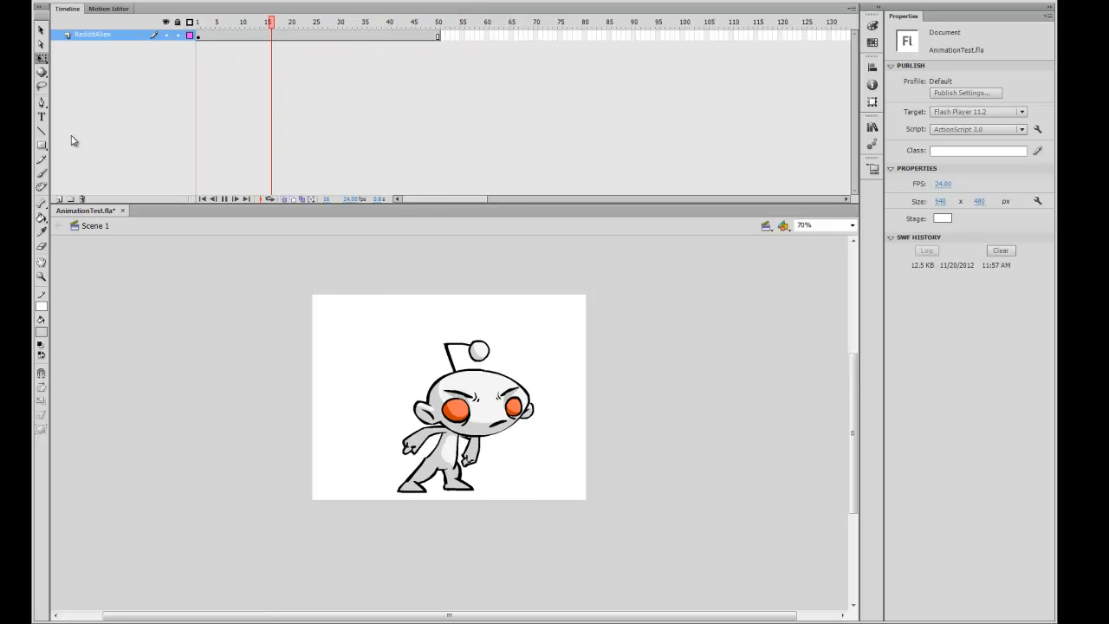
Step: Open the RedditAlien symbol for editing at frame 50
{"action": "key", "text": "ctrl+equal"}
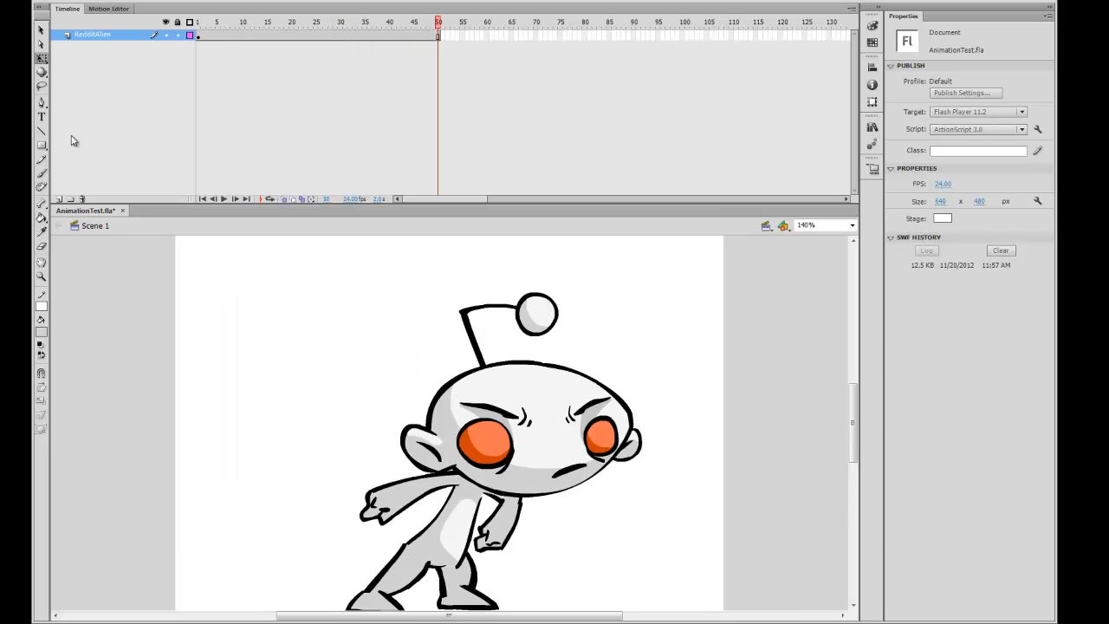
{"action": "scroll", "coordinate": [668, 349], "scroll_direction": "down", "scroll_amount": 2}
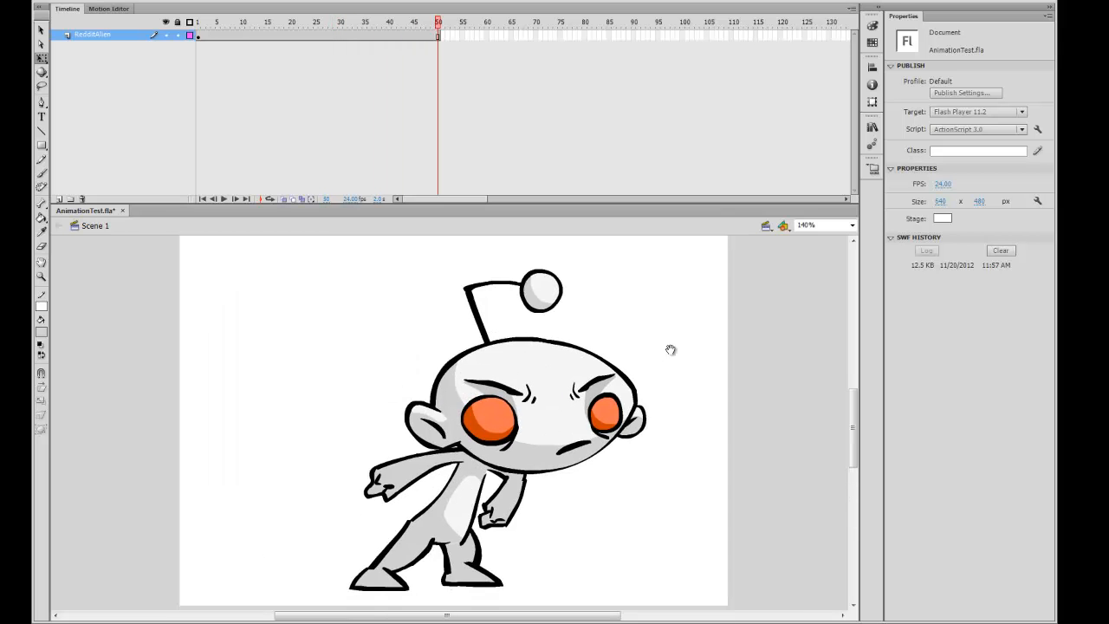
{"action": "double_click", "coordinate": [551, 381]}
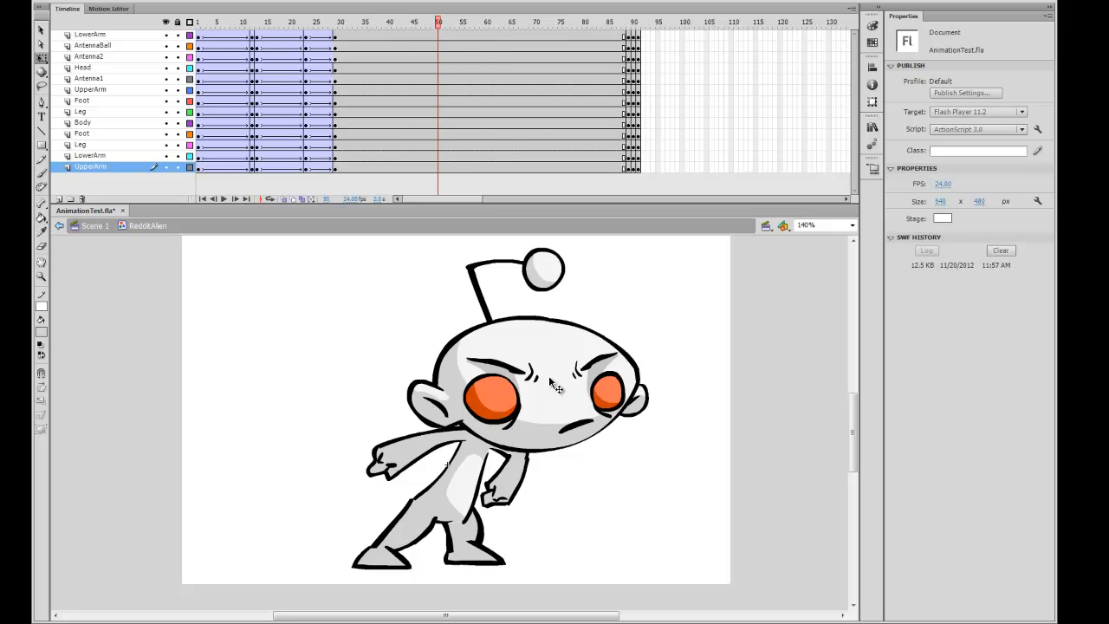
Step: Try slight rotations of both lower arms in the RedditAlien symbol's frame 1 pose
{"action": "left_click_drag", "start_coordinate": [375, 22], "coordinate": [182, 102]}
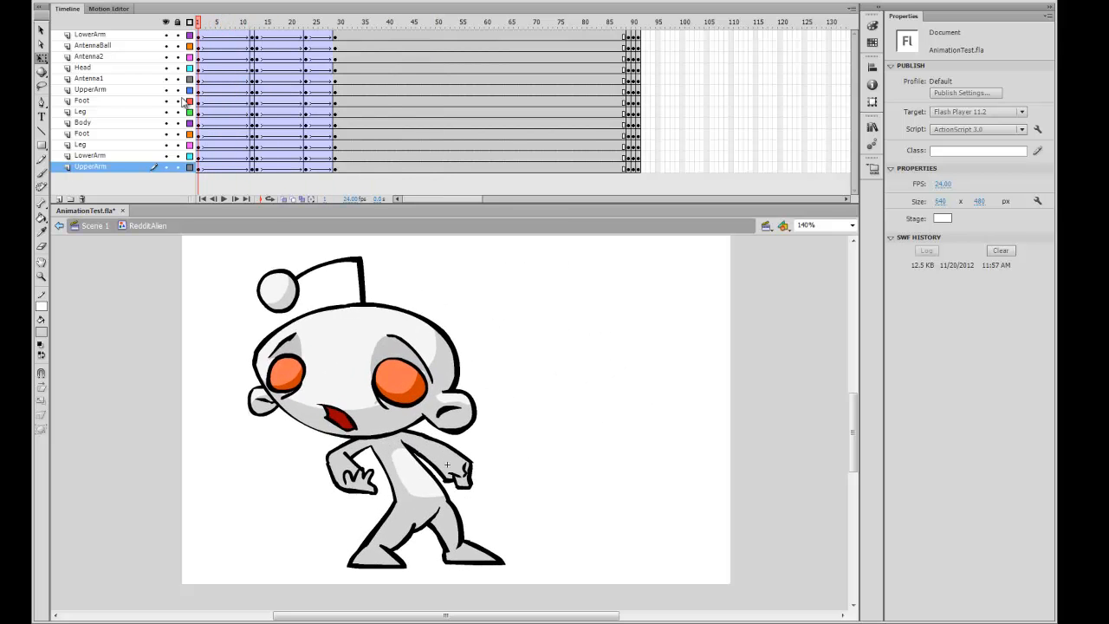
{"action": "left_click", "coordinate": [371, 490]}
{"action": "left_click_drag", "start_coordinate": [376, 498], "coordinate": [375, 474]}
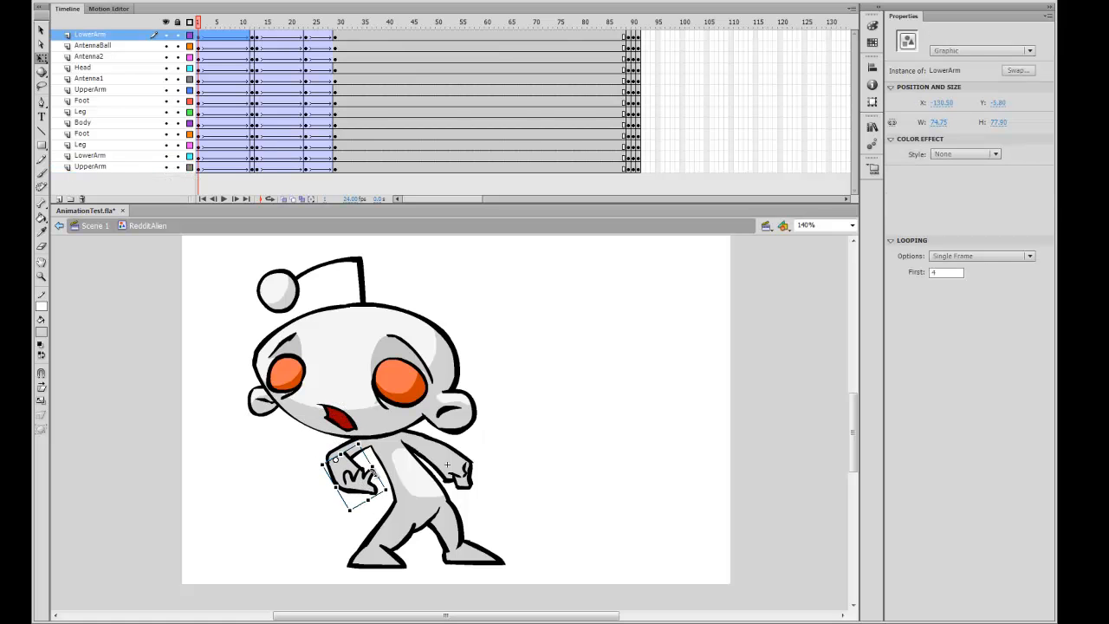
{"action": "left_click", "coordinate": [464, 467]}
{"action": "mouse_move", "coordinate": [485, 470]}
{"action": "left_mouse_down"}
{"action": "mouse_move", "coordinate": [476, 426]}
{"action": "mouse_move", "coordinate": [484, 475]}
{"action": "left_mouse_up"}
{"action": "left_click", "coordinate": [446, 382]}
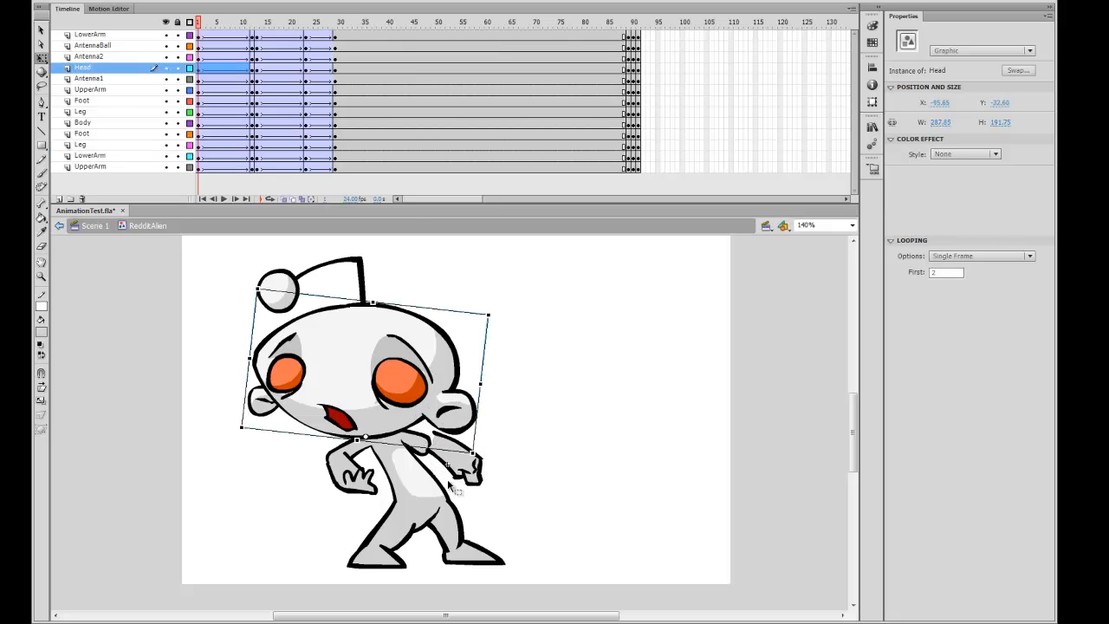
{"action": "left_click", "coordinate": [447, 479]}
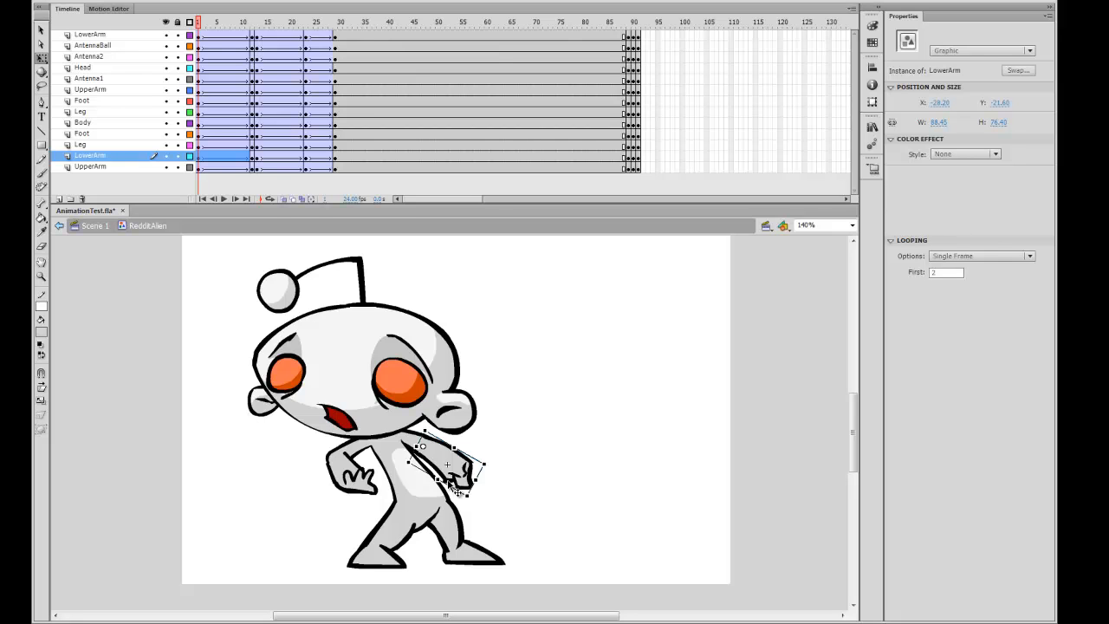
{"action": "left_click_drag", "start_coordinate": [199, 21], "coordinate": [155, 121]}
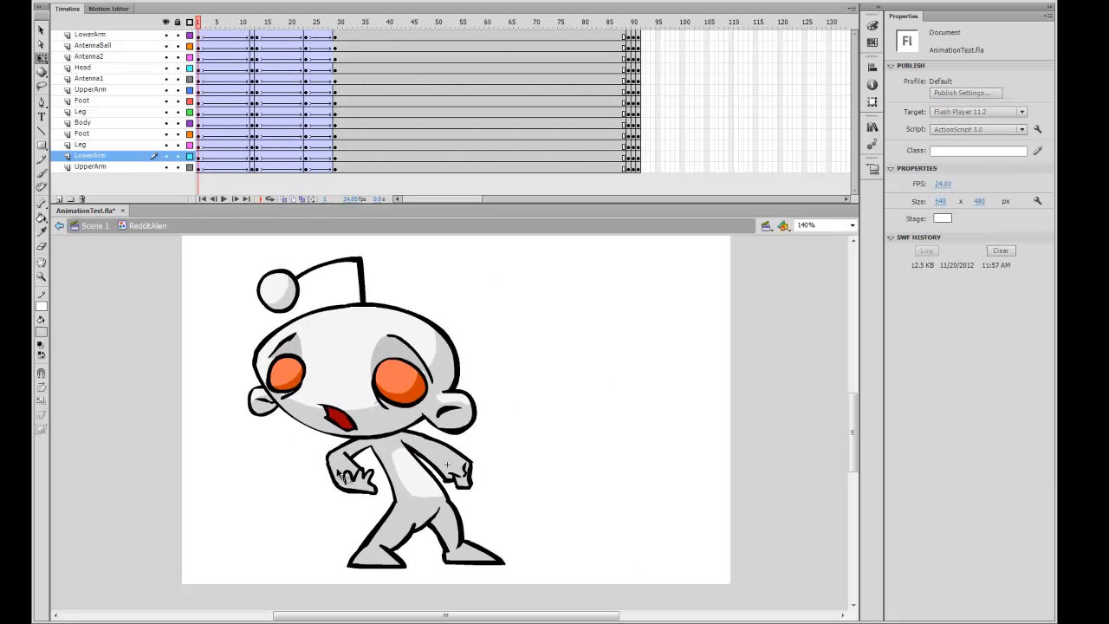
{"action": "left_click_drag", "start_coordinate": [297, 448], "coordinate": [552, 568]}
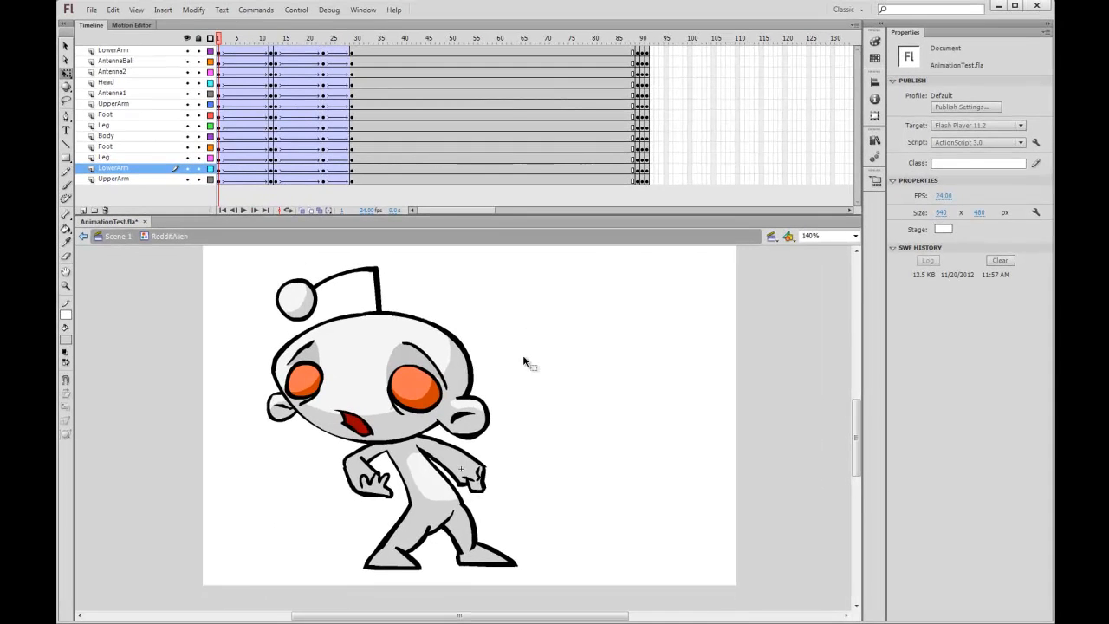
Step: Test the movie from Scene 1, close the preview and save AnimationTest.fla
{"action": "double_click", "coordinate": [523, 355]}
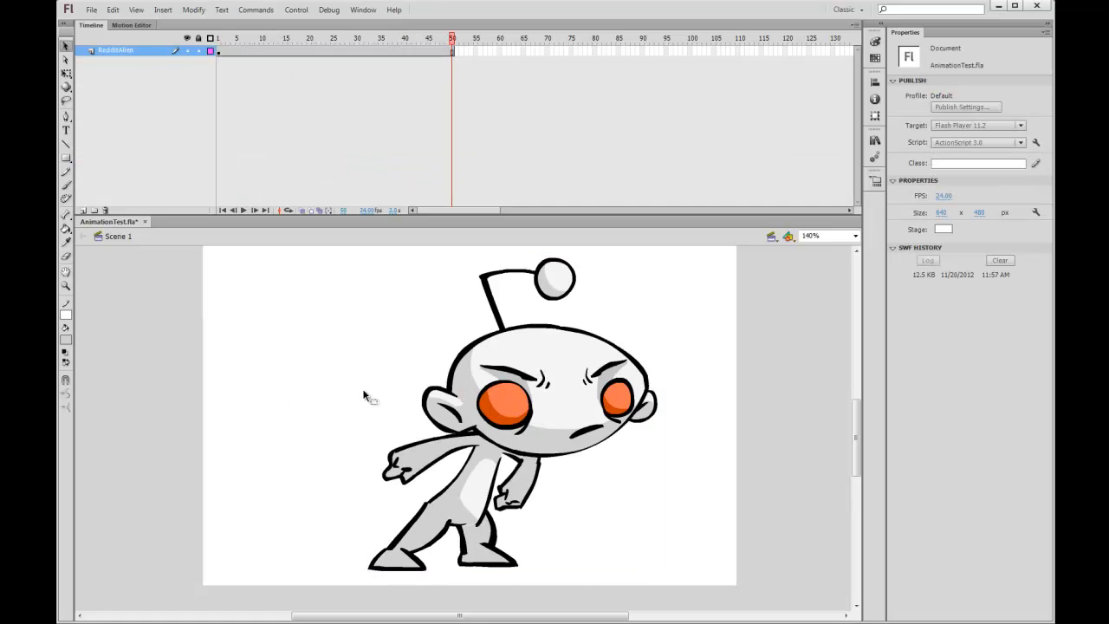
{"action": "left_click", "coordinate": [452, 51]}
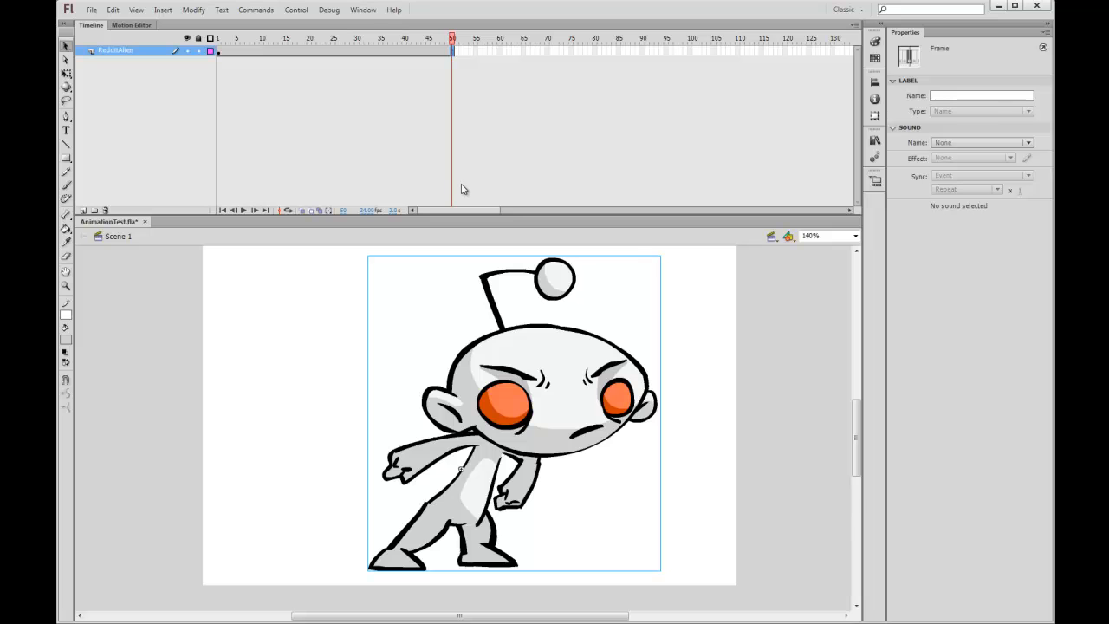
{"action": "key", "text": "ctrl+Return"}
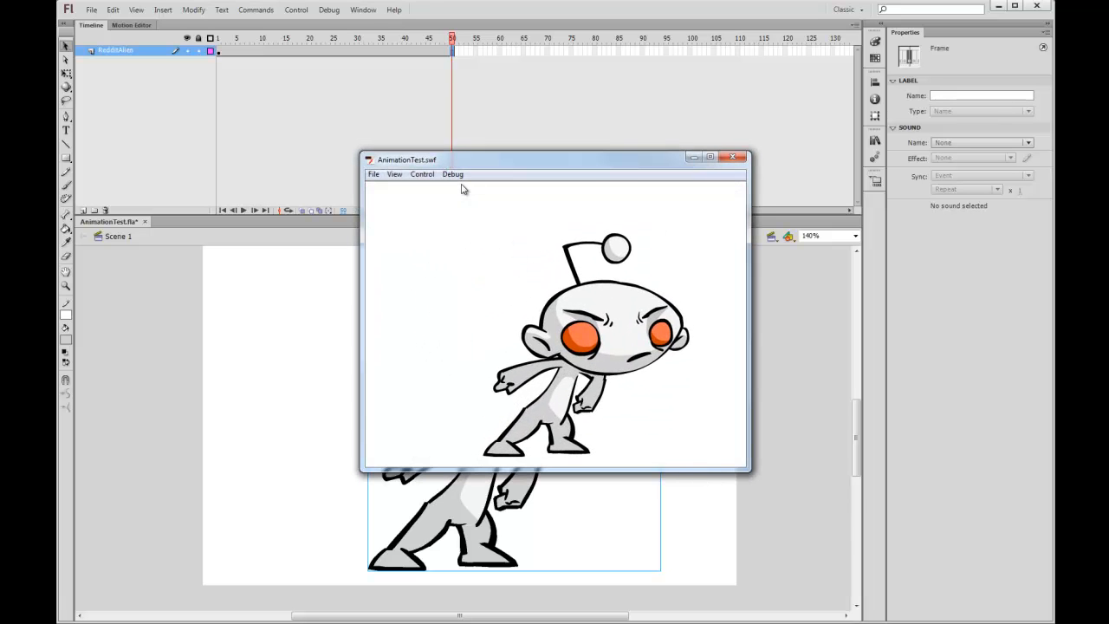
{"action": "left_click", "coordinate": [735, 157]}
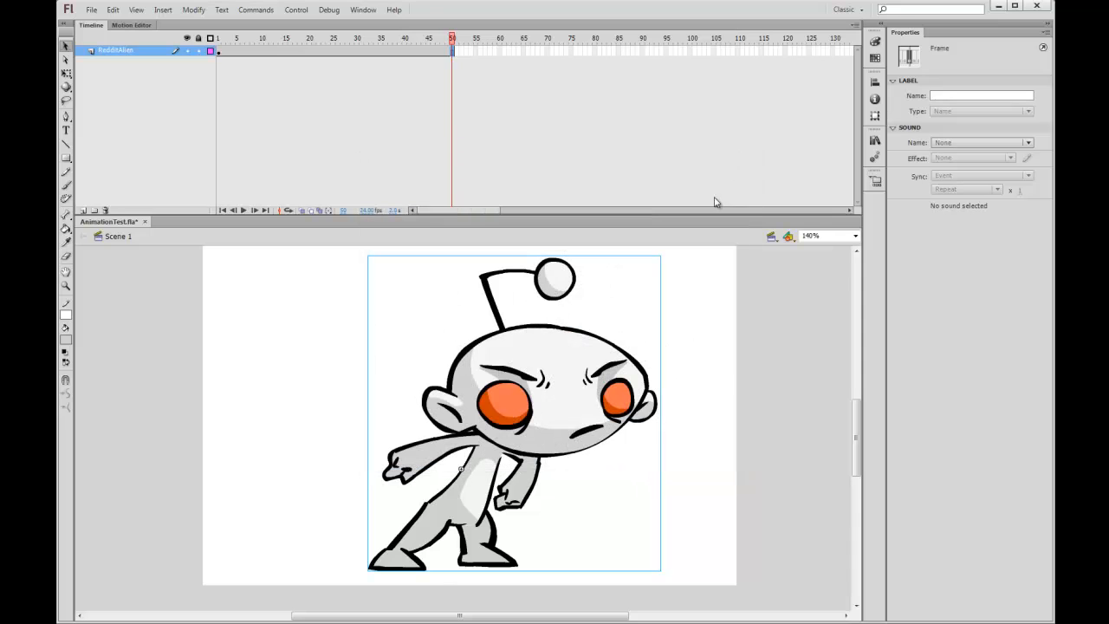
{"action": "left_click", "coordinate": [91, 9]}
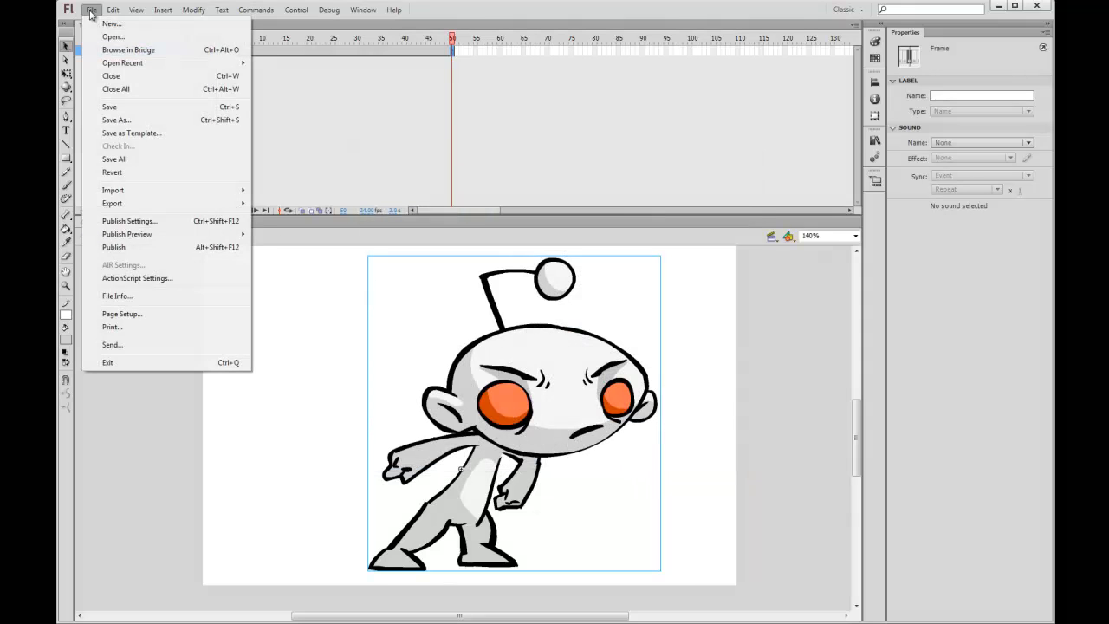
{"action": "left_click", "coordinate": [126, 108]}
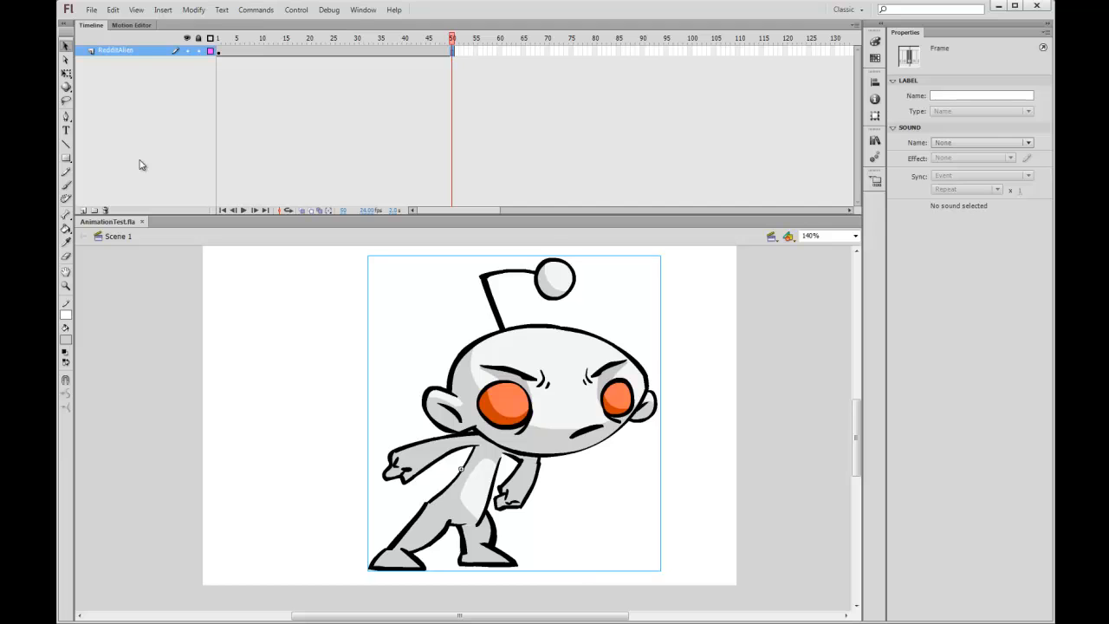
Step: Switch to the desktop and play the exported AnimationTest.swf in Adobe Flash Player, moving its window clear of the file icons
{"action": "left_click", "coordinate": [999, 6]}
{"action": "left_click_drag", "start_coordinate": [267, 338], "coordinate": [74, 94]}
{"action": "left_click", "coordinate": [84, 145]}
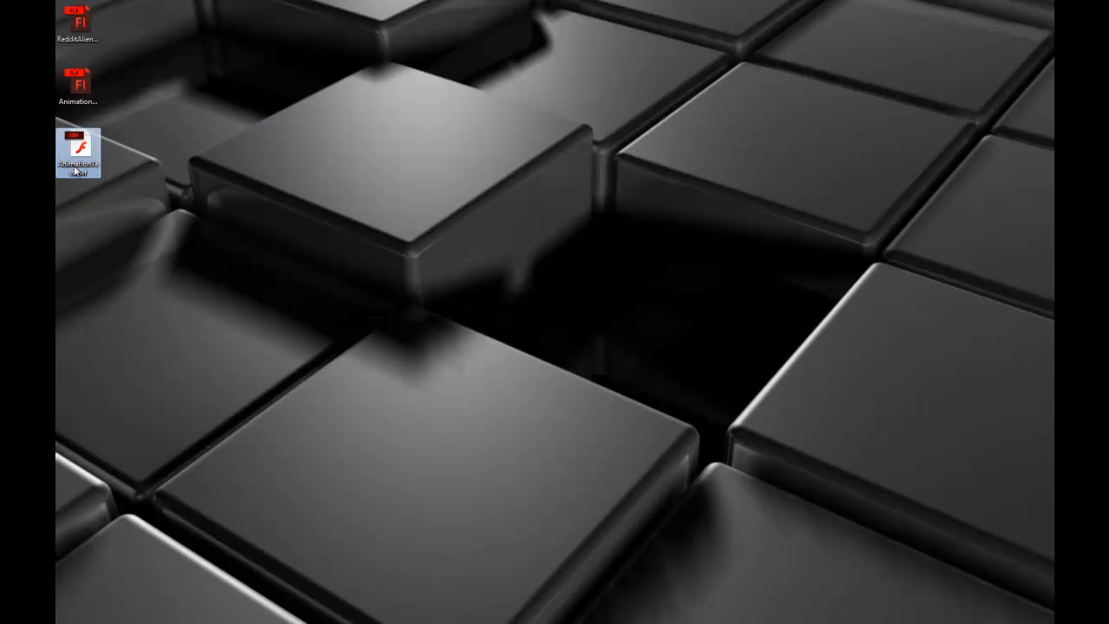
{"action": "left_click", "coordinate": [74, 81]}
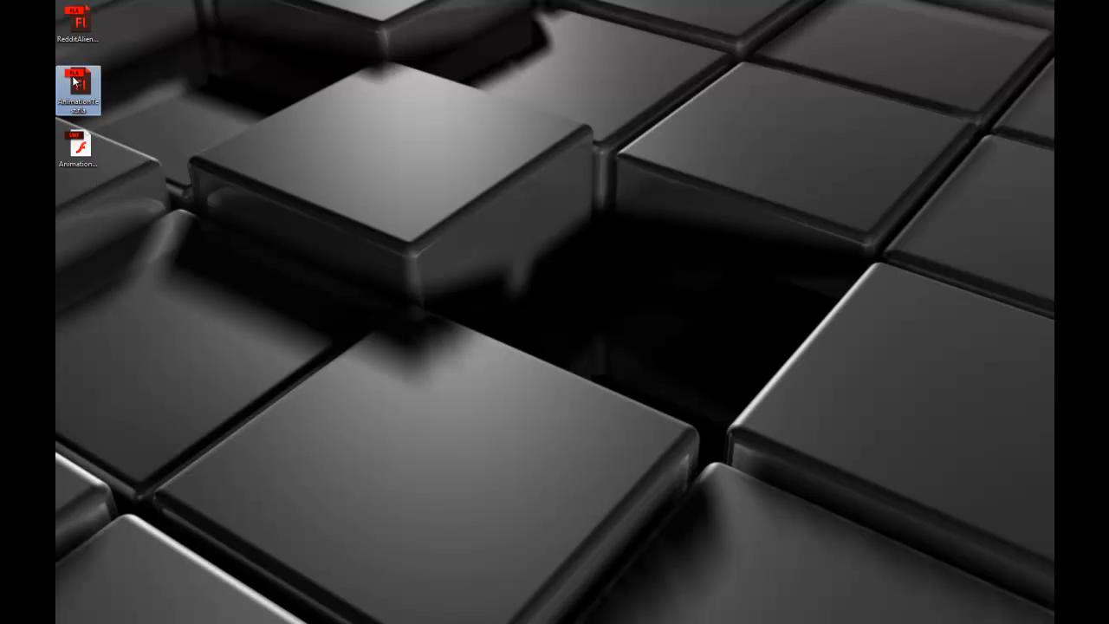
{"action": "double_click", "coordinate": [79, 148]}
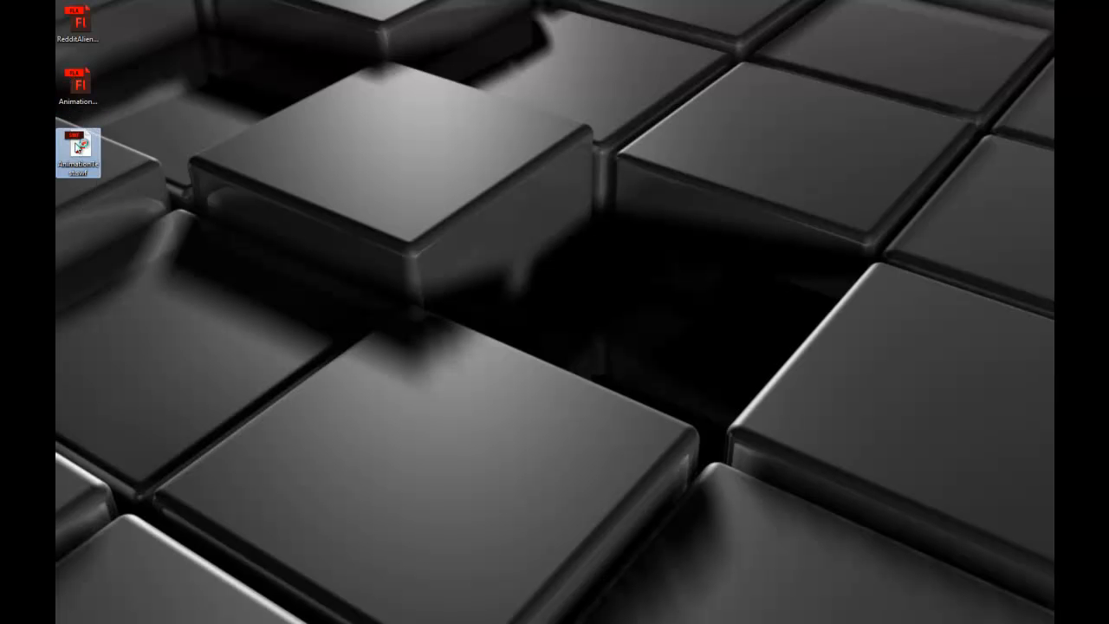
{"action": "left_click_drag", "start_coordinate": [287, 37], "coordinate": [626, 35]}
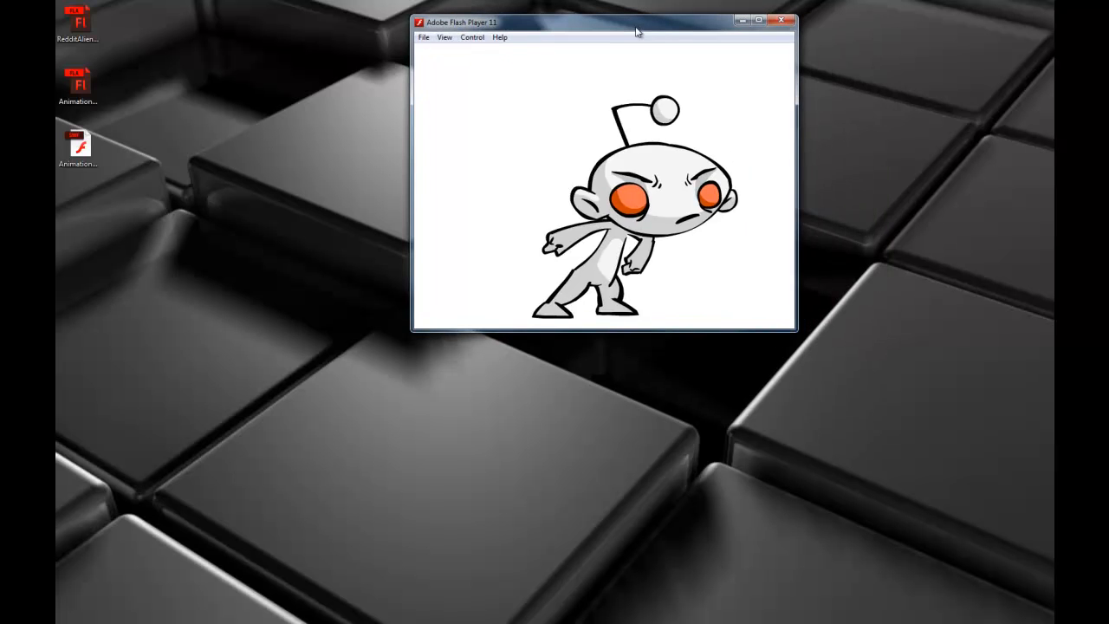